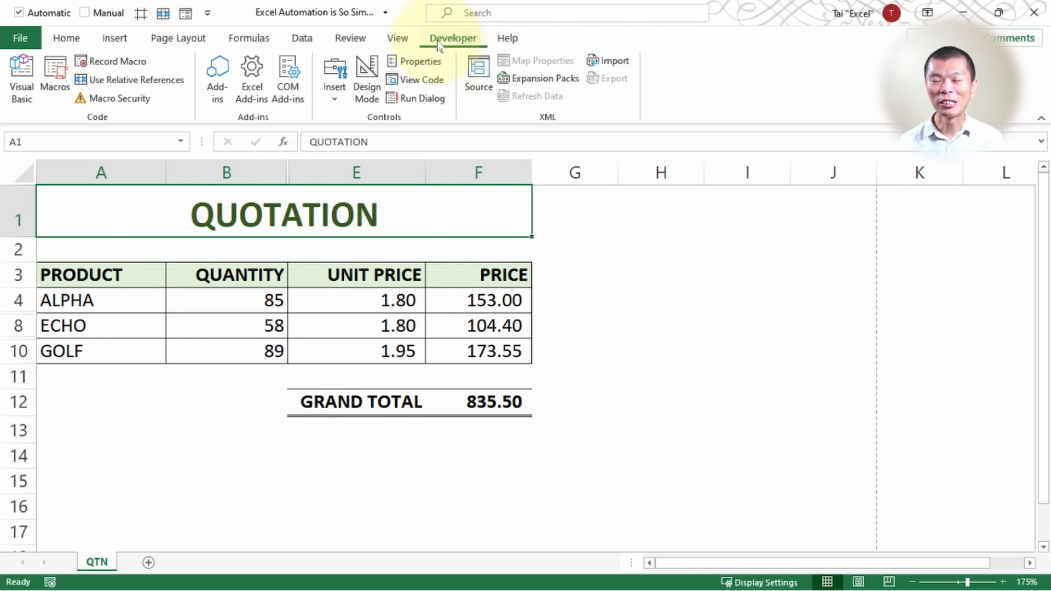
{"action": "left_click", "coordinate": [350, 38]}
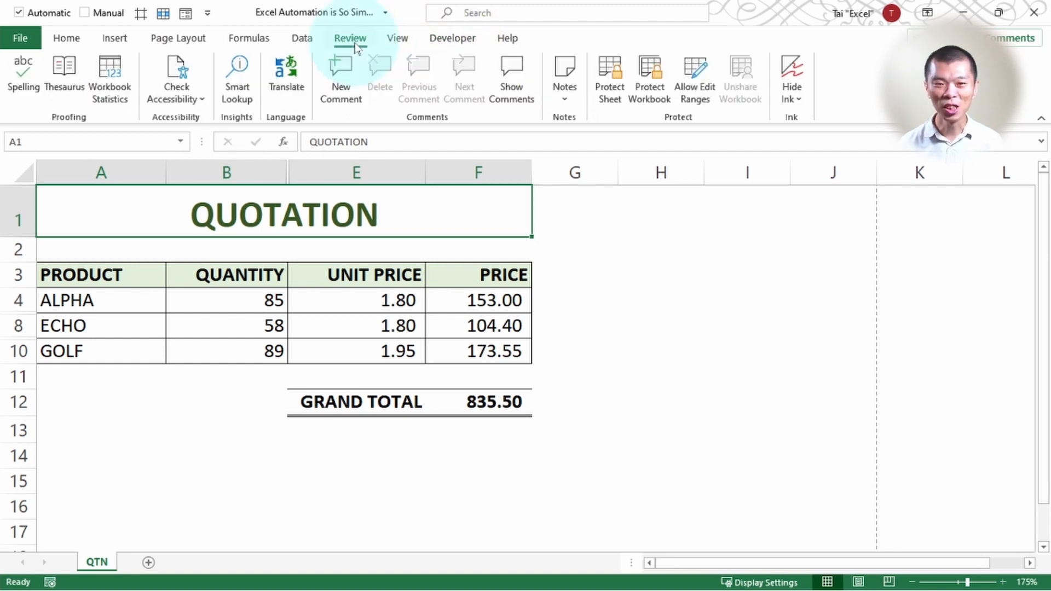
{"action": "left_click", "coordinate": [301, 38]}
{"action": "left_click", "coordinate": [350, 38]}
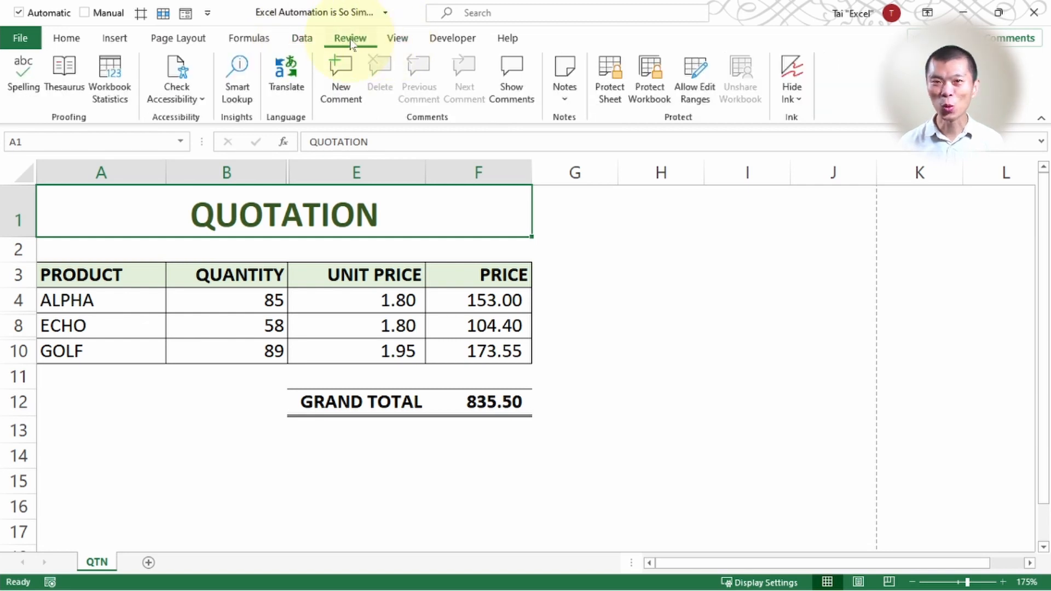
- Make sure the Developer tab is enabled in the ribbon customization options, and switch to that tab
{"action": "right_click", "coordinate": [350, 43]}
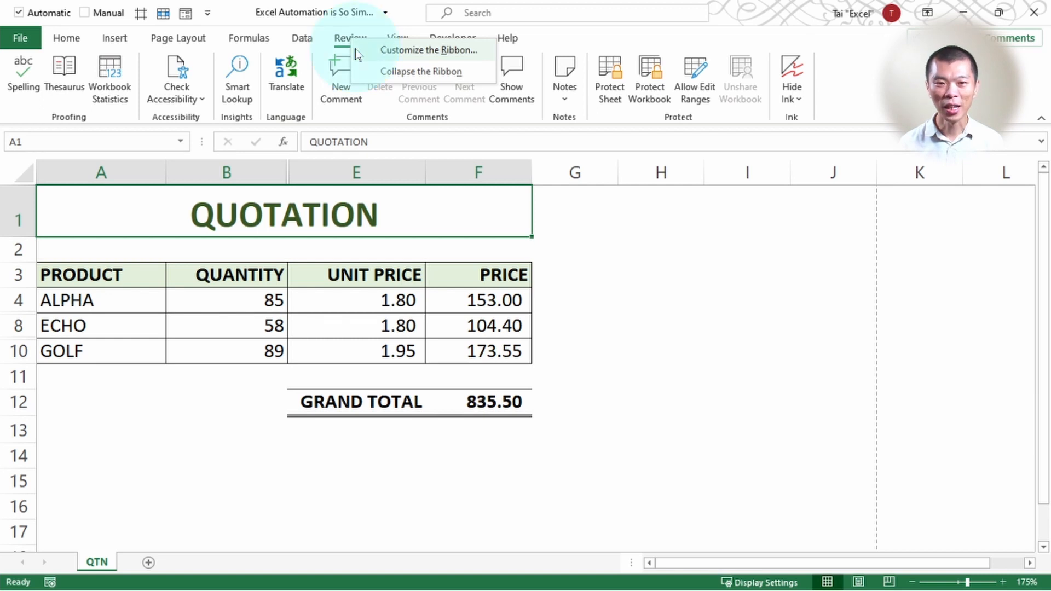
{"action": "left_click", "coordinate": [356, 54]}
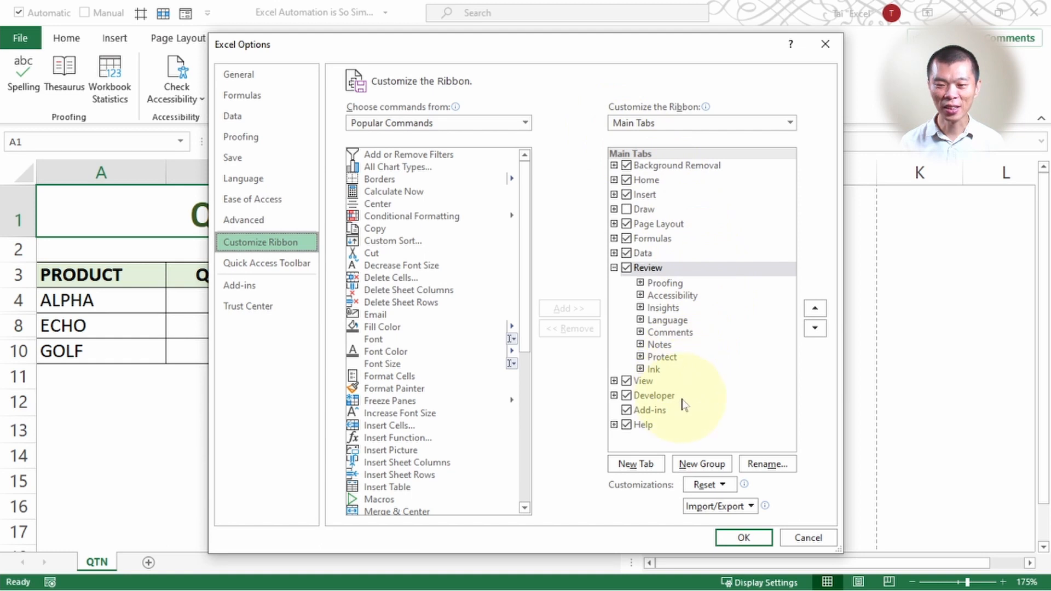
{"action": "left_click", "coordinate": [654, 395]}
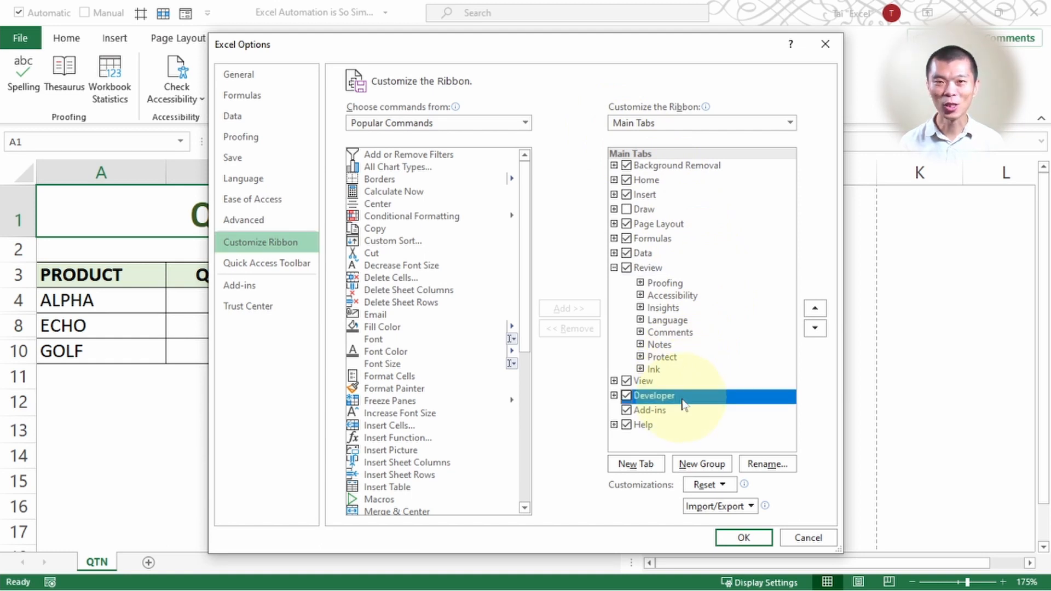
{"action": "left_click", "coordinate": [743, 537]}
{"action": "left_click", "coordinate": [453, 39]}
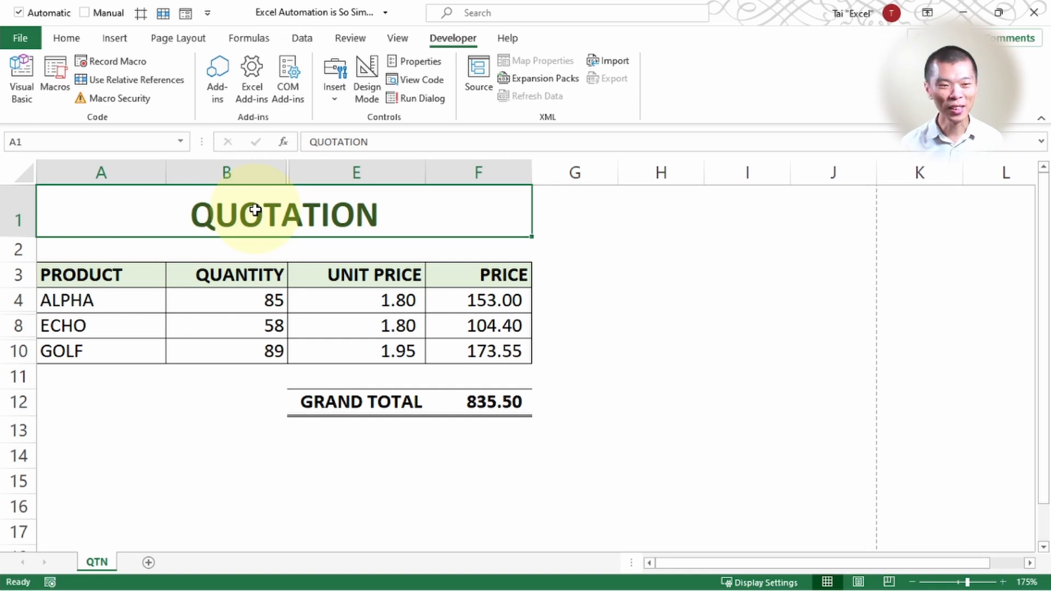
- Unhide all columns and rows of the quotation sheet, and hide columns C:D and rows 5:7 and 9 again
{"action": "left_click", "coordinate": [15, 173]}
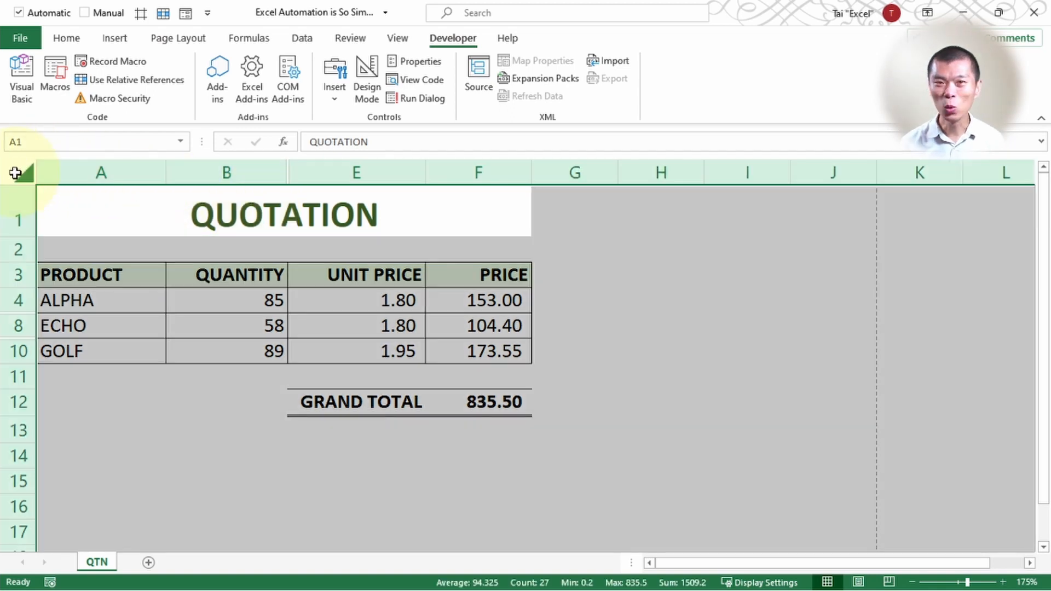
{"action": "right_click", "coordinate": [80, 174]}
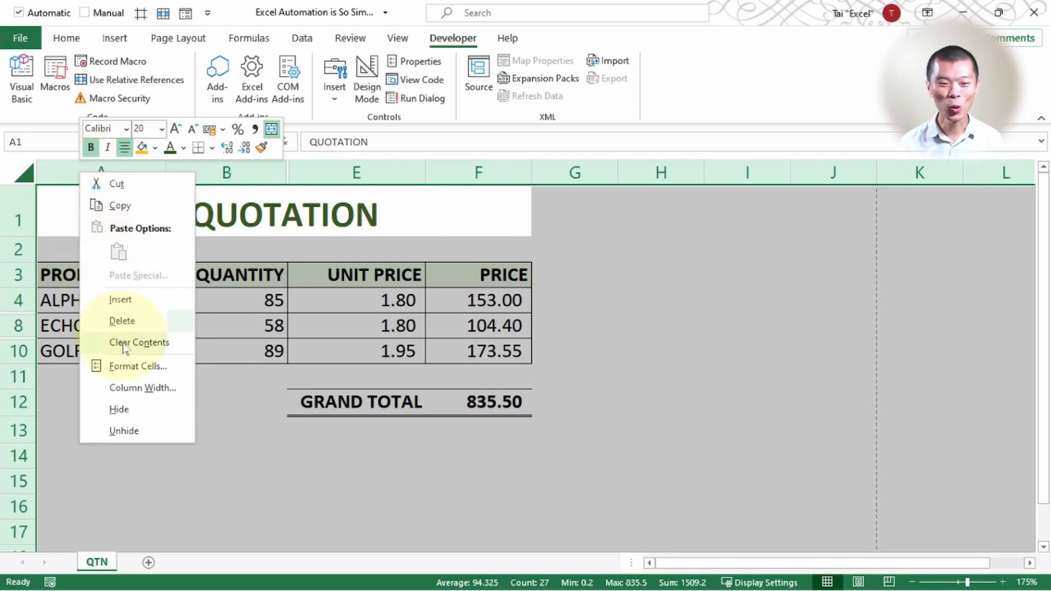
{"action": "left_click", "coordinate": [125, 431]}
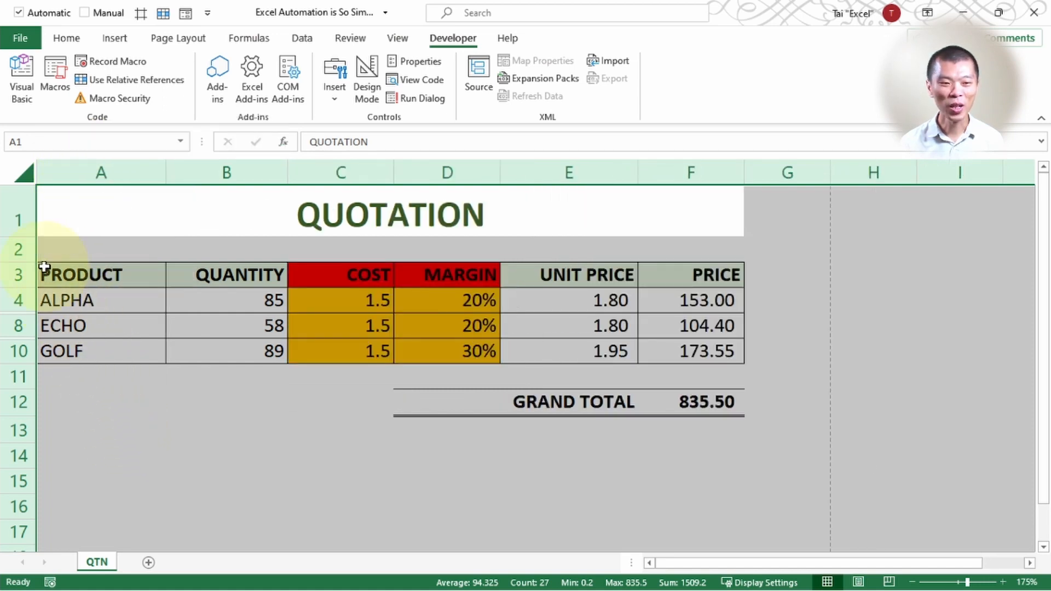
{"action": "right_click", "coordinate": [26, 260]}
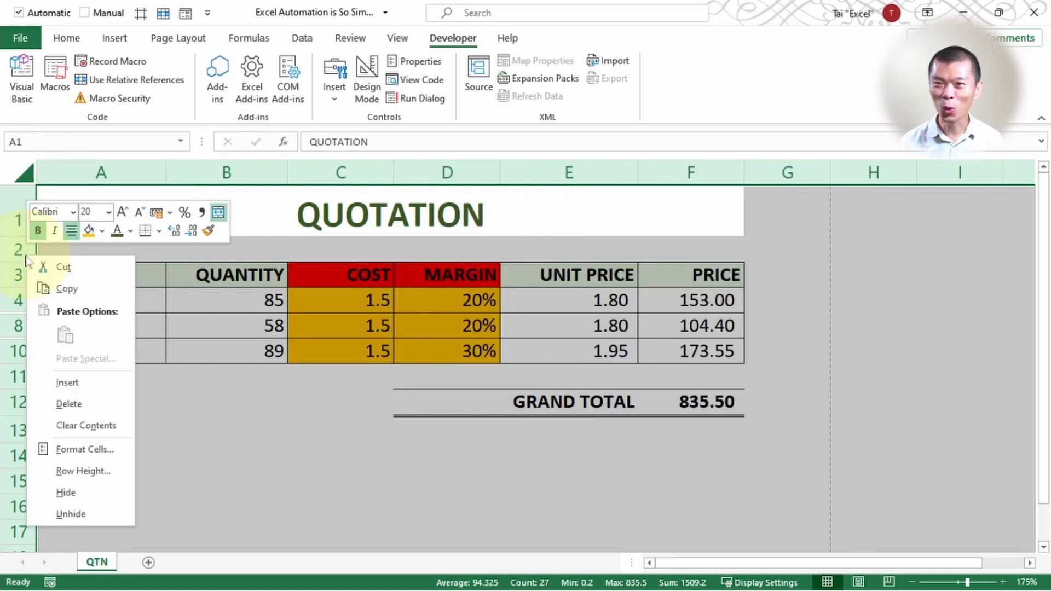
{"action": "left_click", "coordinate": [87, 515]}
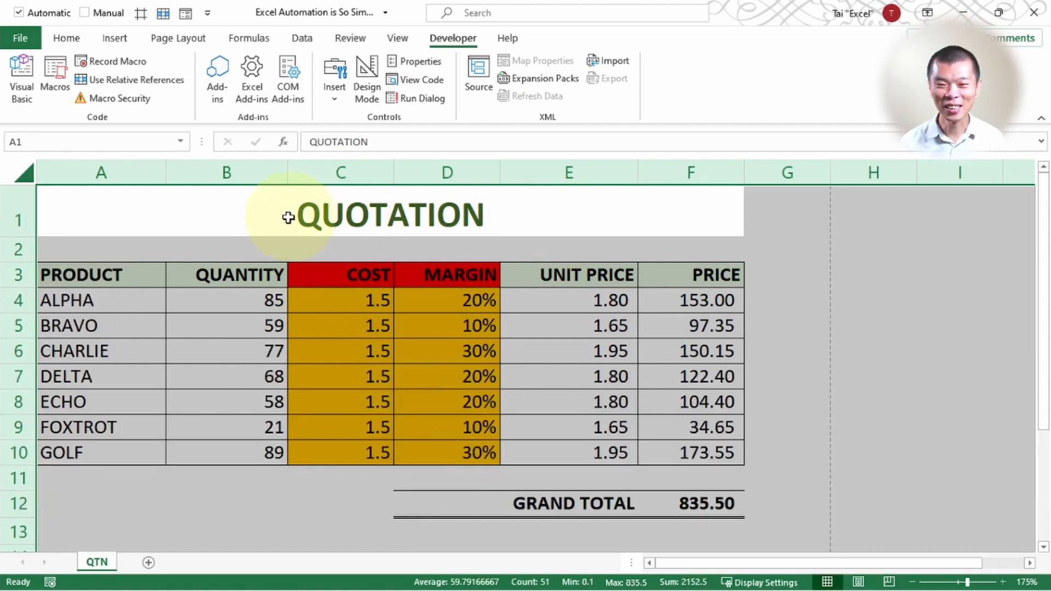
{"action": "left_click", "coordinate": [258, 211]}
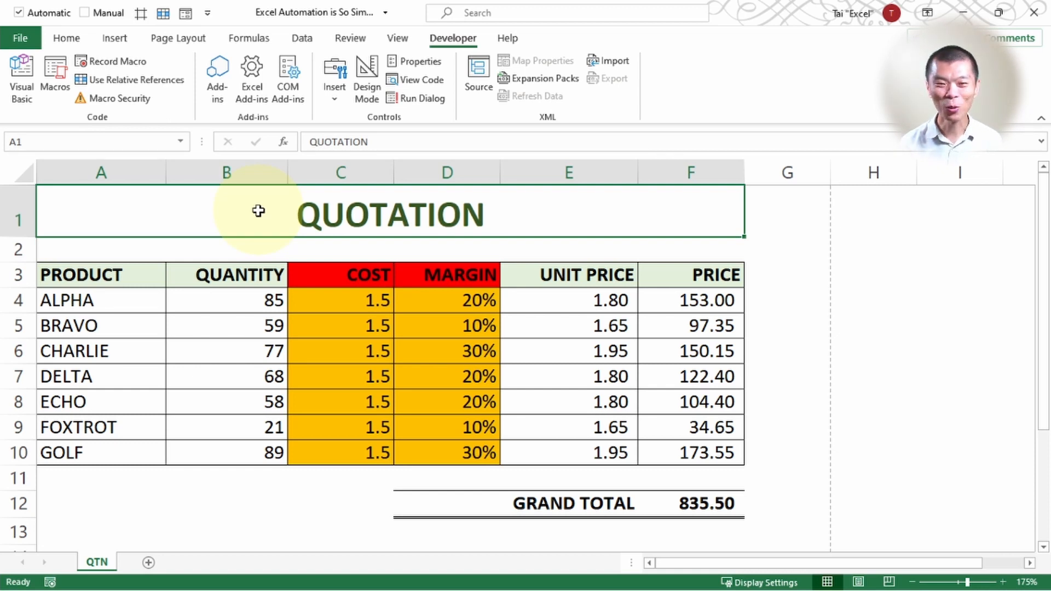
{"action": "key", "text": "ctrl+shift+h"}
{"action": "left_click", "coordinate": [243, 210]}
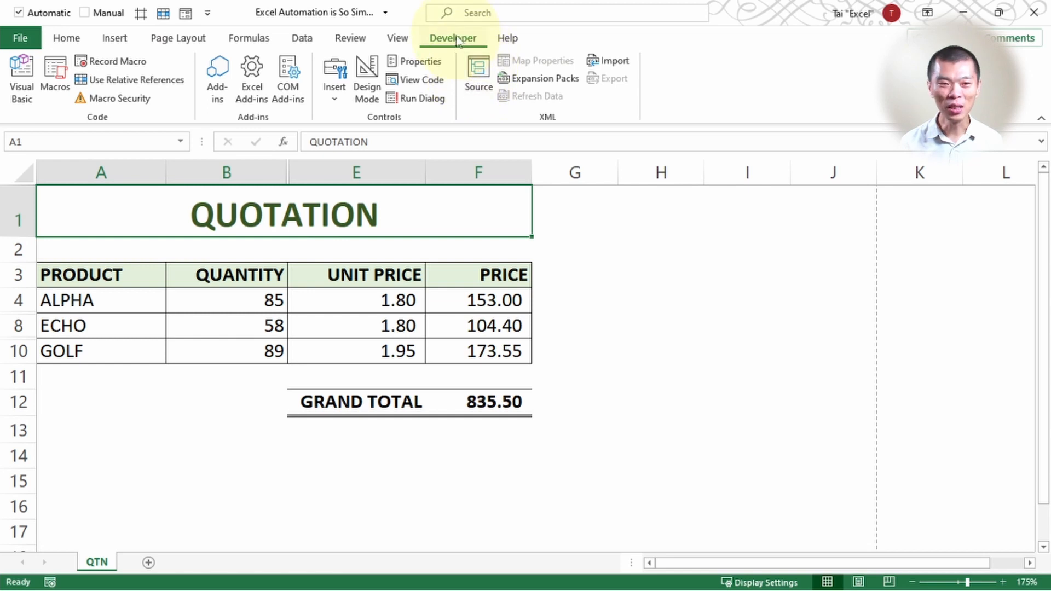
- Set up a new macro recording and try to confirm it with only a space as the macro name
{"action": "left_click", "coordinate": [127, 61]}
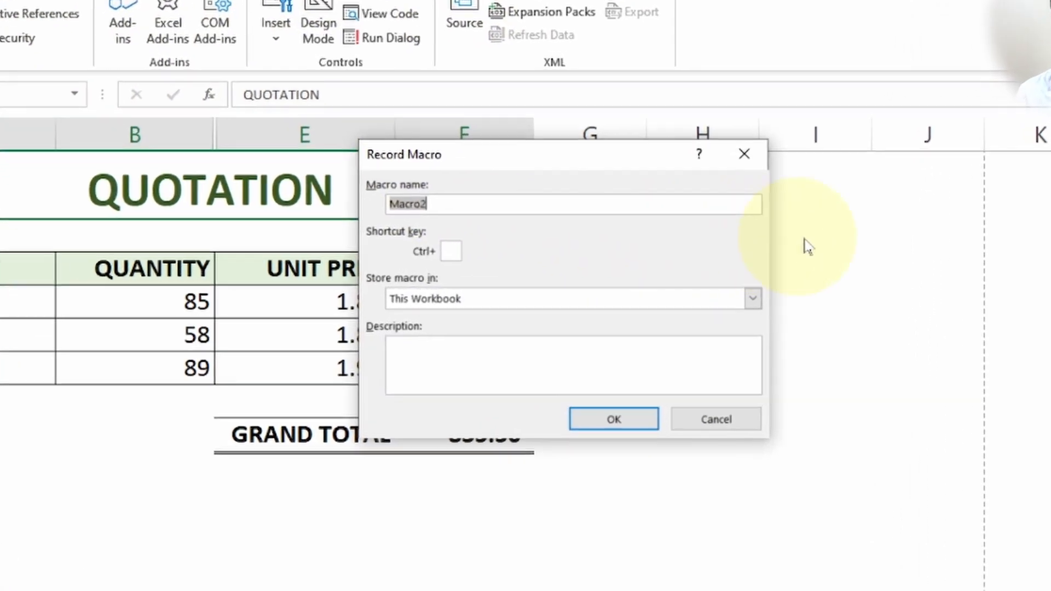
{"action": "key", "text": "BackSpace"}
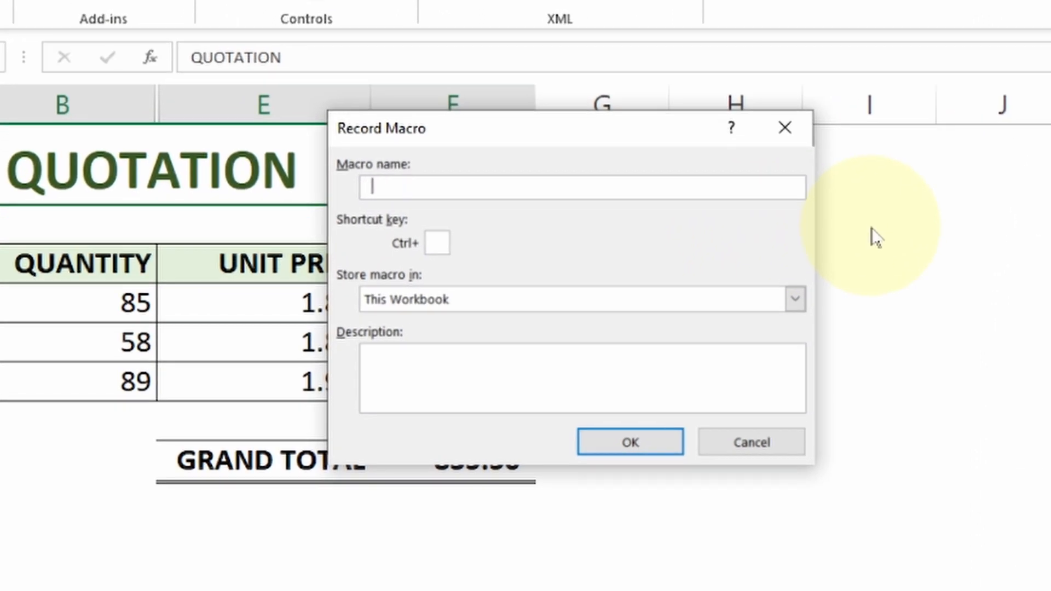
{"action": "key", "text": "Return"}
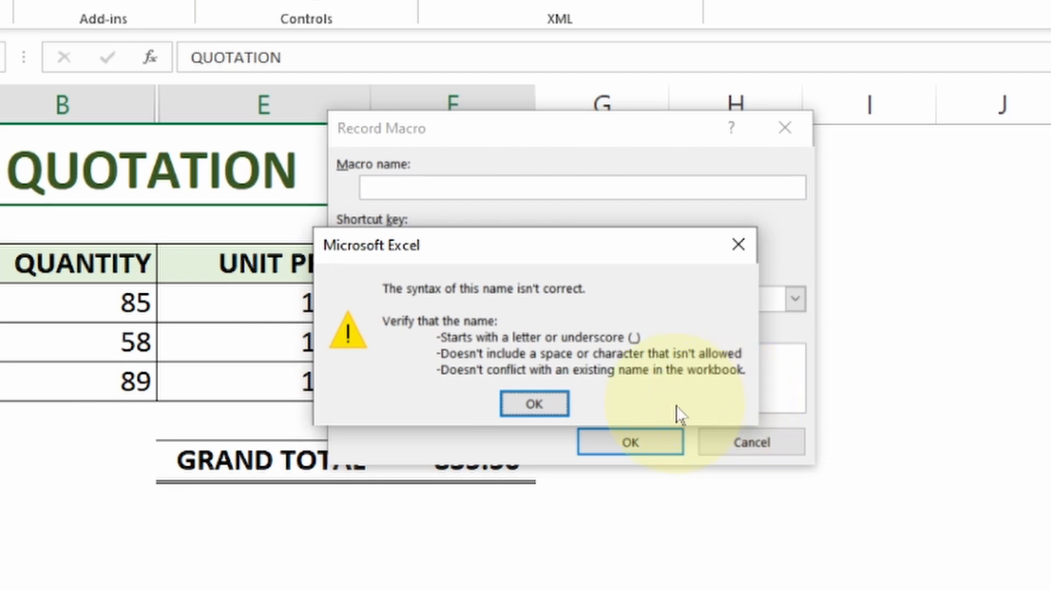
{"action": "left_click", "coordinate": [534, 404]}
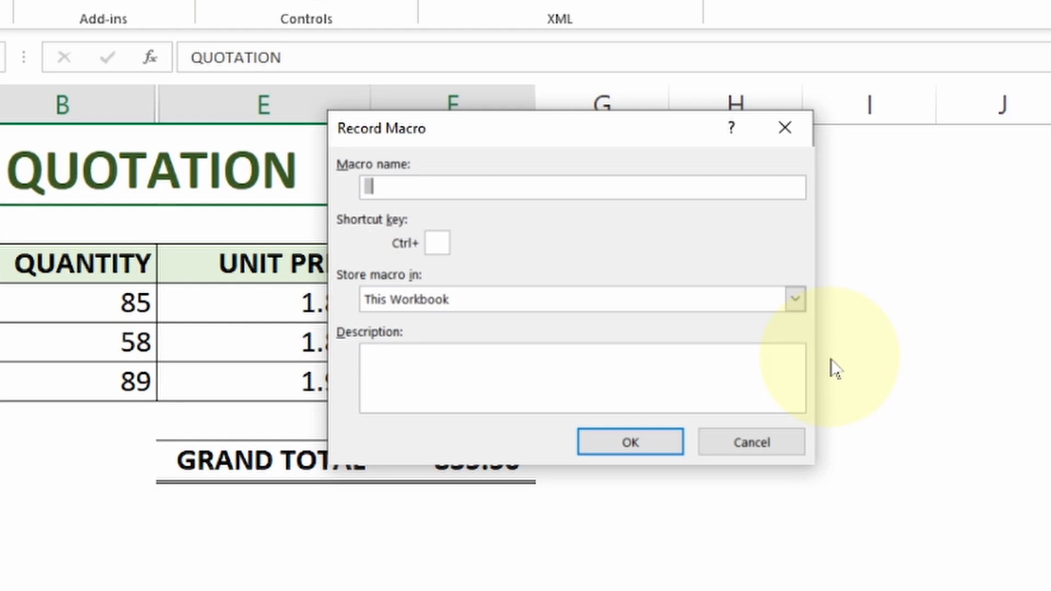
- Name the macro UnhideAllRowsColumns and start recording it into this workbook
{"action": "type", "text": "UnhideAllRowsColum"}
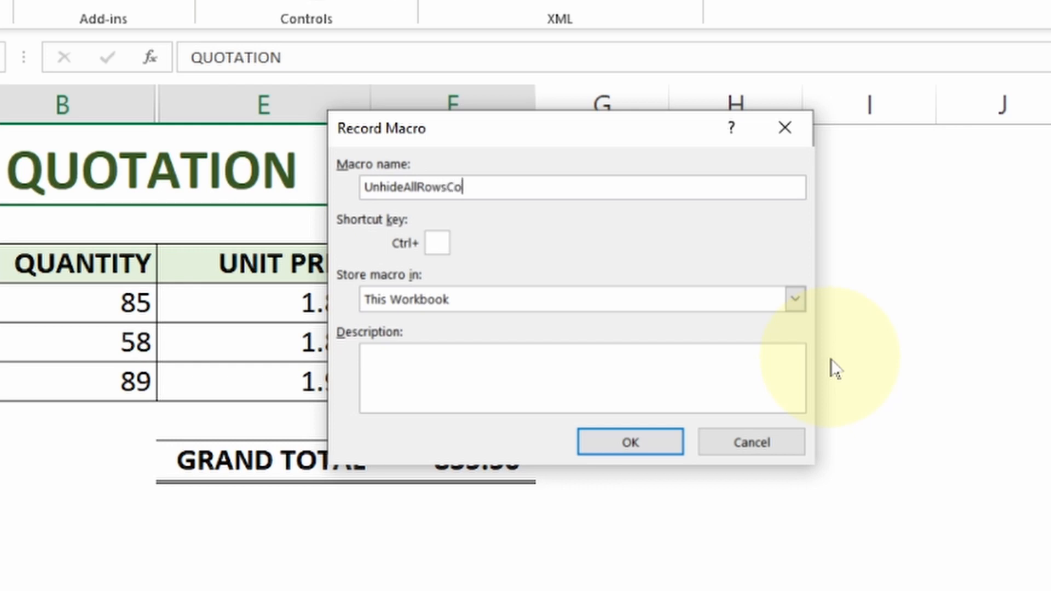
{"action": "type", "text": "ns"}
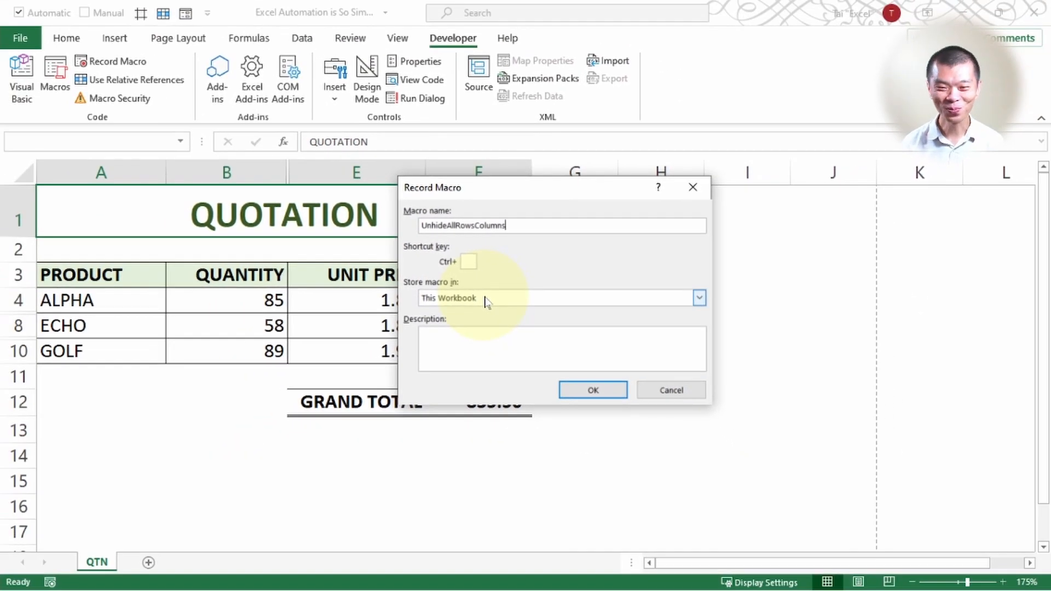
{"action": "left_click", "coordinate": [595, 398]}
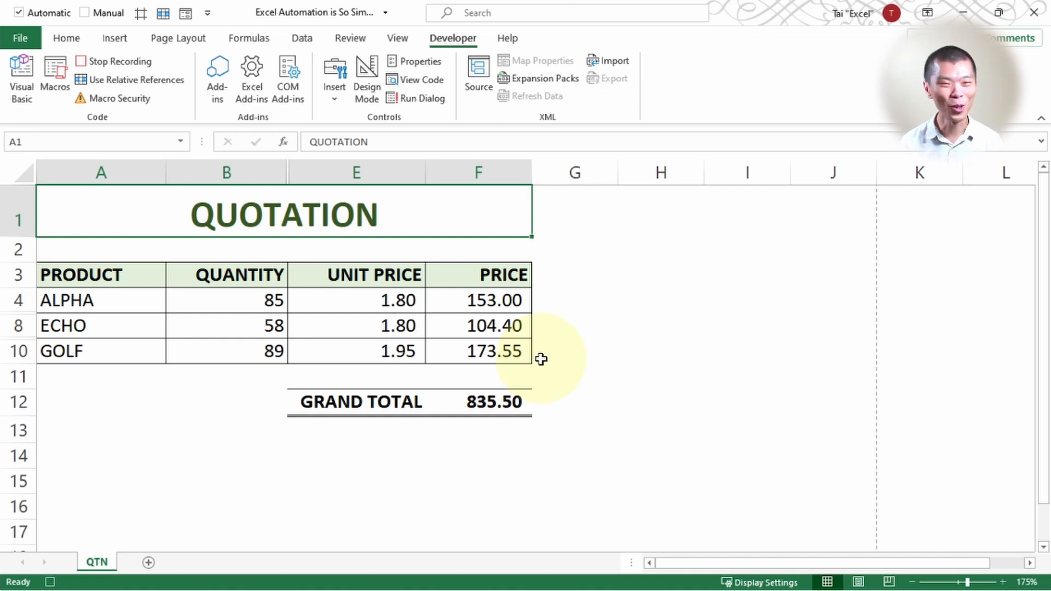
- Record unhiding all columns and rows of the sheet, ending on title cell A1, and stop the macro recording
{"action": "left_click", "coordinate": [23, 178]}
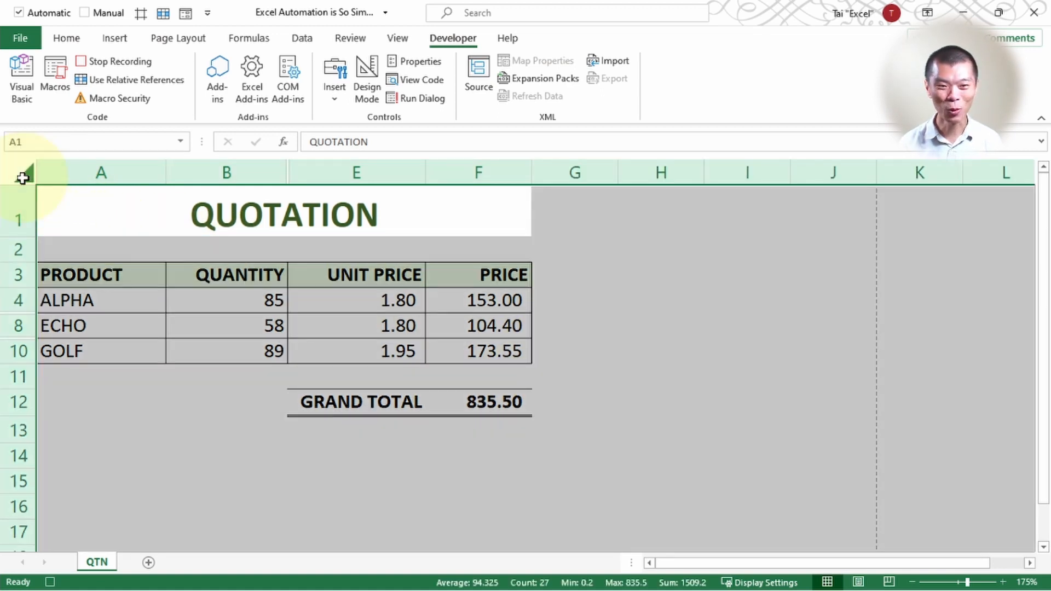
{"action": "right_click", "coordinate": [216, 173]}
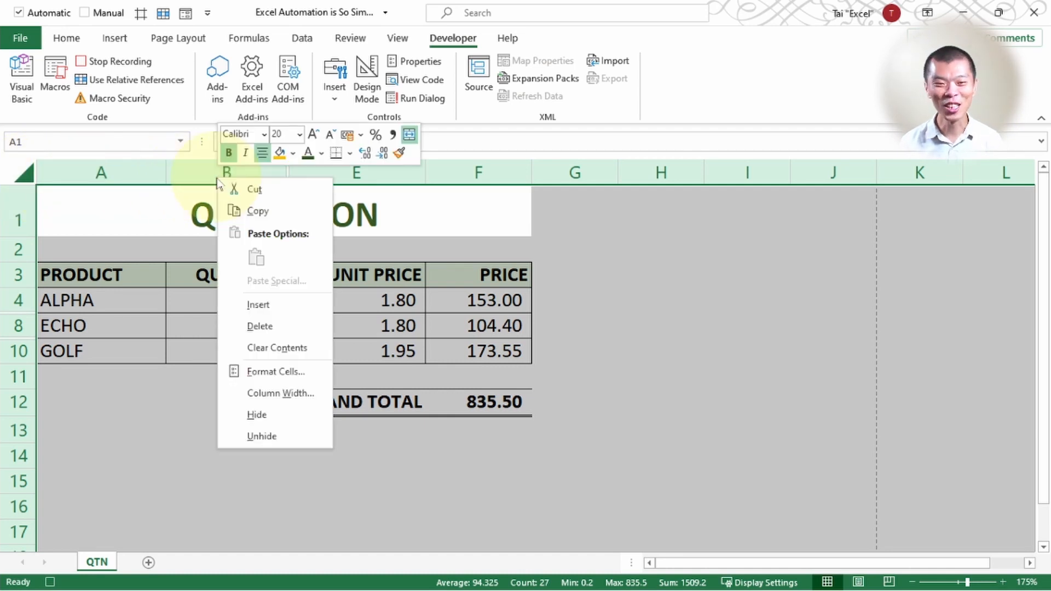
{"action": "left_click", "coordinate": [261, 436]}
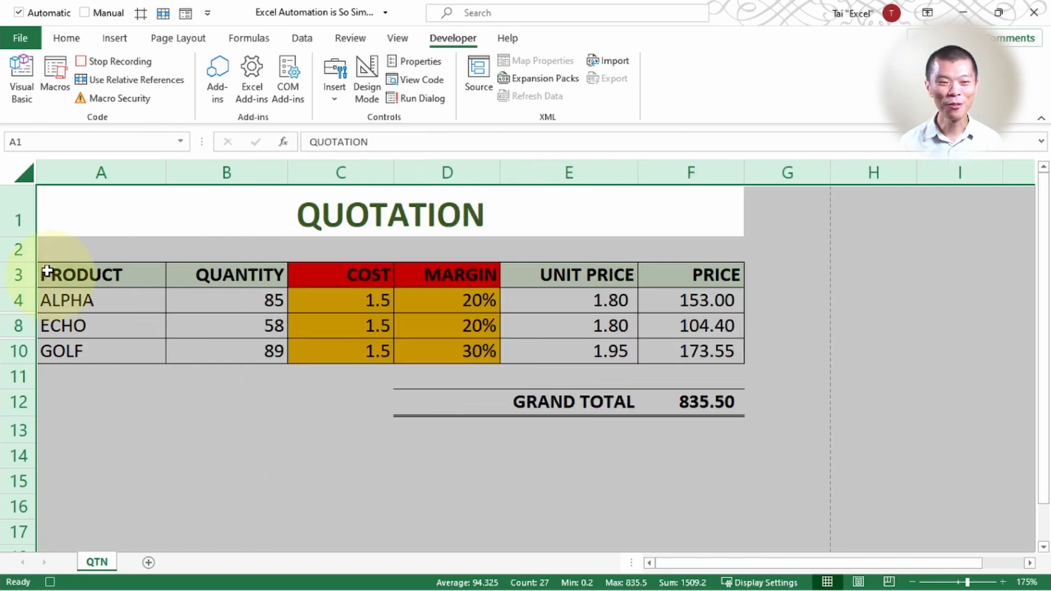
{"action": "right_click", "coordinate": [22, 215]}
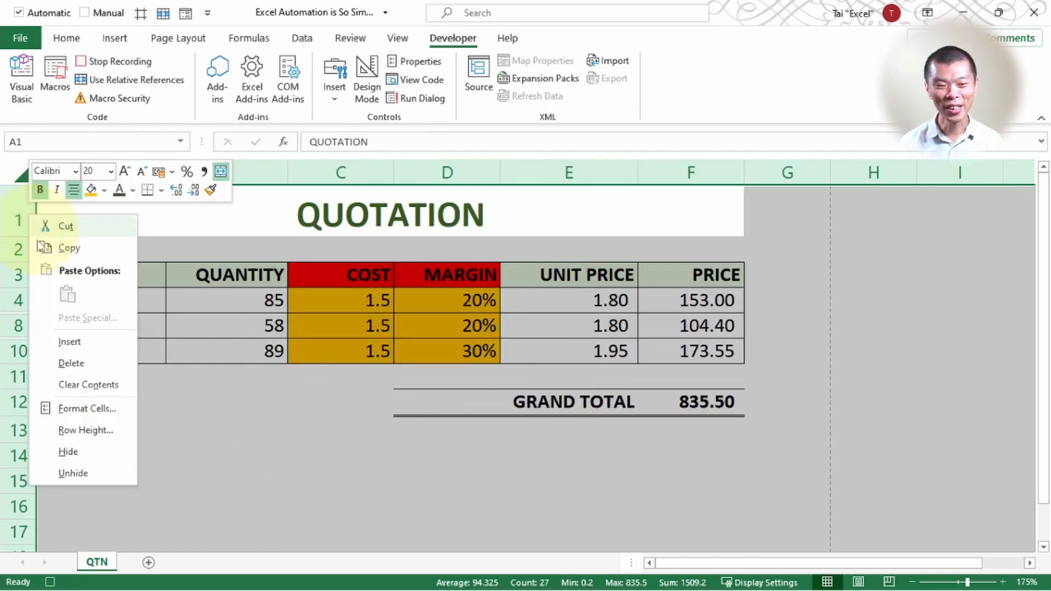
{"action": "left_click", "coordinate": [73, 474]}
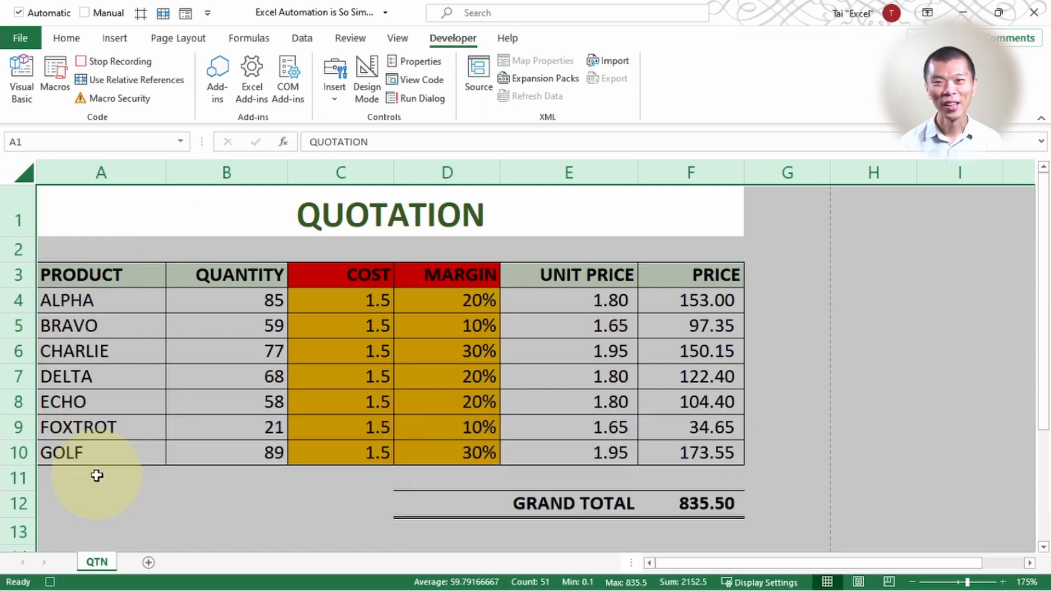
{"action": "left_click", "coordinate": [153, 216]}
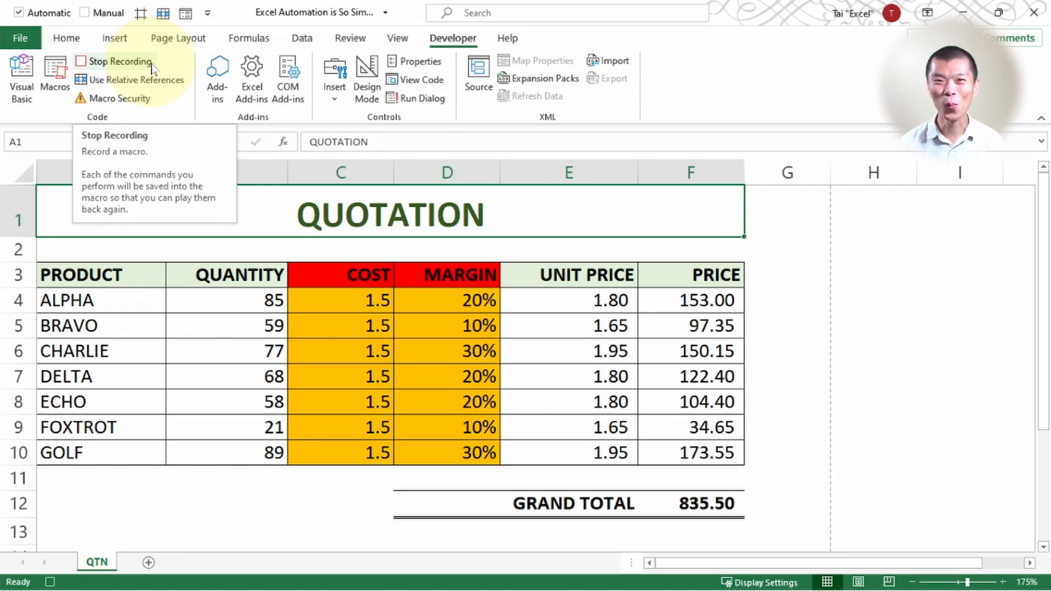
{"action": "left_click", "coordinate": [117, 62]}
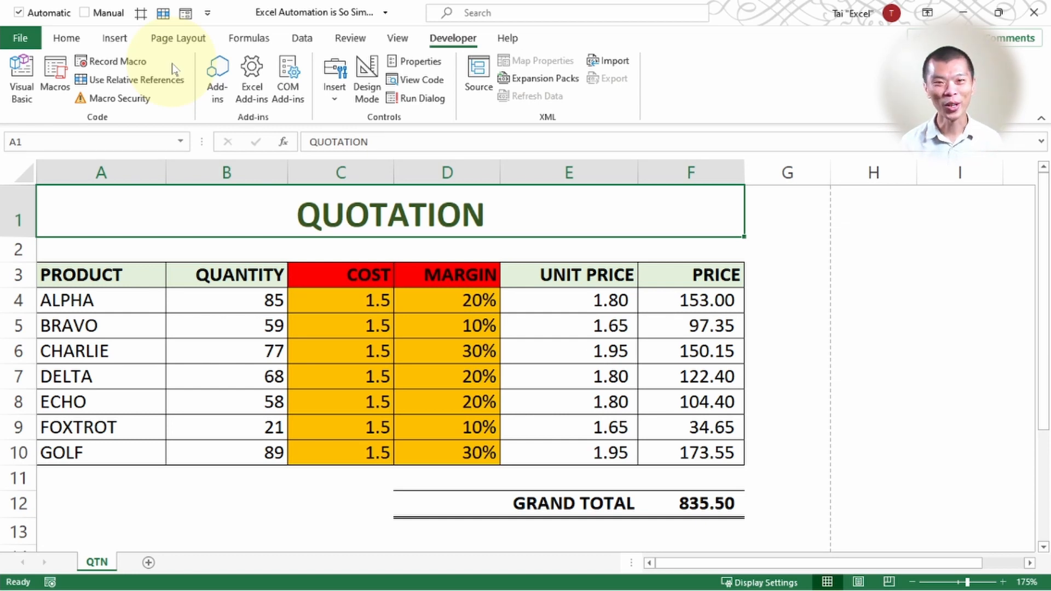
- Hide columns B, D and F of the quotation sheet together
{"action": "left_click", "coordinate": [264, 172]}
{"action": "left_click", "coordinate": [442, 171], "text": "ctrl"}
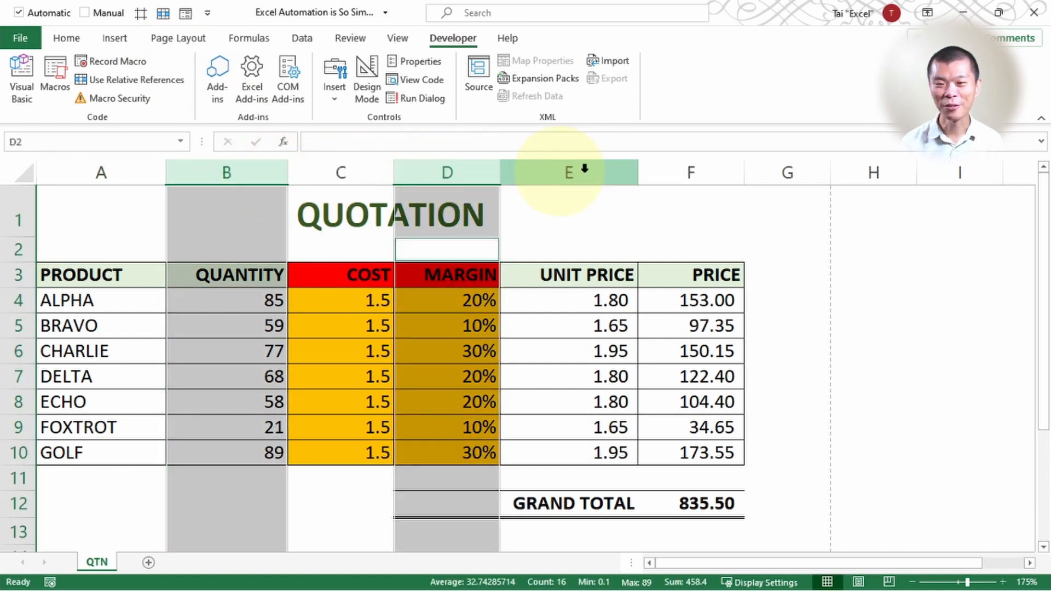
{"action": "left_click", "coordinate": [676, 166], "text": "ctrl"}
{"action": "right_click", "coordinate": [676, 166]}
{"action": "key", "text": "h"}
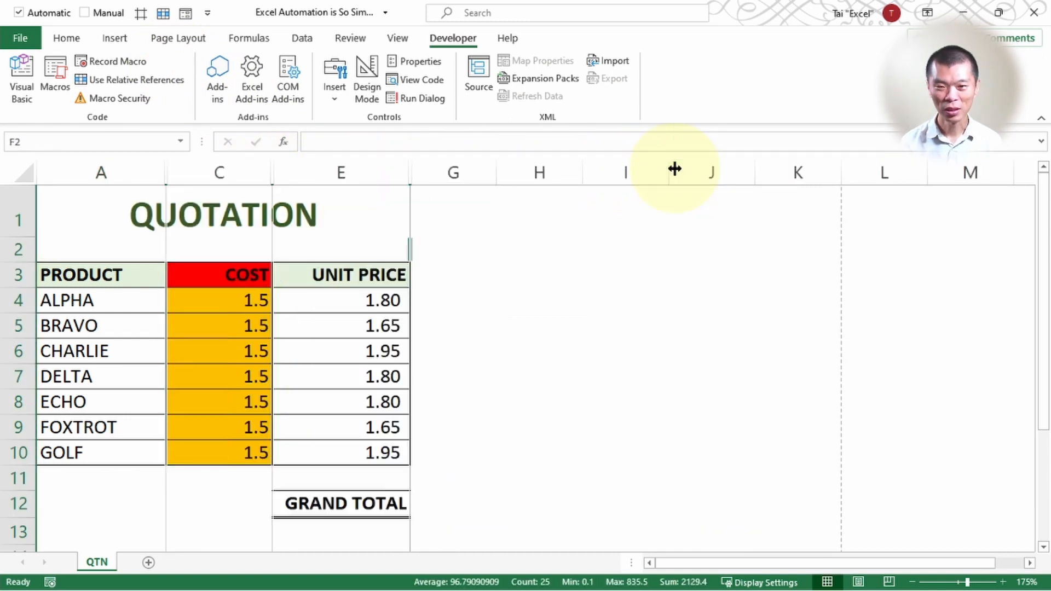
- Hide row 4 and rows 7 to 11, and select cell C5
{"action": "left_click", "coordinate": [22, 301]}
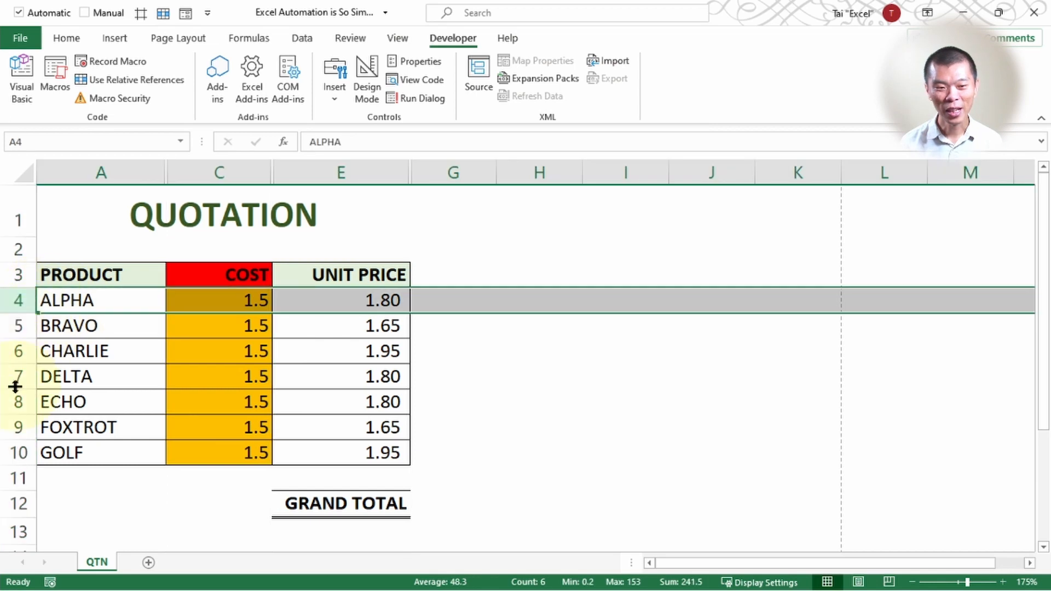
{"action": "left_click_drag", "start_coordinate": [15, 383], "coordinate": [13, 477], "text": "ctrl"}
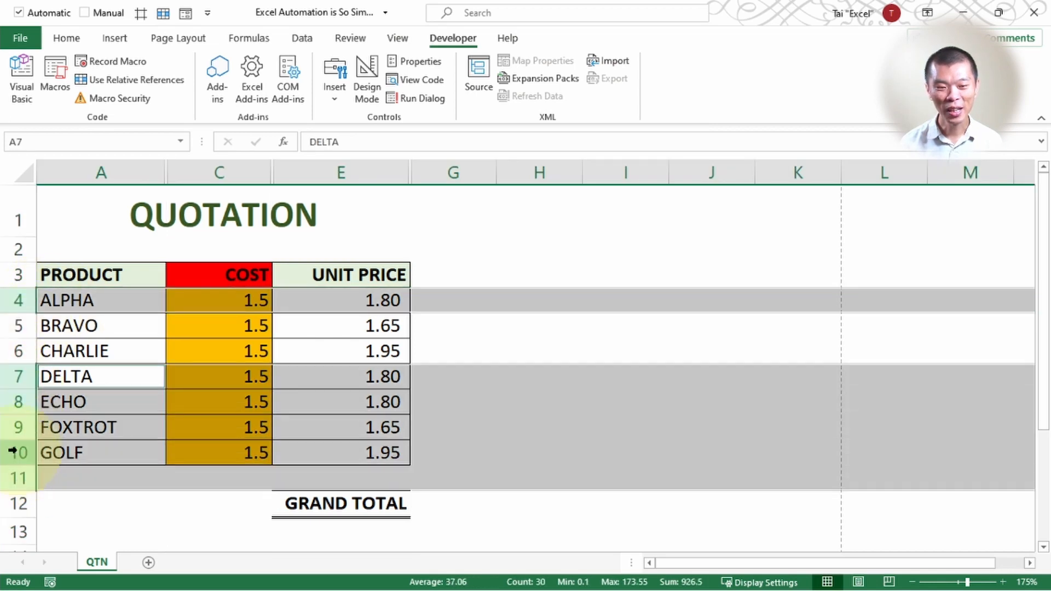
{"action": "right_click", "coordinate": [11, 452]}
{"action": "key", "text": "h"}
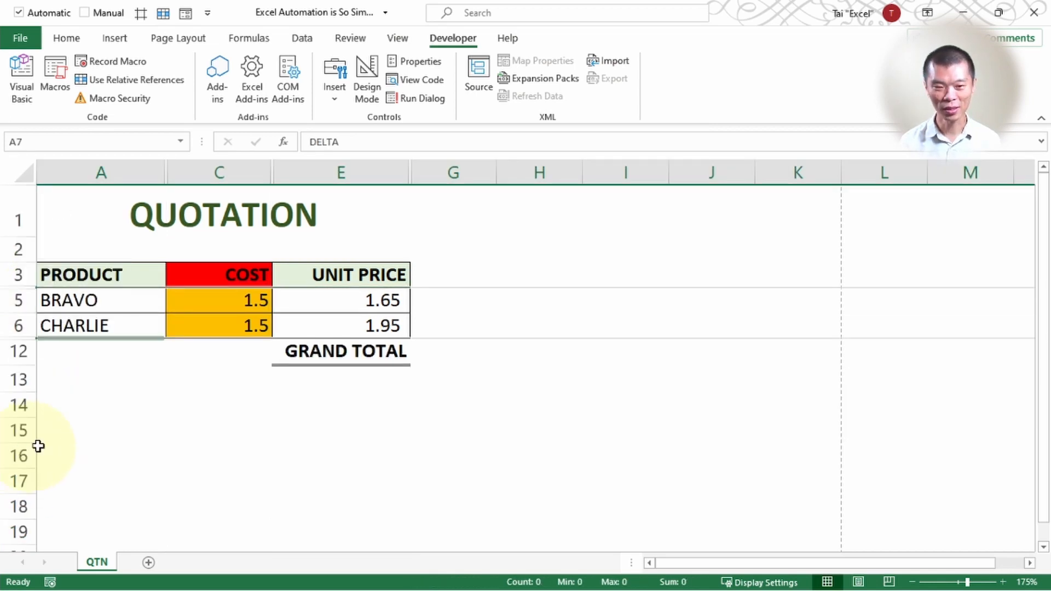
{"action": "left_click", "coordinate": [202, 303]}
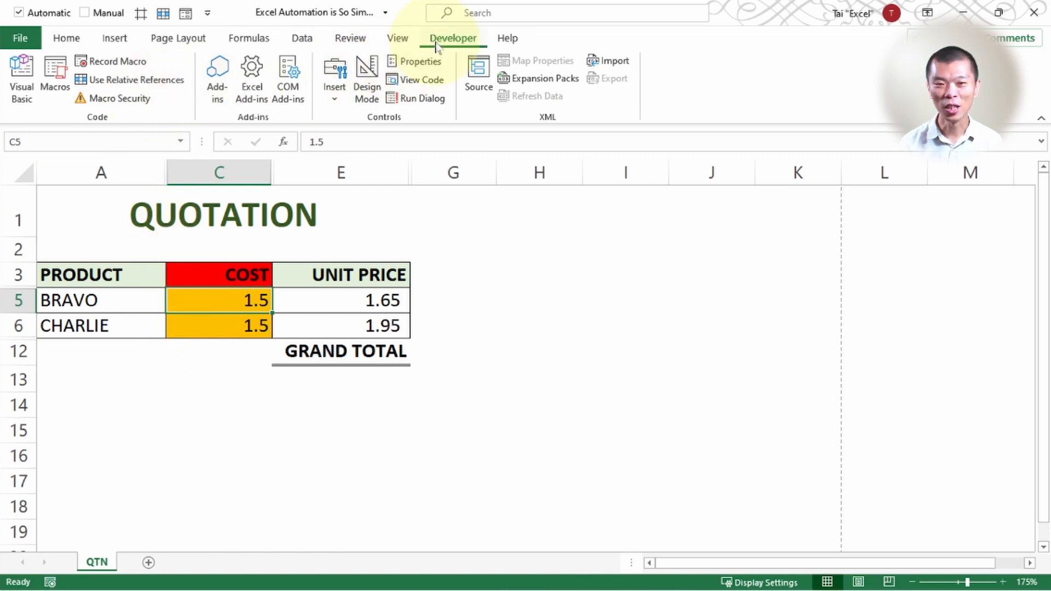
- Run the UnhideAllRowsColumns macro on the quotation sheet to bring back the hidden rows and columns
{"action": "left_click", "coordinate": [56, 77]}
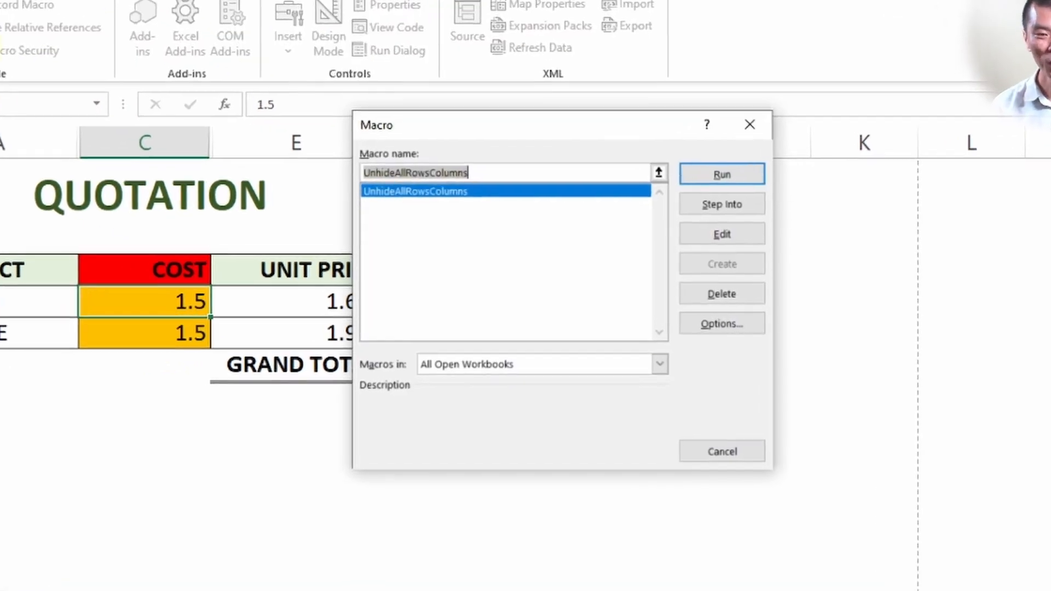
{"action": "left_click", "coordinate": [503, 195]}
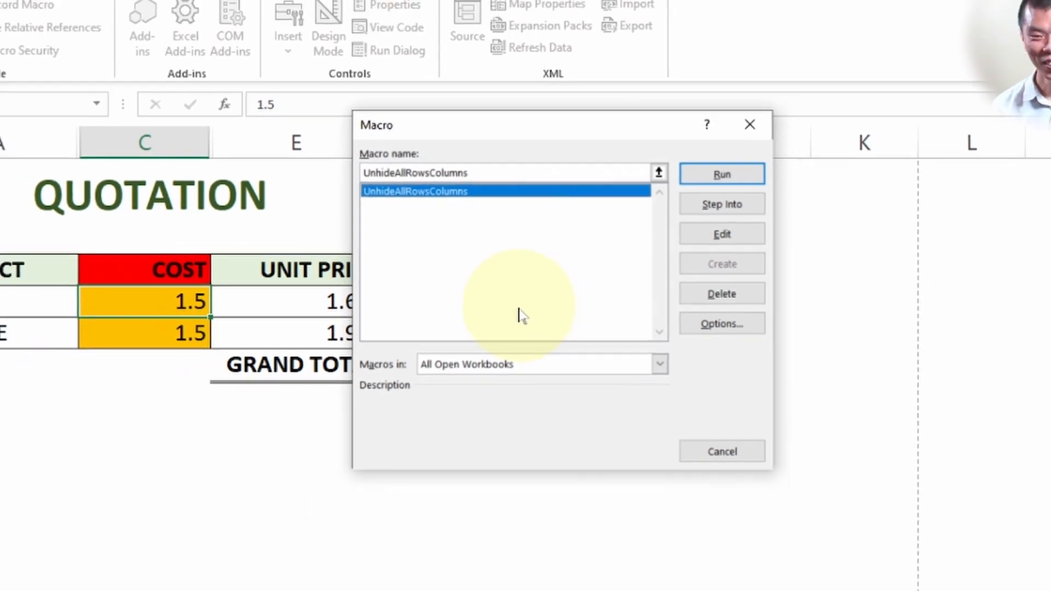
{"action": "left_click", "coordinate": [702, 187]}
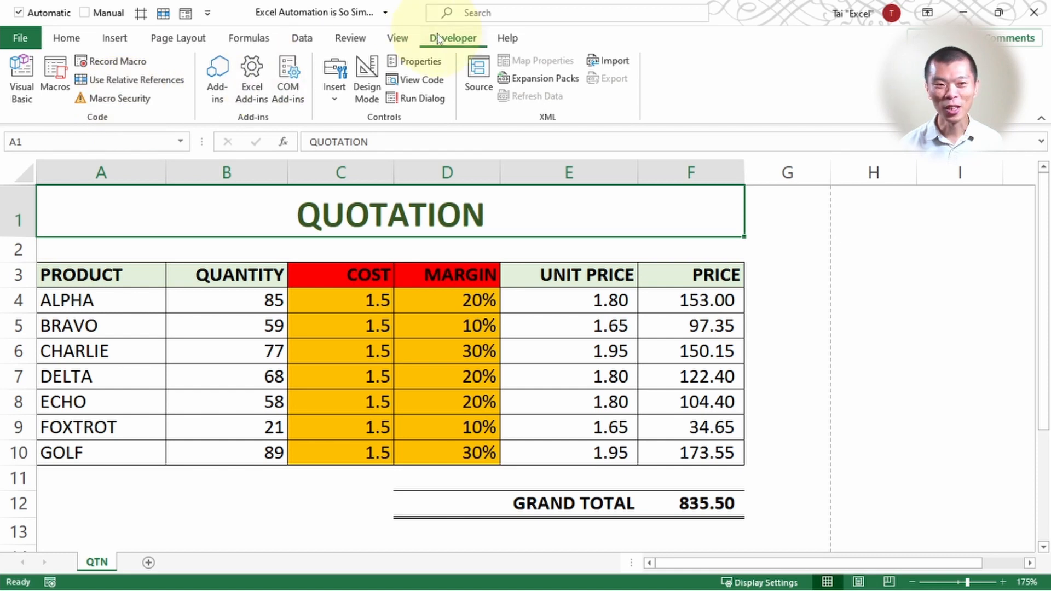
- Assign the shortcut Ctrl+Shift+H to the UnhideAllRowsColumns macro and close the macro list
{"action": "left_click", "coordinate": [57, 82]}
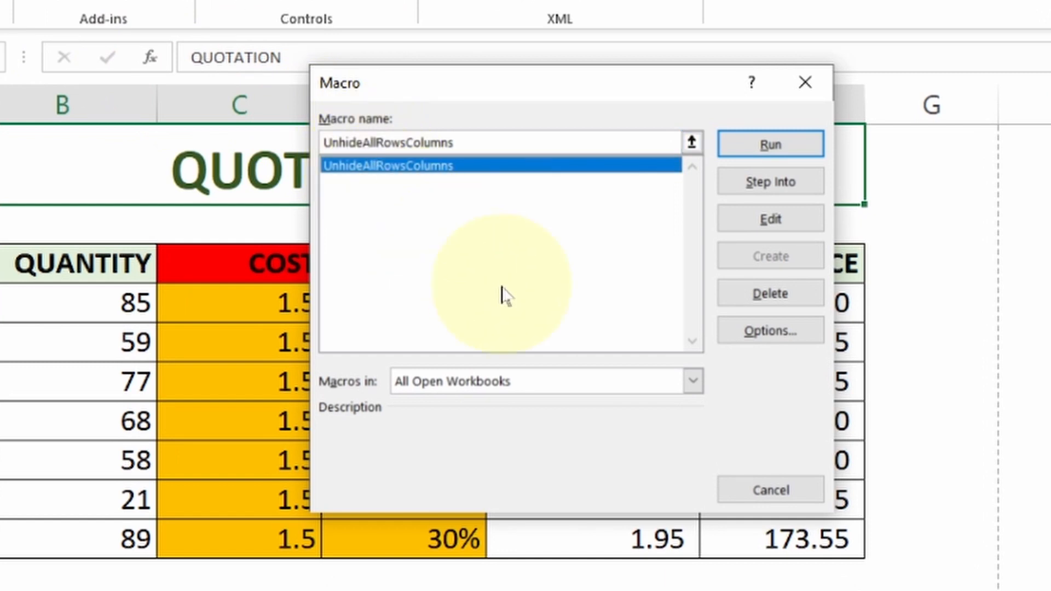
{"action": "left_click", "coordinate": [814, 338]}
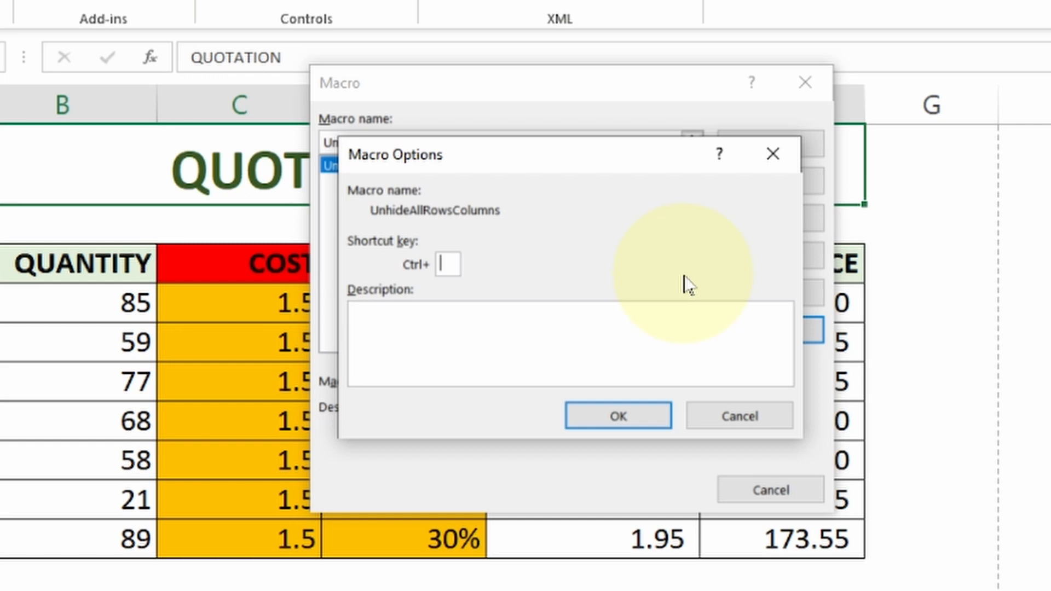
{"action": "type", "text": "h"}
{"action": "key", "text": "BackSpace"}
{"action": "key", "text": "shift+h"}
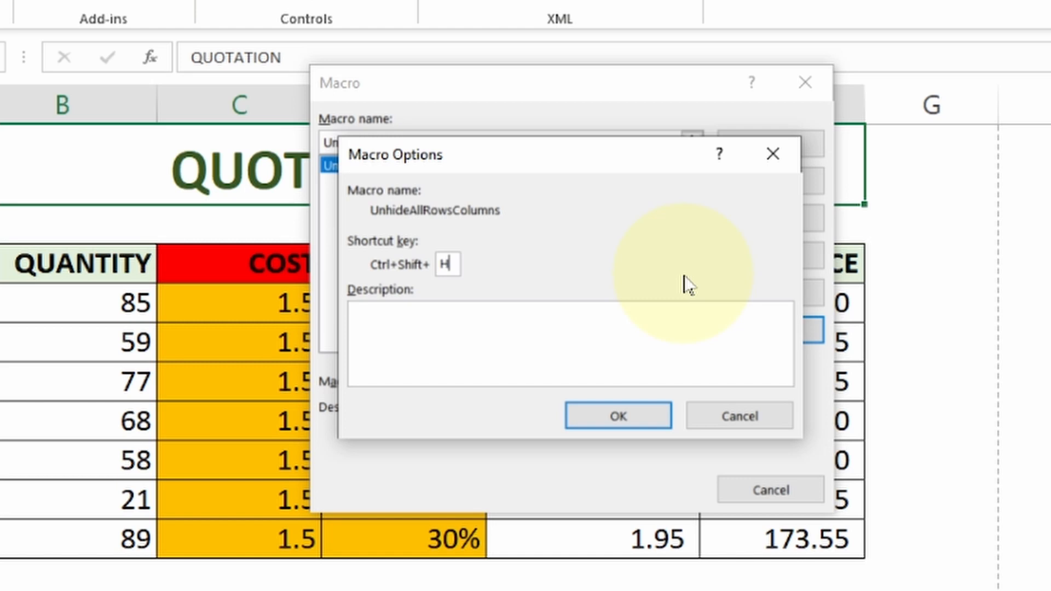
{"action": "left_click", "coordinate": [610, 430]}
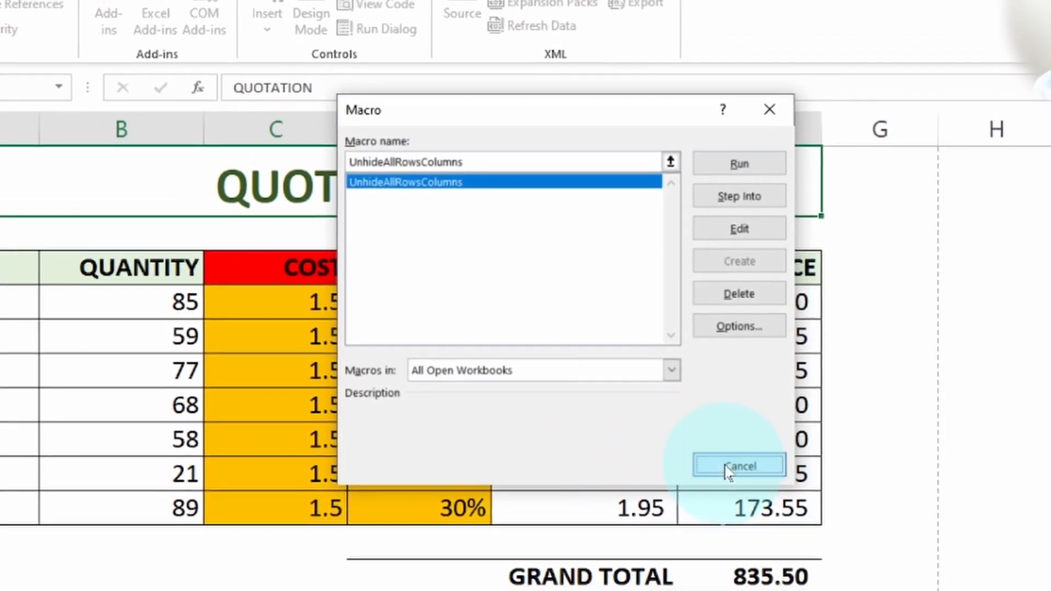
{"action": "left_click", "coordinate": [726, 466]}
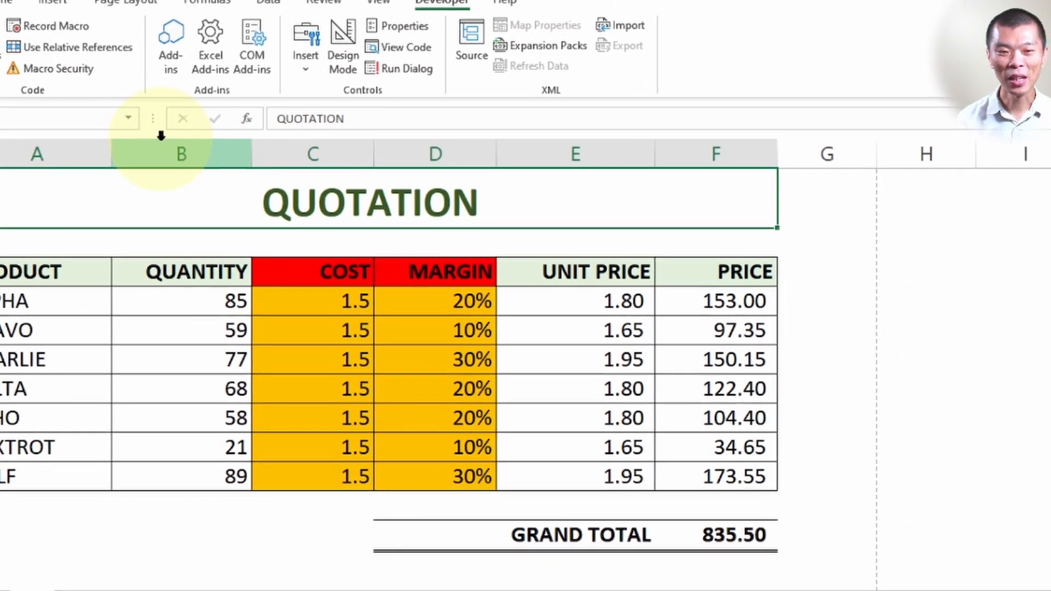
- Hide columns B to D and rows 5 to 9 of the quotation sheet, and select cell A4
{"action": "left_click_drag", "start_coordinate": [161, 137], "coordinate": [432, 140]}
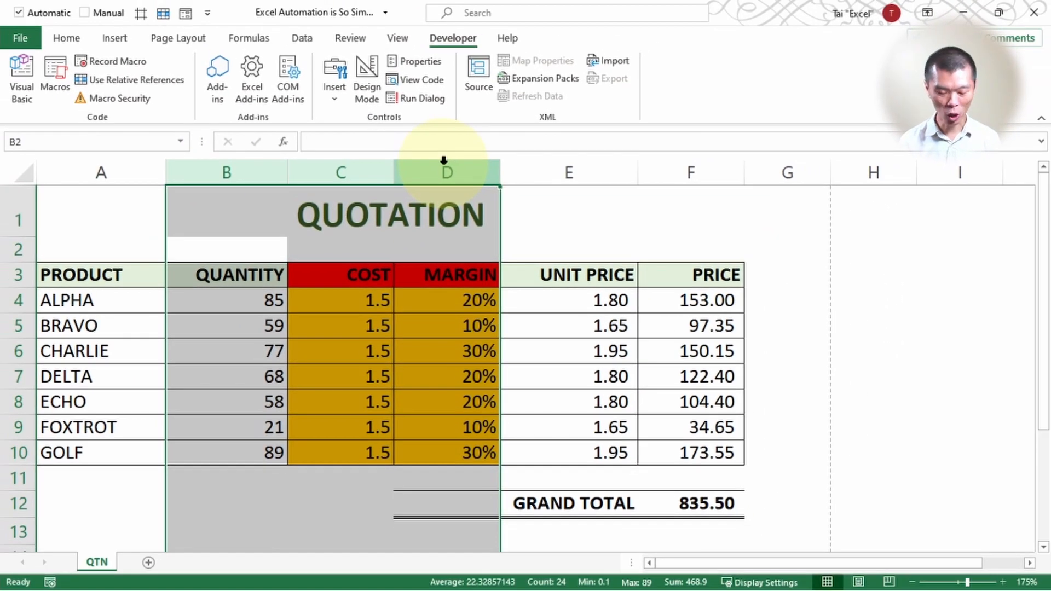
{"action": "right_click", "coordinate": [443, 160]}
{"action": "key", "text": "h"}
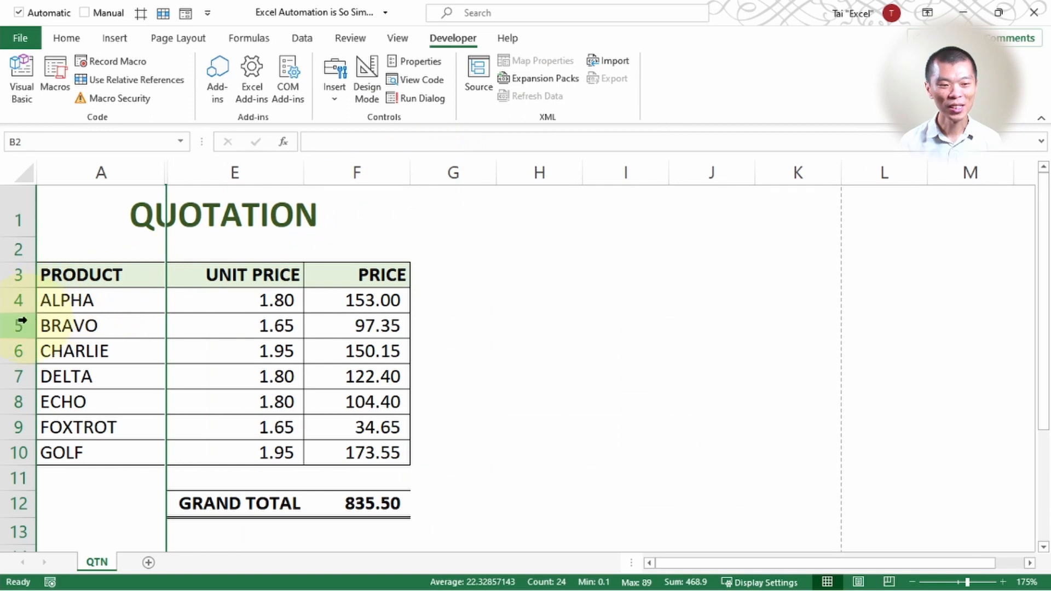
{"action": "left_click_drag", "start_coordinate": [23, 322], "coordinate": [23, 420]}
{"action": "right_click", "coordinate": [20, 421]}
{"action": "key", "text": "h"}
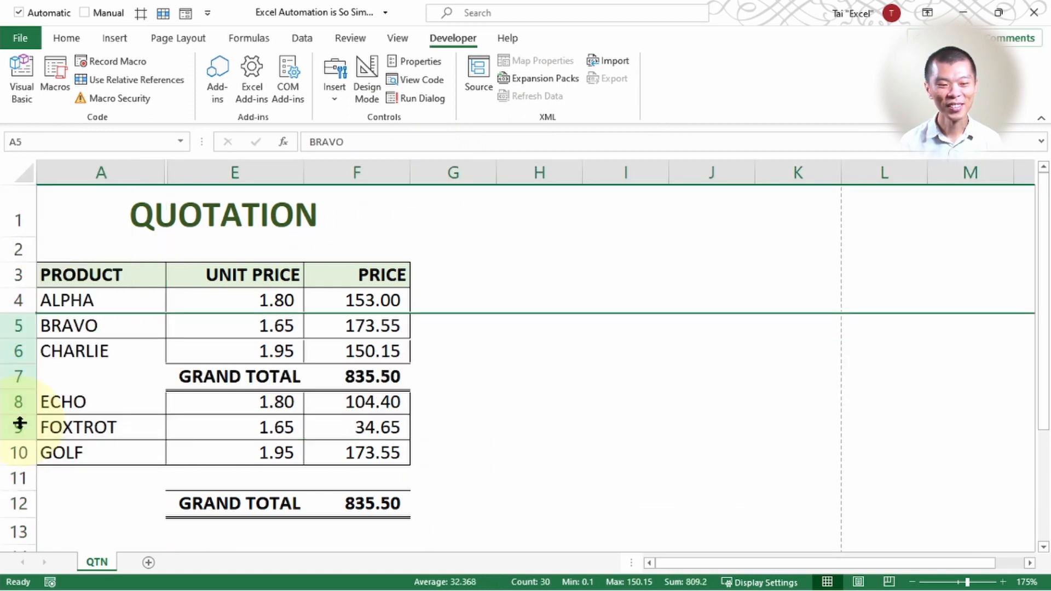
{"action": "left_click", "coordinate": [162, 298]}
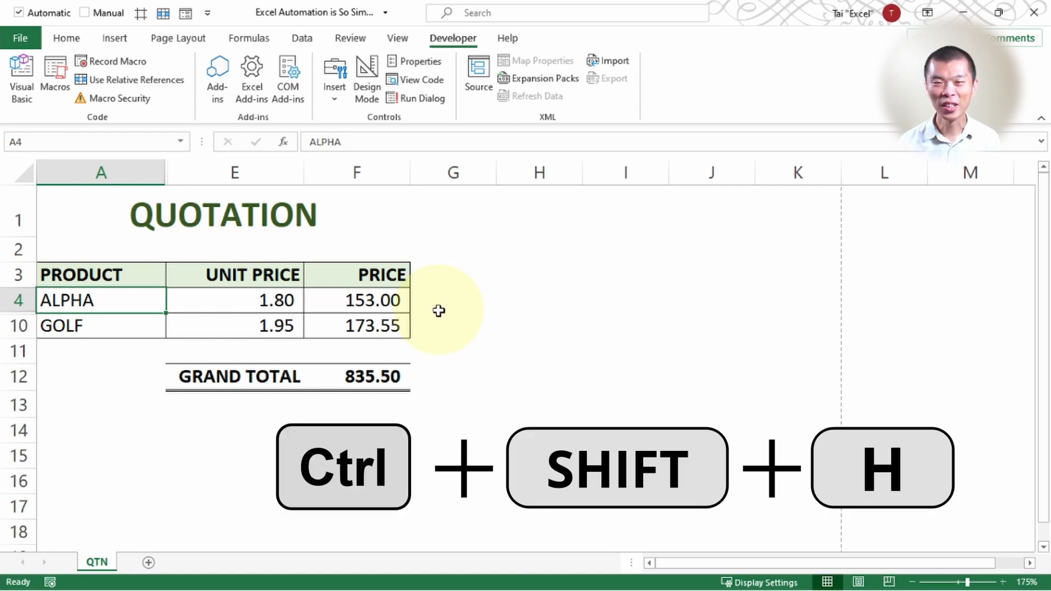
- Run UnhideAllRowsColumns through its assigned shortcut, and briefly open and dismiss Find and Replace
{"action": "key", "text": "ctrl+shift+h"}
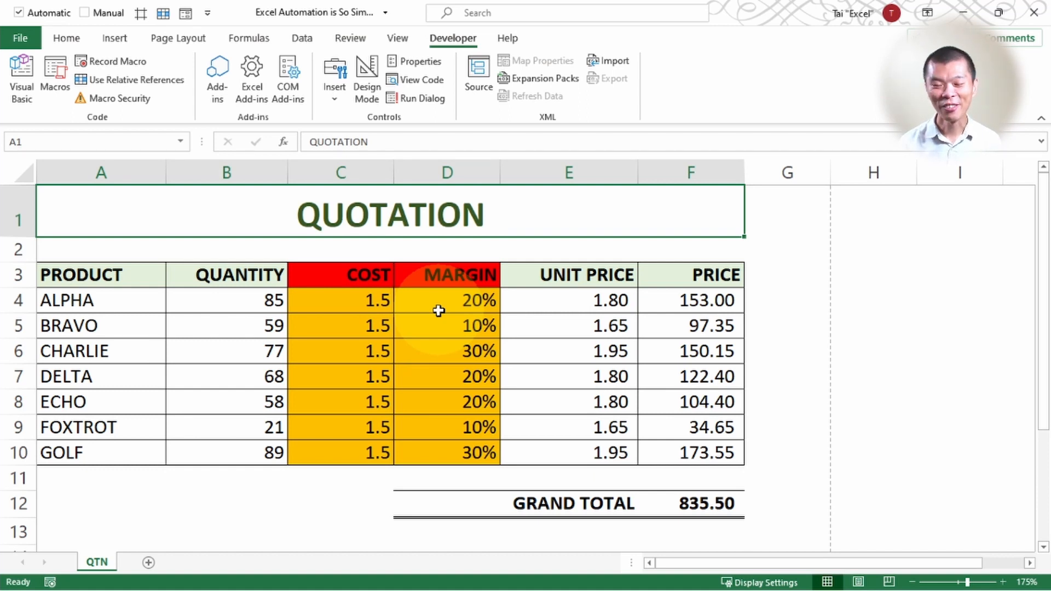
{"action": "key", "text": "ctrl+h"}
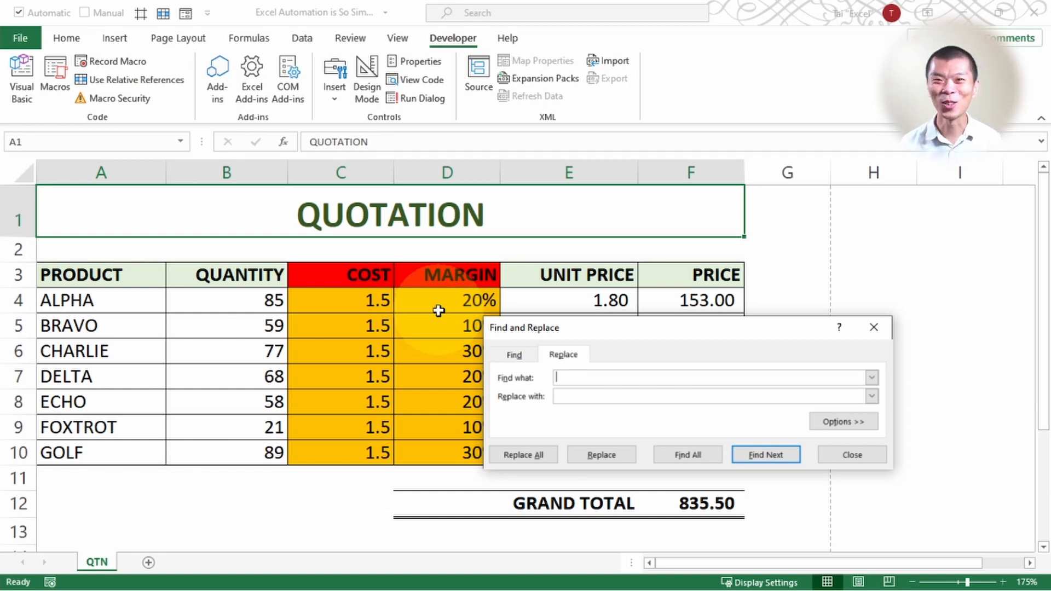
{"action": "key", "text": "Escape"}
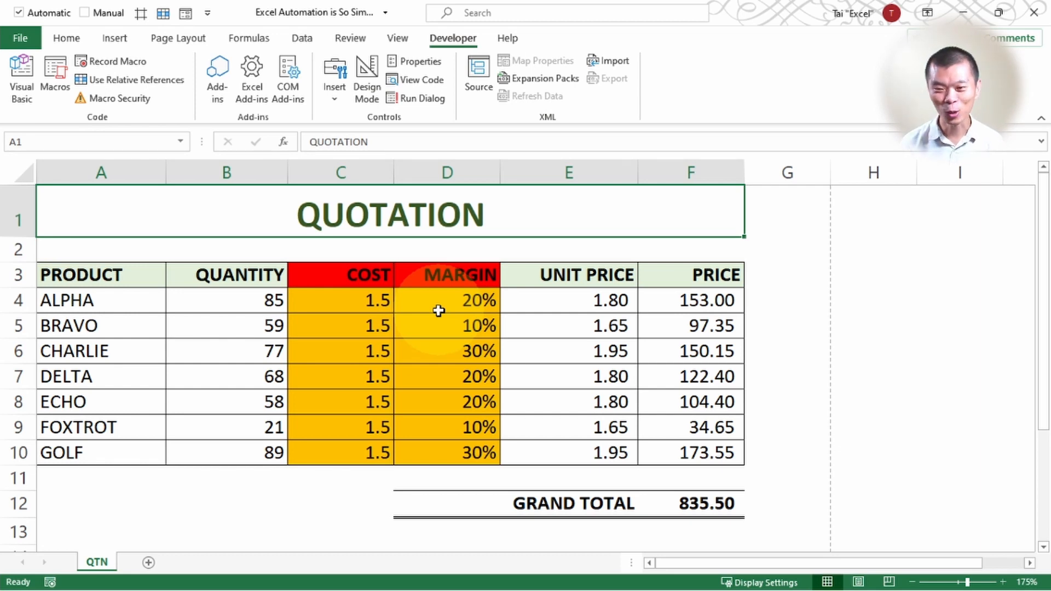
- Inspect the unit price formula of product ALPHA in cell E4 without changing it
{"action": "left_click", "coordinate": [591, 302]}
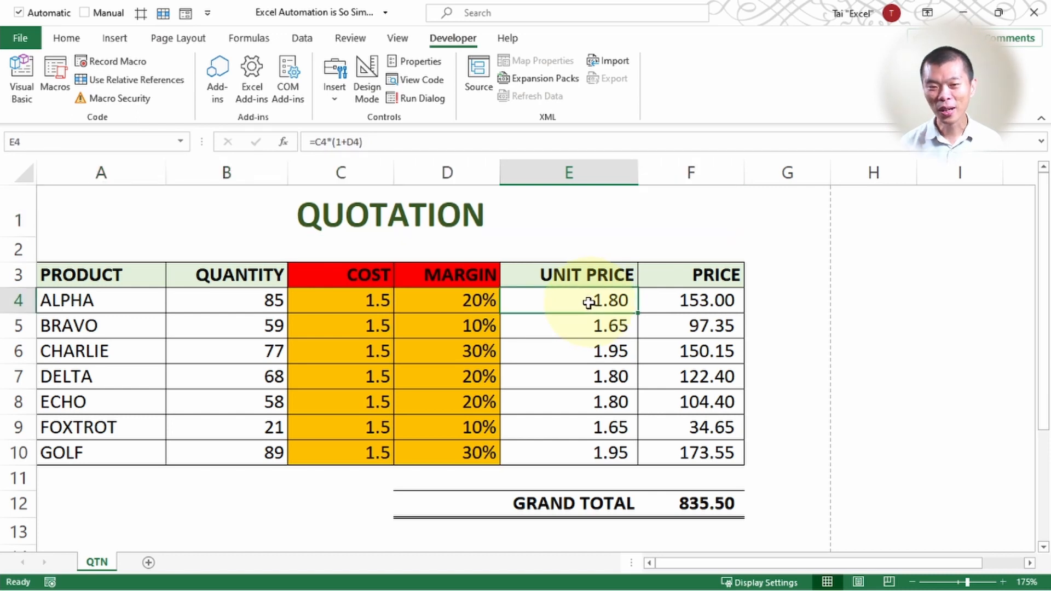
{"action": "double_click", "coordinate": [591, 302]}
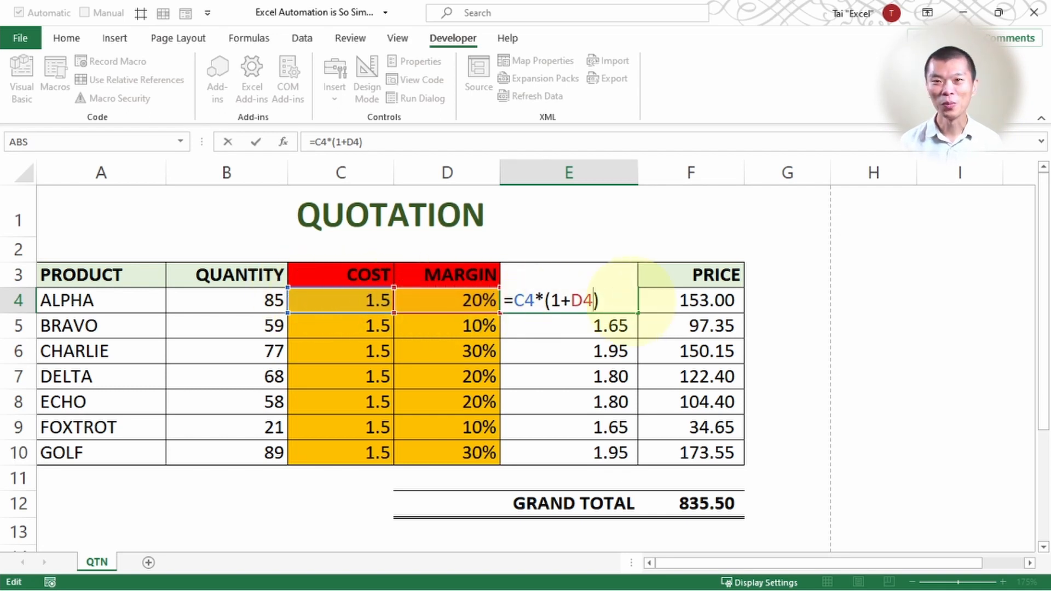
{"action": "left_click", "coordinate": [608, 298]}
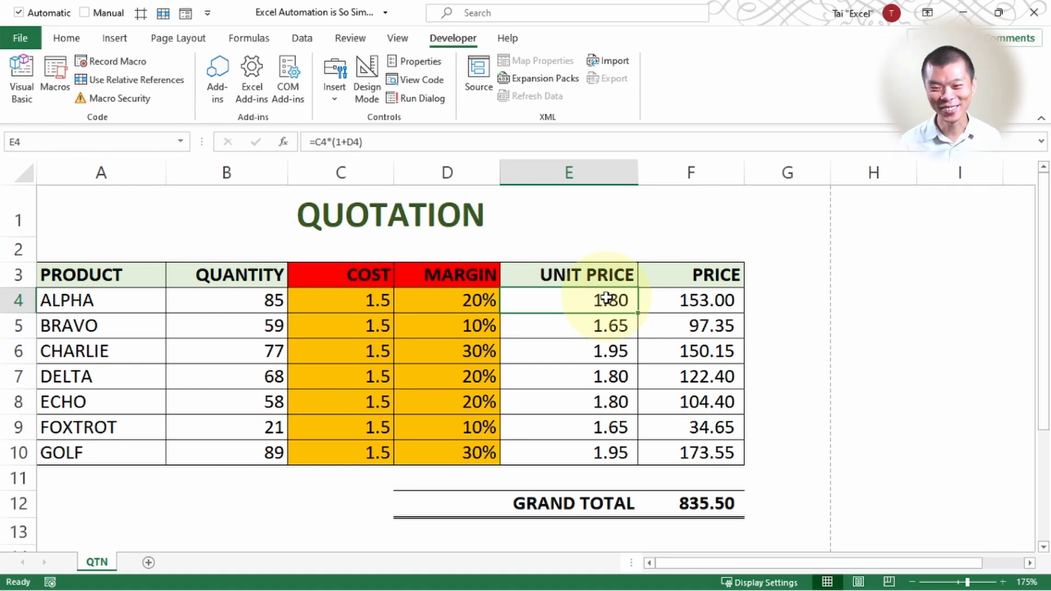
- Copy the unit prices in E4:E10 and paste them as values only, starting at cell H4
{"action": "left_click_drag", "start_coordinate": [607, 298], "coordinate": [583, 448]}
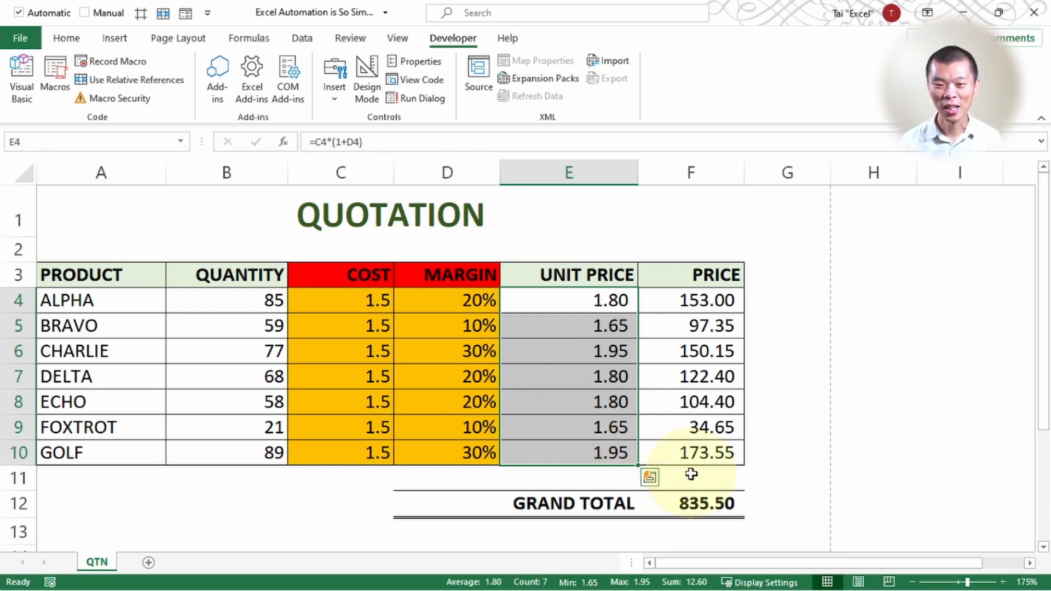
{"action": "key", "text": "ctrl+c"}
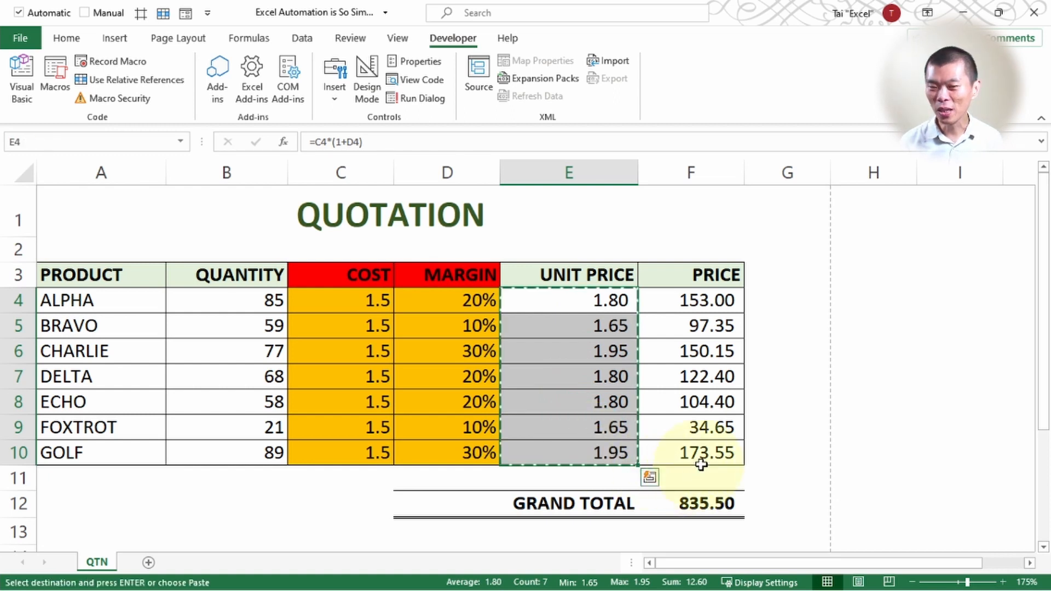
{"action": "left_click", "coordinate": [886, 298]}
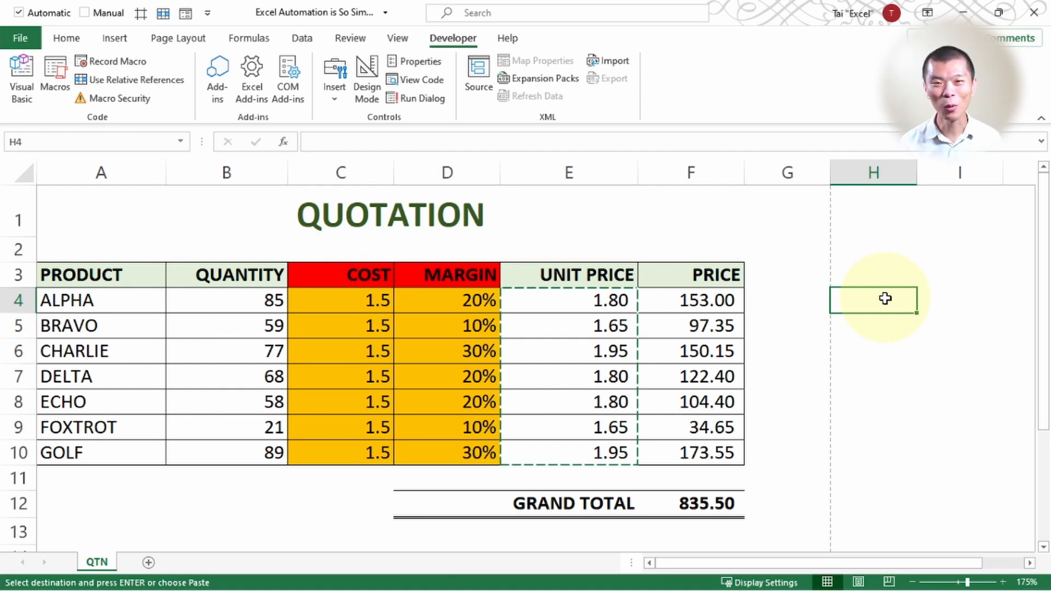
{"action": "right_click", "coordinate": [885, 298]}
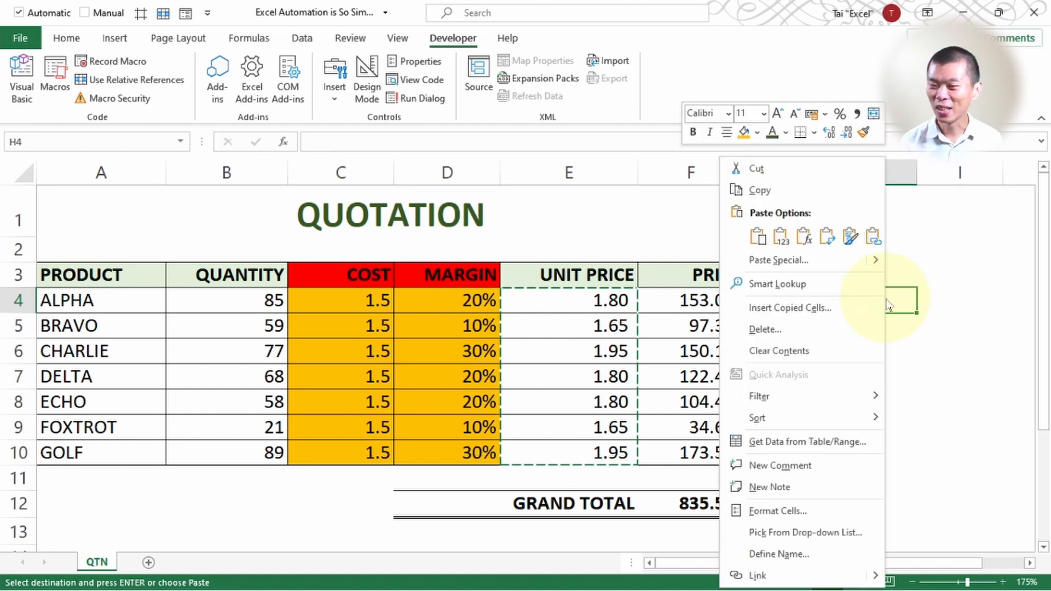
{"action": "left_click", "coordinate": [781, 238]}
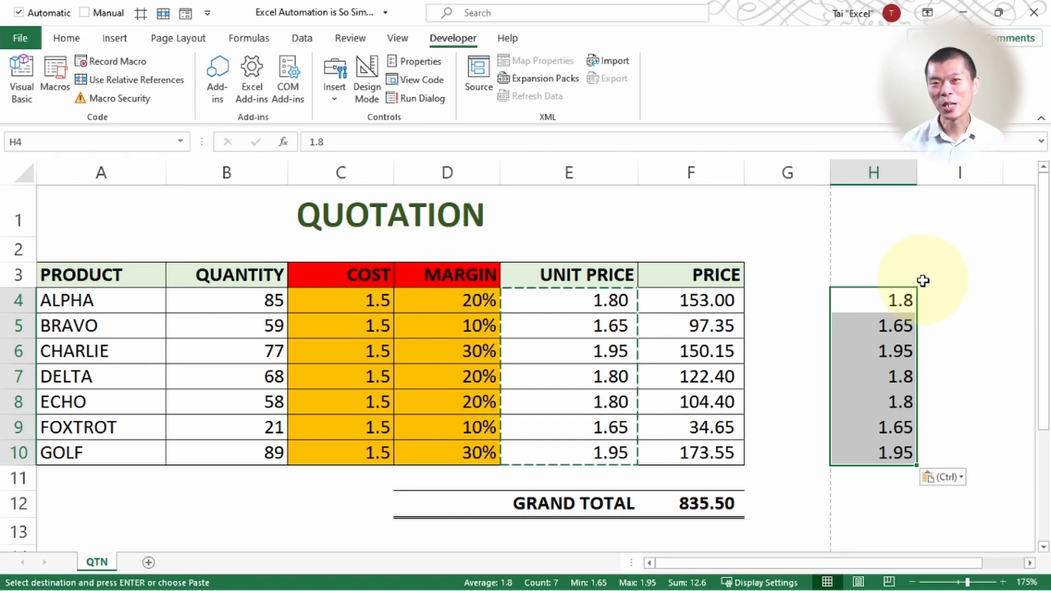
- Clear the pasted values in H4:H10 and paste the copied unit prices at H4 again using Paste Special with Values
{"action": "key", "text": "Delete"}
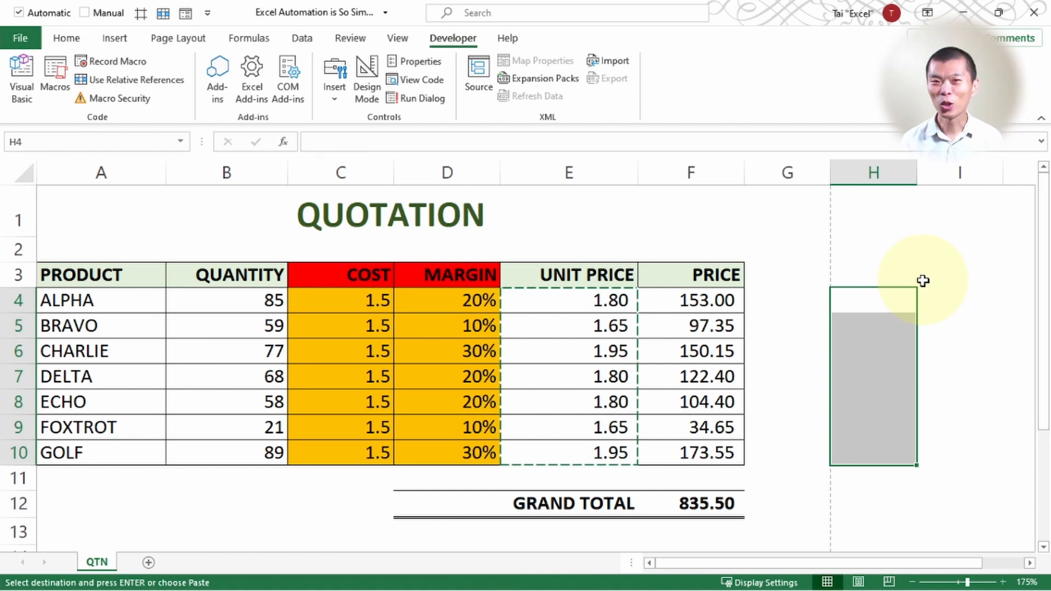
{"action": "left_click", "coordinate": [892, 302]}
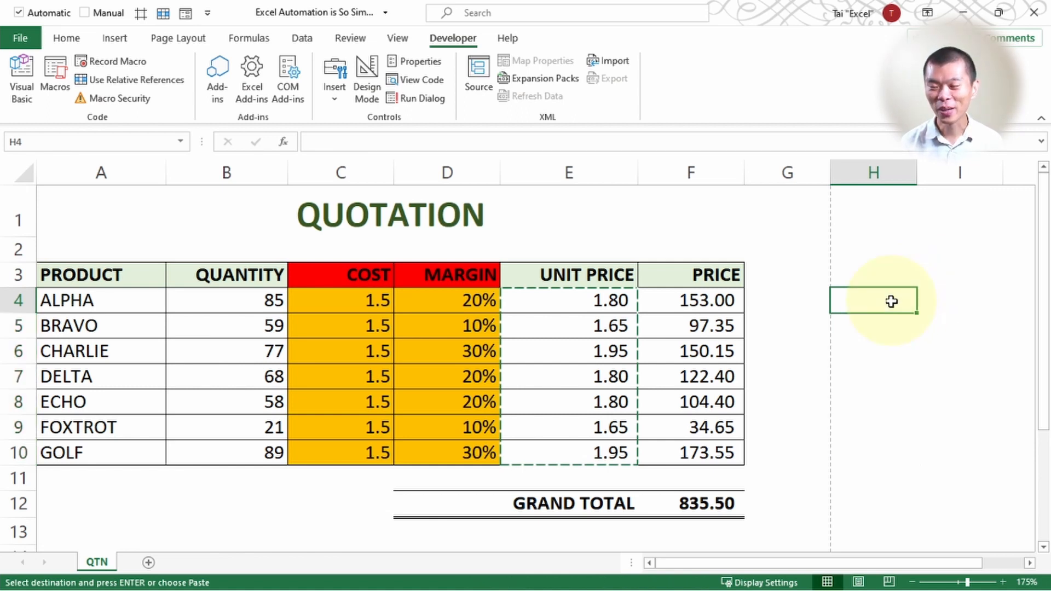
{"action": "key", "text": "ctrl+alt+v"}
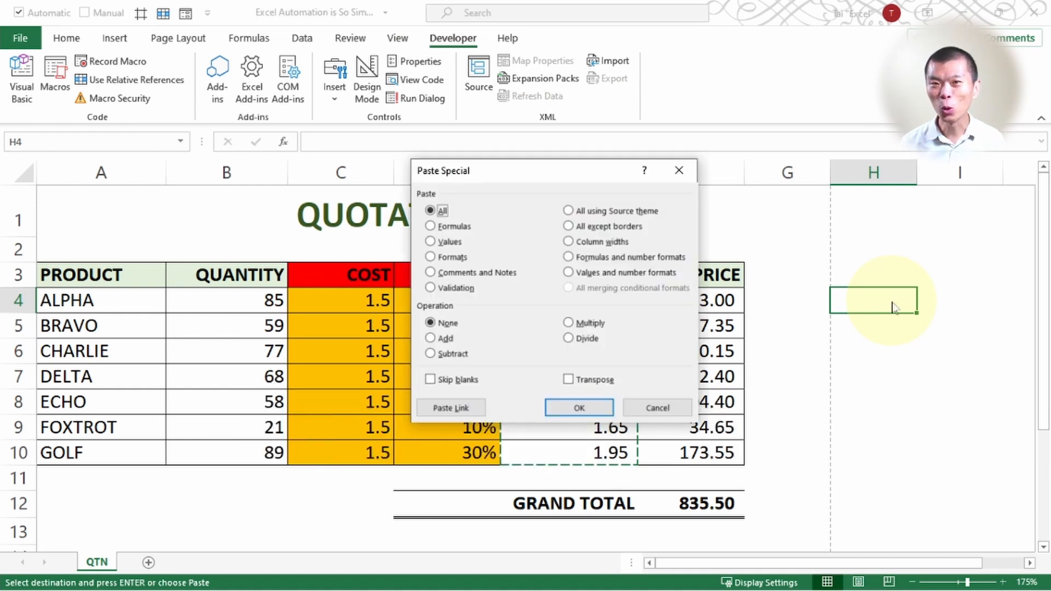
{"action": "key", "text": "v"}
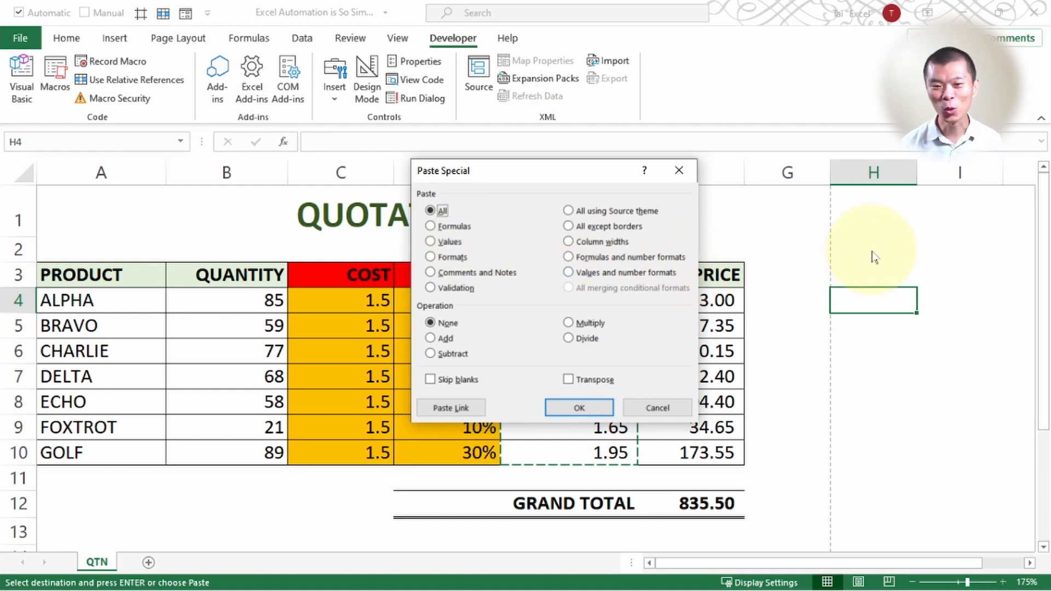
{"action": "key", "text": "v"}
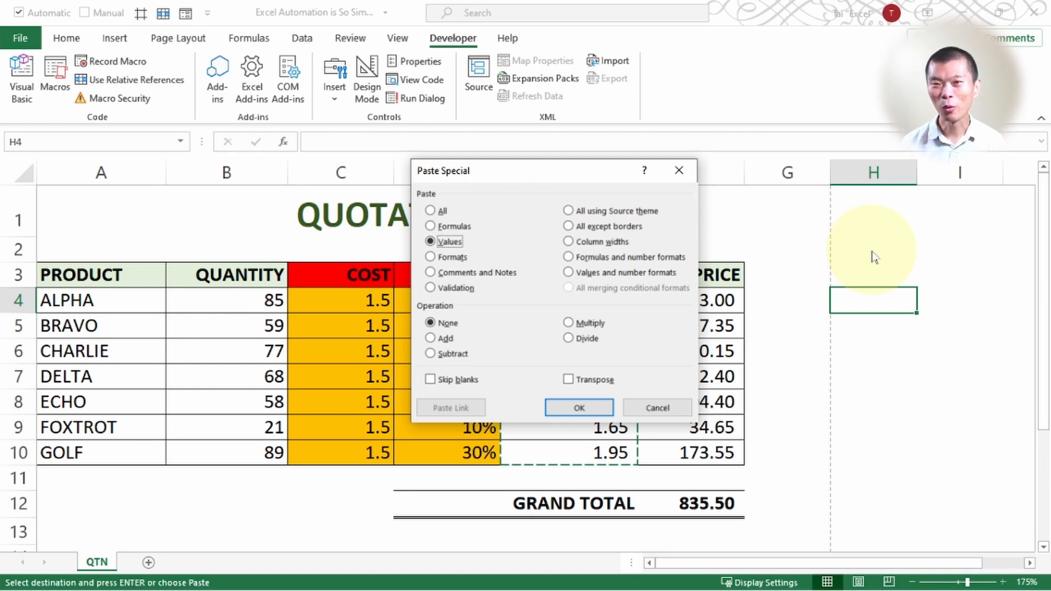
{"action": "key", "text": "Return"}
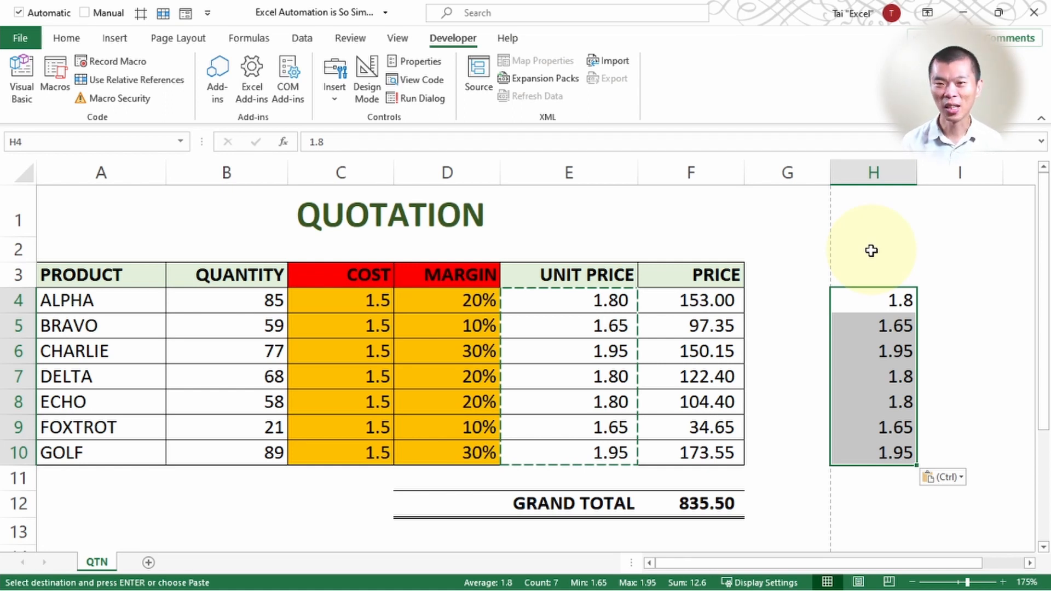
- Clear the pasted values in H4:H10 and select cell H4, keeping the unit prices copied
{"action": "key", "text": "Delete"}
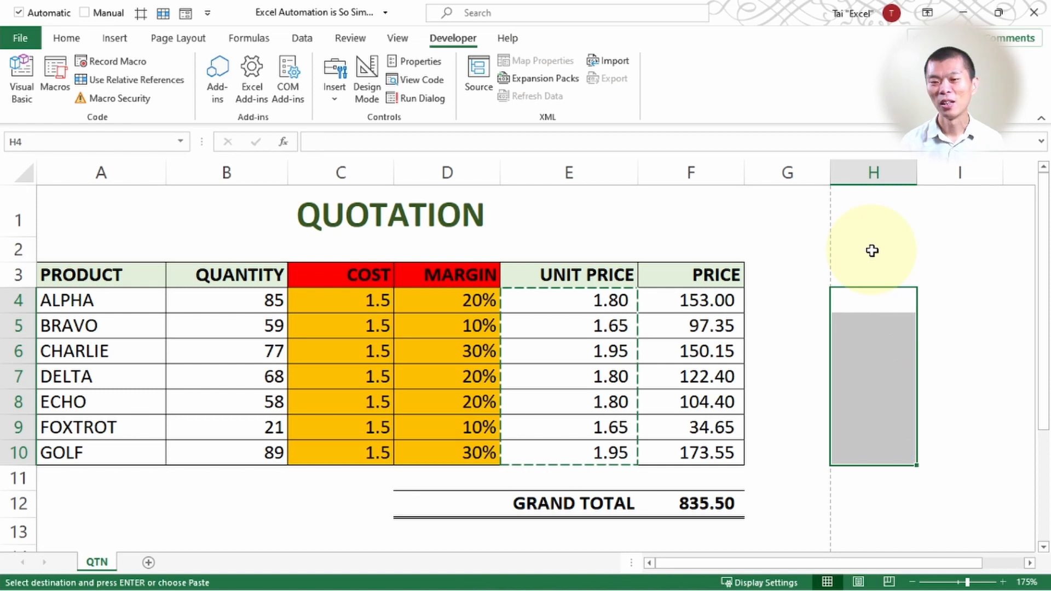
{"action": "left_click", "coordinate": [854, 306]}
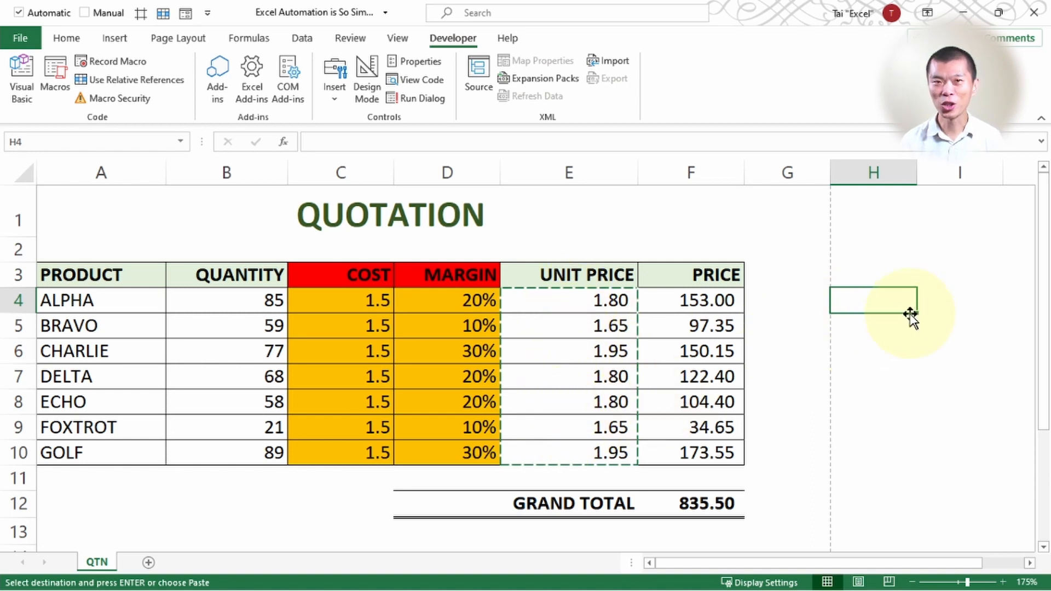
{"action": "key", "text": "ctrl+alt+v"}
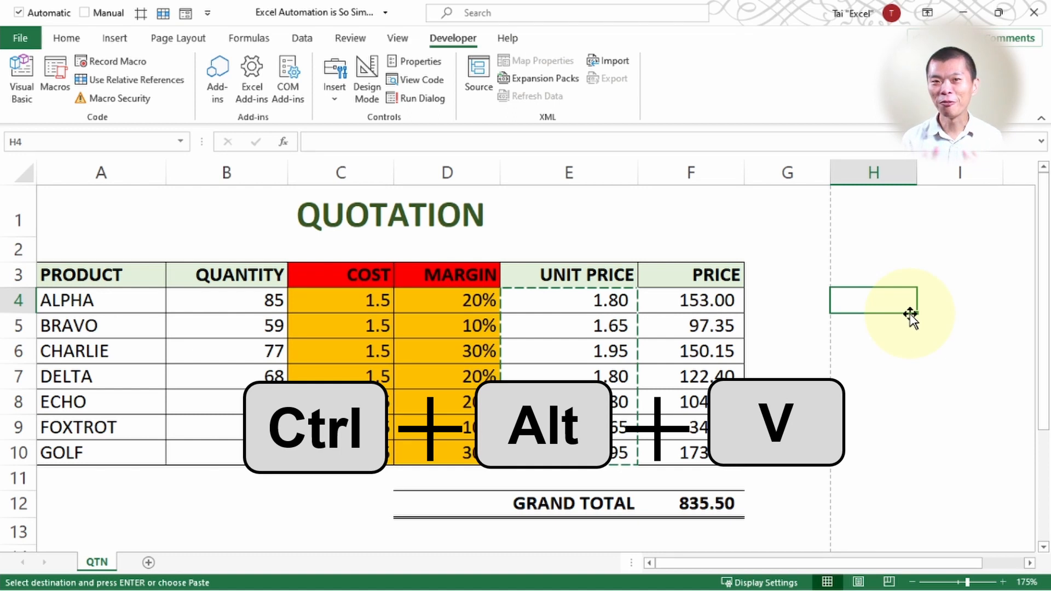
{"action": "key", "text": "v"}
{"action": "key", "text": "Return"}
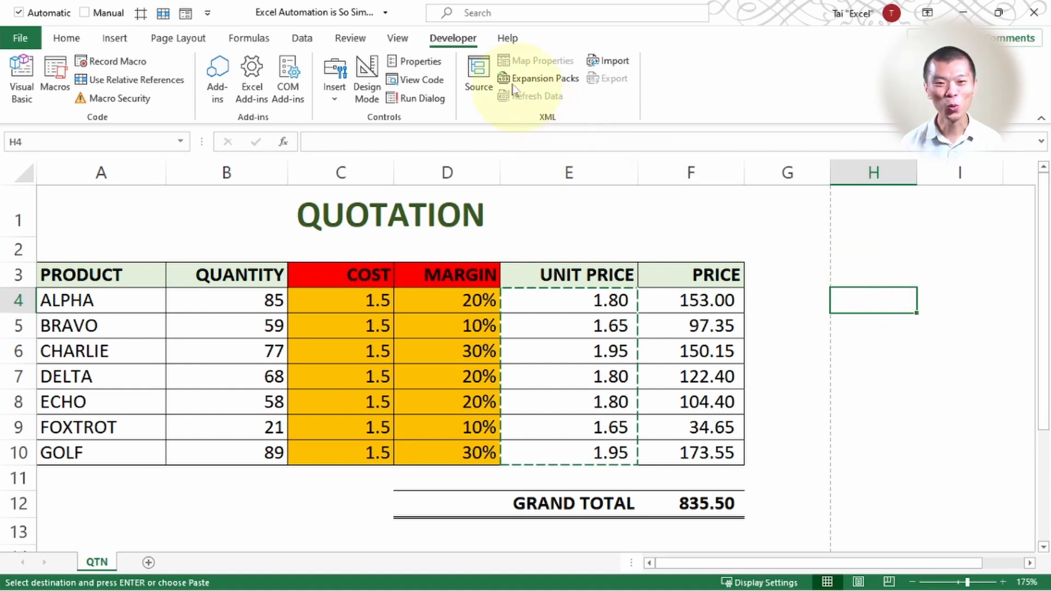
- Start recording a macro named PasteAsValues with the shortcut Ctrl+Shift+V, stored in This Workbook
{"action": "left_click", "coordinate": [133, 64]}
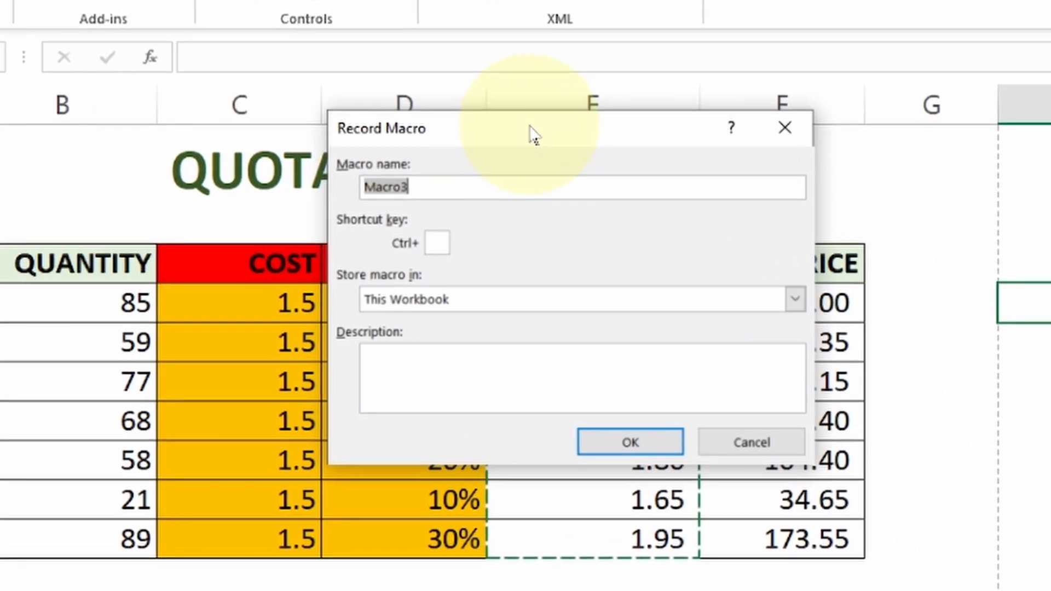
{"action": "type", "text": "Pa"}
{"action": "key", "text": "BackSpace"}
{"action": "type", "text": "aste"}
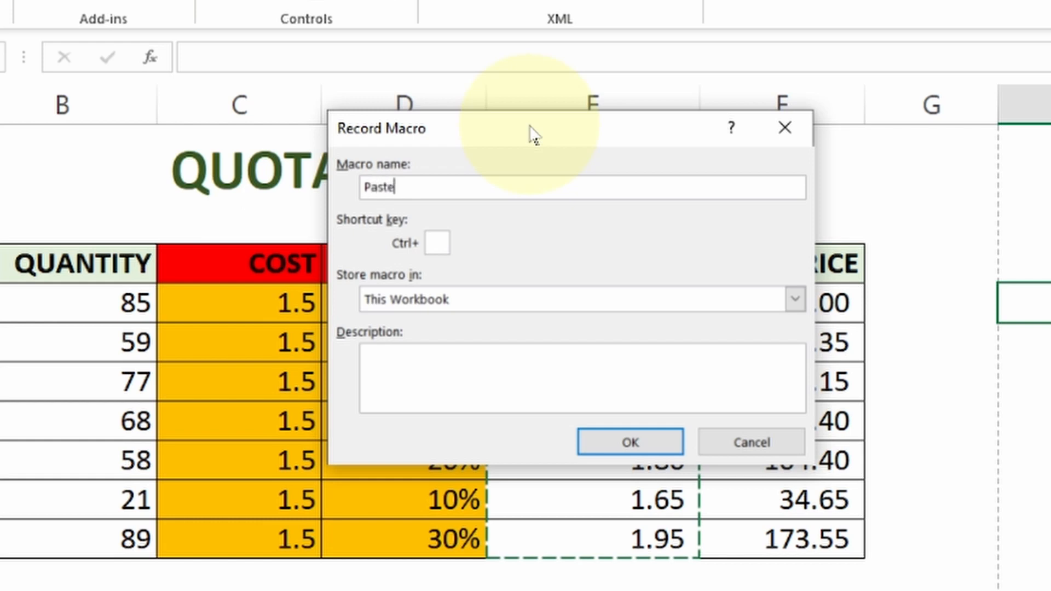
{"action": "type", "text": "AsValues"}
{"action": "left_click", "coordinate": [437, 242]}
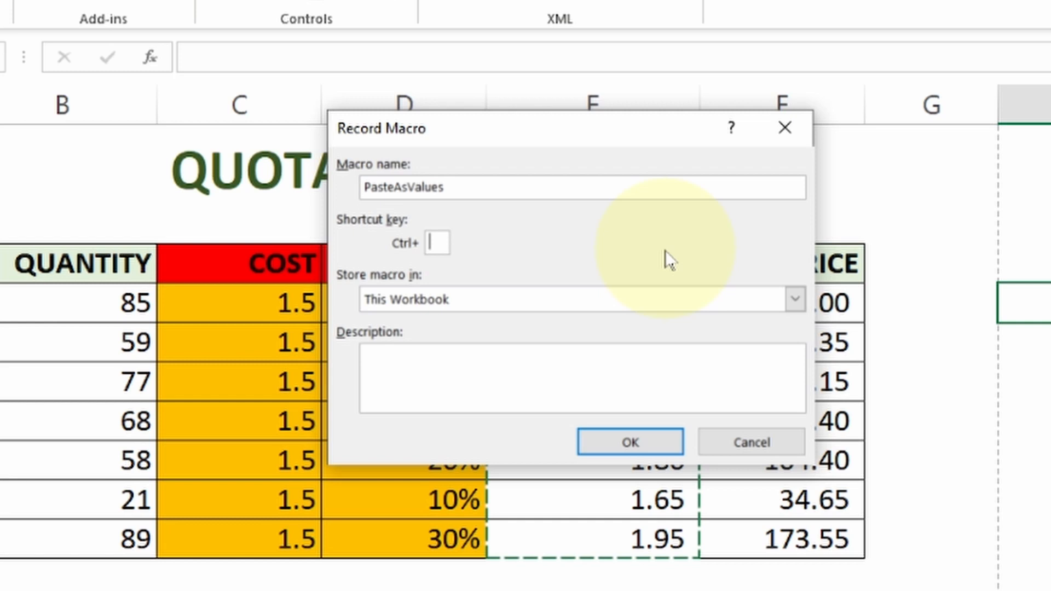
{"action": "type", "text": "V"}
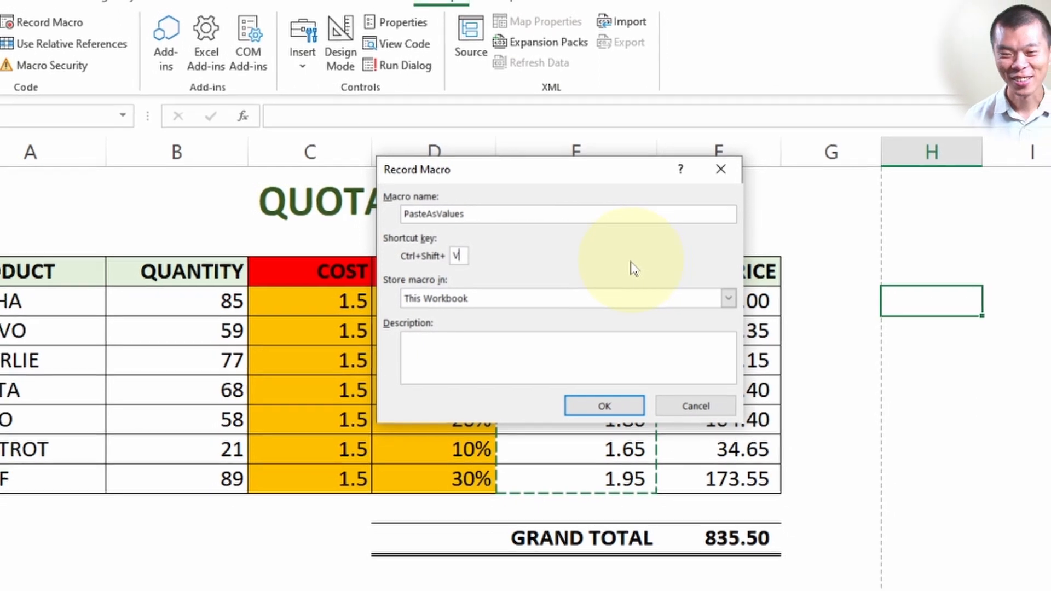
{"action": "left_click", "coordinate": [619, 414]}
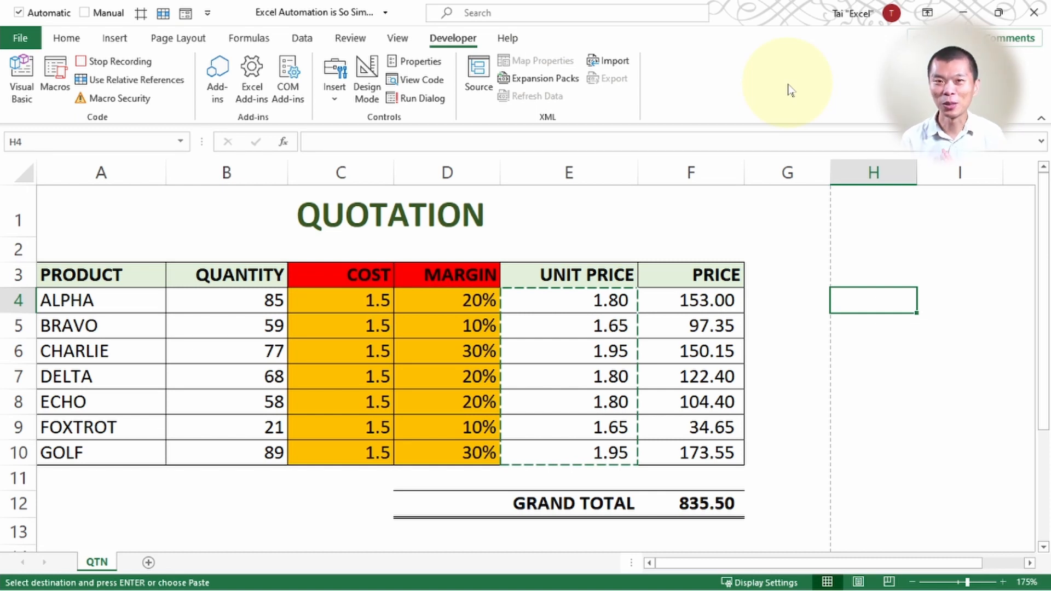
- Paste the copied unit prices at H4 using Paste Special with Values, and stop the macro recording
{"action": "key", "text": "ctrl+alt+v"}
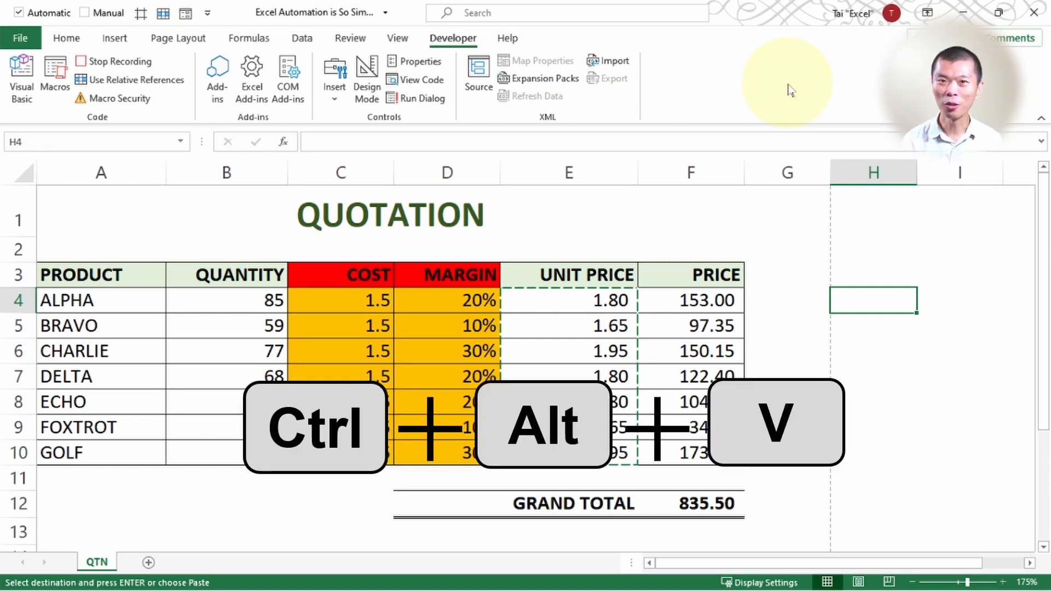
{"action": "key", "text": "v"}
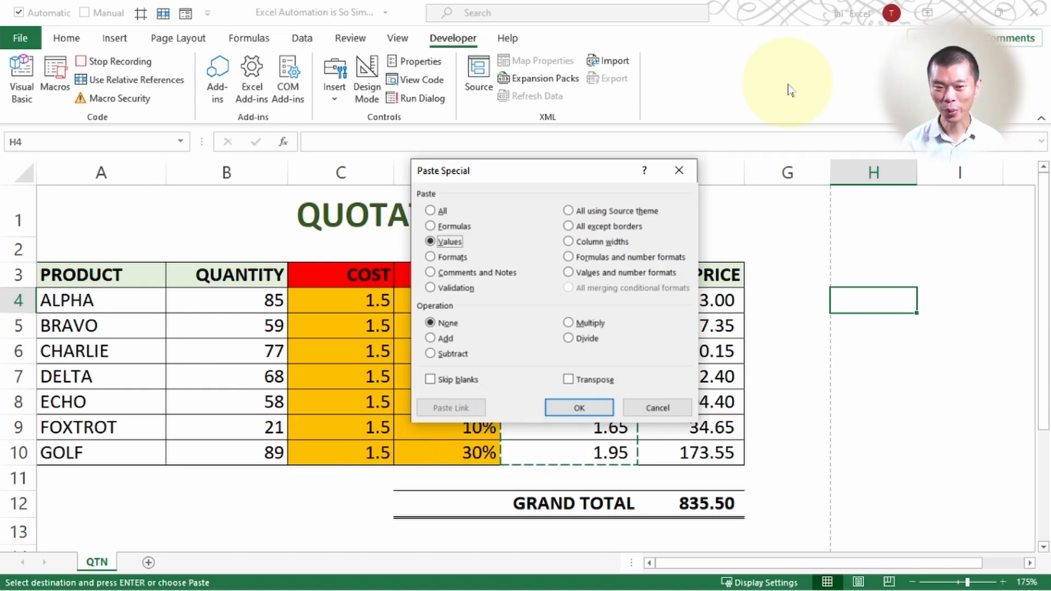
{"action": "key", "text": "Return"}
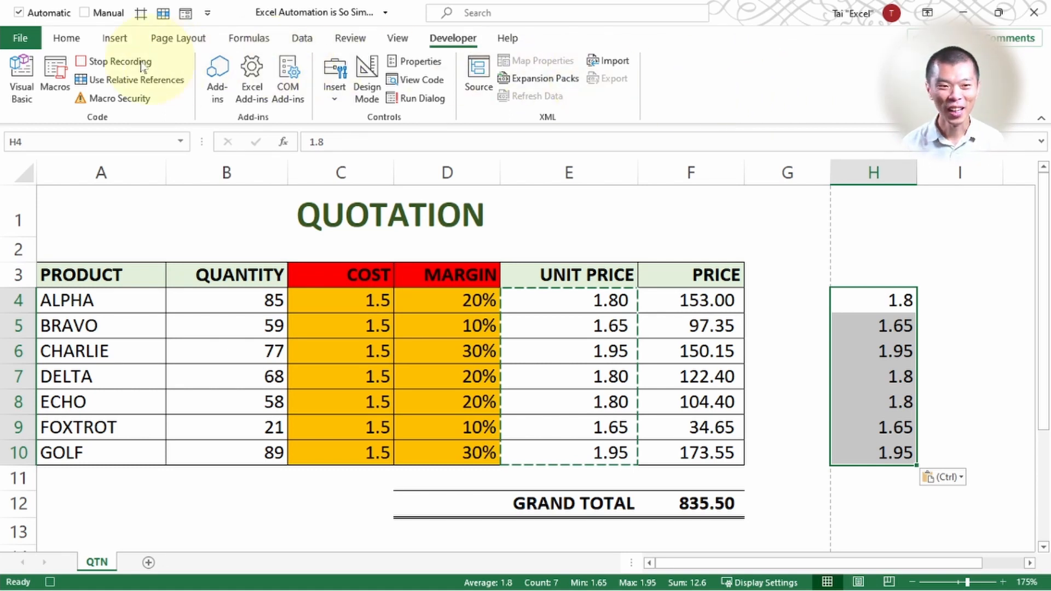
{"action": "left_click", "coordinate": [114, 64]}
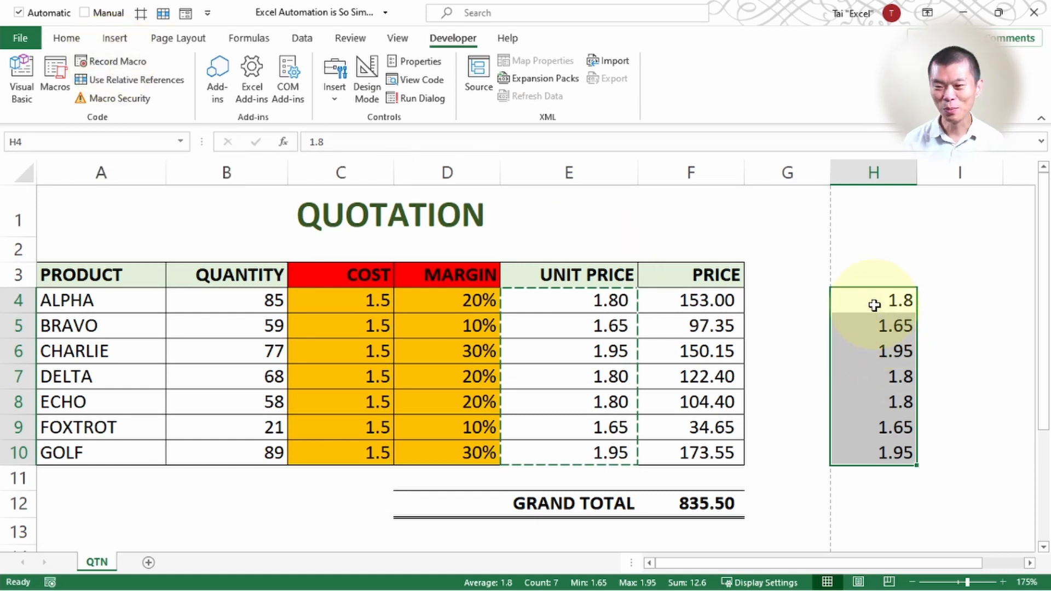
- Clear H4:H10, copy the unit prices in E4:E10 and run the PasteAsValues macro at H4 and at I4
{"action": "key", "text": "Delete"}
{"action": "left_click_drag", "start_coordinate": [624, 301], "coordinate": [606, 446]}
{"action": "key", "text": "ctrl+c"}
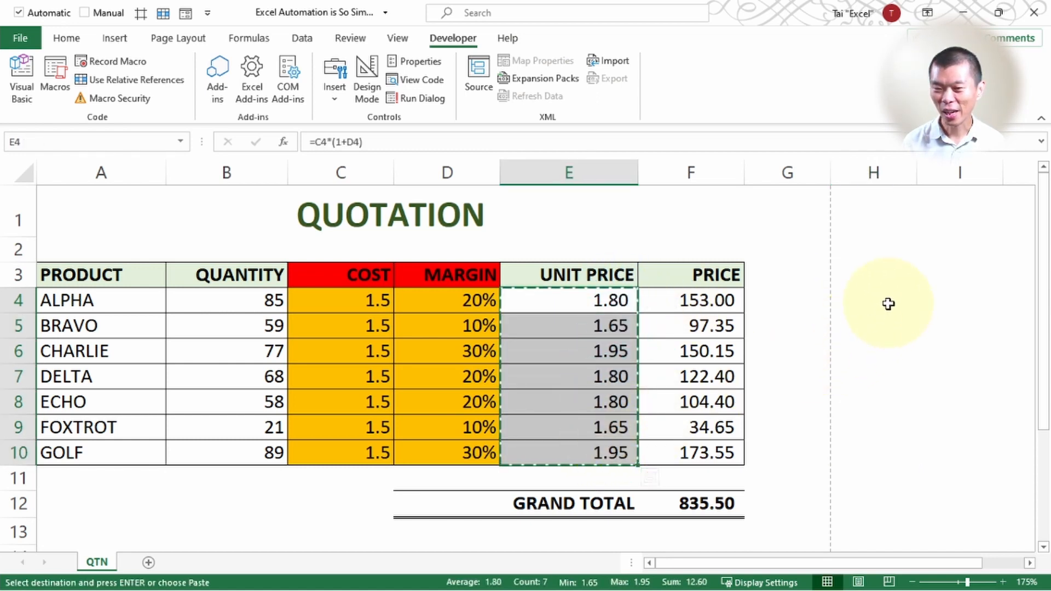
{"action": "left_click", "coordinate": [888, 303]}
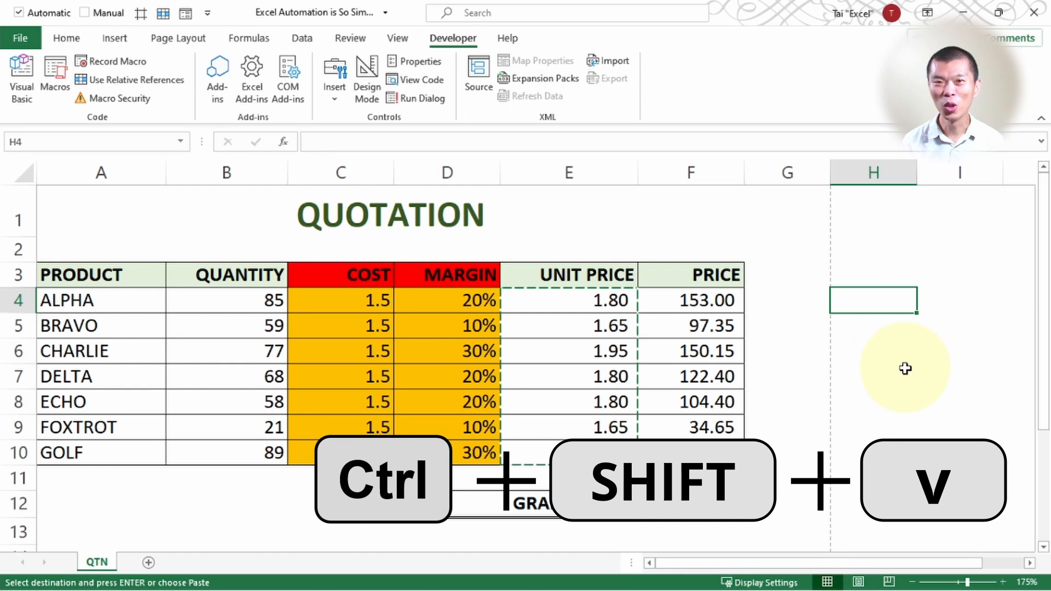
{"action": "key", "text": "ctrl+shift+v"}
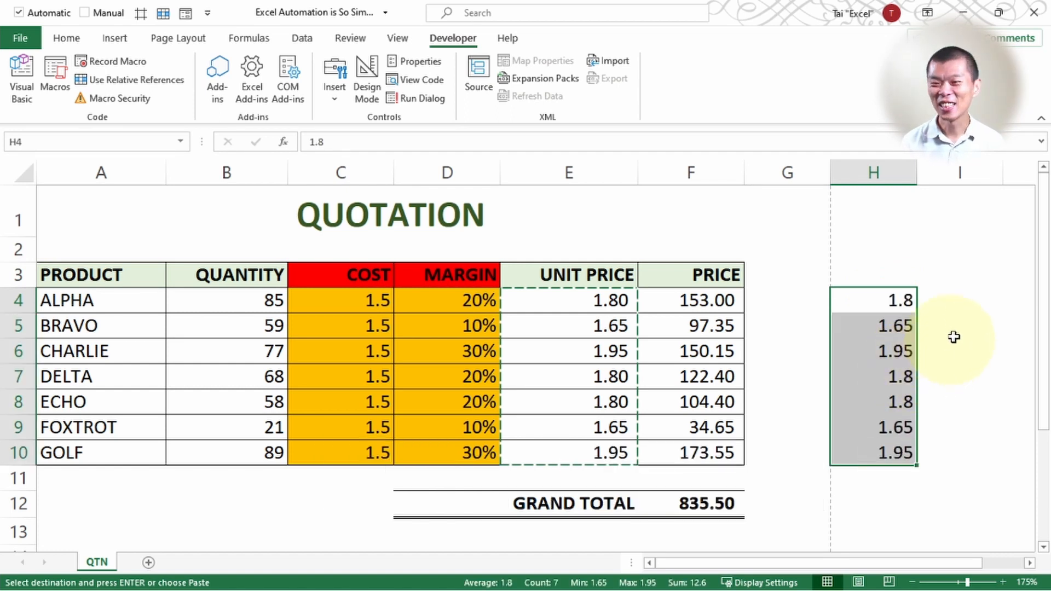
{"action": "left_click", "coordinate": [969, 297]}
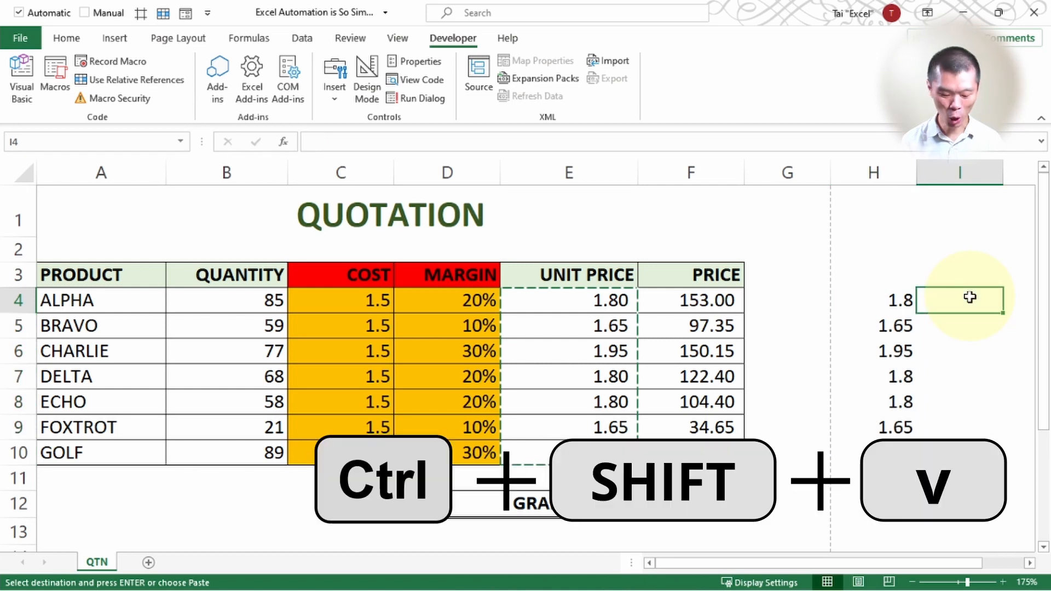
{"action": "key", "text": "ctrl+shift+v"}
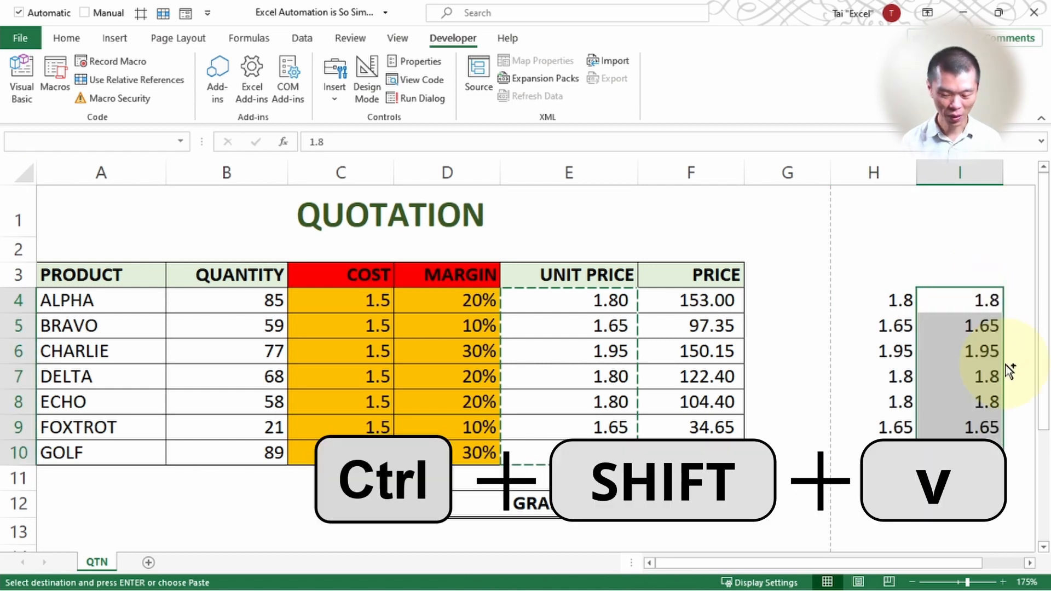
- Inspect the content of cell I4 without changing it, and clear the test values in H4:I10
{"action": "double_click", "coordinate": [953, 300]}
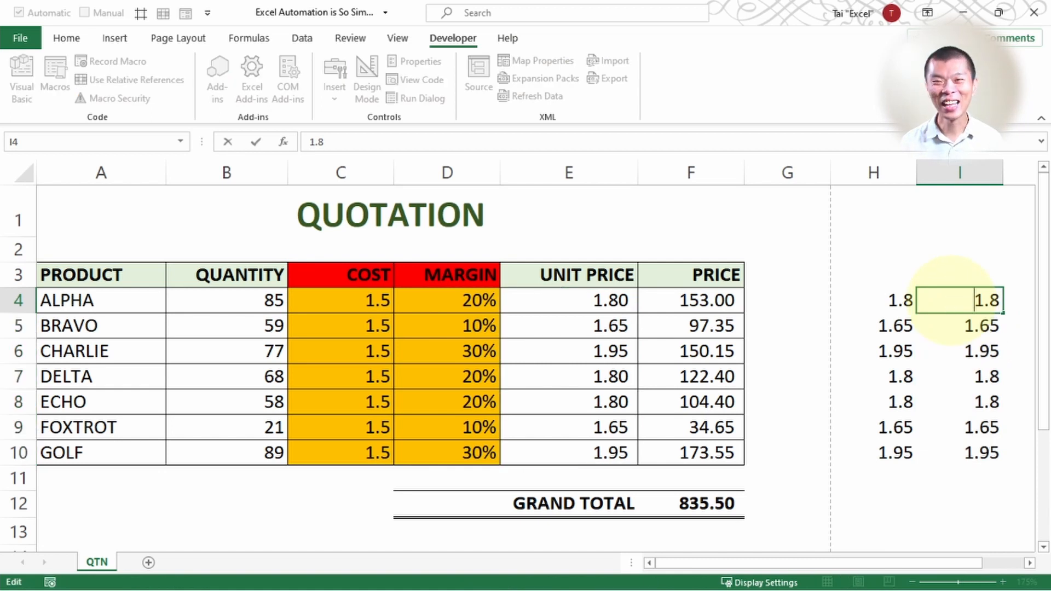
{"action": "key", "text": "Escape"}
{"action": "left_click_drag", "start_coordinate": [898, 299], "coordinate": [962, 453]}
{"action": "key", "text": "Delete"}
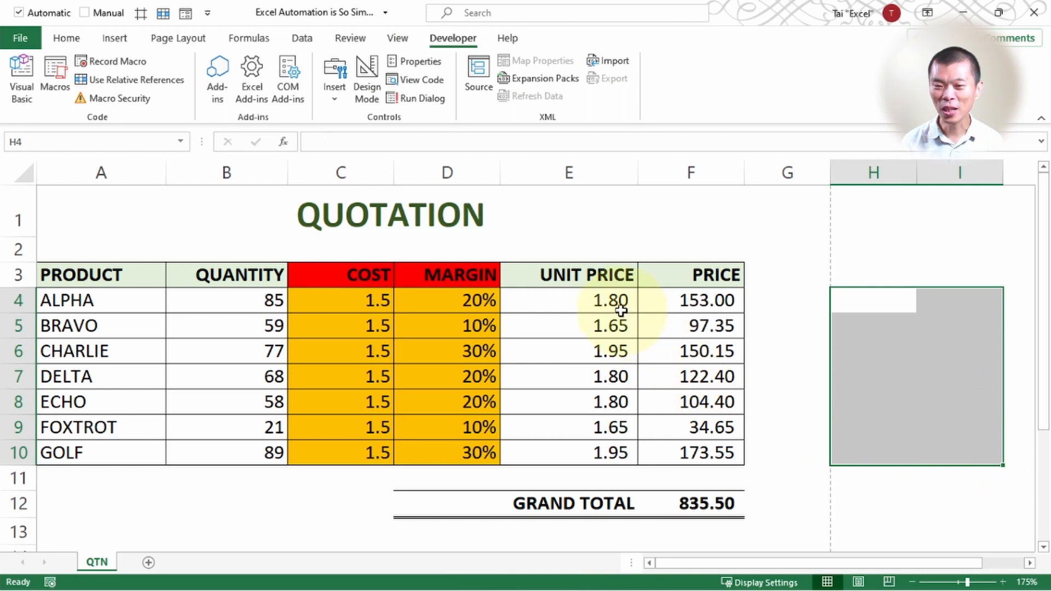
- Test the PasteAsValues macro by copying E4:E7 and pasting at H4, and clear the test values in H4:H8
{"action": "left_click_drag", "start_coordinate": [617, 303], "coordinate": [614, 375]}
{"action": "key", "text": "ctrl+c"}
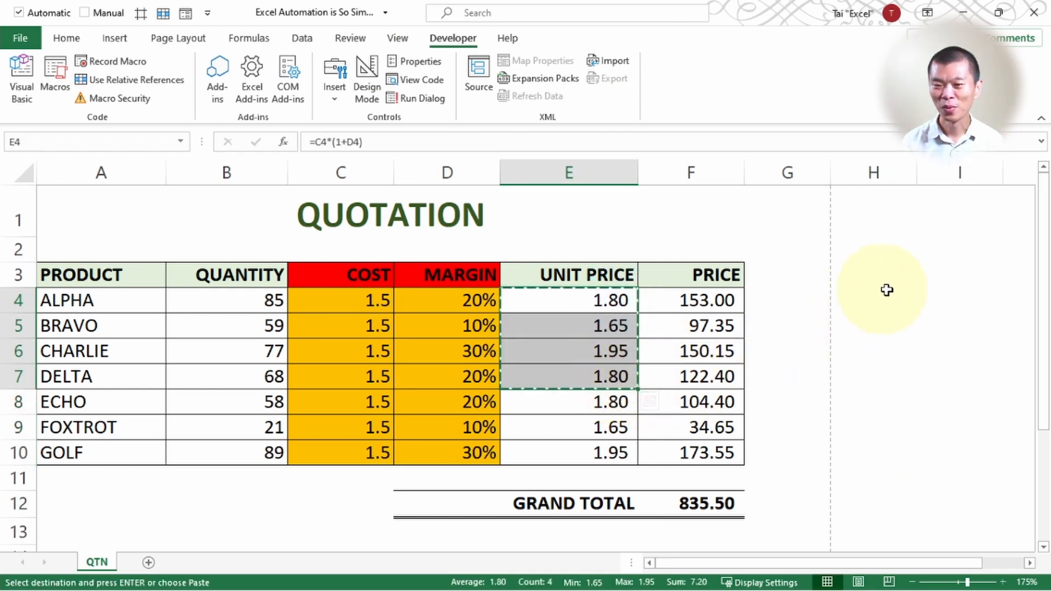
{"action": "left_click", "coordinate": [888, 294]}
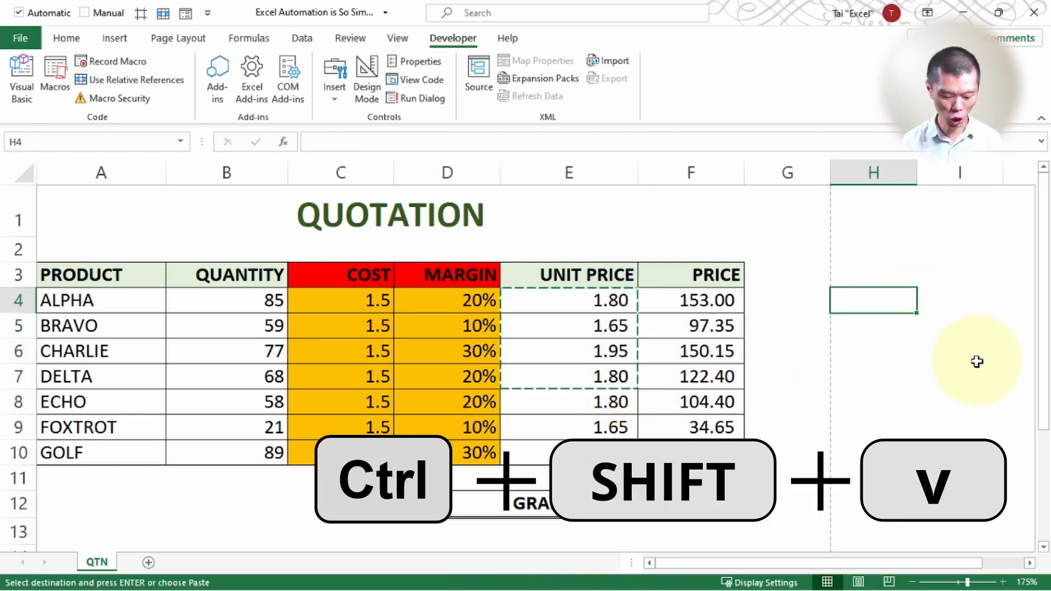
{"action": "key", "text": "ctrl+shift+v"}
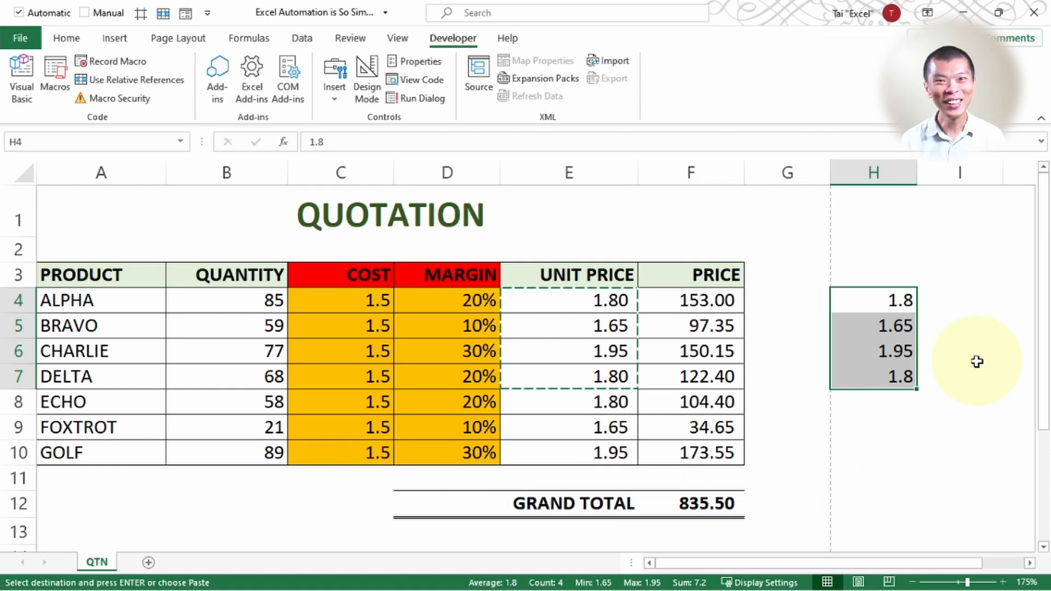
{"action": "double_click", "coordinate": [875, 302]}
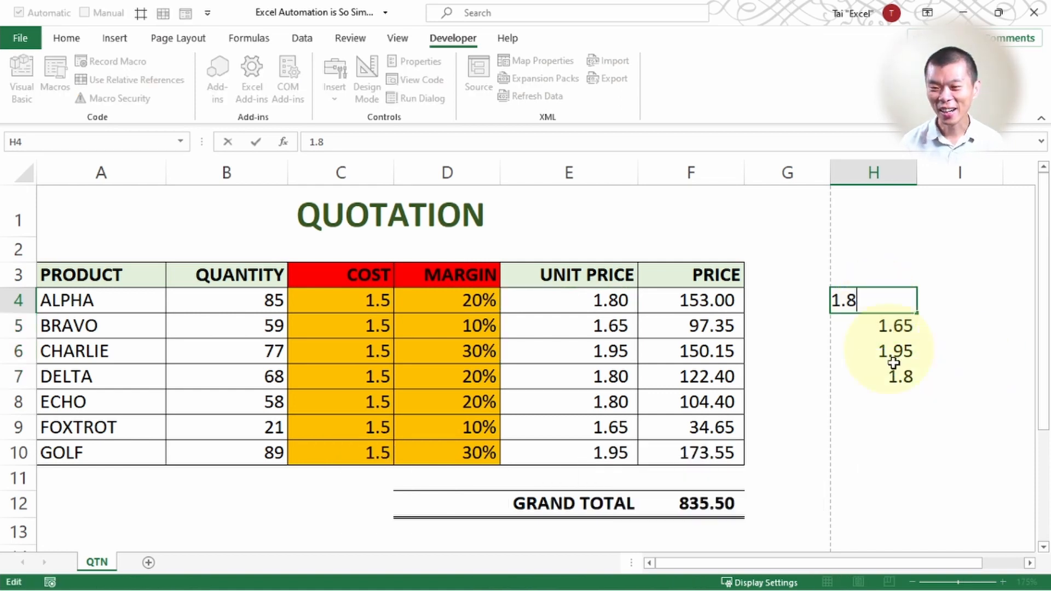
{"action": "key", "text": "Escape"}
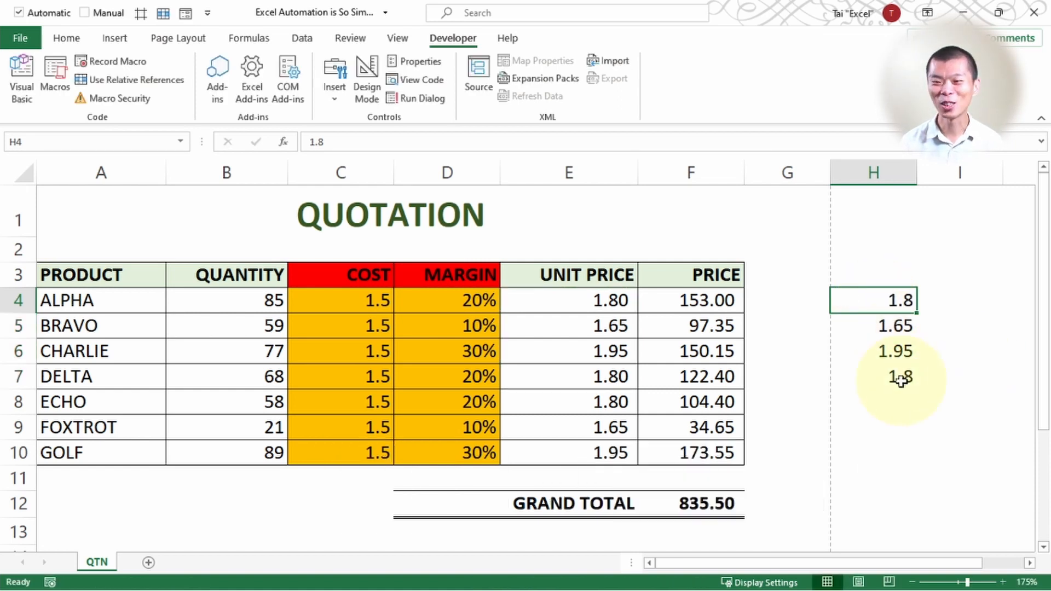
{"action": "left_click_drag", "start_coordinate": [877, 301], "coordinate": [874, 407]}
{"action": "key", "text": "Delete"}
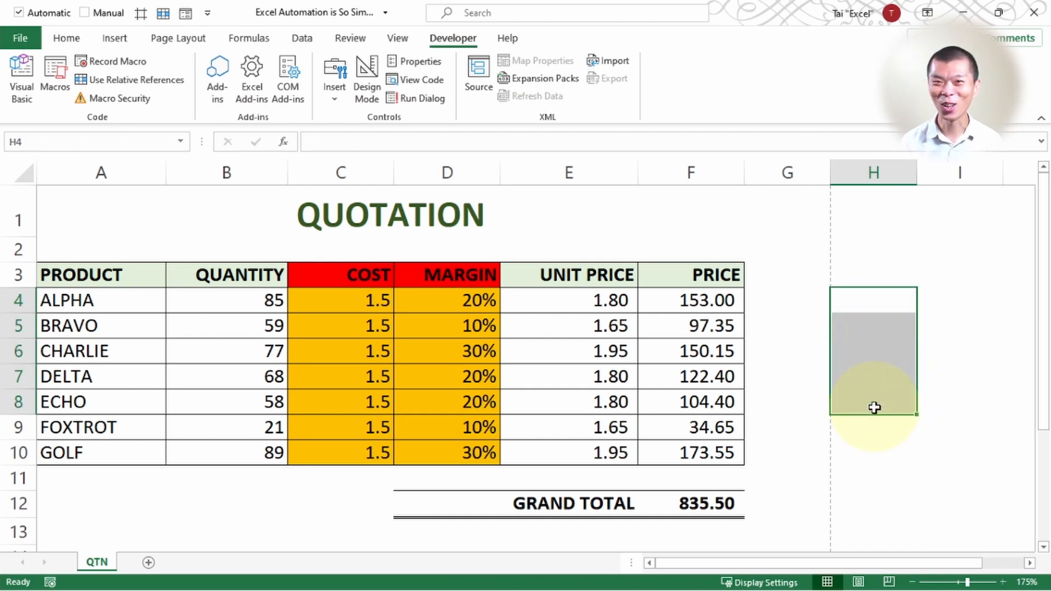
{"action": "left_click", "coordinate": [711, 329]}
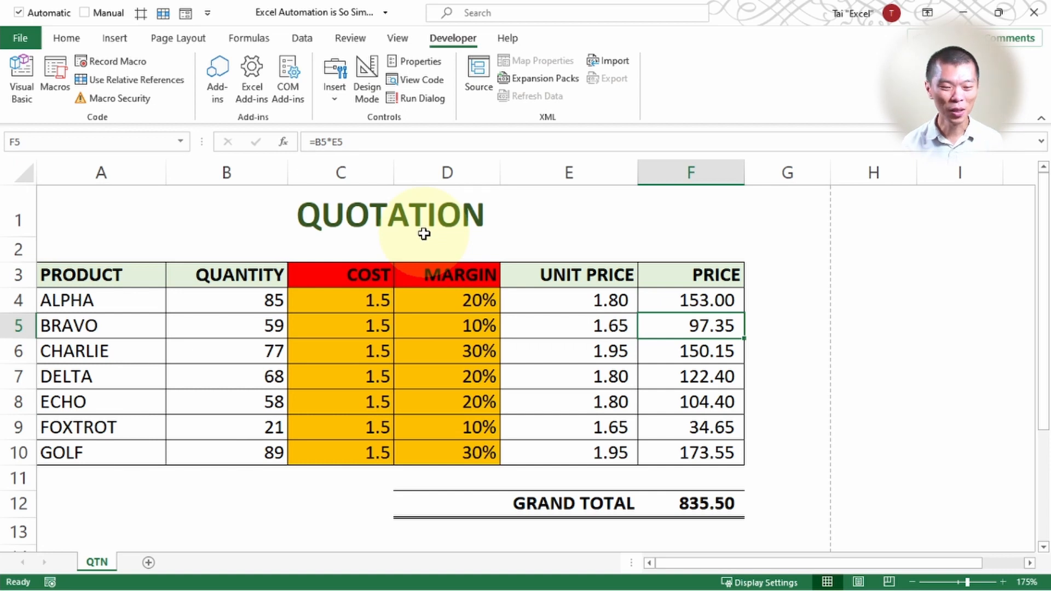
- Add a blank worksheet to the workbook and delete it again
{"action": "left_click", "coordinate": [148, 563]}
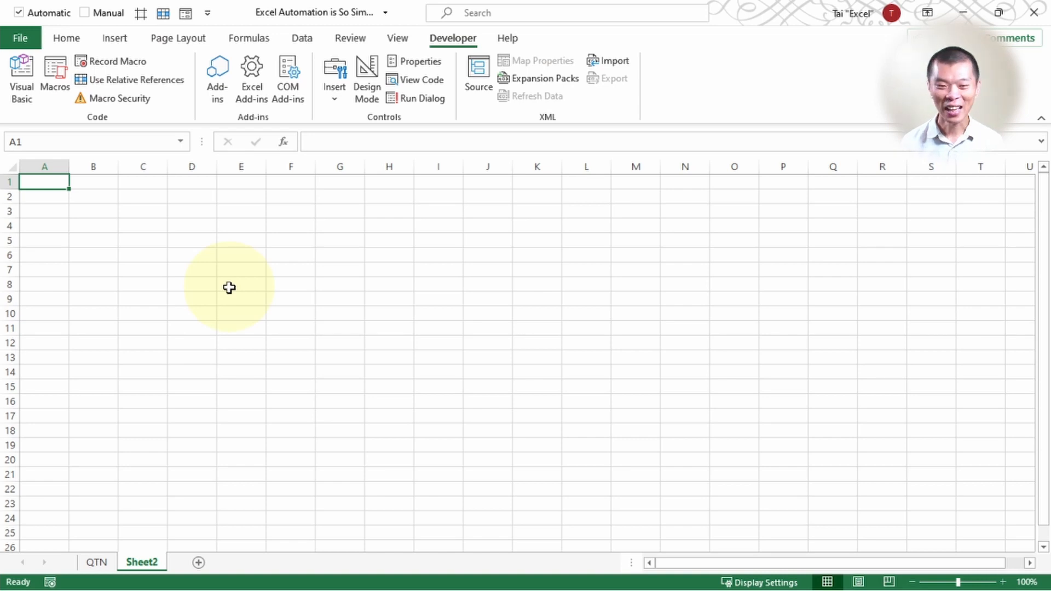
{"action": "right_click", "coordinate": [141, 564]}
{"action": "left_click", "coordinate": [180, 369]}
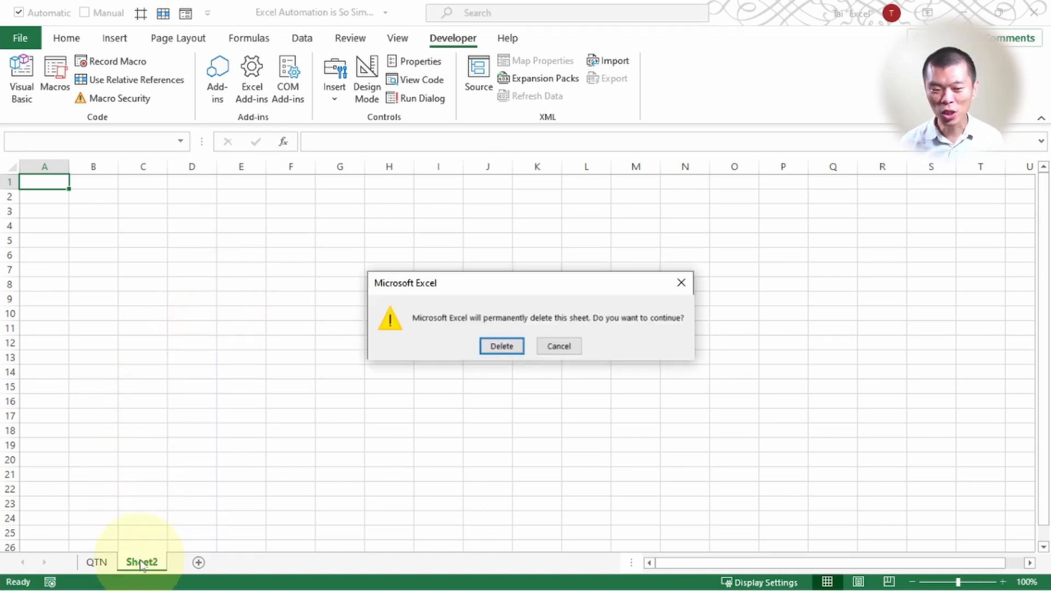
{"action": "left_click", "coordinate": [500, 345]}
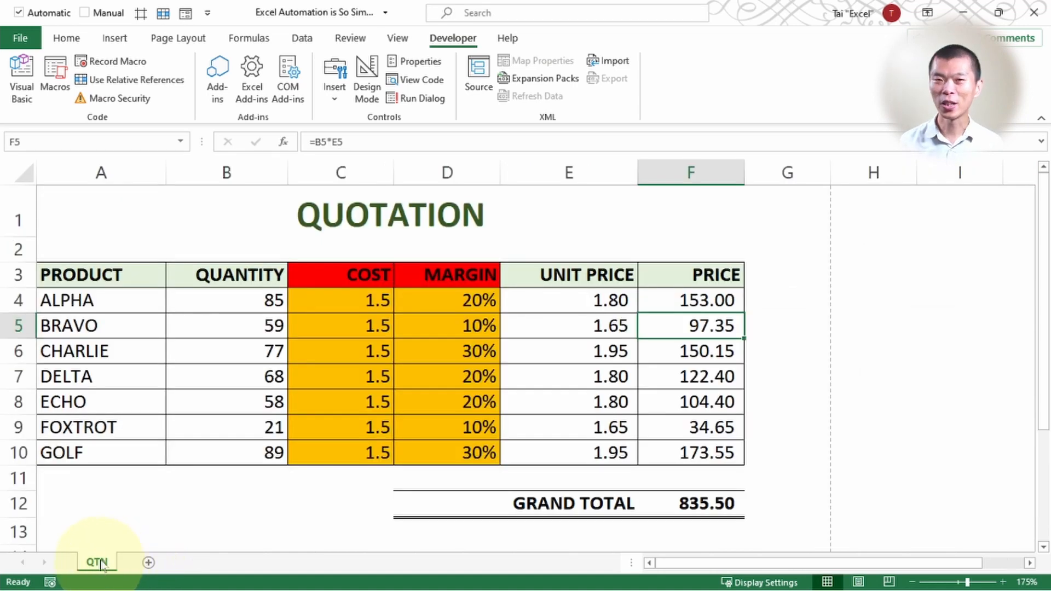
- Open a custom header in the QTN sheet's page setup and enter QUOTATION in its left section
{"action": "left_click", "coordinate": [350, 343]}
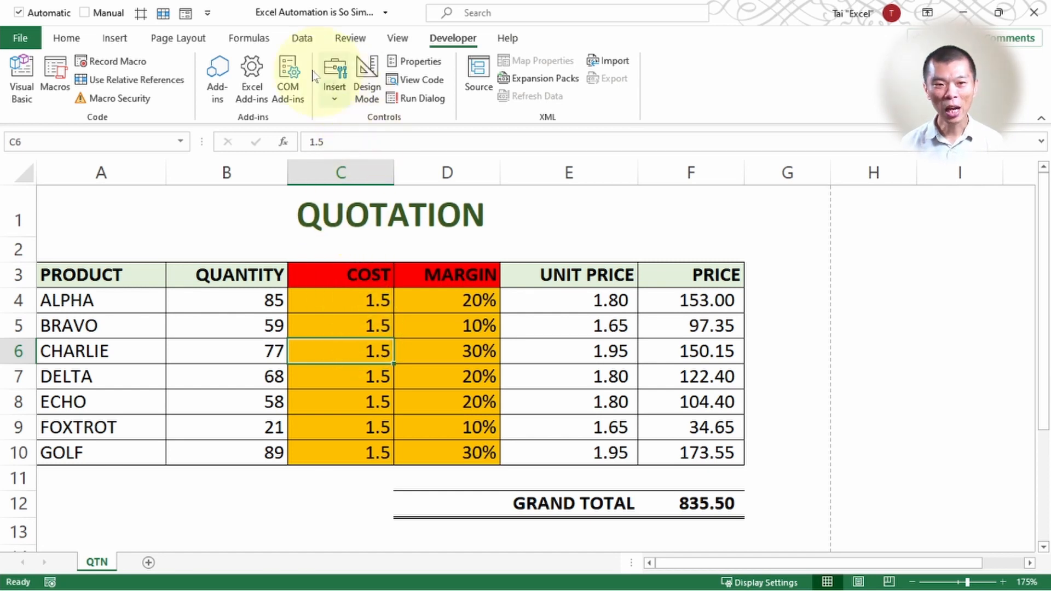
{"action": "left_click", "coordinate": [177, 39]}
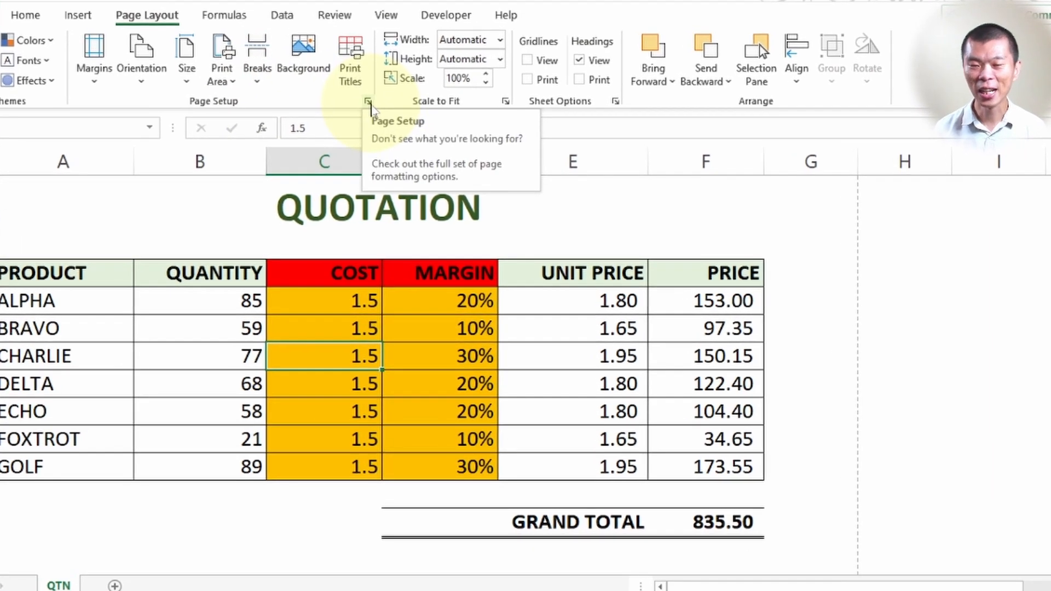
{"action": "left_click", "coordinate": [381, 117]}
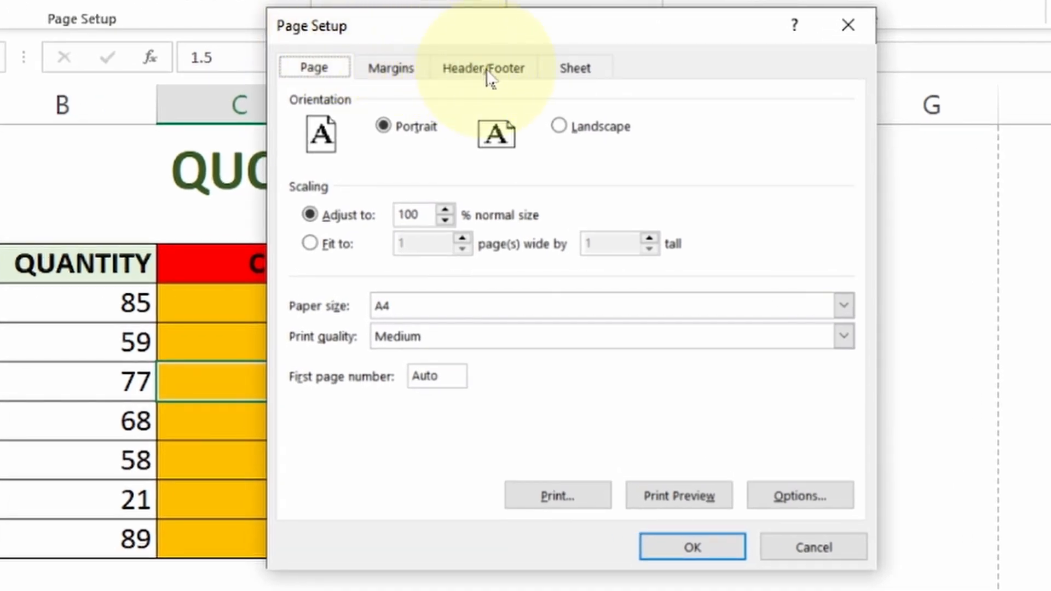
{"action": "left_click", "coordinate": [489, 74]}
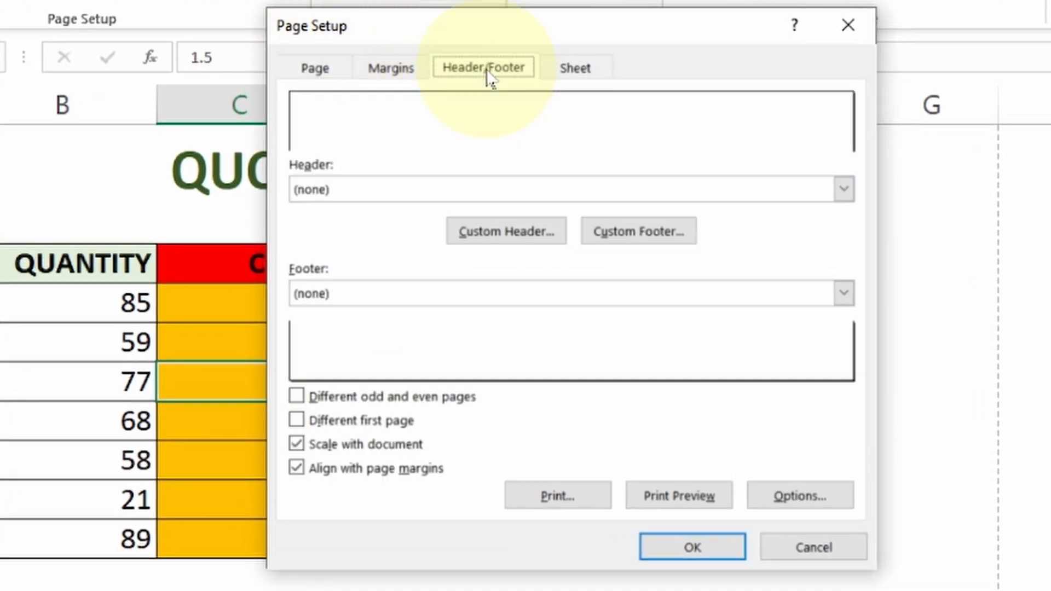
{"action": "left_click", "coordinate": [468, 237]}
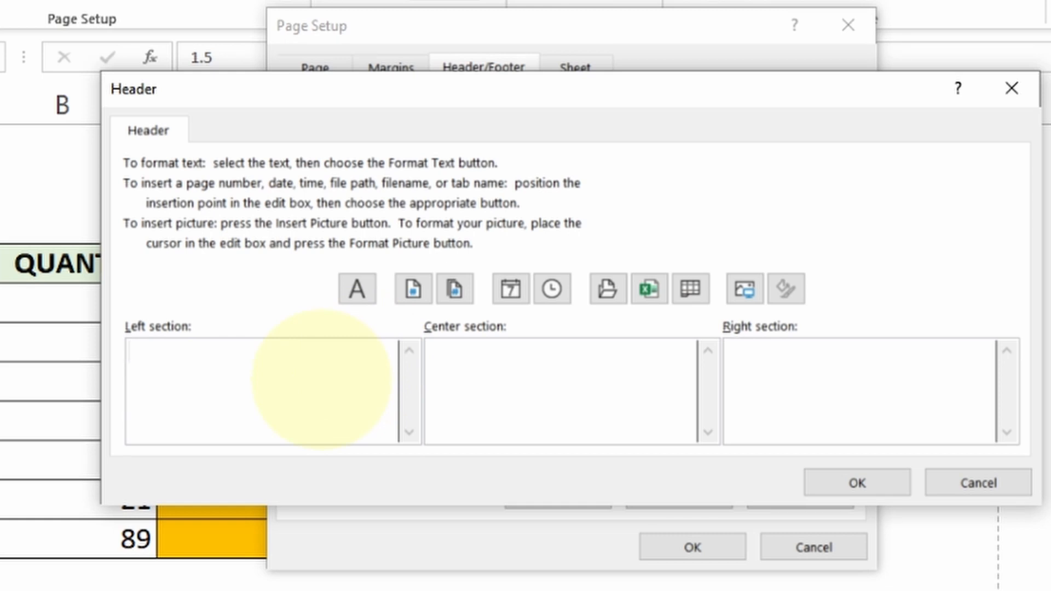
{"action": "type", "text": "QY"}
{"action": "key", "text": "BackSpace"}
{"action": "type", "text": "UOTTION"}
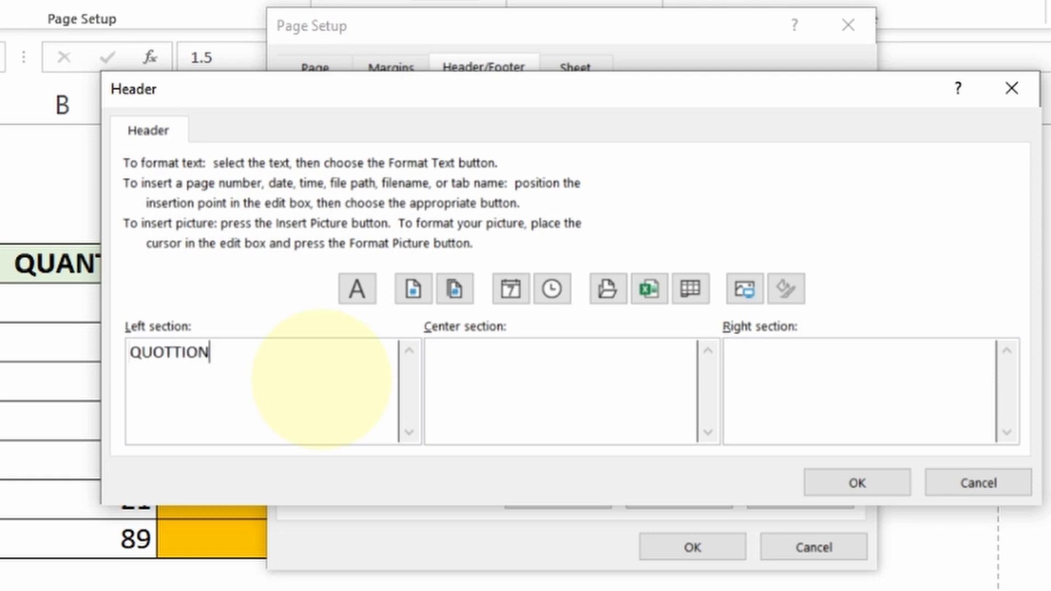
{"action": "key", "text": "BackSpace"}
{"action": "key", "text": "BackSpace"}
{"action": "key", "text": "BackSpace"}
{"action": "key", "text": "BackSpace"}
{"action": "type", "text": "ATION"}
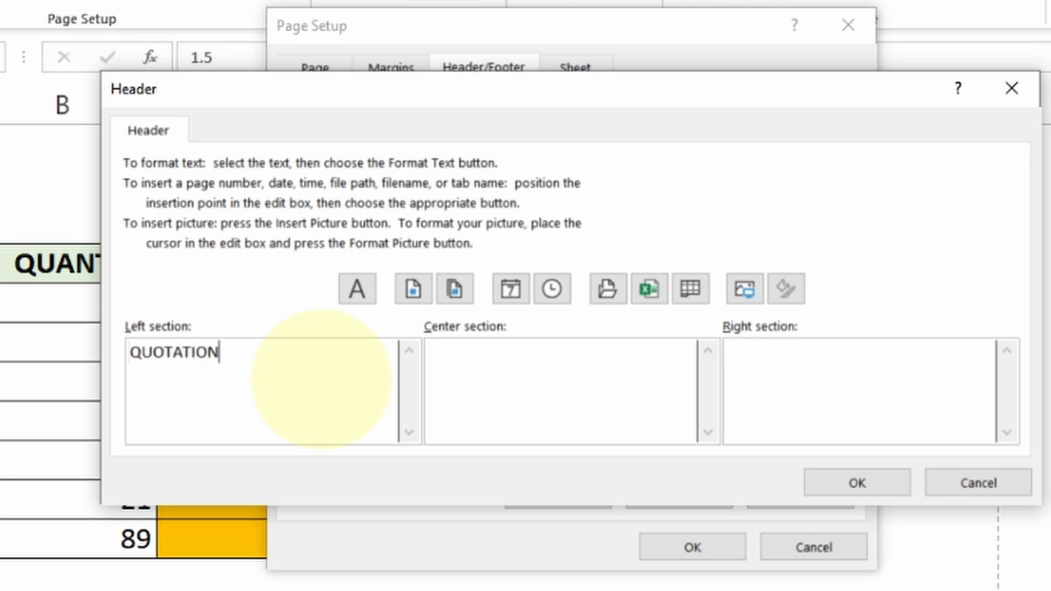
- Insert the coffee picture from the LOGOS folder into the header's right section, apply the header and preview the printed page
{"action": "left_click", "coordinate": [868, 394]}
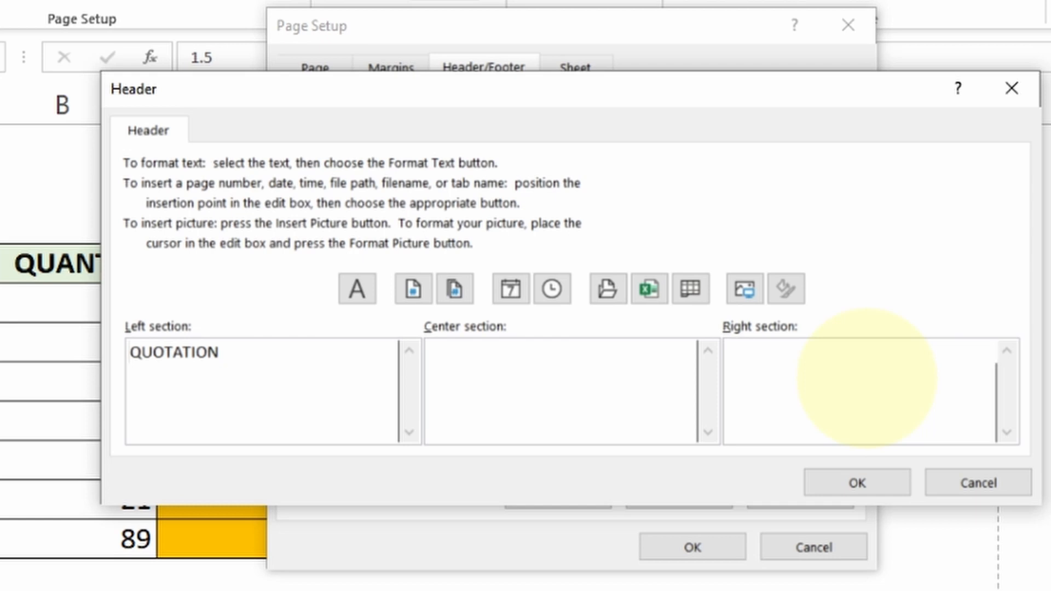
{"action": "left_click", "coordinate": [753, 298]}
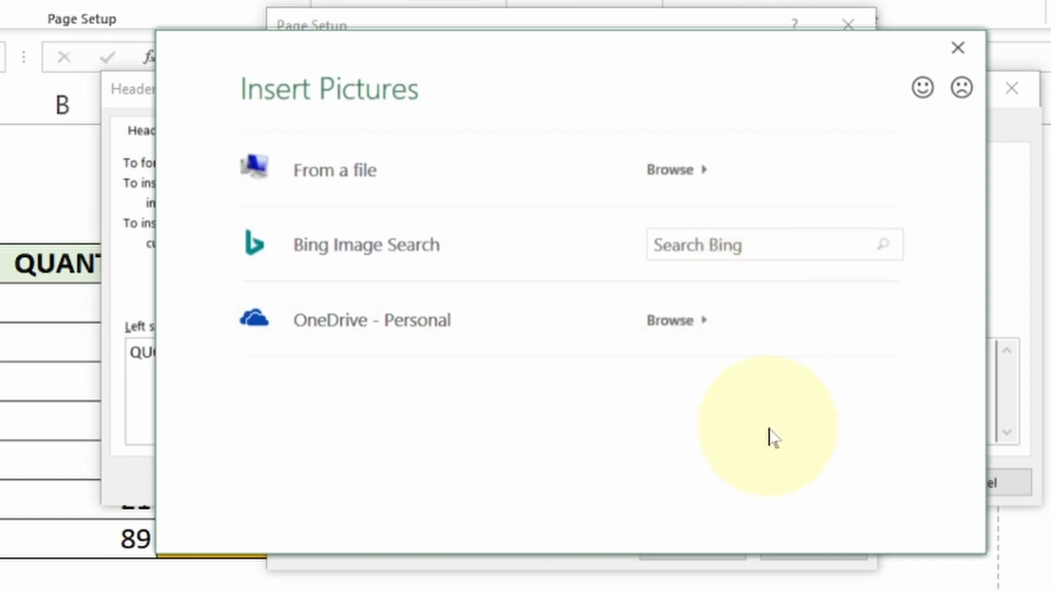
{"action": "left_click", "coordinate": [696, 180]}
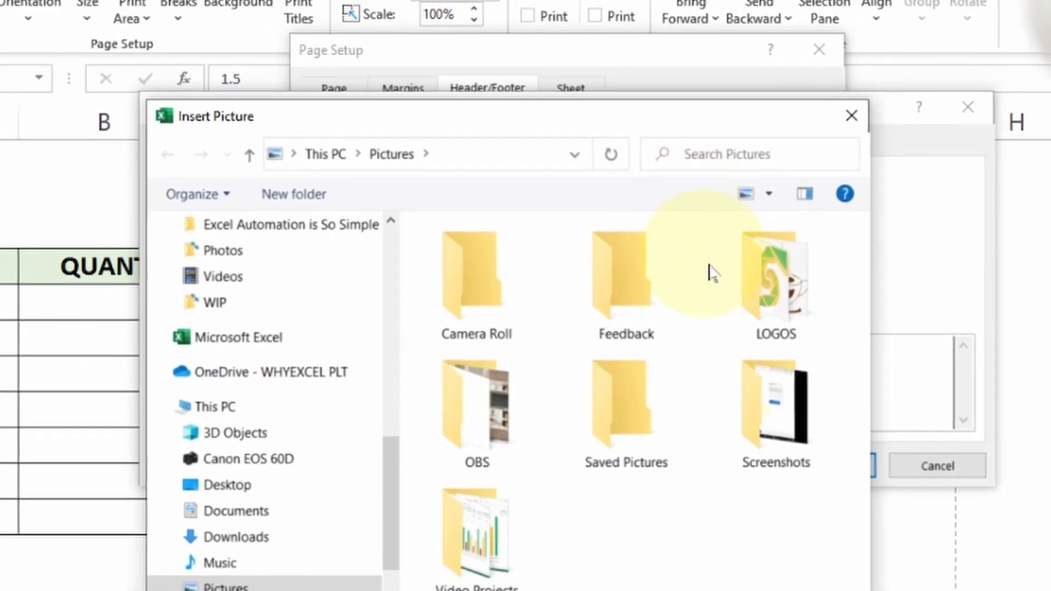
{"action": "left_click", "coordinate": [771, 283]}
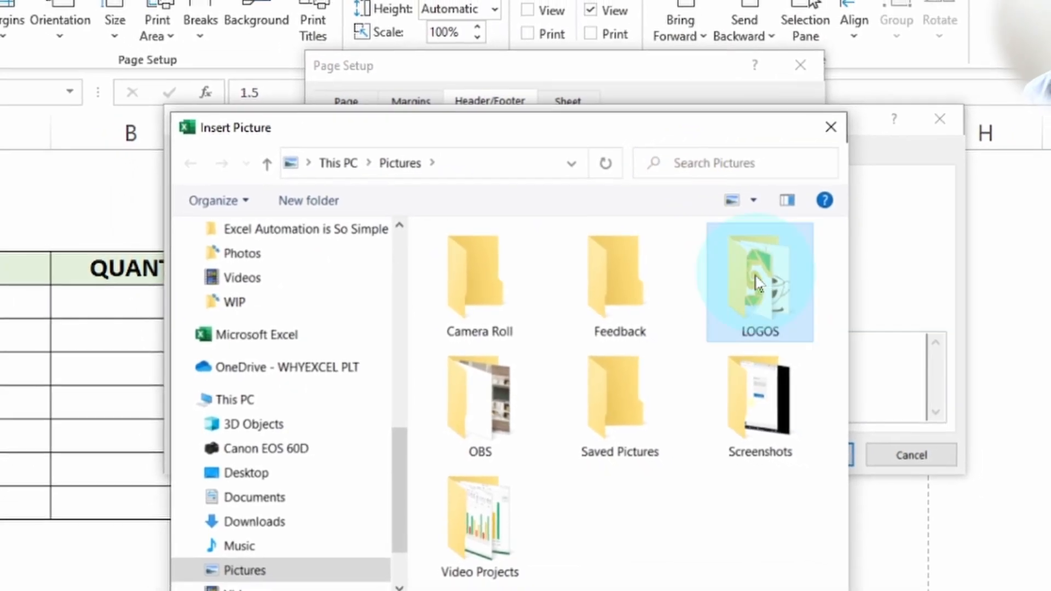
{"action": "double_click", "coordinate": [757, 283]}
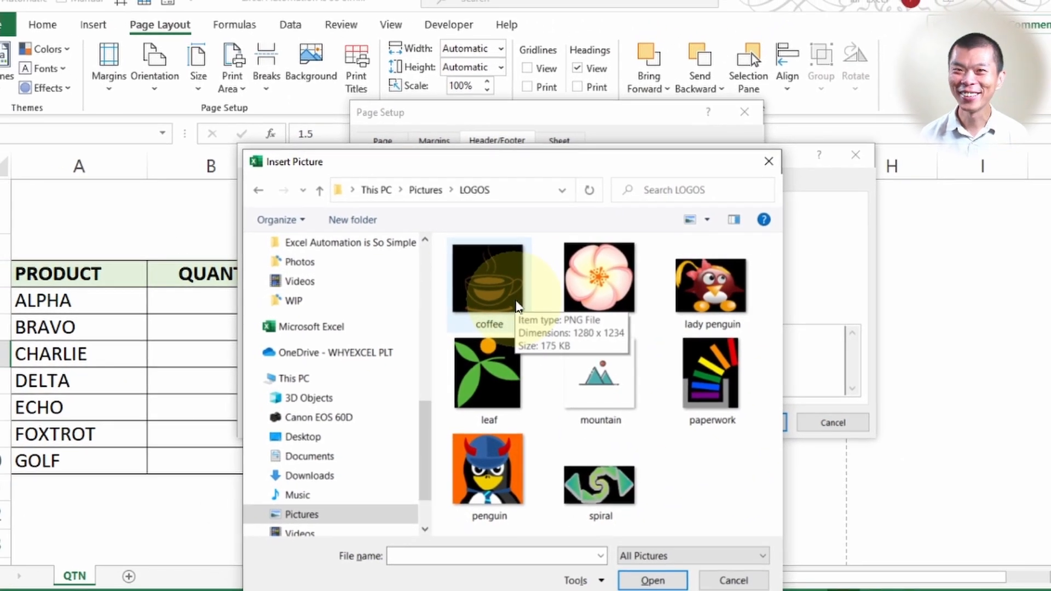
{"action": "double_click", "coordinate": [516, 303]}
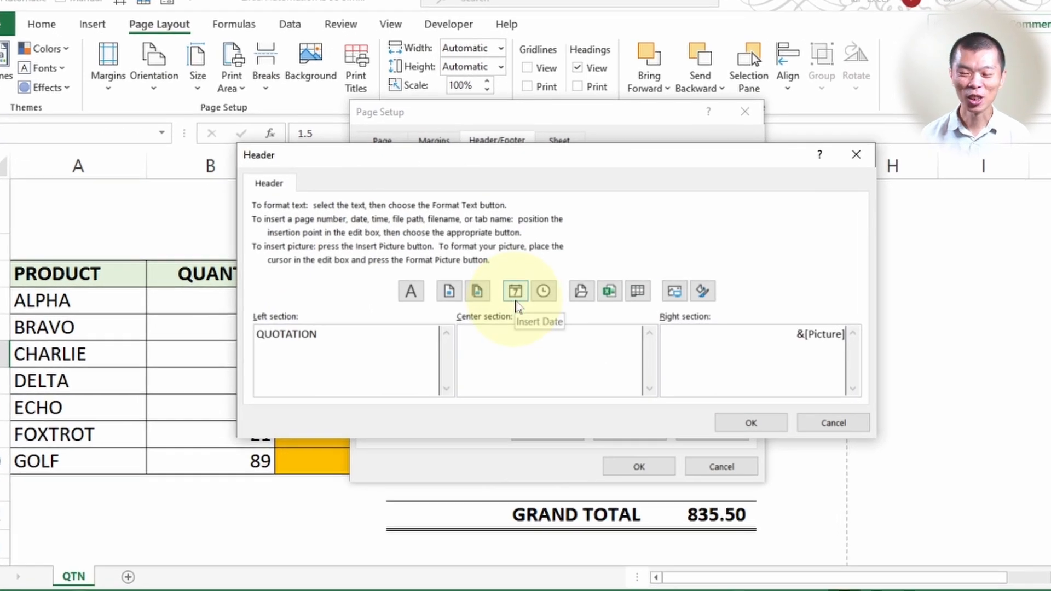
{"action": "left_click", "coordinate": [751, 425]}
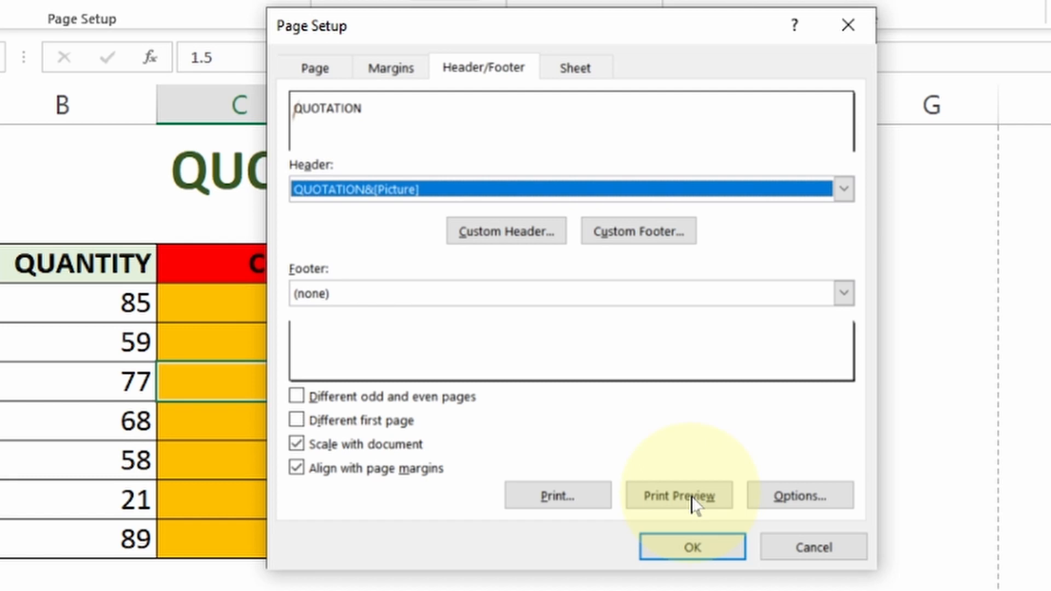
{"action": "left_click", "coordinate": [692, 498]}
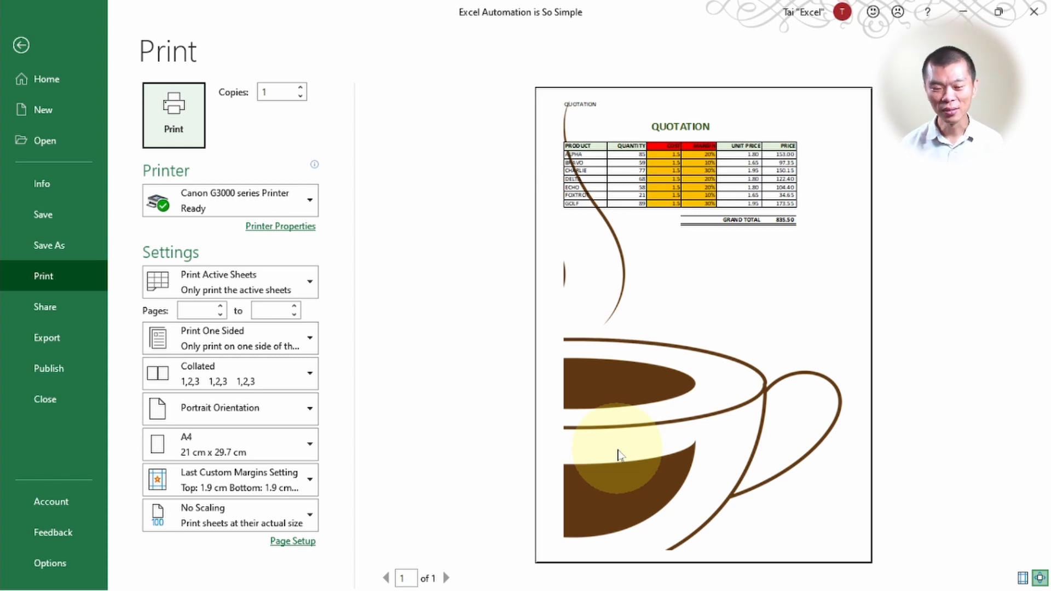
- Set the height of the header picture to 3 cm with its aspect ratio locked, and apply the header
{"action": "left_click", "coordinate": [286, 542]}
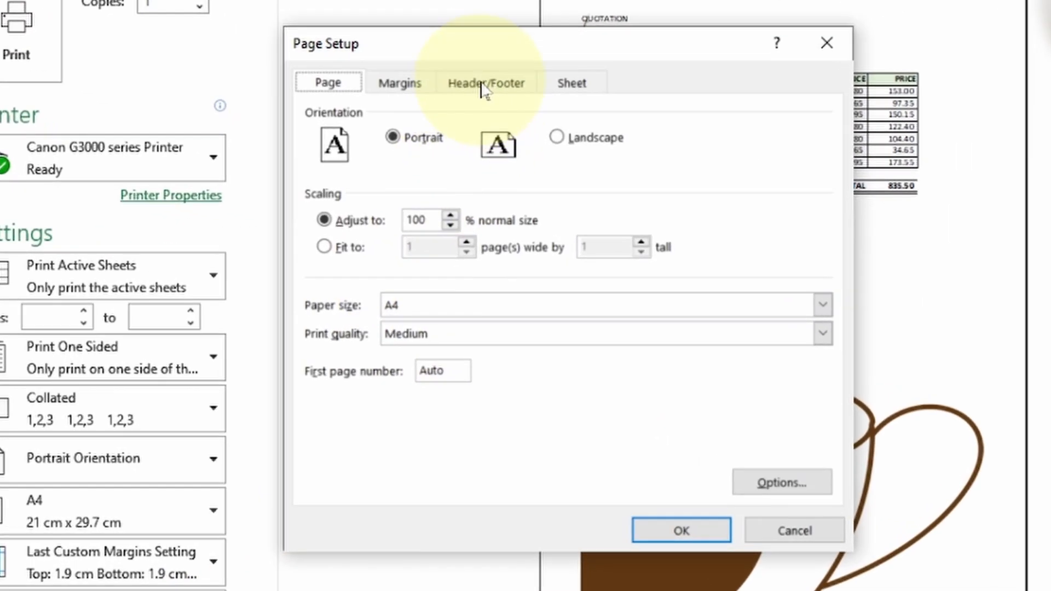
{"action": "left_click", "coordinate": [494, 129]}
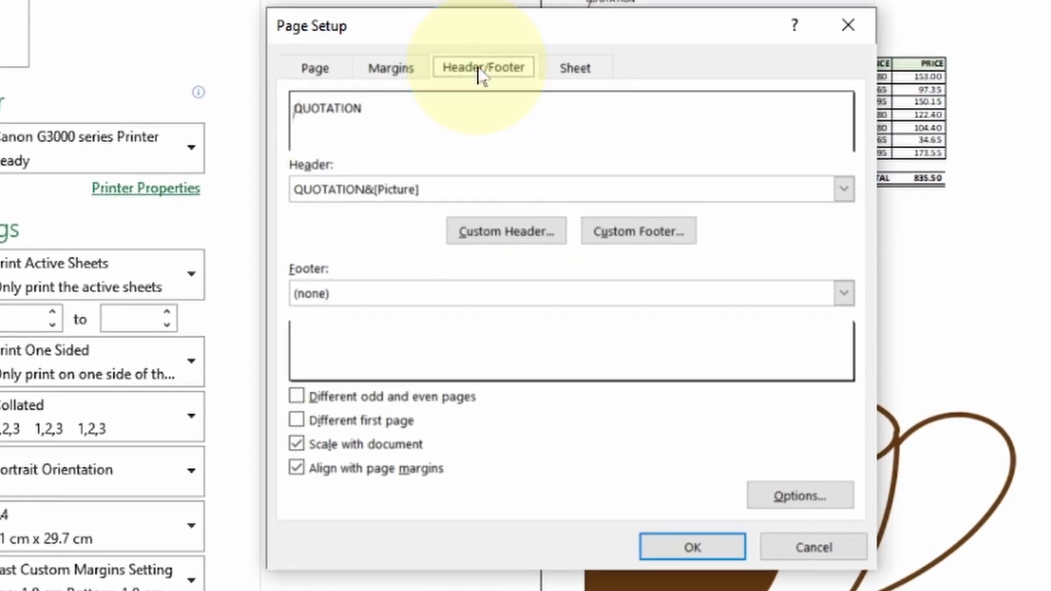
{"action": "left_click", "coordinate": [467, 240]}
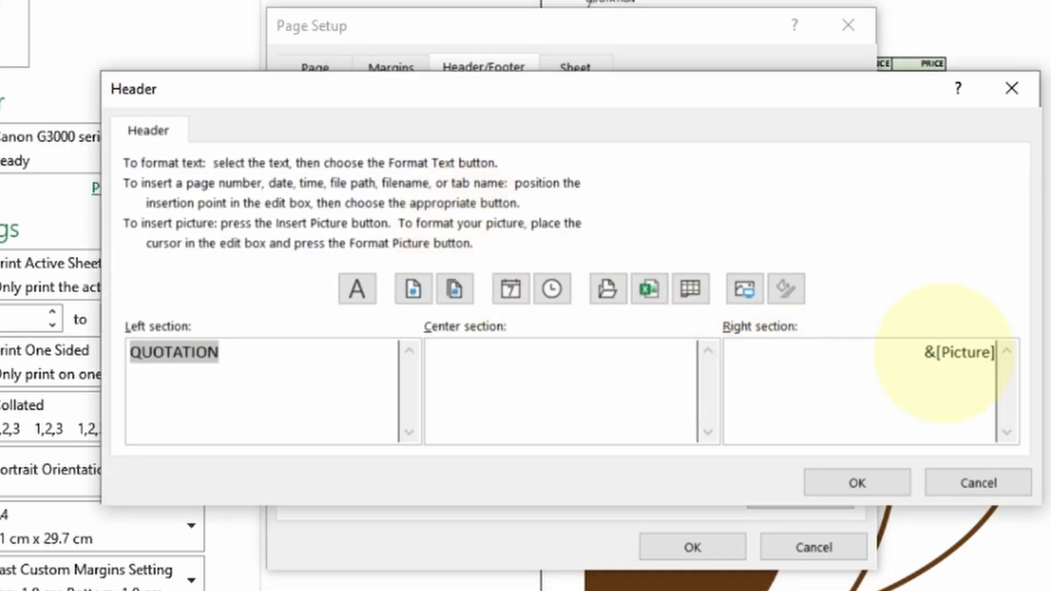
{"action": "left_click", "coordinate": [940, 352]}
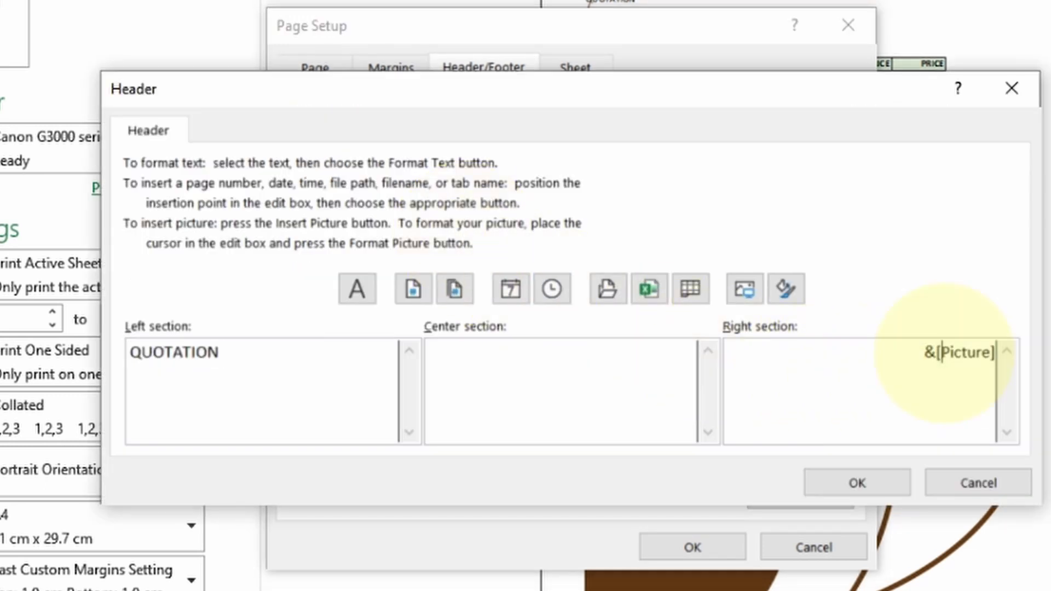
{"action": "left_click", "coordinate": [798, 299]}
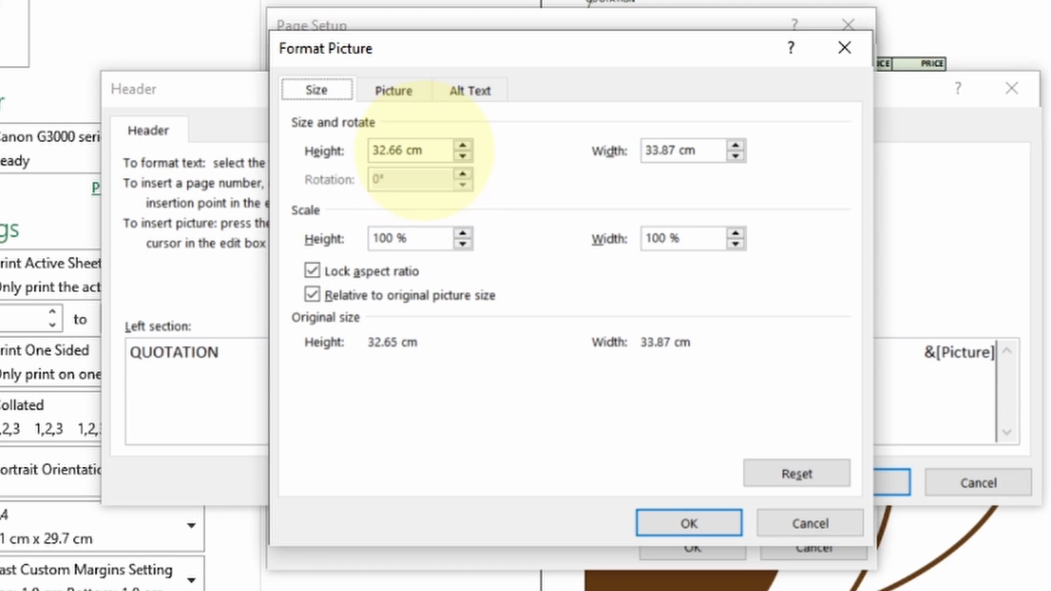
{"action": "key", "text": "Tab"}
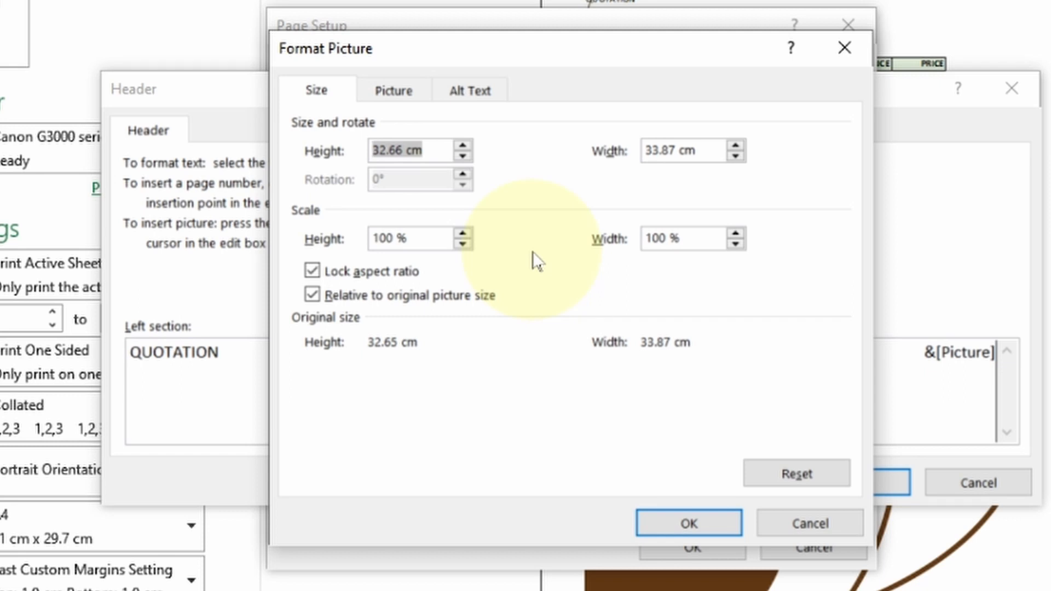
{"action": "type", "text": "3"}
{"action": "key", "text": "Tab"}
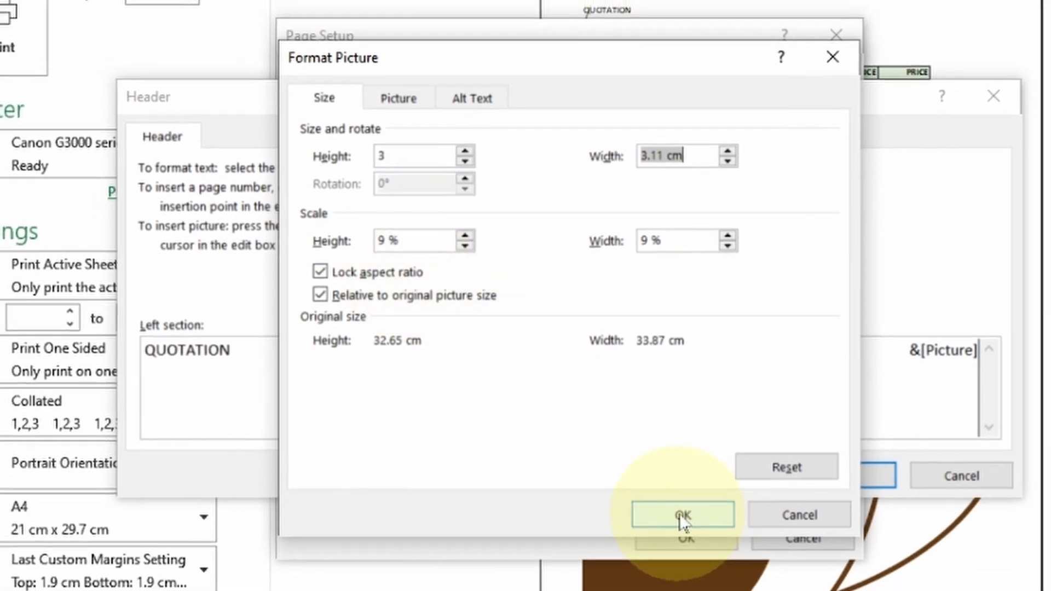
{"action": "left_click", "coordinate": [680, 514]}
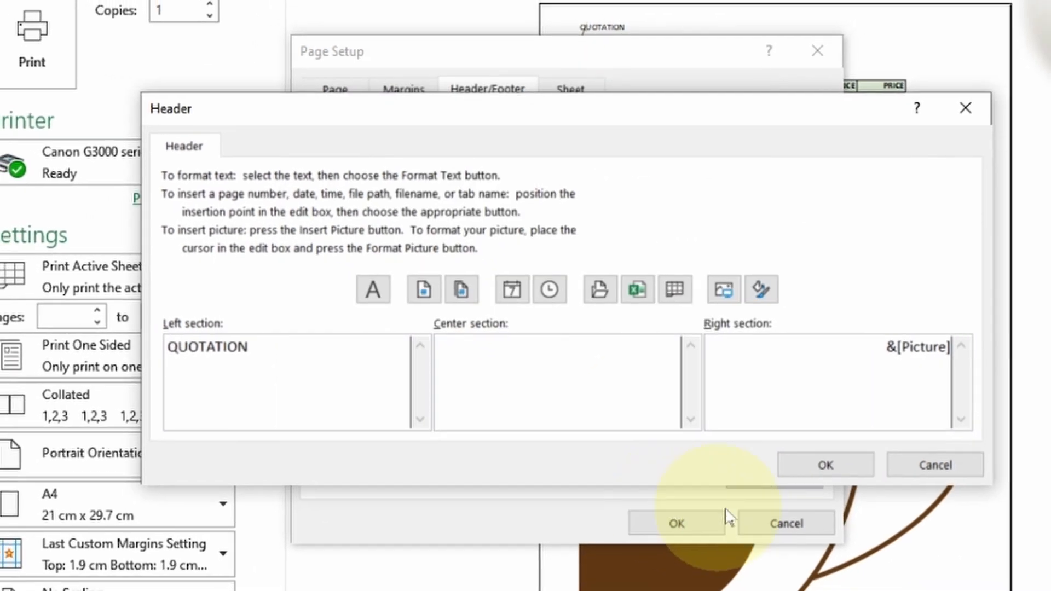
{"action": "left_click", "coordinate": [792, 465]}
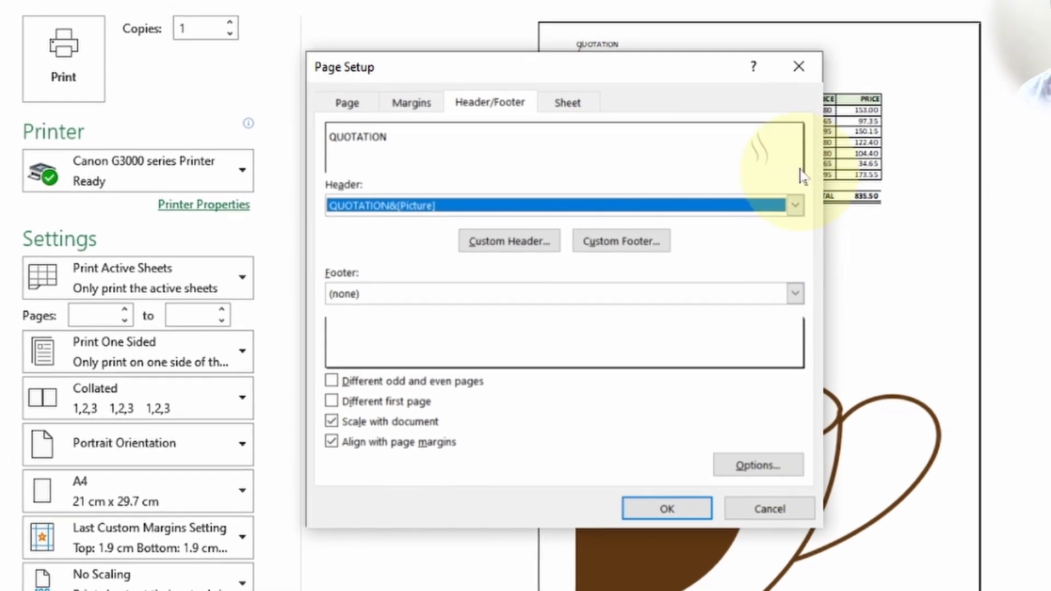
{"action": "left_click", "coordinate": [664, 504]}
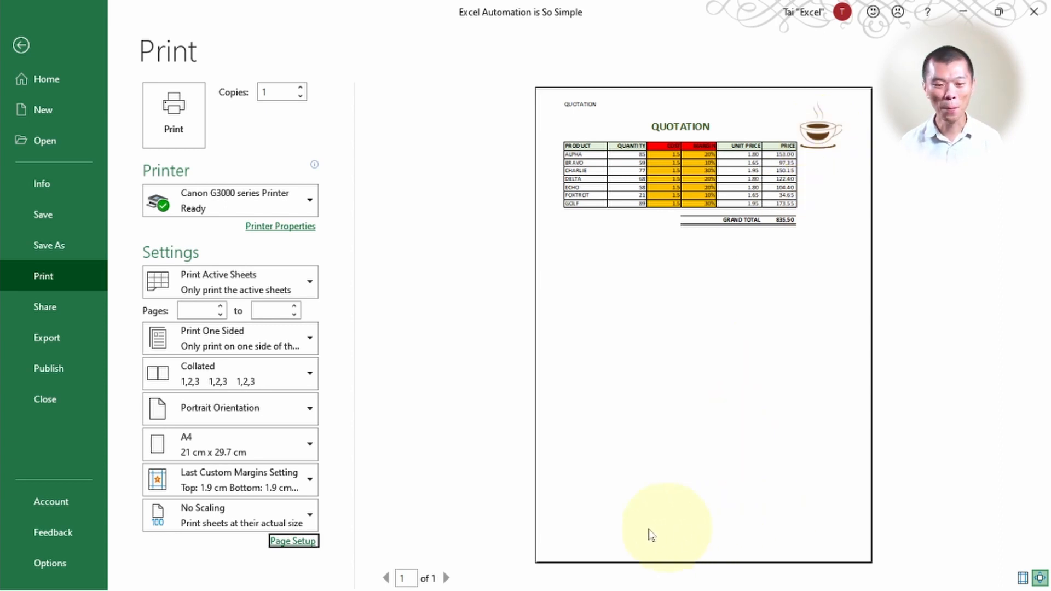
- Open a custom footer in the page setup and enter Confidential in its left section
{"action": "left_click", "coordinate": [295, 543]}
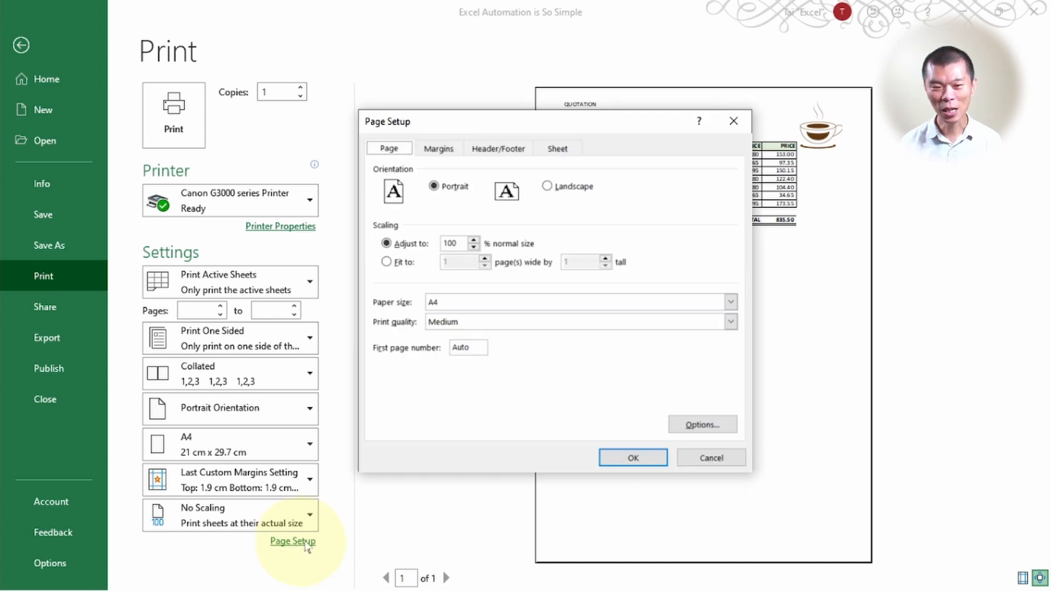
{"action": "left_click", "coordinate": [490, 149]}
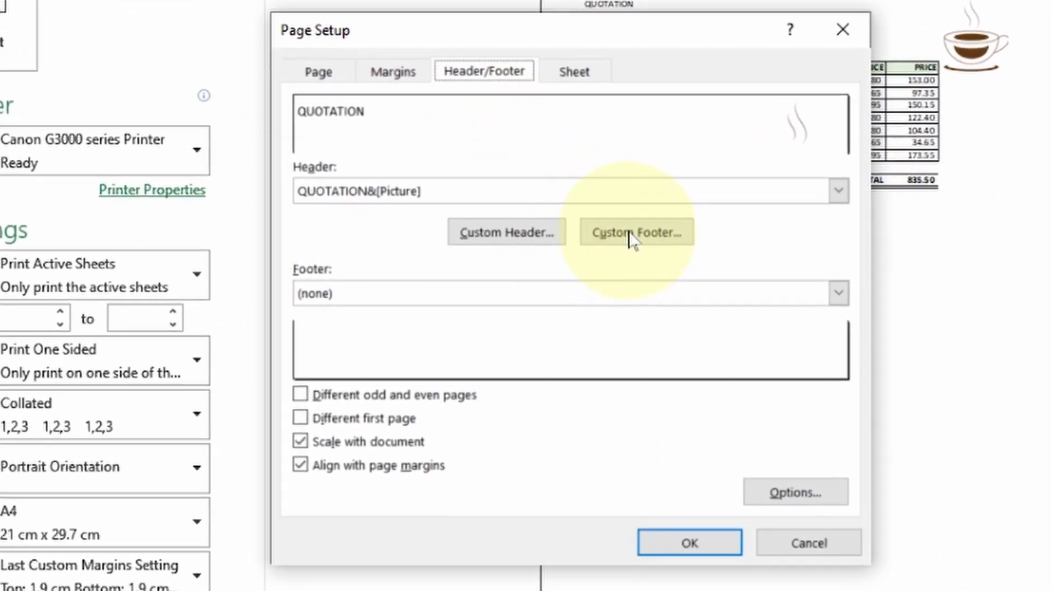
{"action": "left_click", "coordinate": [631, 235]}
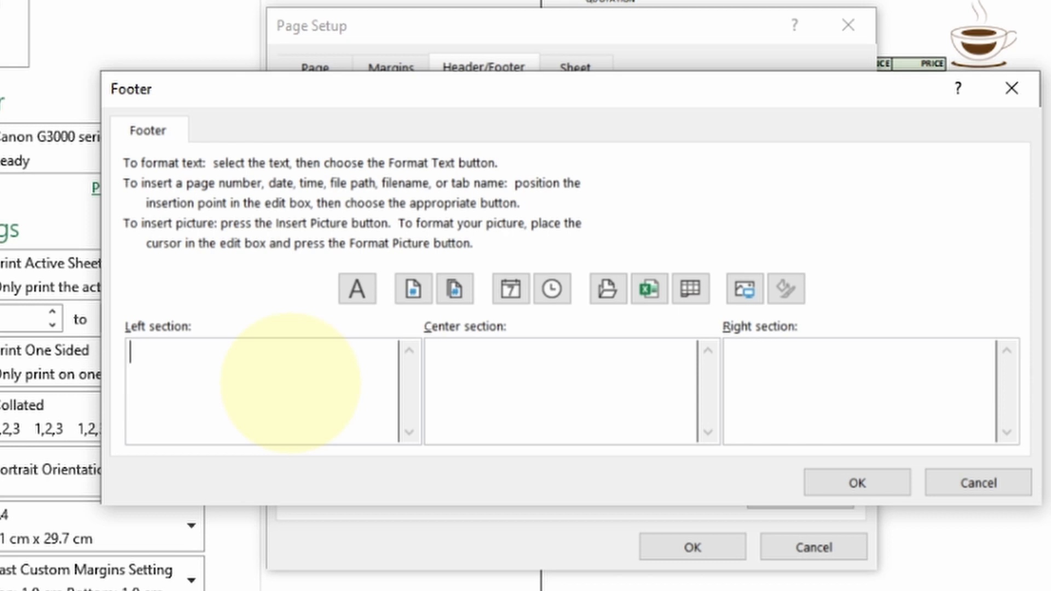
{"action": "type", "text": "Confidenti"}
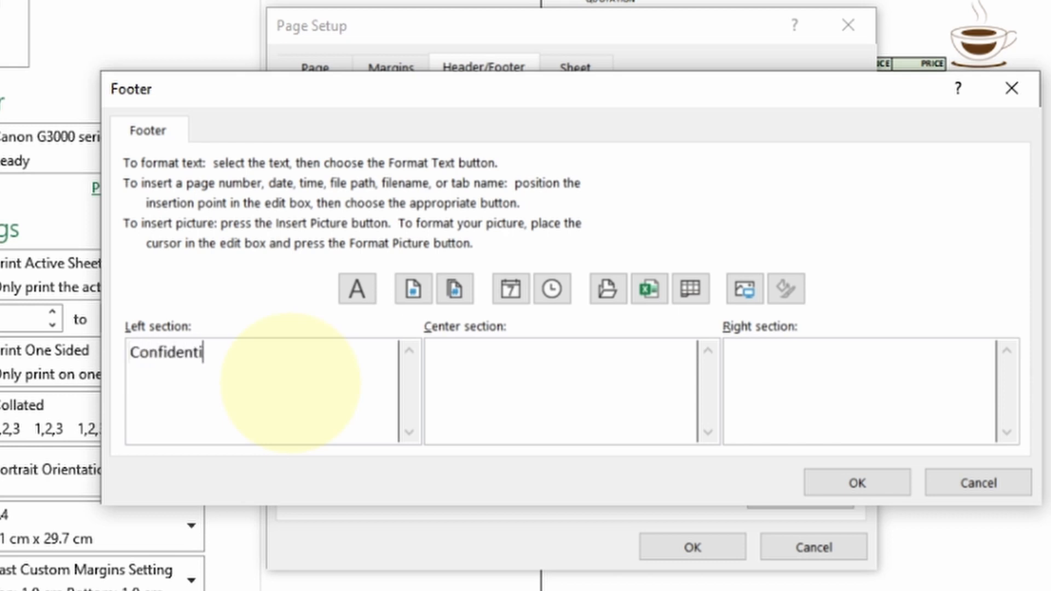
{"action": "type", "text": "al"}
- Insert page numbering as &[Page] of &[Pages] in the footer's right section and apply the footer
{"action": "left_click", "coordinate": [414, 294]}
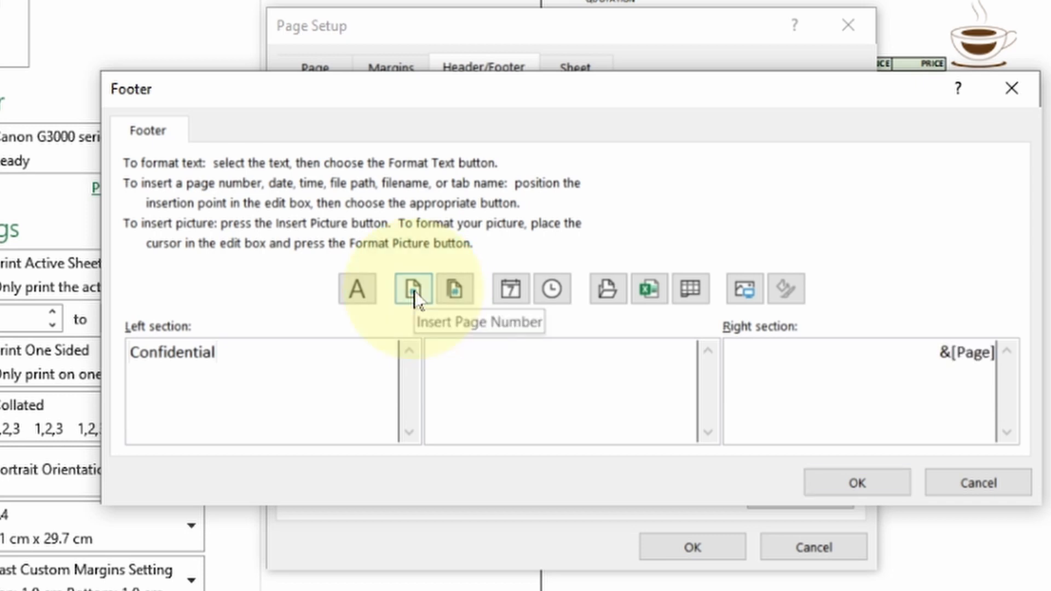
{"action": "type", "text": "of"}
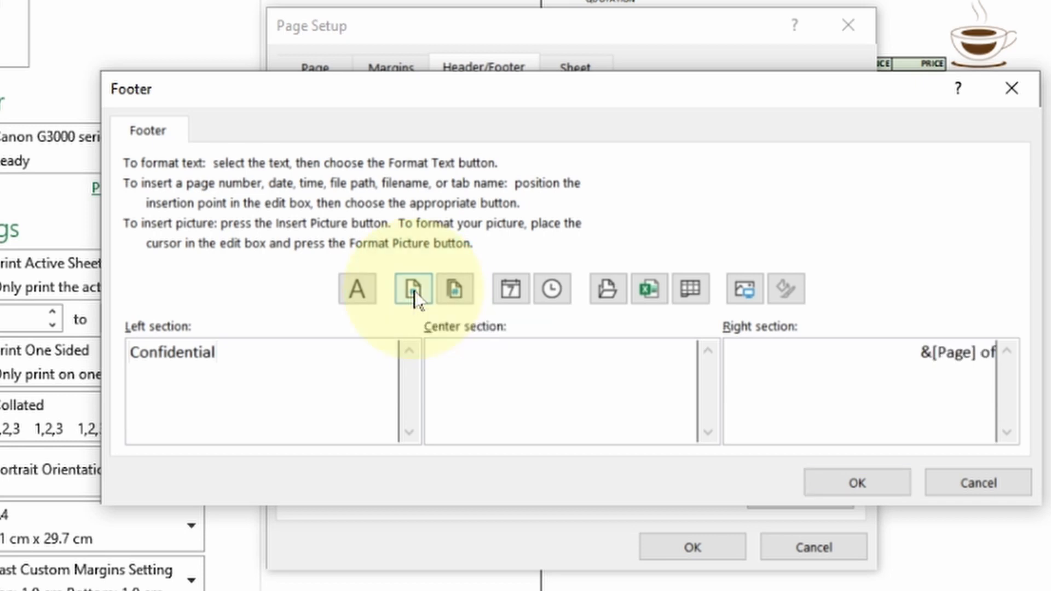
{"action": "left_click", "coordinate": [453, 296]}
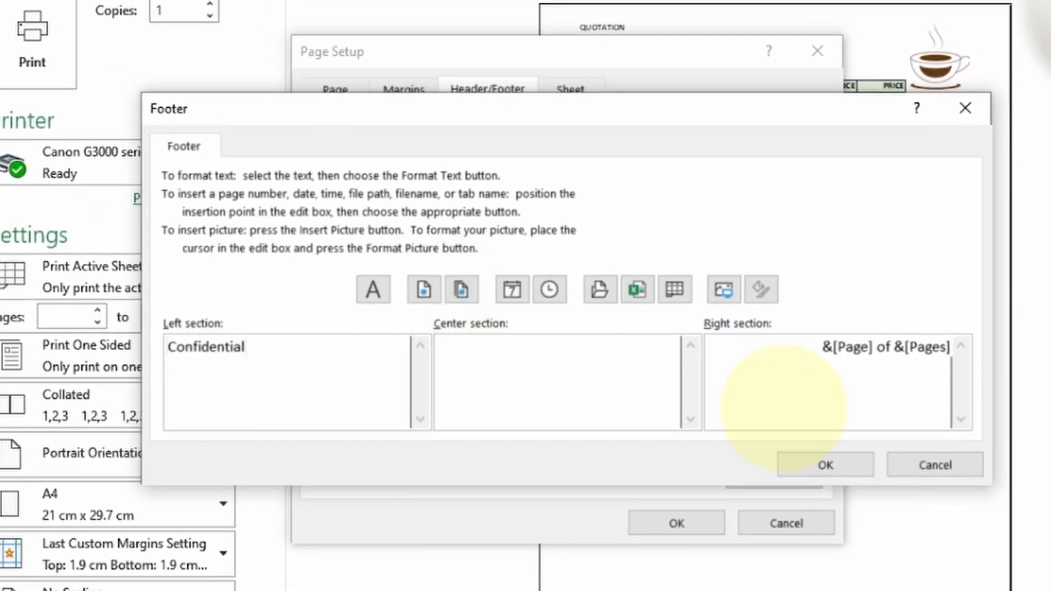
{"action": "left_click", "coordinate": [822, 457]}
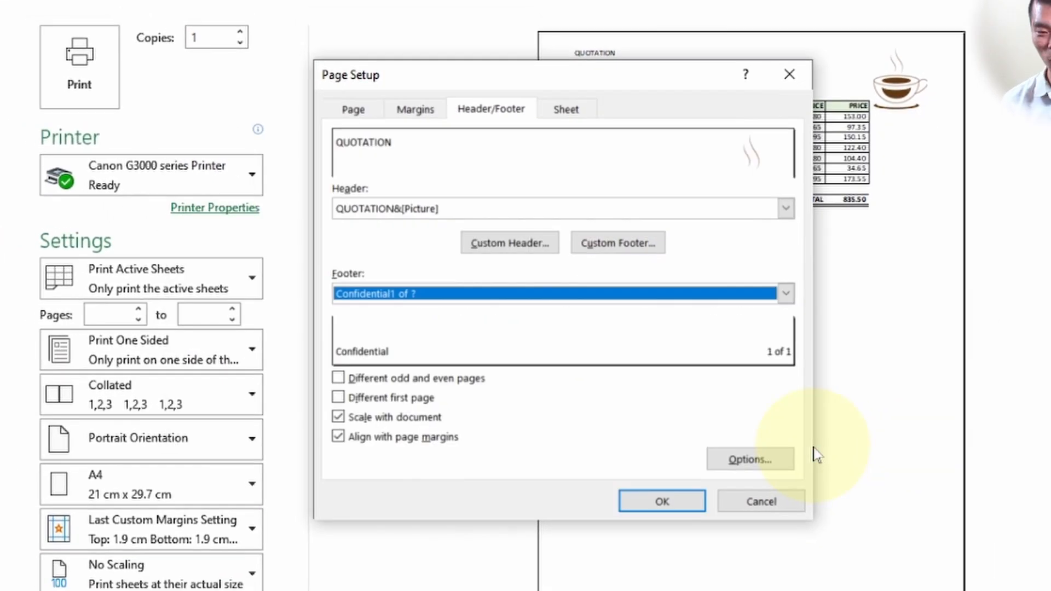
{"action": "left_click", "coordinate": [666, 507]}
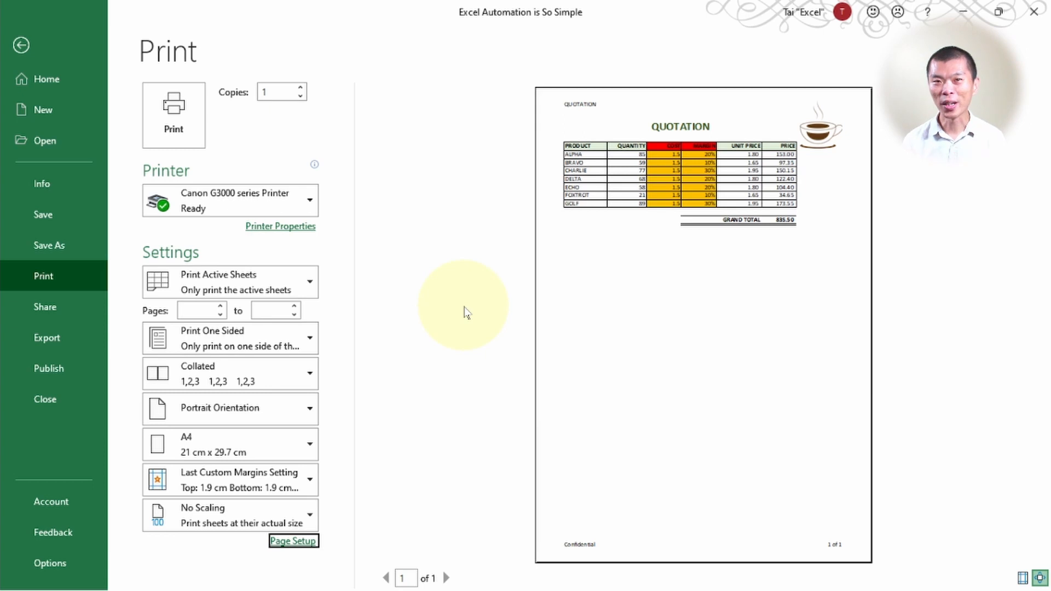
- Reopen the header and footer settings and set the header to (none)
{"action": "left_click", "coordinate": [279, 542]}
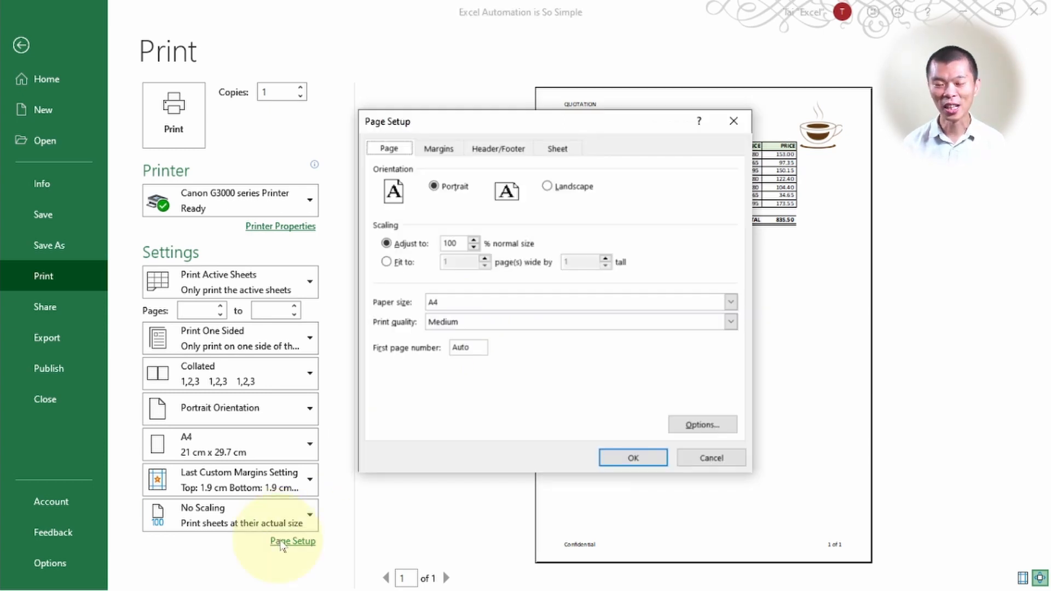
{"action": "left_click", "coordinate": [499, 150]}
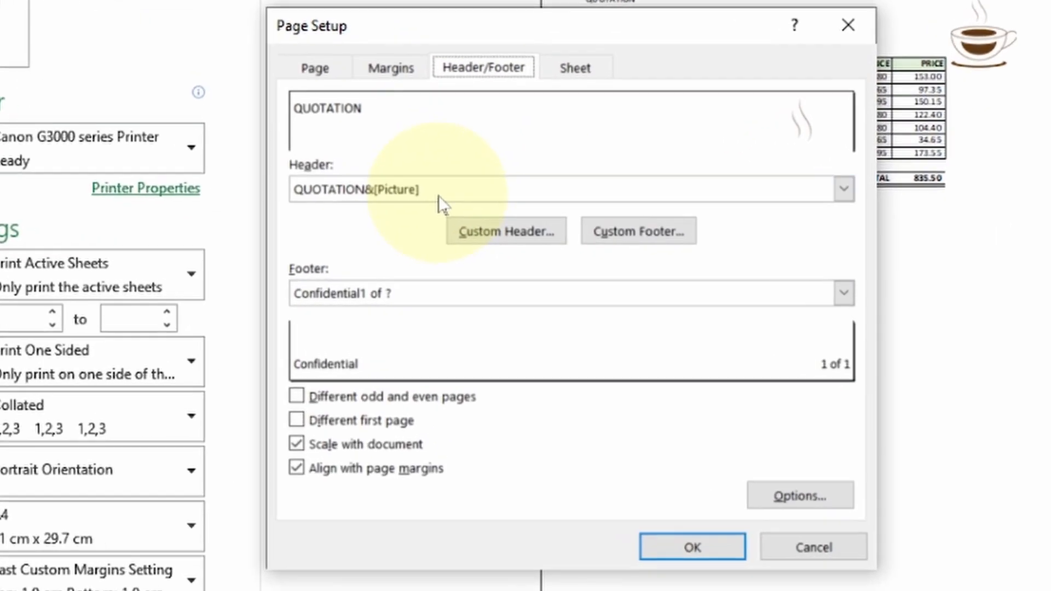
{"action": "left_click", "coordinate": [458, 219]}
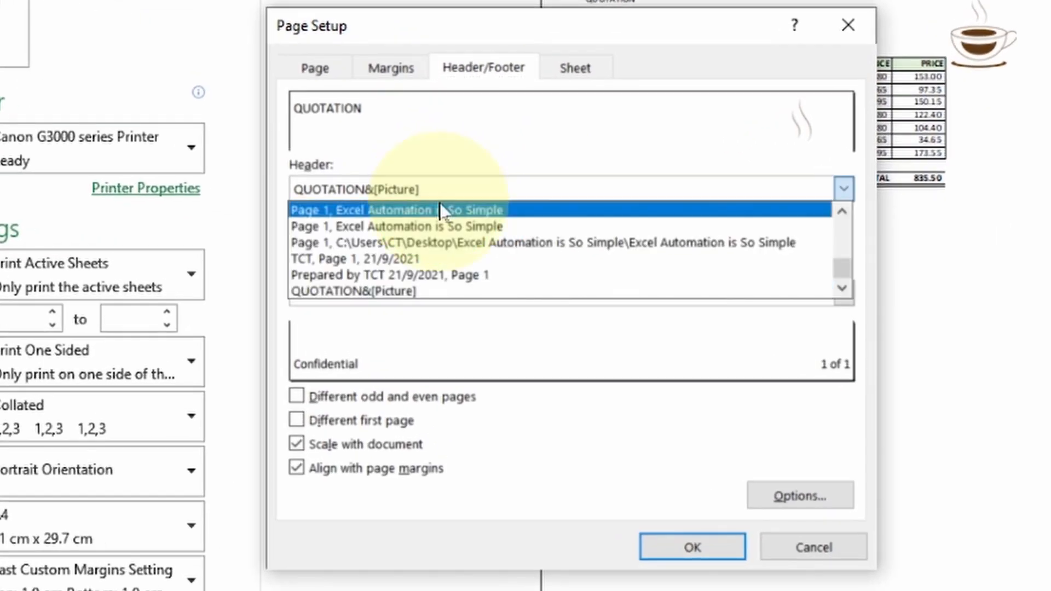
{"action": "scroll", "coordinate": [440, 219], "scroll_direction": "up", "scroll_amount": 2}
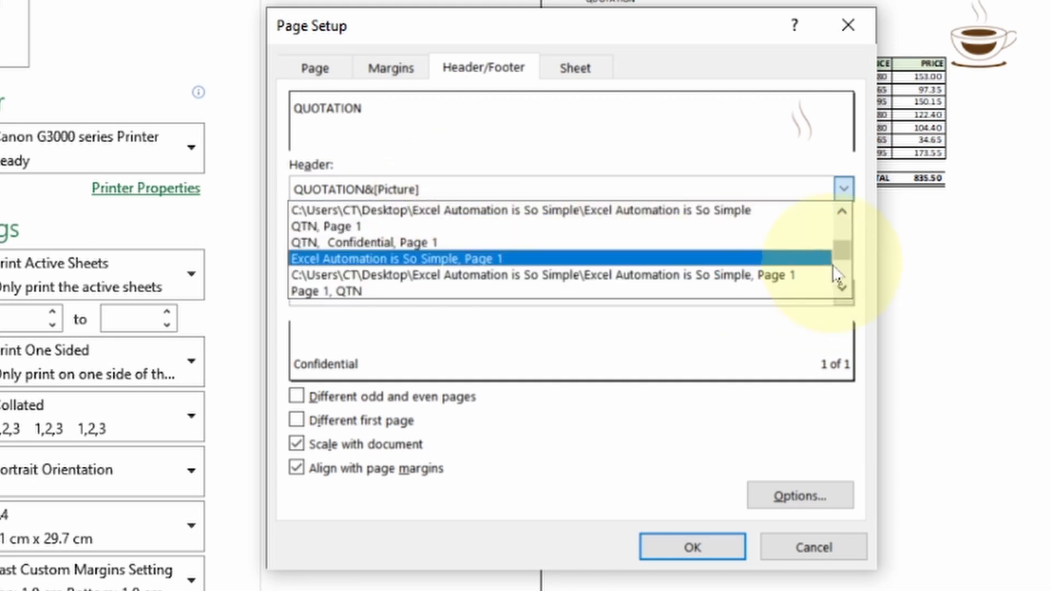
{"action": "left_click_drag", "start_coordinate": [840, 260], "coordinate": [849, 211]}
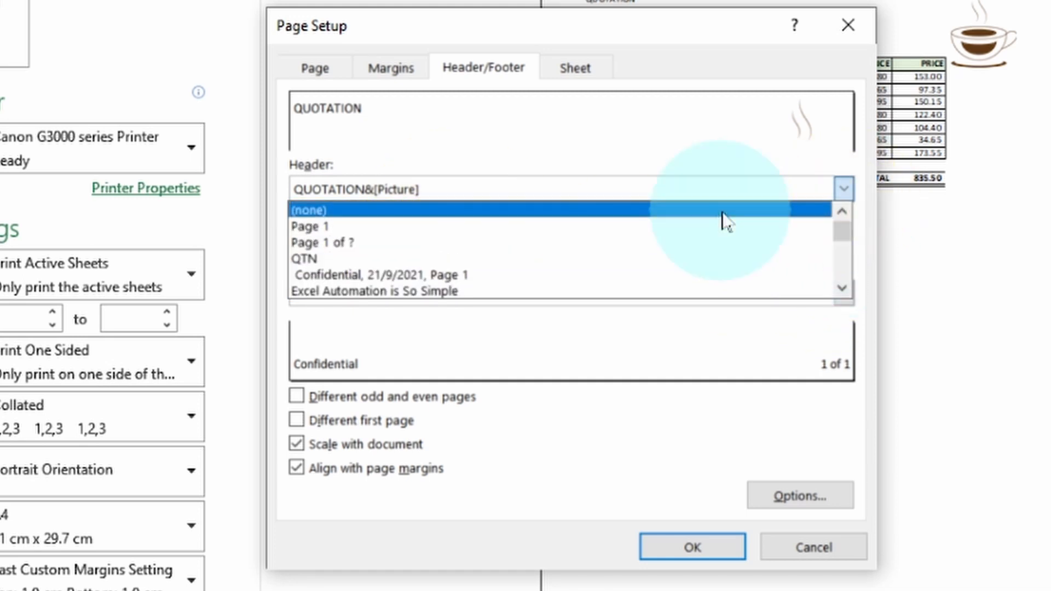
{"action": "left_click", "coordinate": [724, 212]}
- Set the footer to (none) and apply the page setup
{"action": "left_click", "coordinate": [580, 298]}
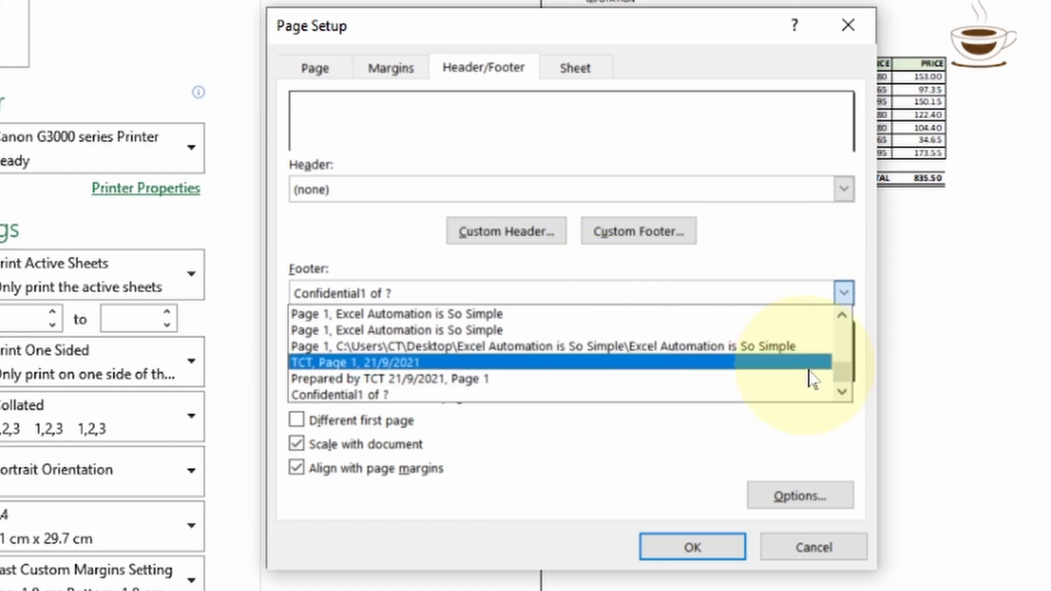
{"action": "left_click_drag", "start_coordinate": [843, 371], "coordinate": [844, 321]}
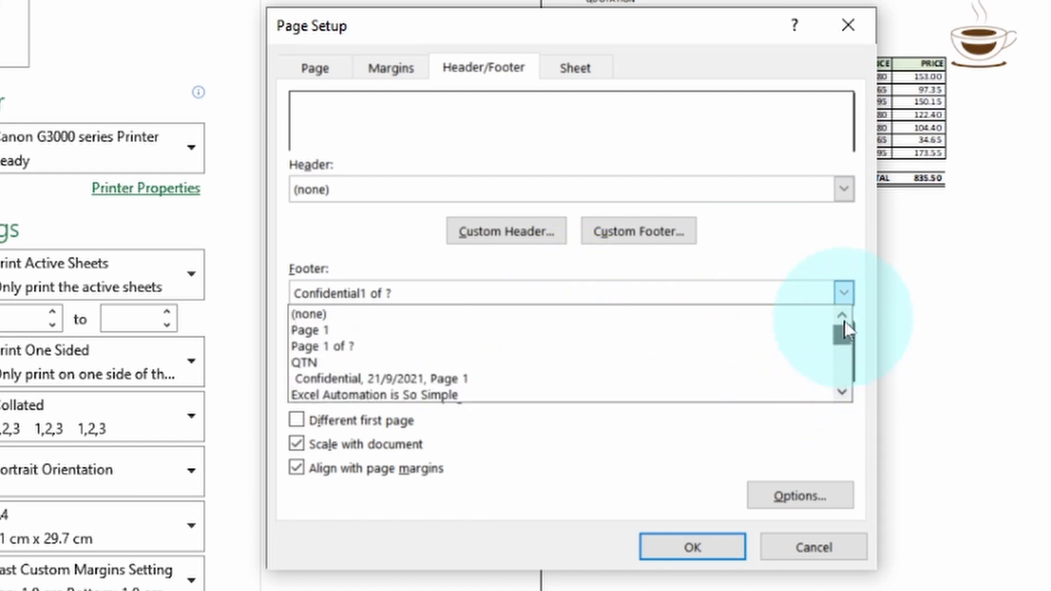
{"action": "left_click", "coordinate": [801, 315]}
{"action": "left_click", "coordinate": [693, 546]}
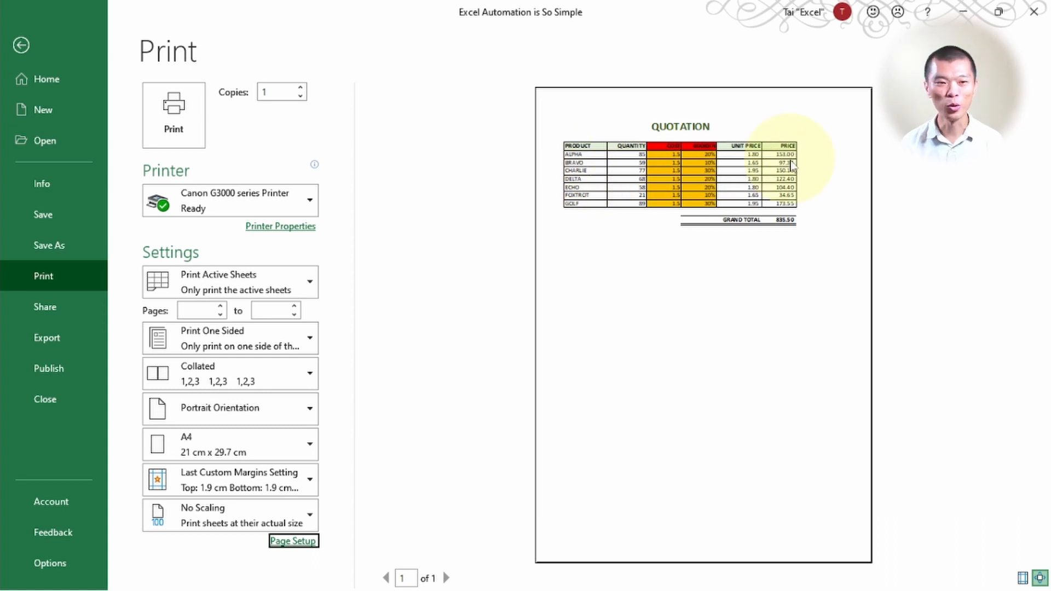
- Leave the print preview and start recording a macro named FormatHeaderFooter, stored in This Workbook
{"action": "key", "text": "Escape"}
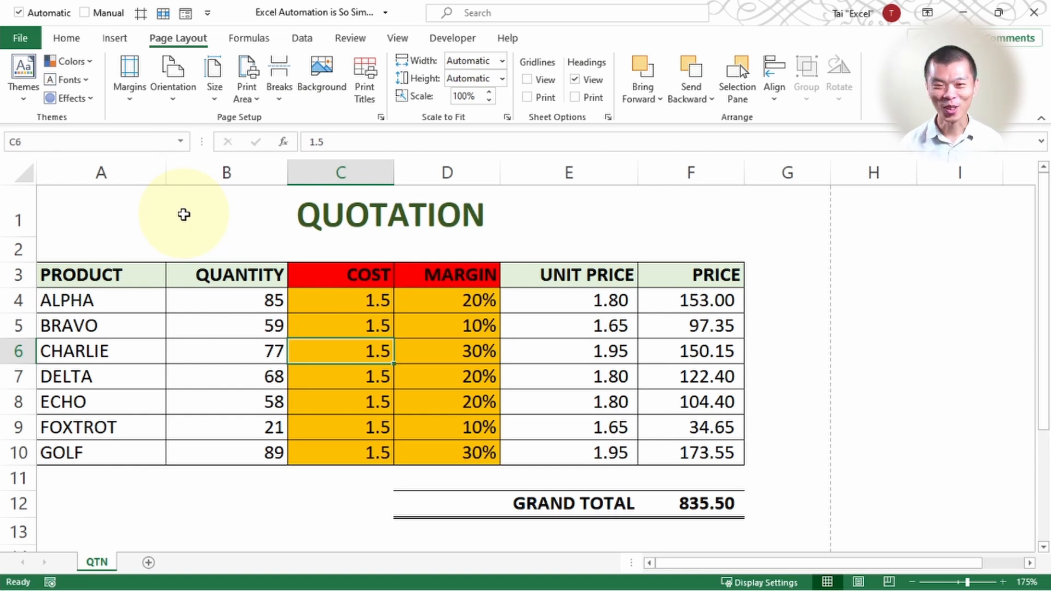
{"action": "left_click", "coordinate": [435, 41]}
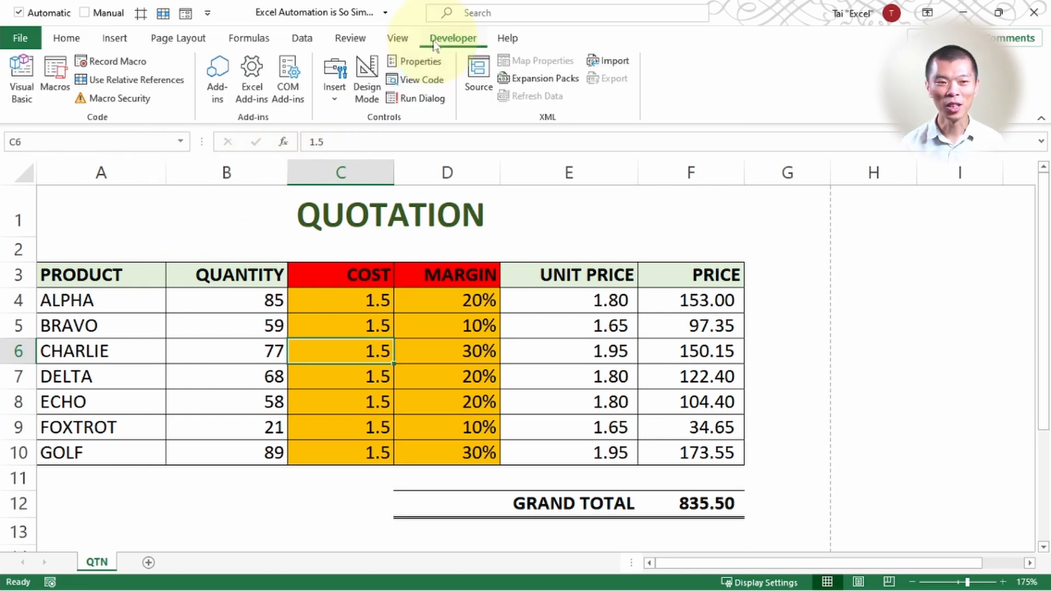
{"action": "left_click", "coordinate": [106, 66]}
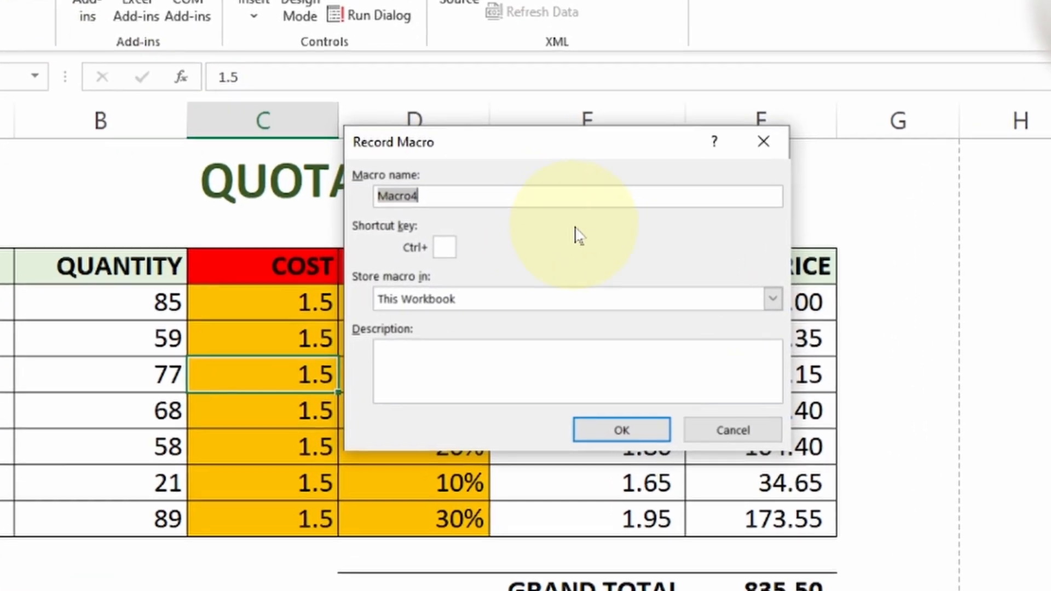
{"action": "type", "text": "FormatHeader"}
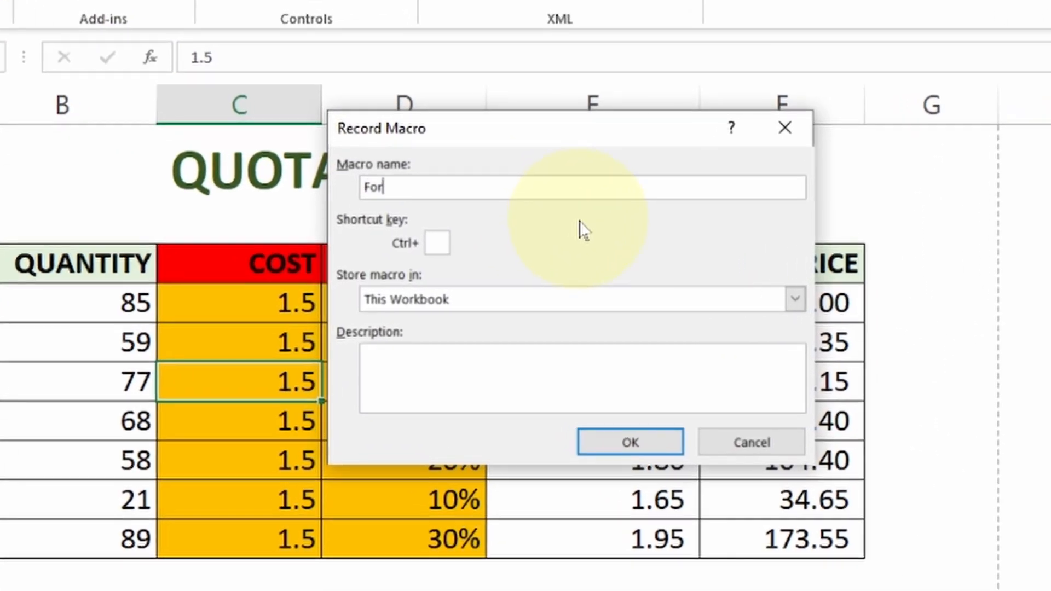
{"action": "type", "text": "Footer"}
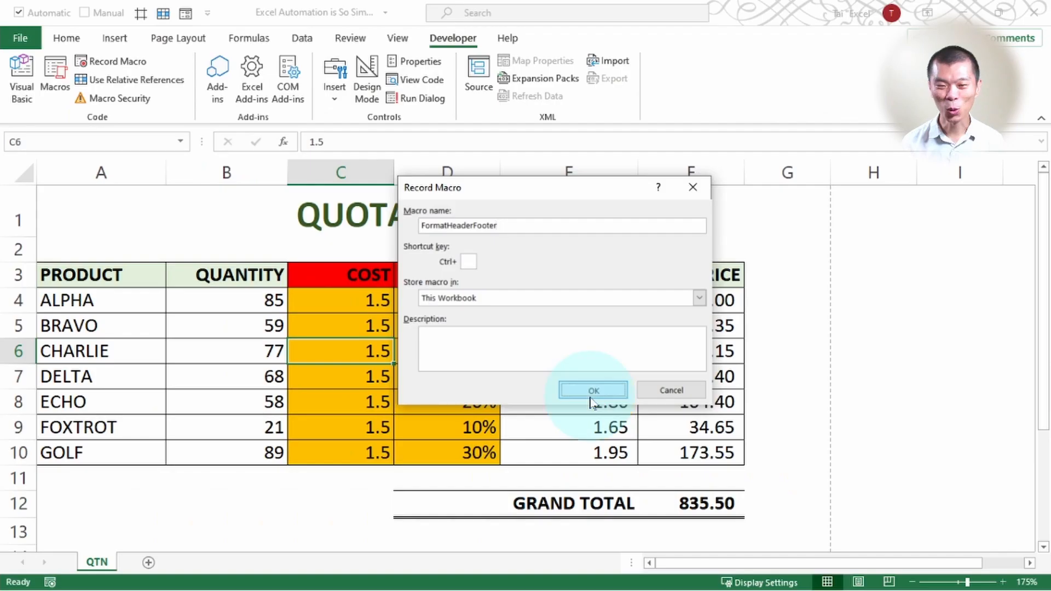
{"action": "left_click", "coordinate": [627, 450]}
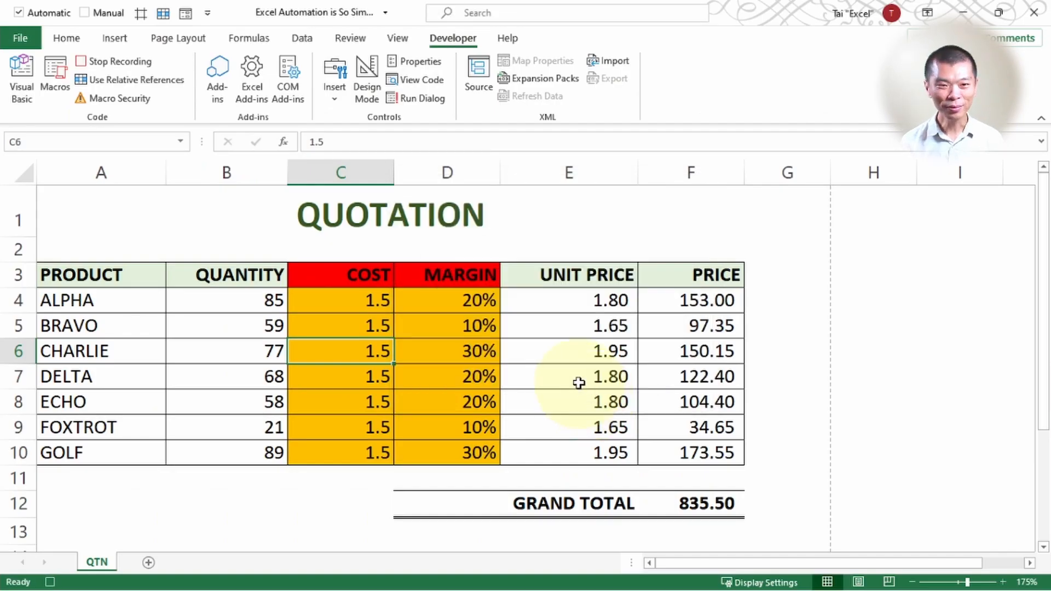
- Open a custom header in the page setup and enter QUOTATION in its left section
{"action": "left_click", "coordinate": [187, 39]}
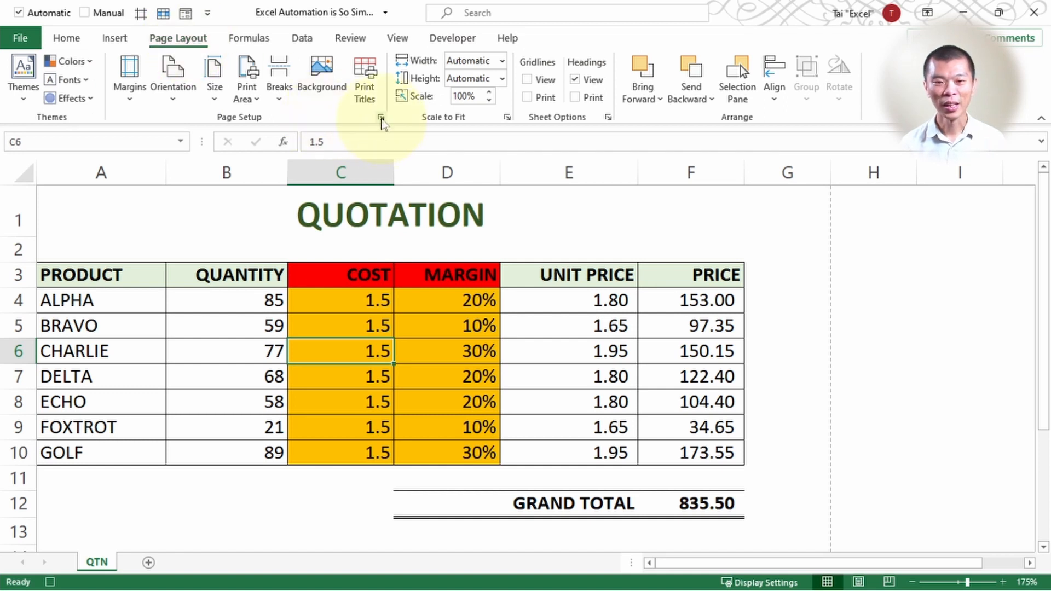
{"action": "left_click", "coordinate": [381, 118]}
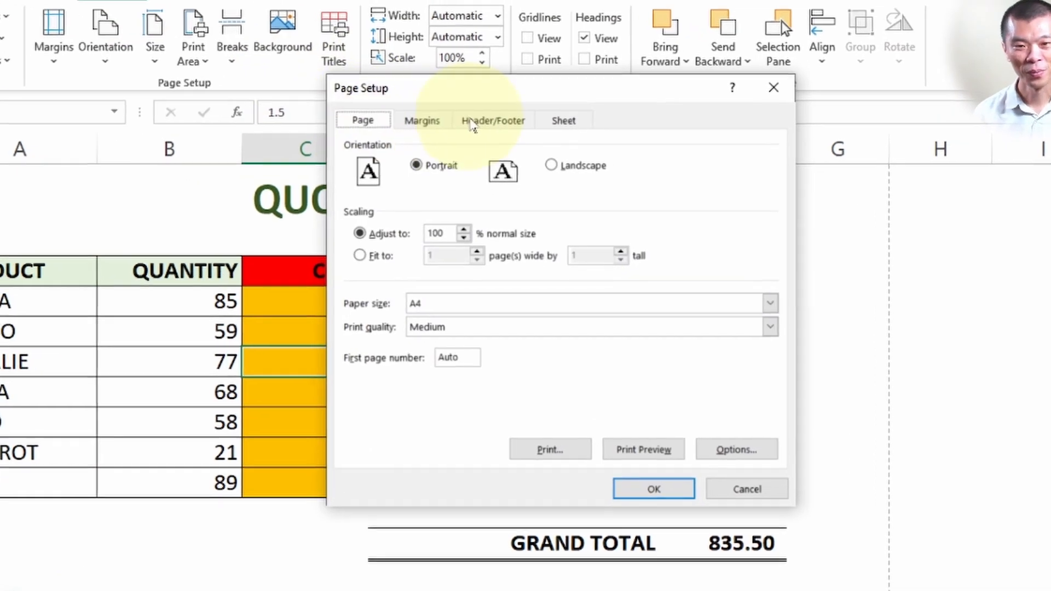
{"action": "left_click", "coordinate": [474, 121]}
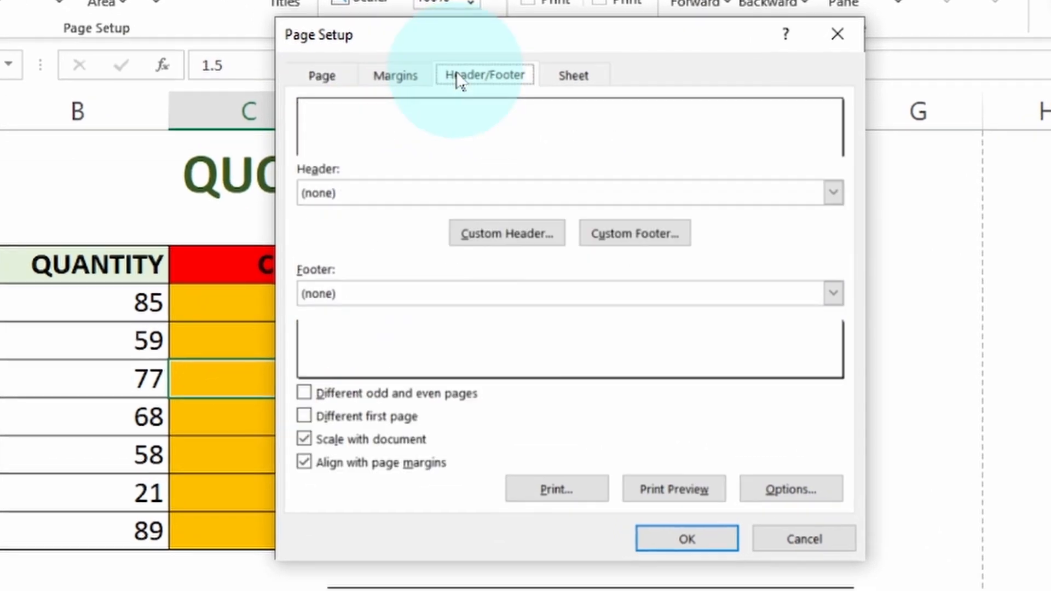
{"action": "left_click", "coordinate": [496, 233]}
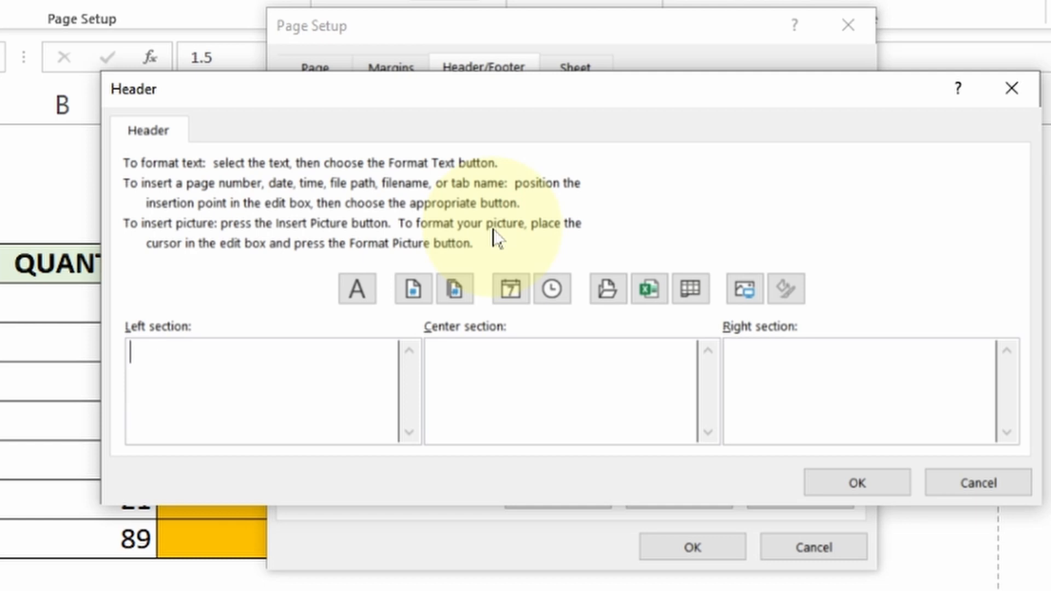
{"action": "type", "text": "QUOTT"}
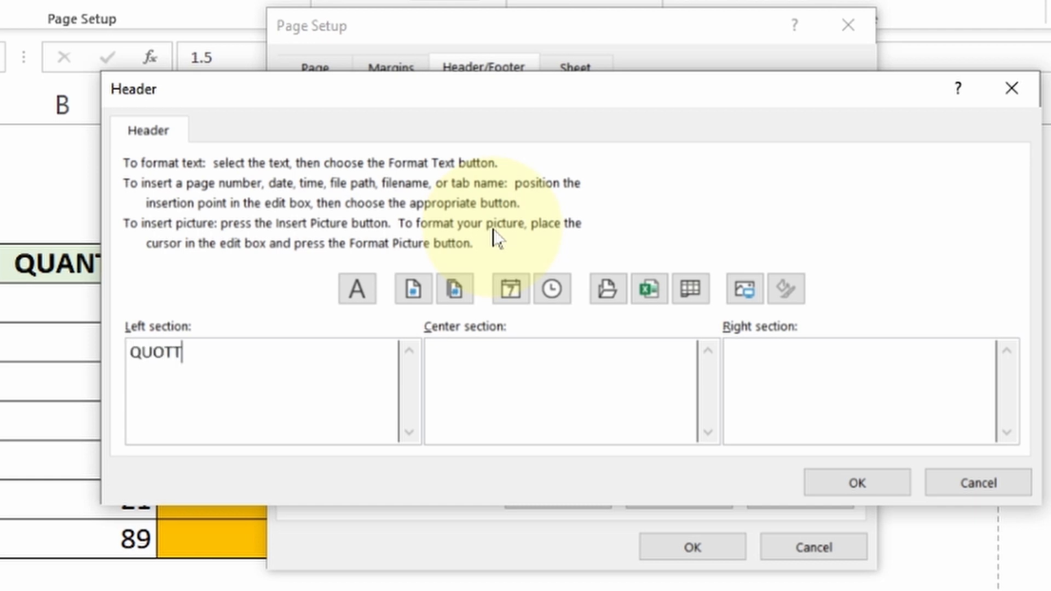
{"action": "key", "text": "BackSpace"}
{"action": "type", "text": "ATION"}
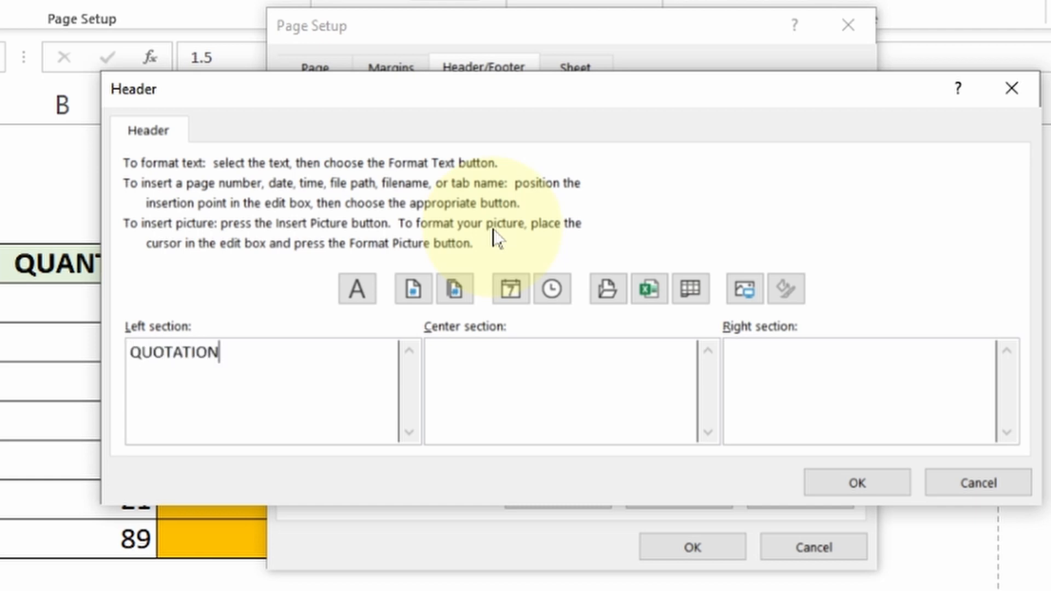
- Insert the coffee picture from the LOGOS folder into the header's right section
{"action": "left_click", "coordinate": [745, 296]}
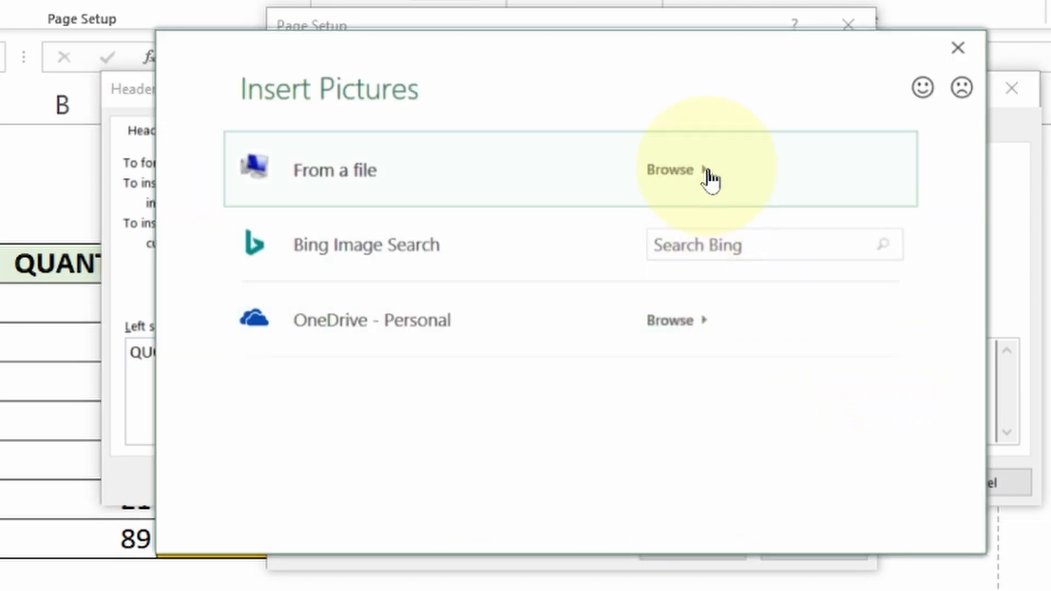
{"action": "left_click", "coordinate": [710, 178]}
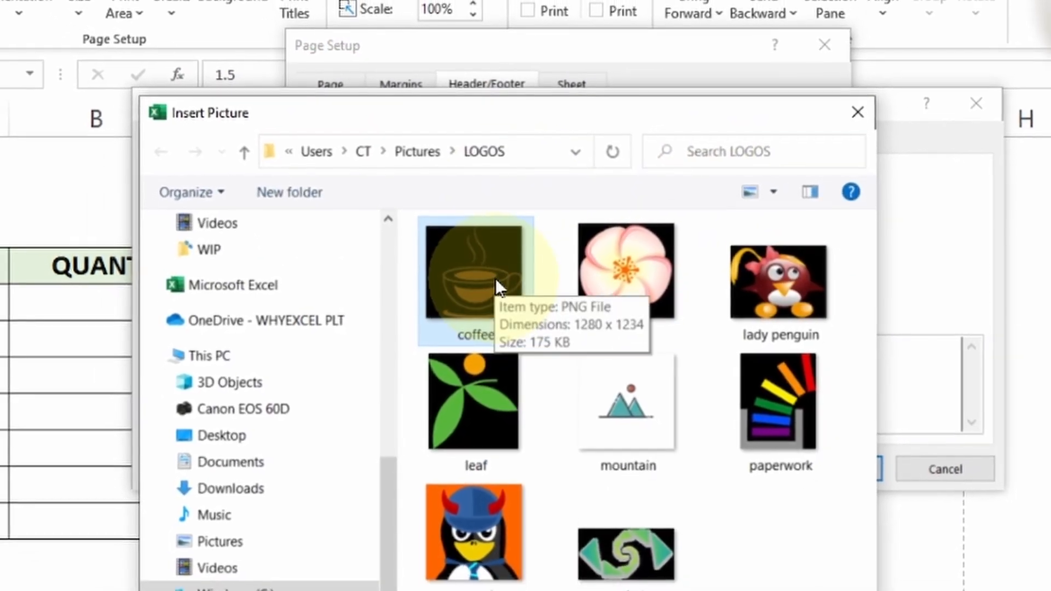
{"action": "double_click", "coordinate": [496, 278]}
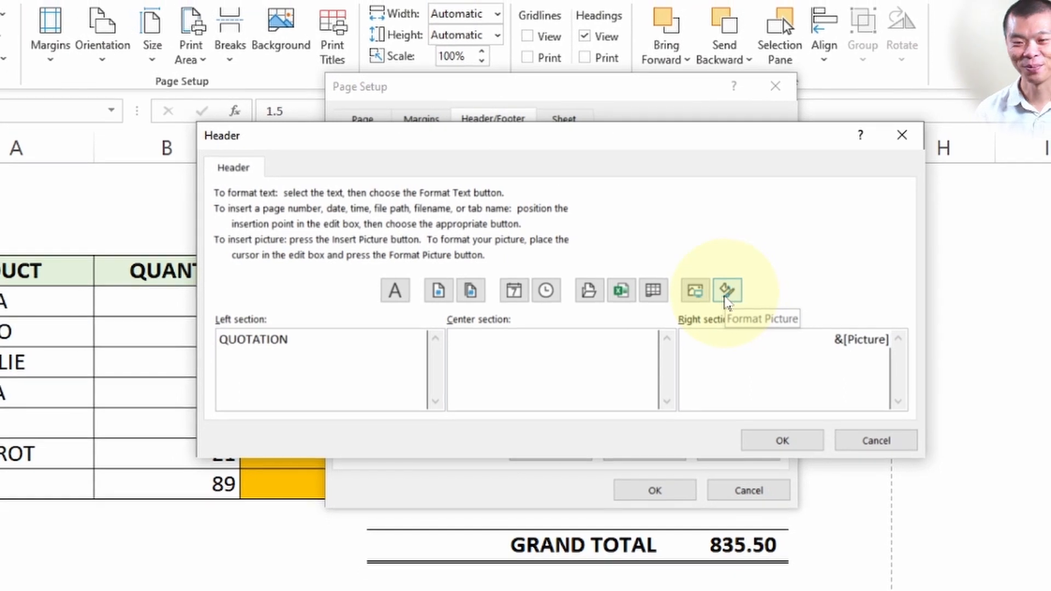
- Set the header picture's height to 2 cm with the aspect ratio locked, and accept the custom header
{"action": "left_click", "coordinate": [733, 293]}
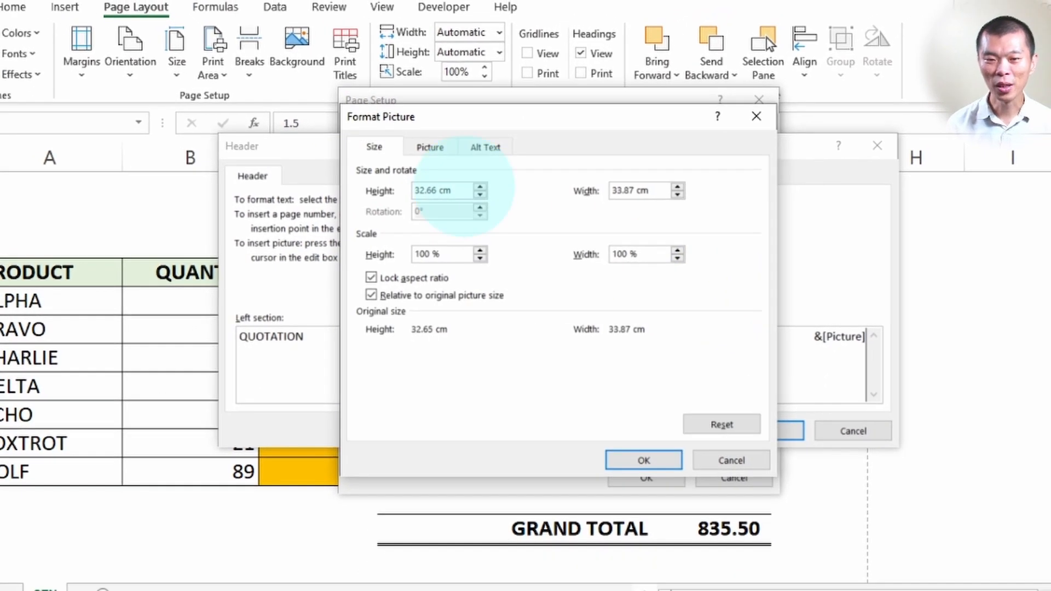
{"action": "left_click_drag", "start_coordinate": [457, 187], "coordinate": [369, 190]}
{"action": "type", "text": "3"}
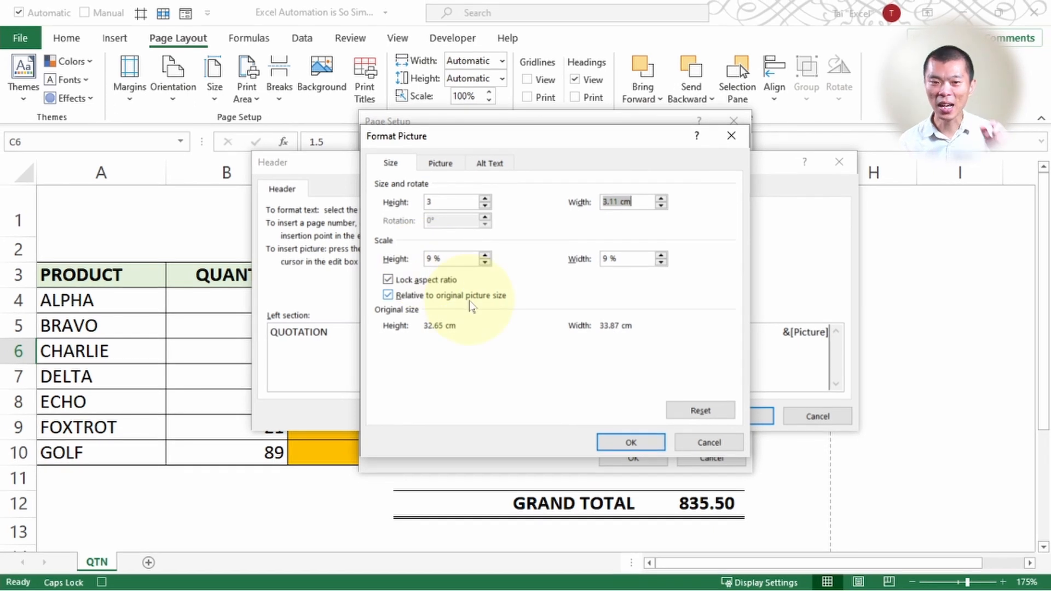
{"action": "key", "text": "shift+Tab"}
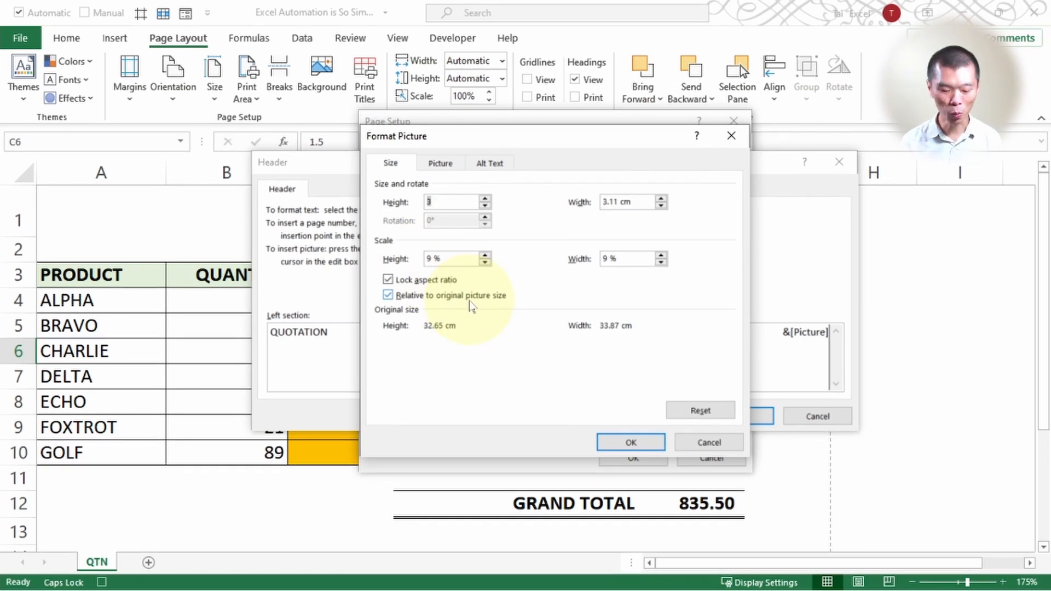
{"action": "key", "text": "Tab"}
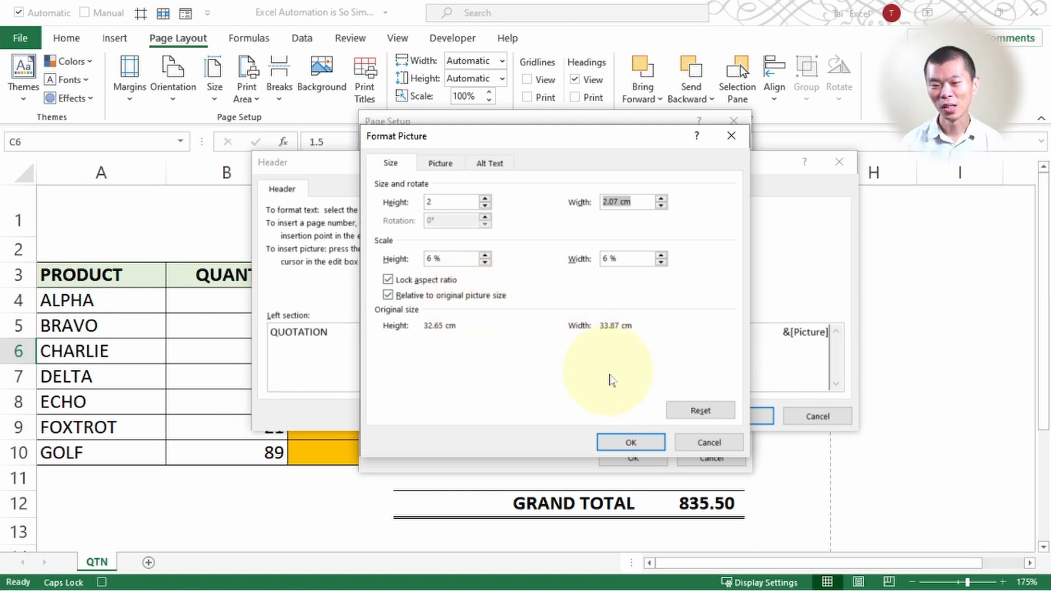
{"action": "left_click", "coordinate": [617, 444]}
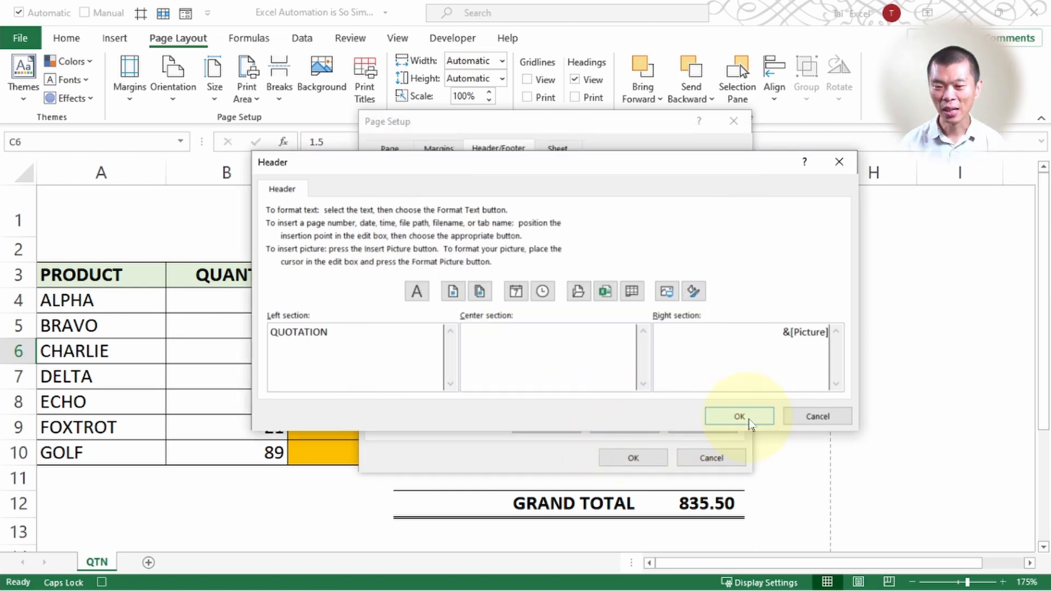
{"action": "left_click", "coordinate": [742, 419]}
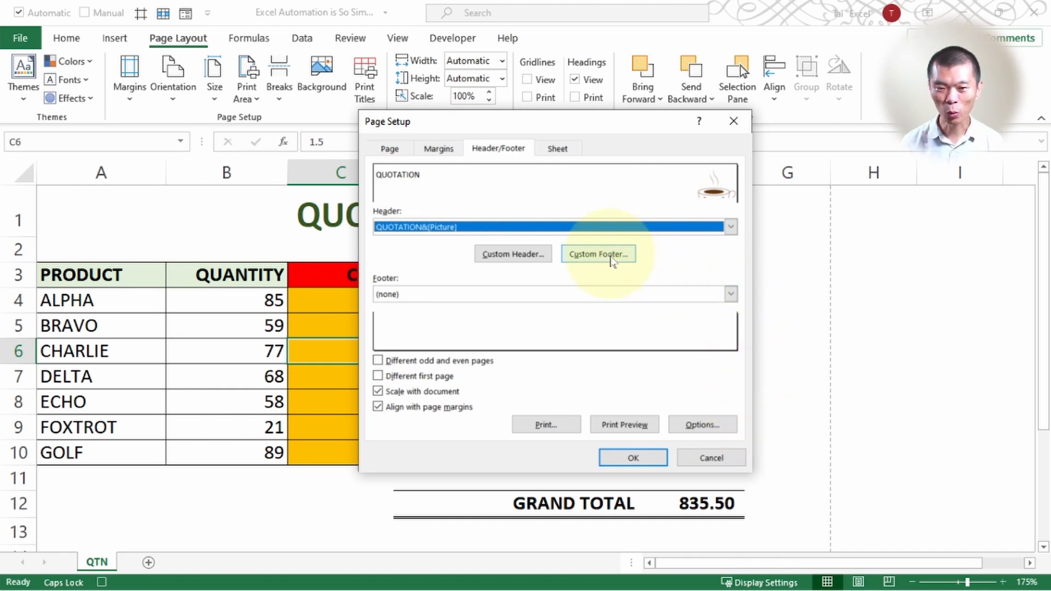
- Open a custom footer and enter CONFIDENTIAL in its left section
{"action": "left_click", "coordinate": [610, 257]}
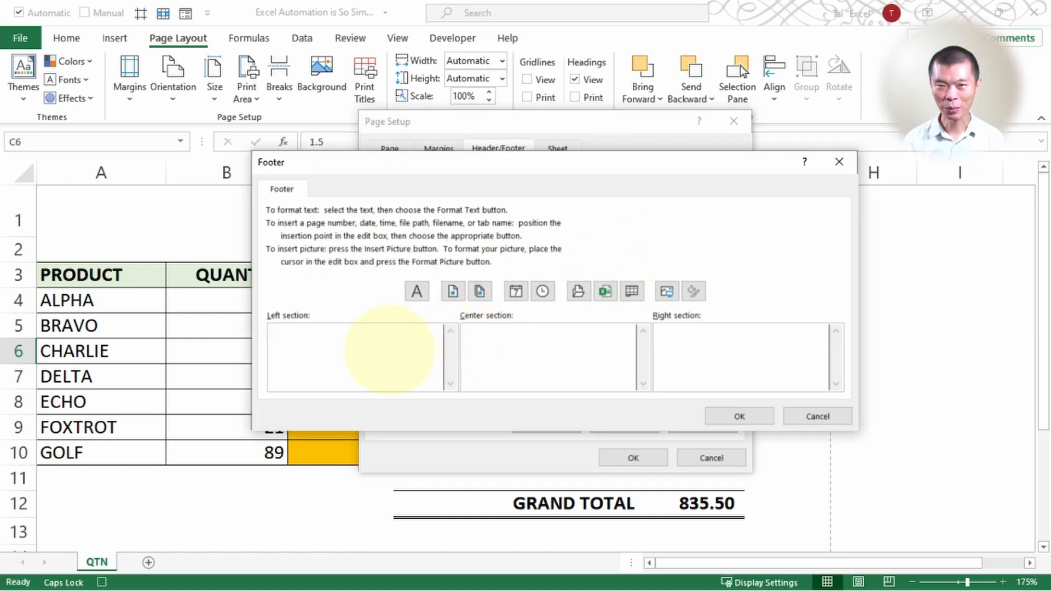
{"action": "type", "text": "C"}
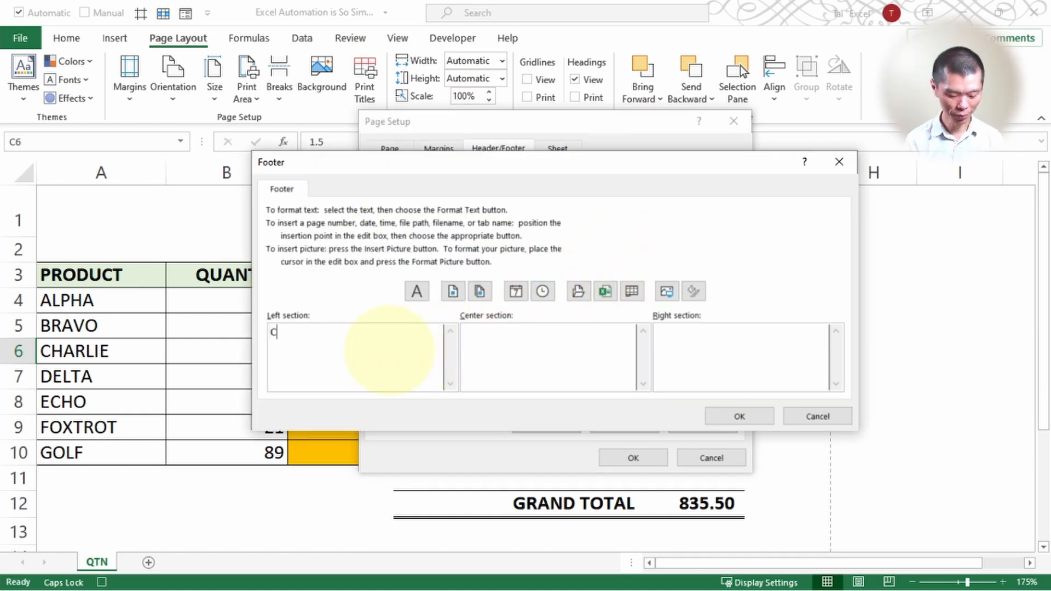
{"action": "type", "text": "ONFIDENTA"}
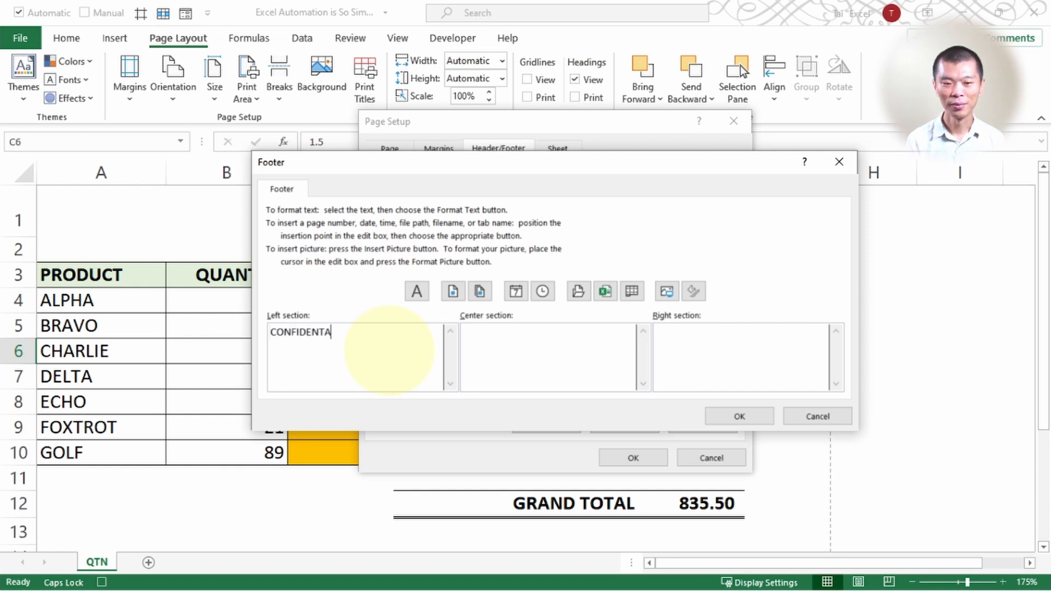
{"action": "key", "text": "BackSpace"}
{"action": "type", "text": "IAL"}
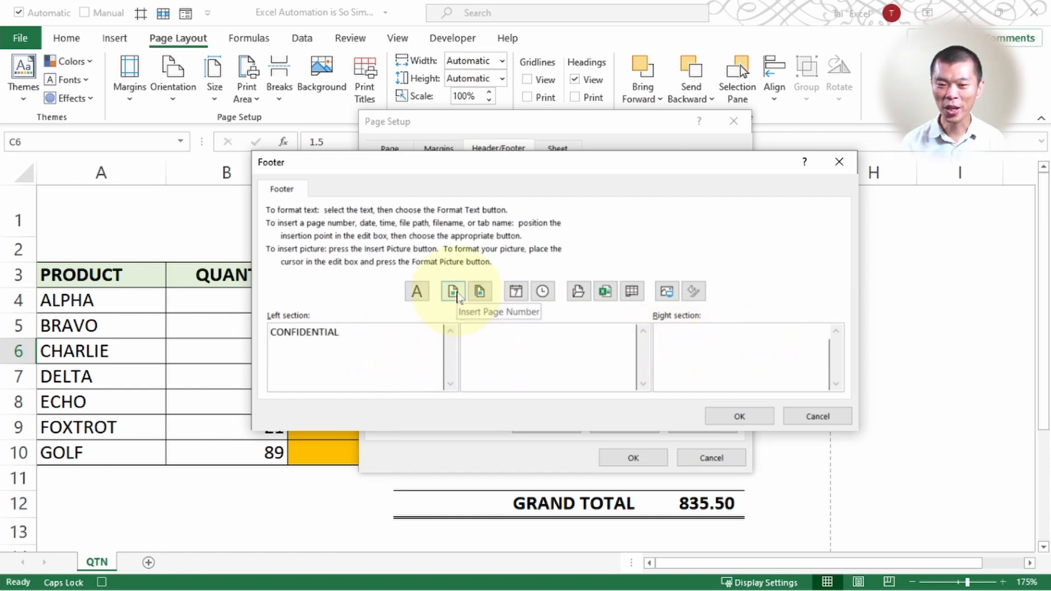
- Insert page numbering as &[Page] of &[Pages] in the footer's right section and accept the custom footer
{"action": "left_click", "coordinate": [453, 291]}
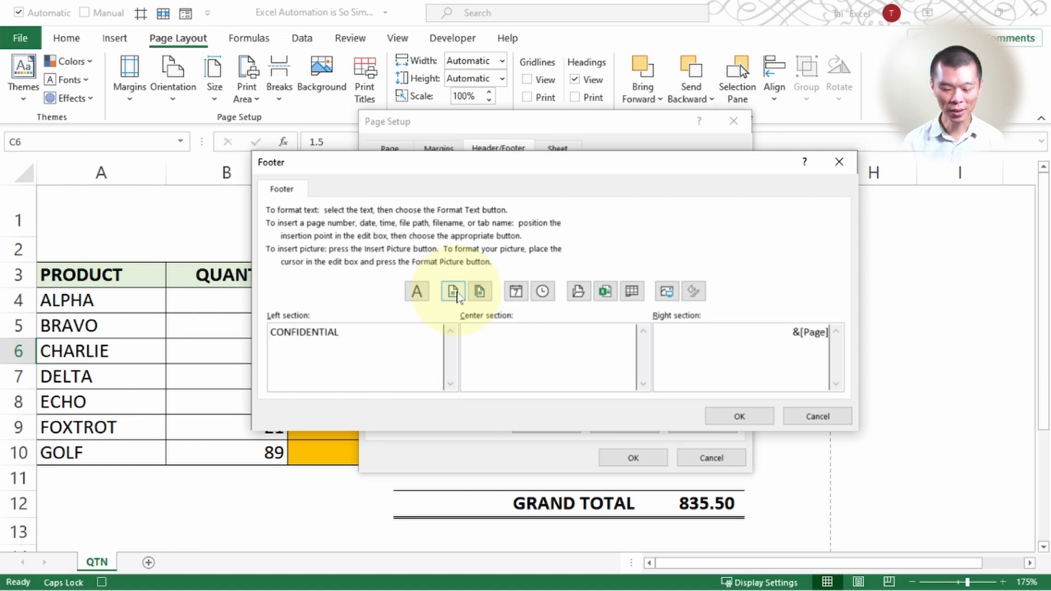
{"action": "key", "text": "Caps_Lock"}
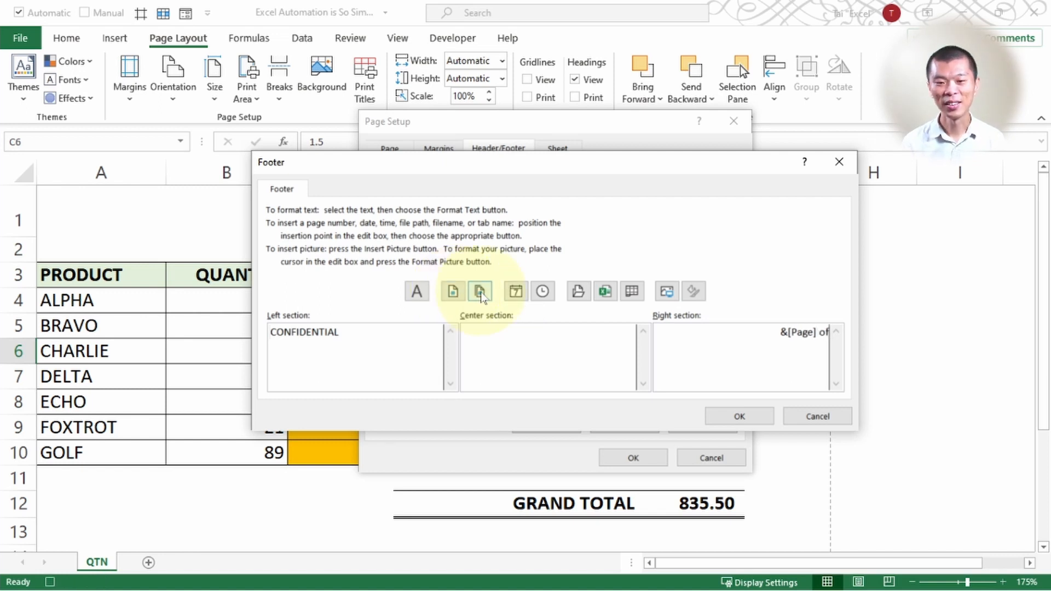
{"action": "left_click", "coordinate": [480, 292]}
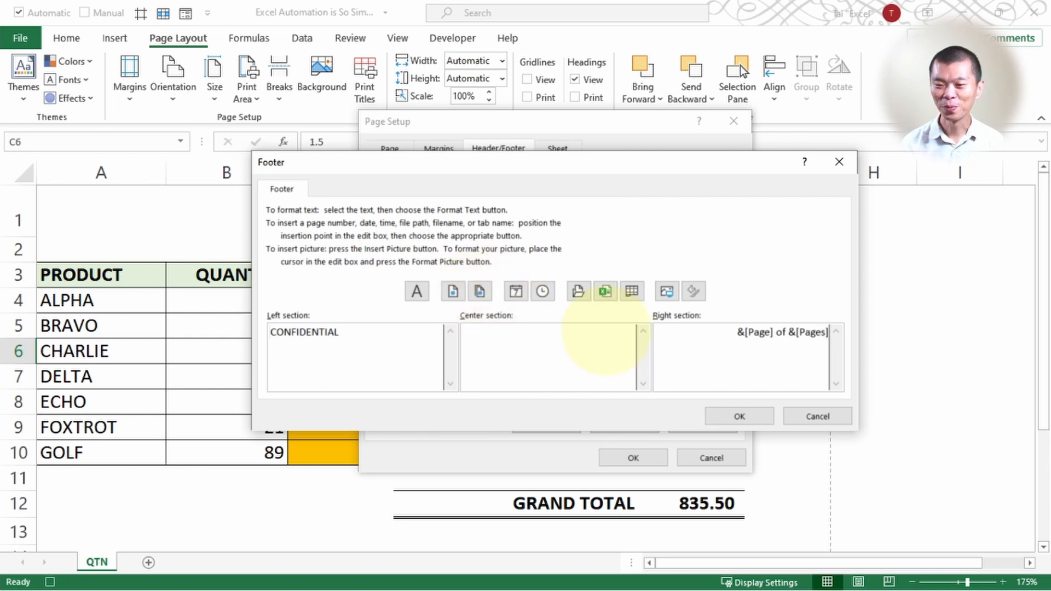
{"action": "left_click", "coordinate": [740, 417]}
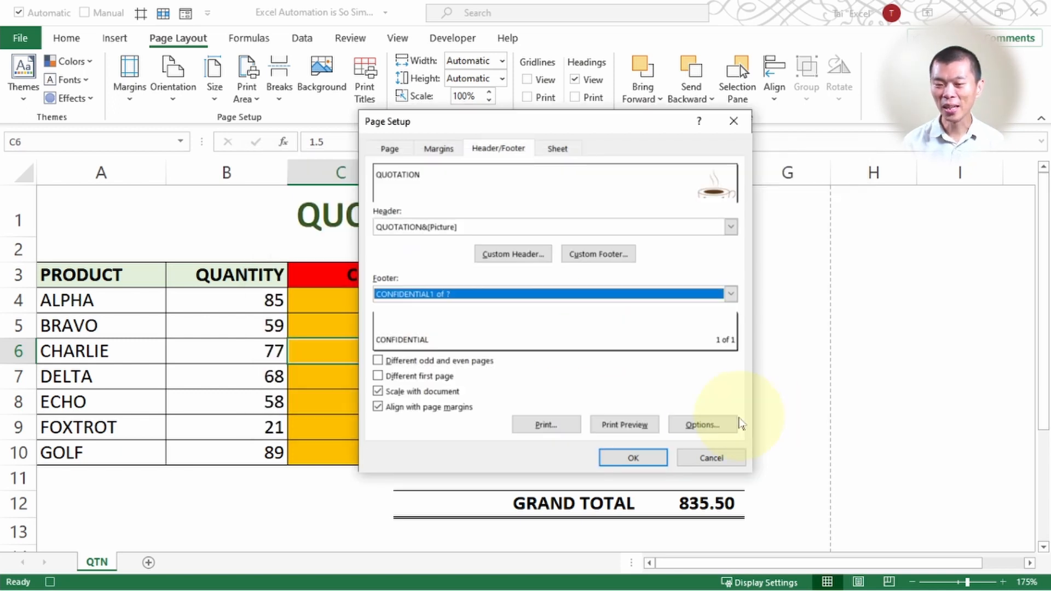
- Apply the page setup and stop recording the macro
{"action": "left_click", "coordinate": [633, 458]}
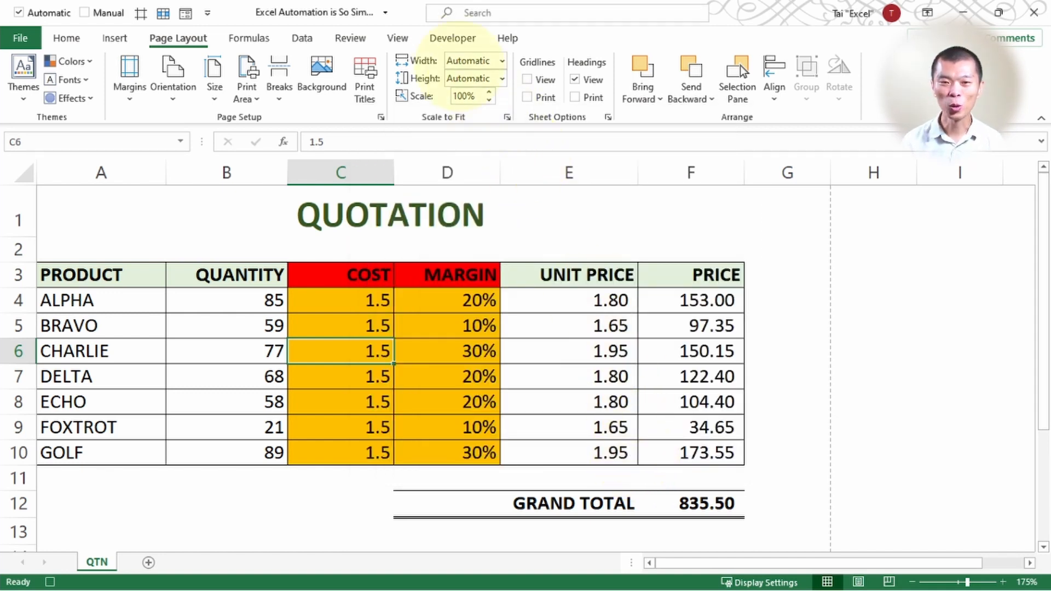
{"action": "left_click", "coordinate": [452, 39]}
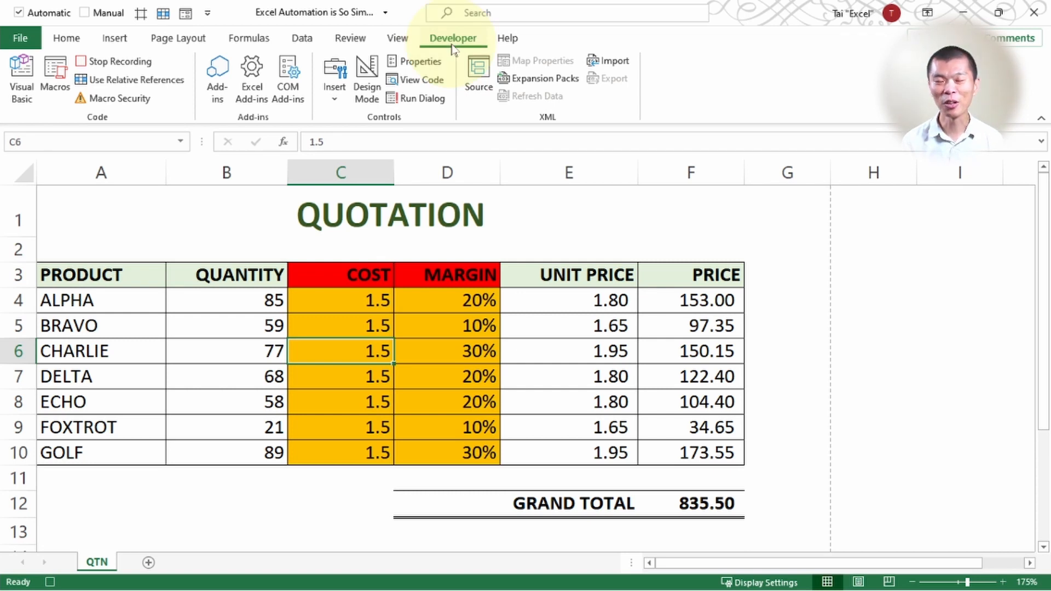
{"action": "left_click", "coordinate": [144, 62]}
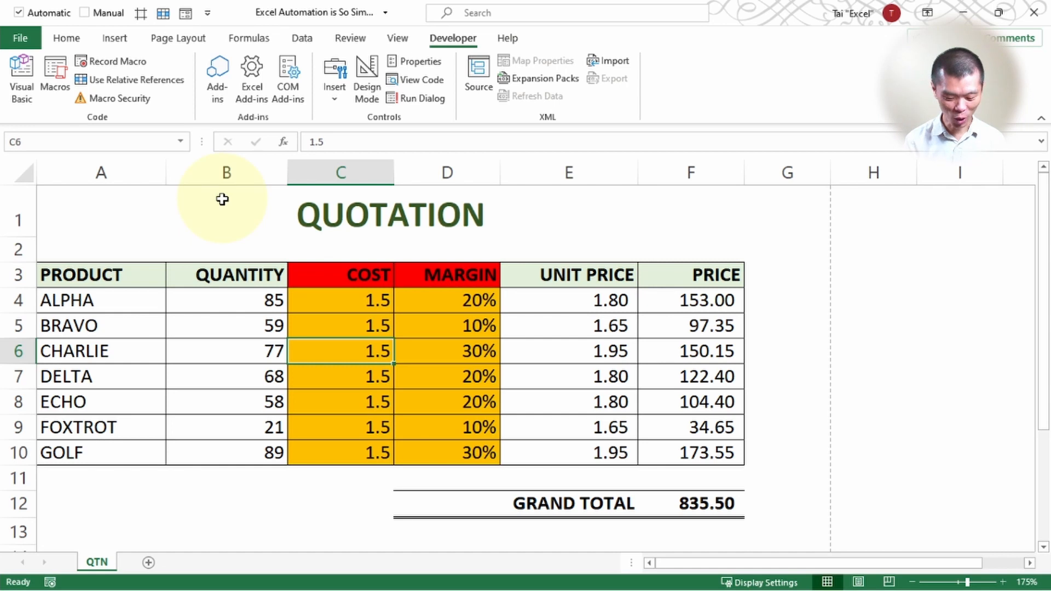
- Reopen the header and footer settings and reset the header to (none)
{"action": "left_click", "coordinate": [178, 39]}
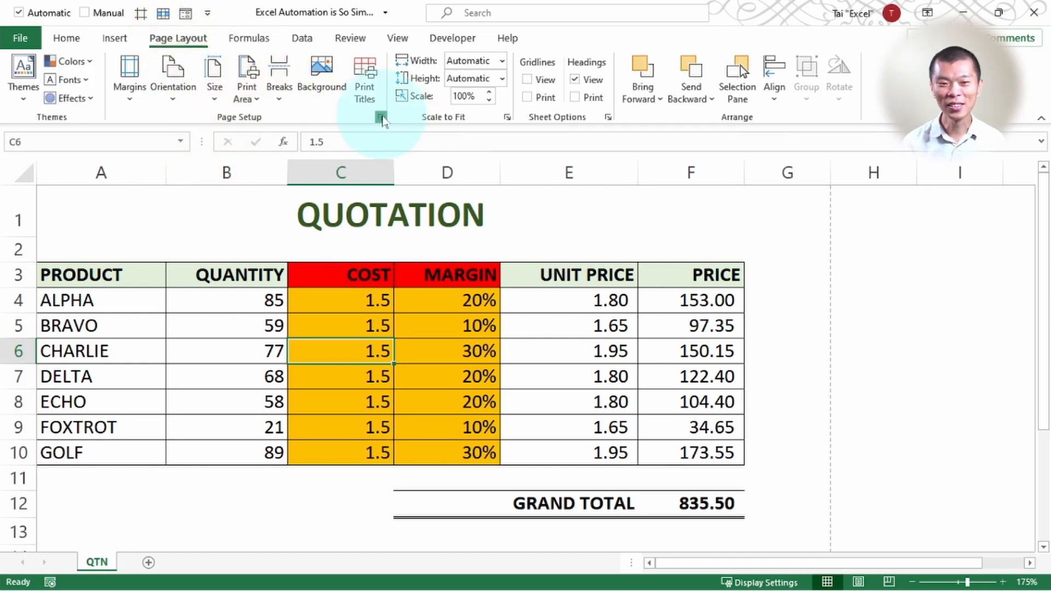
{"action": "left_click", "coordinate": [381, 117]}
{"action": "left_click", "coordinate": [499, 148]}
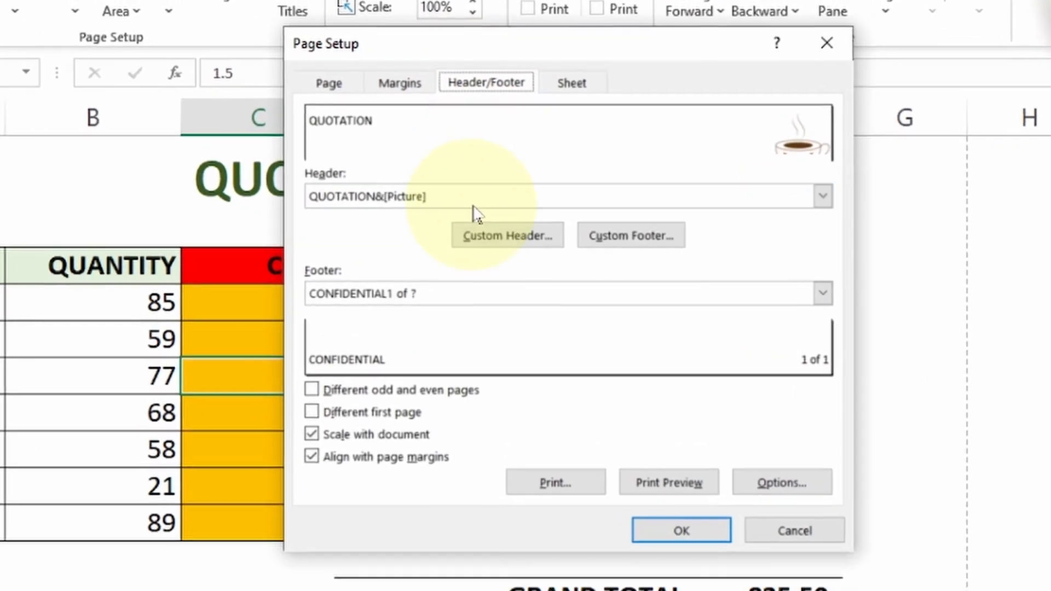
{"action": "left_click", "coordinate": [490, 230]}
{"action": "key", "text": "Home"}
{"action": "key", "text": "Return"}
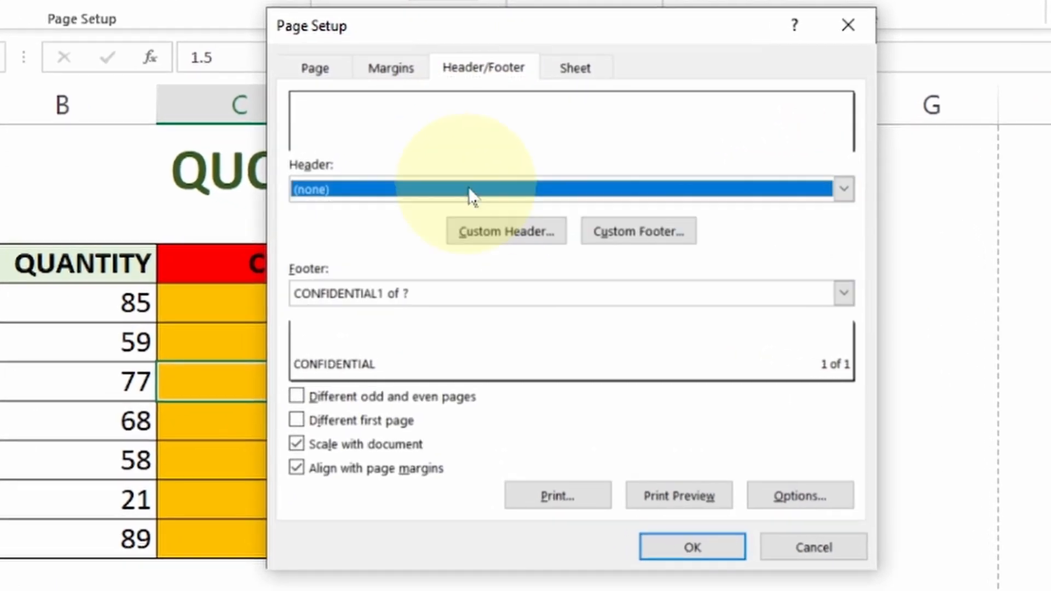
- Reset the page footer to (none) and apply the page setup
{"action": "left_click", "coordinate": [462, 299]}
{"action": "key", "text": "Home"}
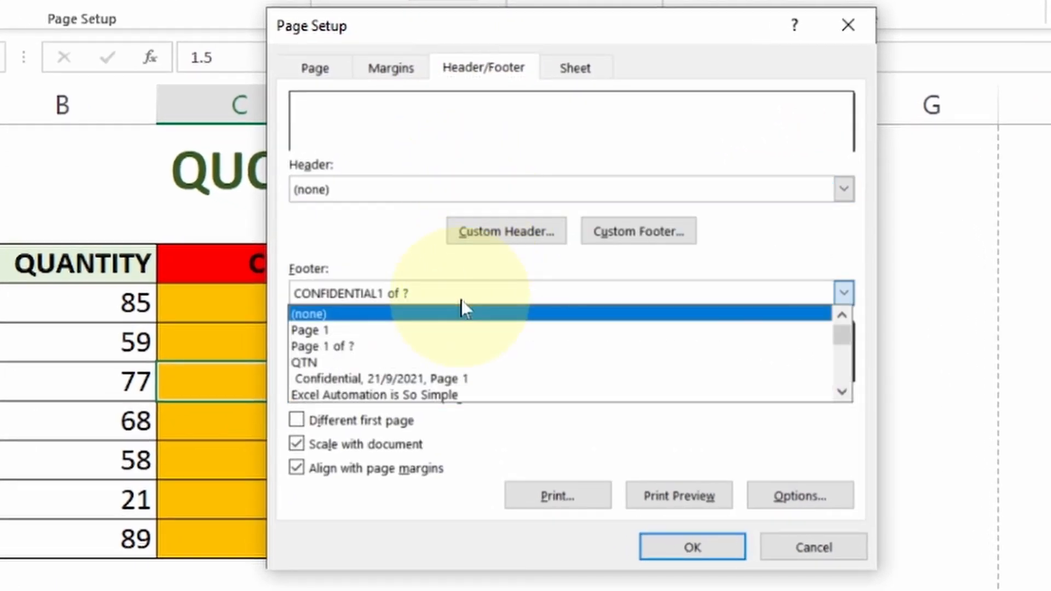
{"action": "key", "text": "Return"}
{"action": "left_click", "coordinate": [678, 561]}
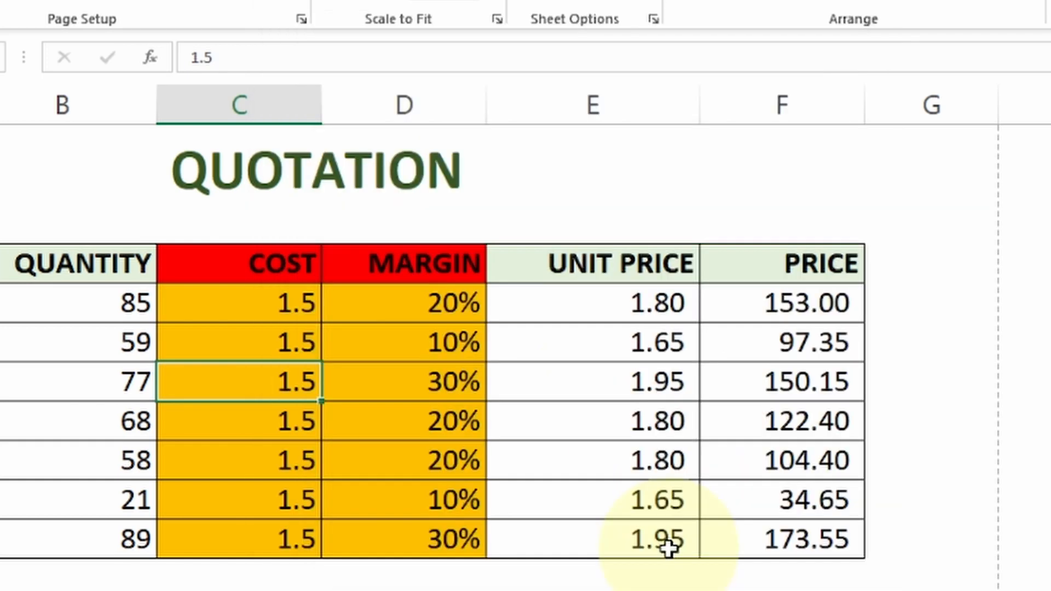
- Run the FormatHeaderFooter macro on the QTN sheet and check its header and footer in the print preview
{"action": "left_click", "coordinate": [408, 340]}
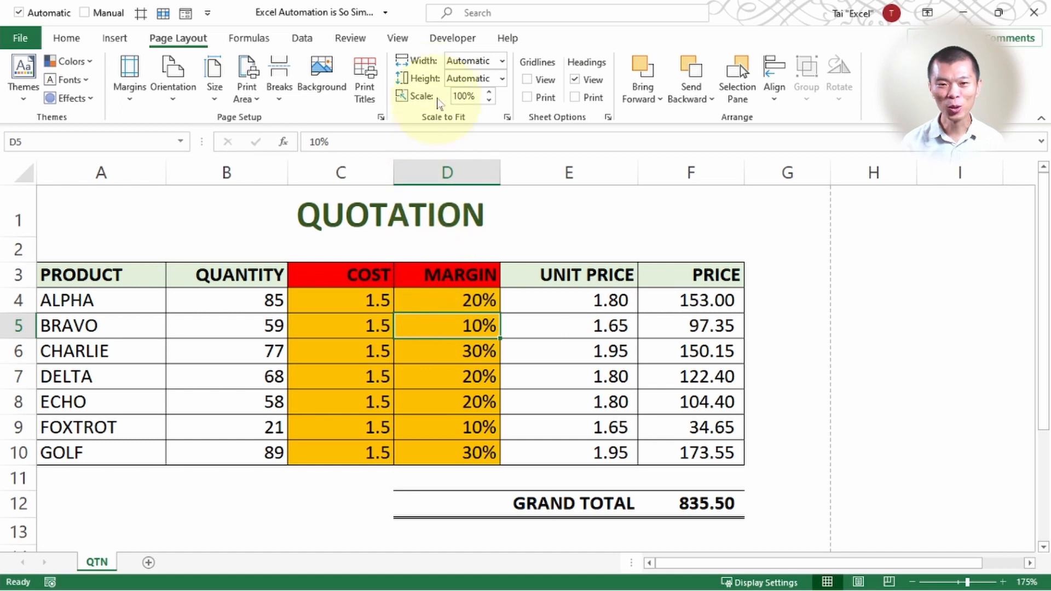
{"action": "left_click", "coordinate": [442, 38]}
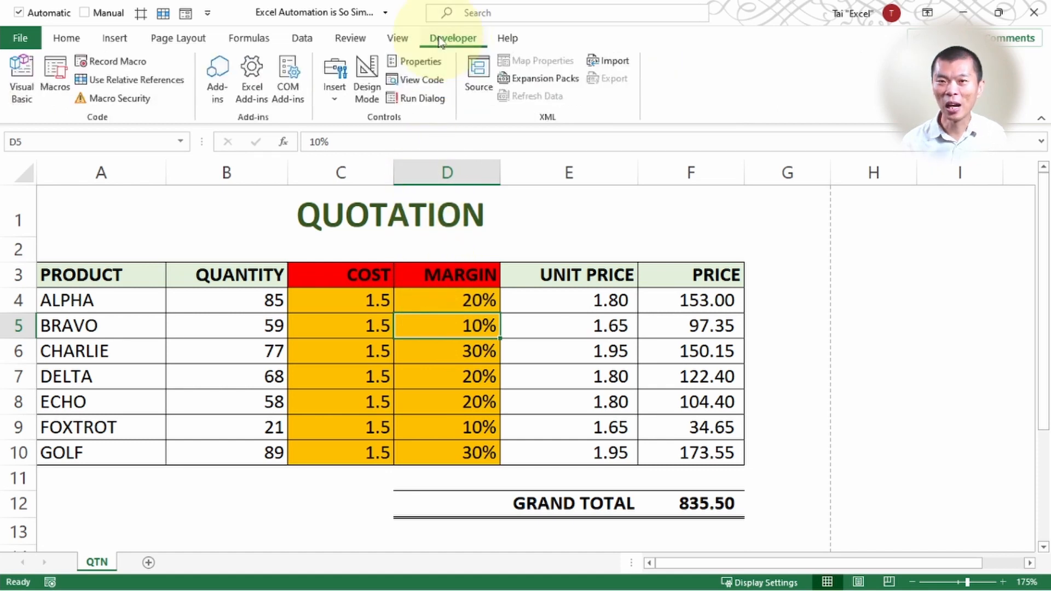
{"action": "left_click", "coordinate": [56, 82]}
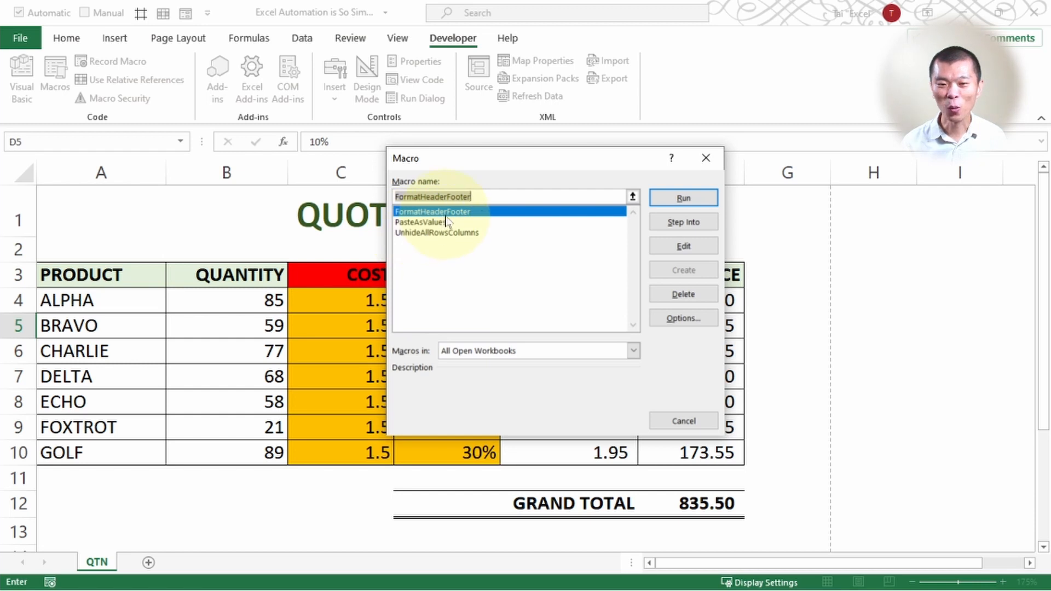
{"action": "left_click", "coordinate": [684, 200]}
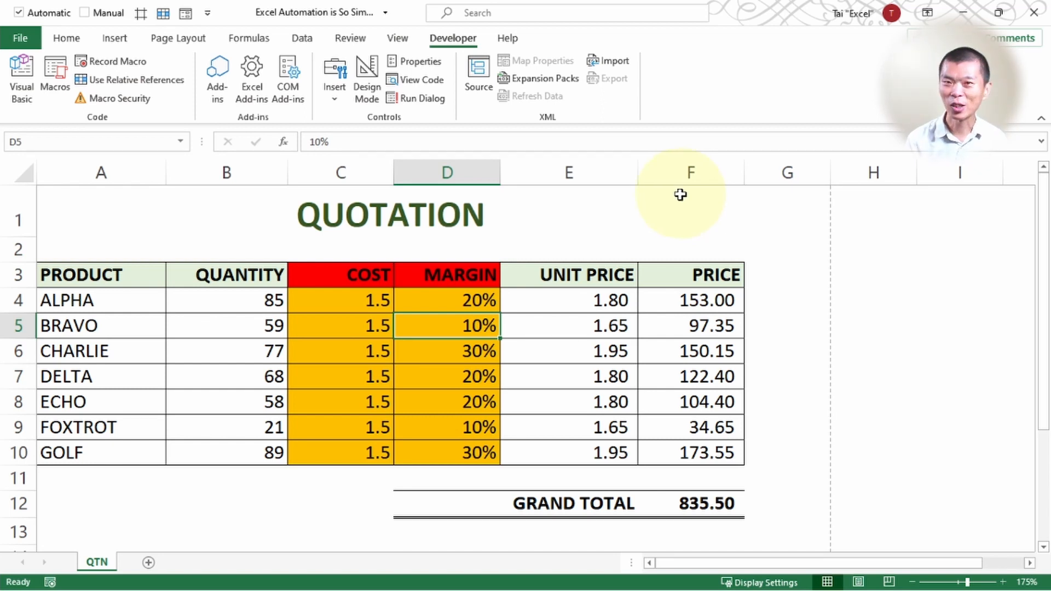
{"action": "key", "text": "ctrl+p"}
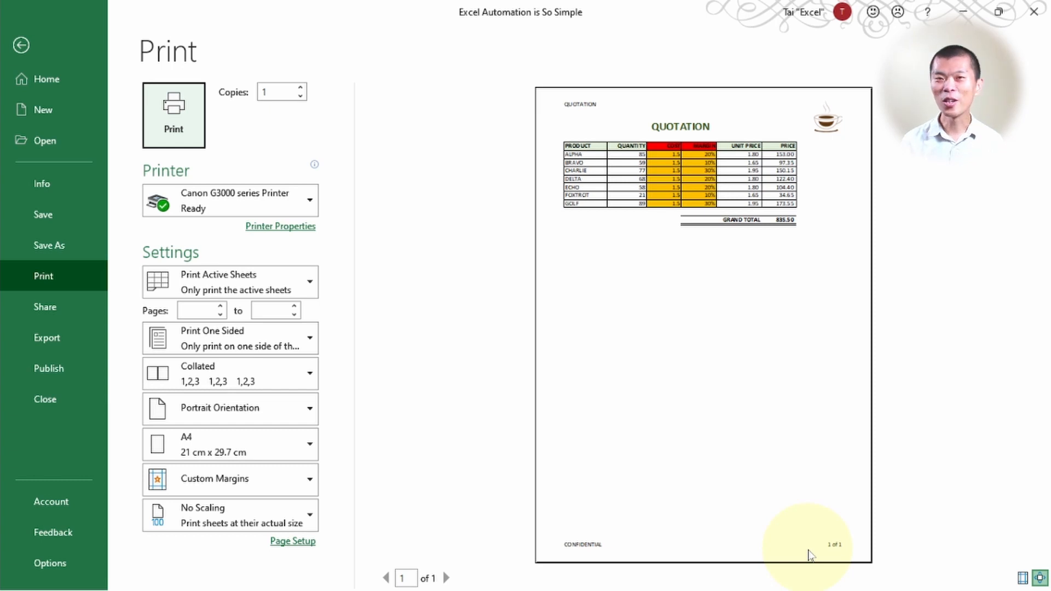
{"action": "key", "text": "Escape"}
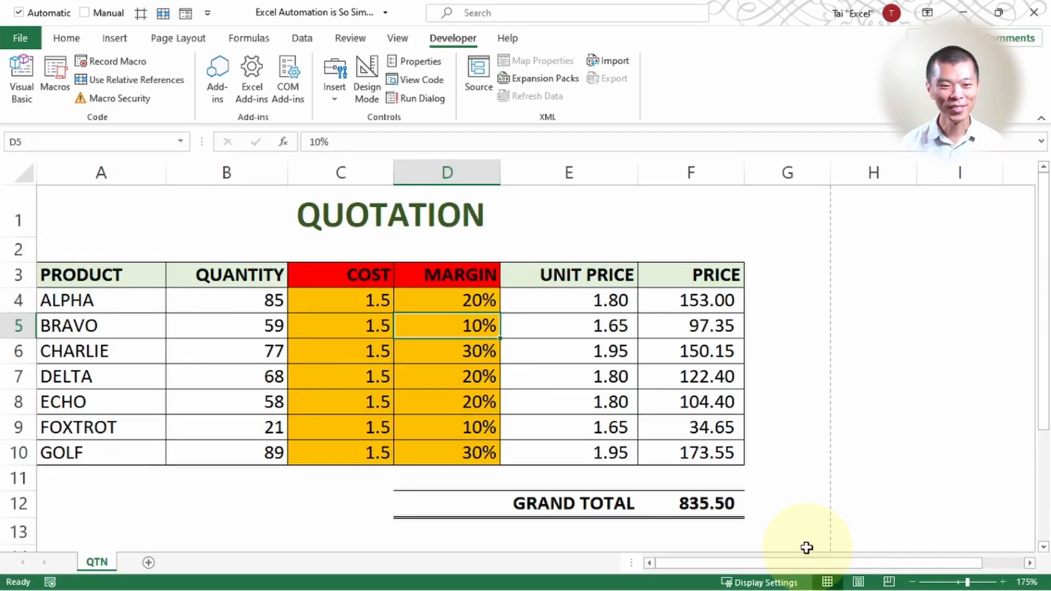
- Add a new worksheet and enter "quotation template" in cell A1
{"action": "left_click", "coordinate": [149, 563]}
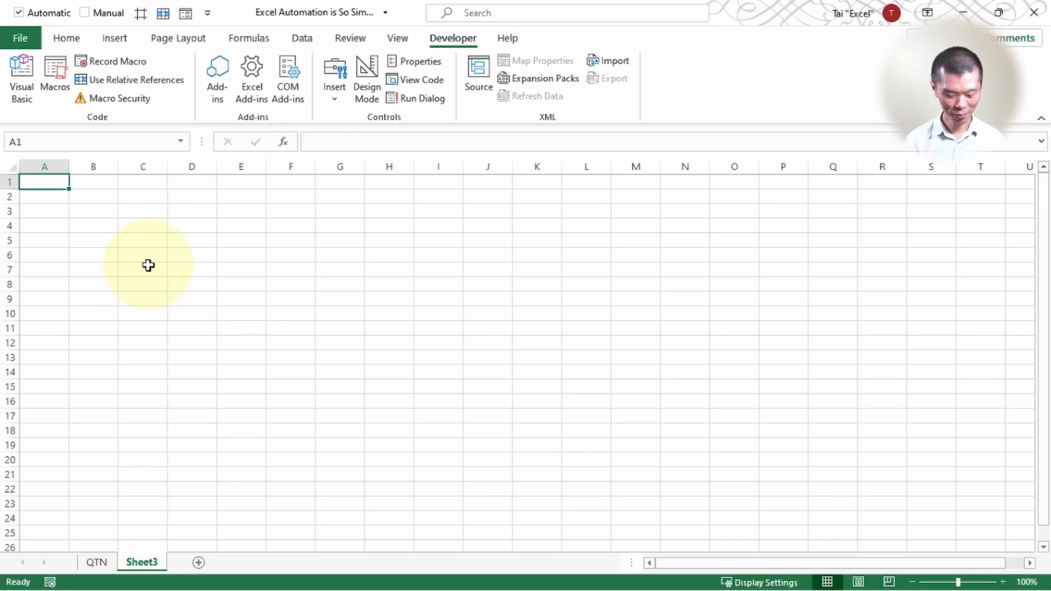
{"action": "type", "text": "qu"}
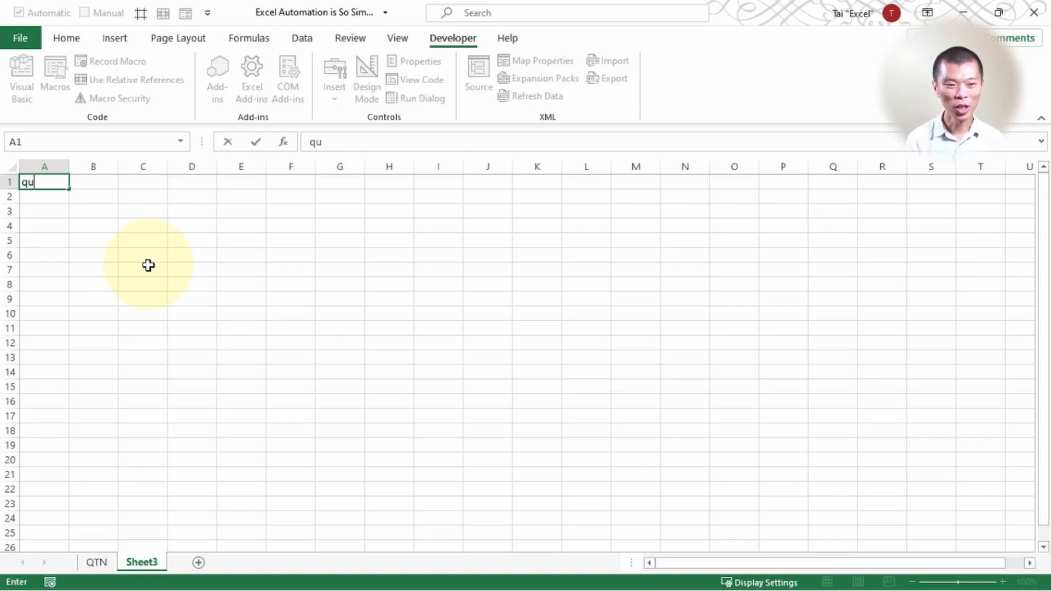
{"action": "type", "text": "otation template"}
{"action": "key", "text": "Return"}
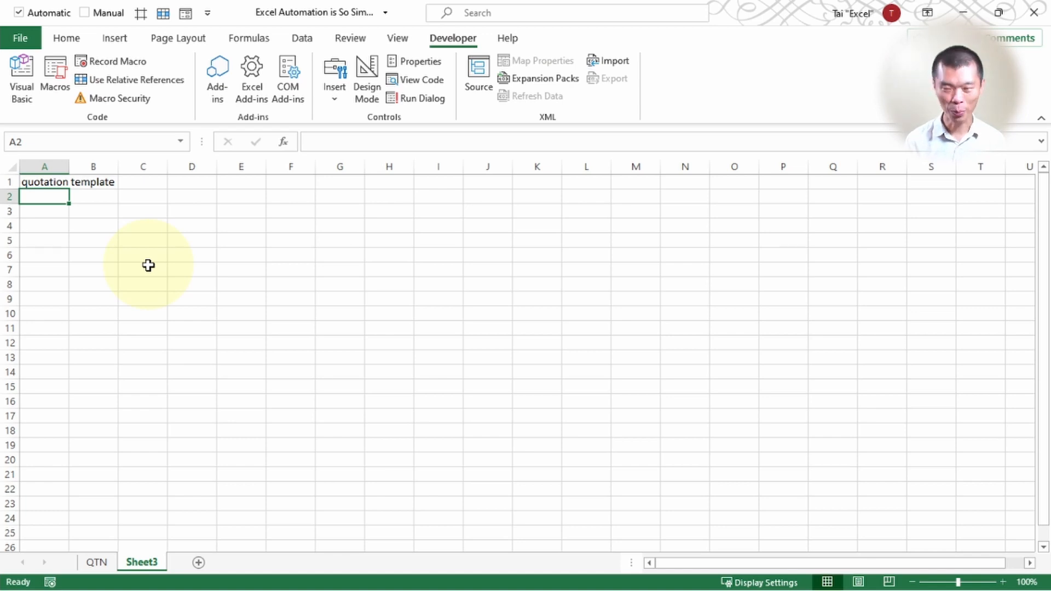
- Run the FormatHeaderFooter macro on the new sheet, comparing its print preview before and after
{"action": "key", "text": "ctrl+p"}
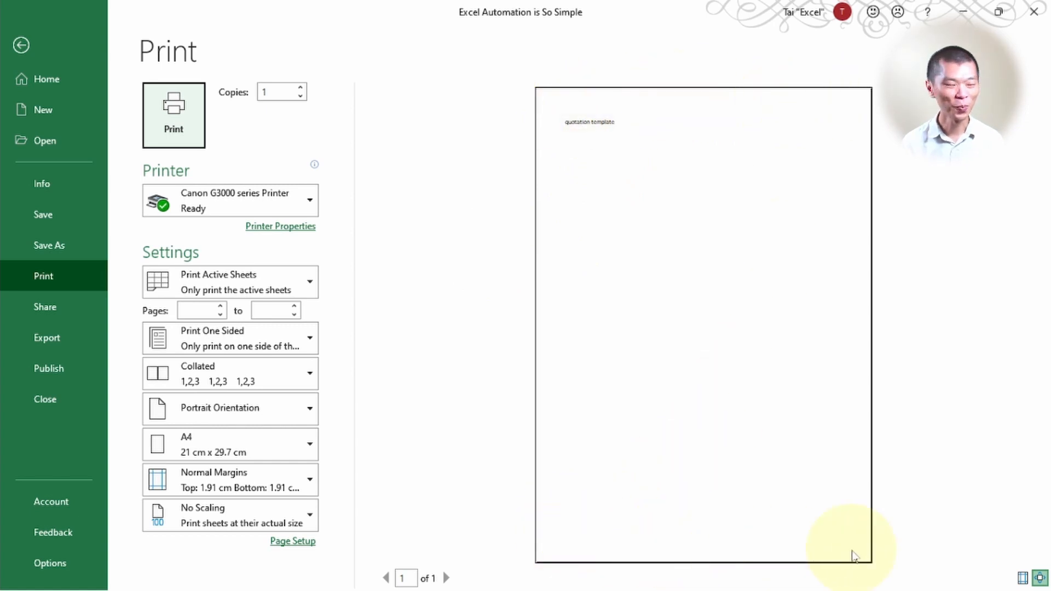
{"action": "key", "text": "Escape"}
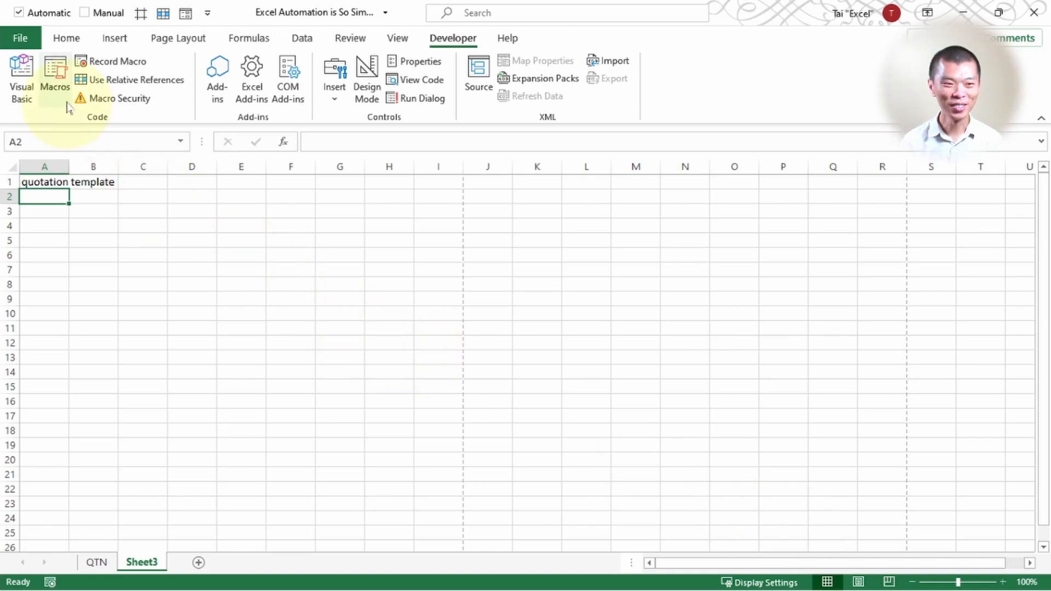
{"action": "left_click", "coordinate": [55, 84]}
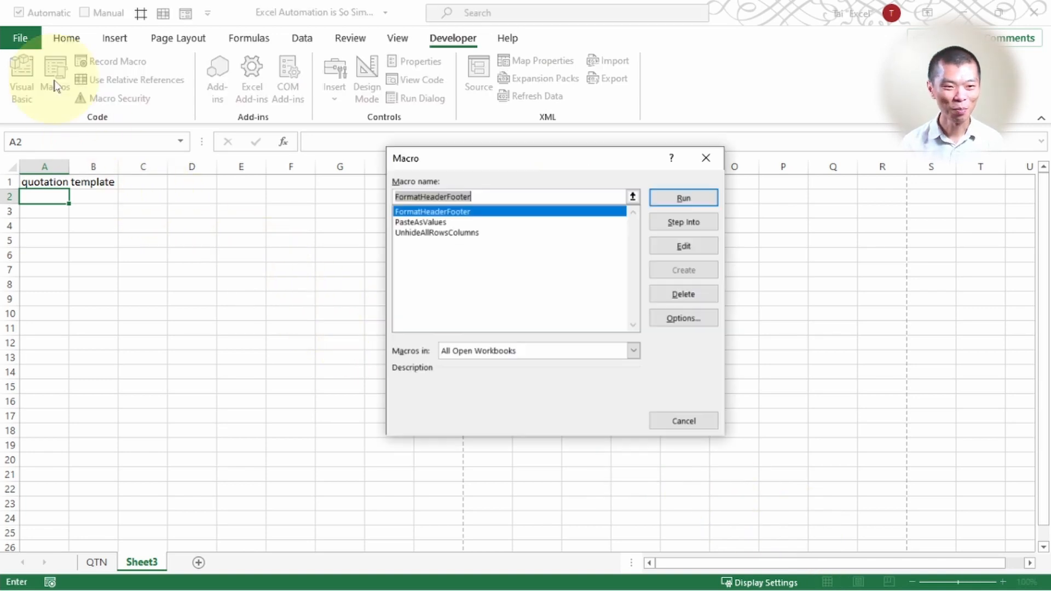
{"action": "left_click", "coordinate": [508, 212]}
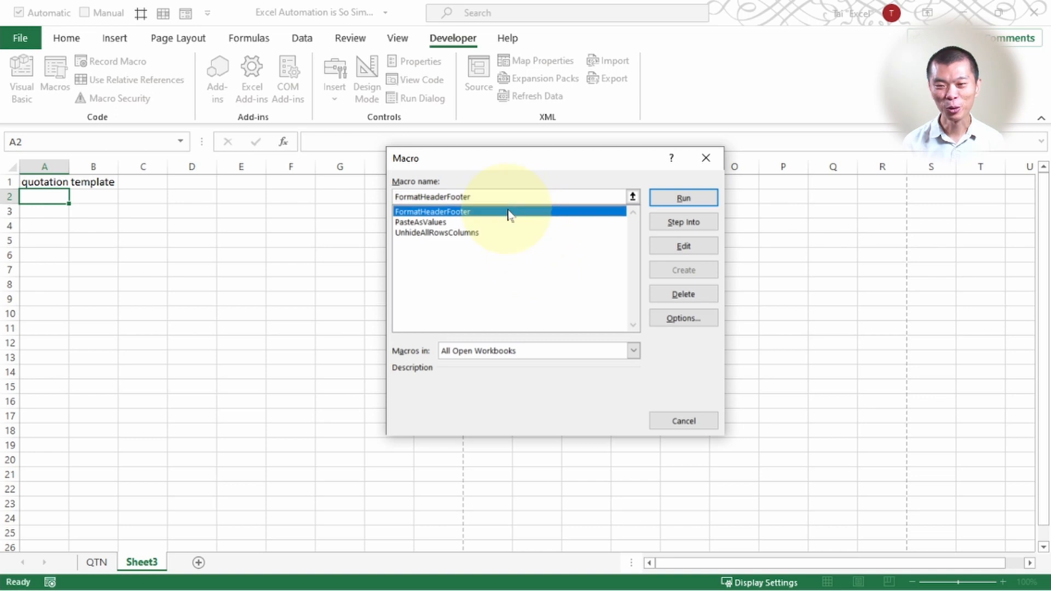
{"action": "left_click", "coordinate": [662, 198]}
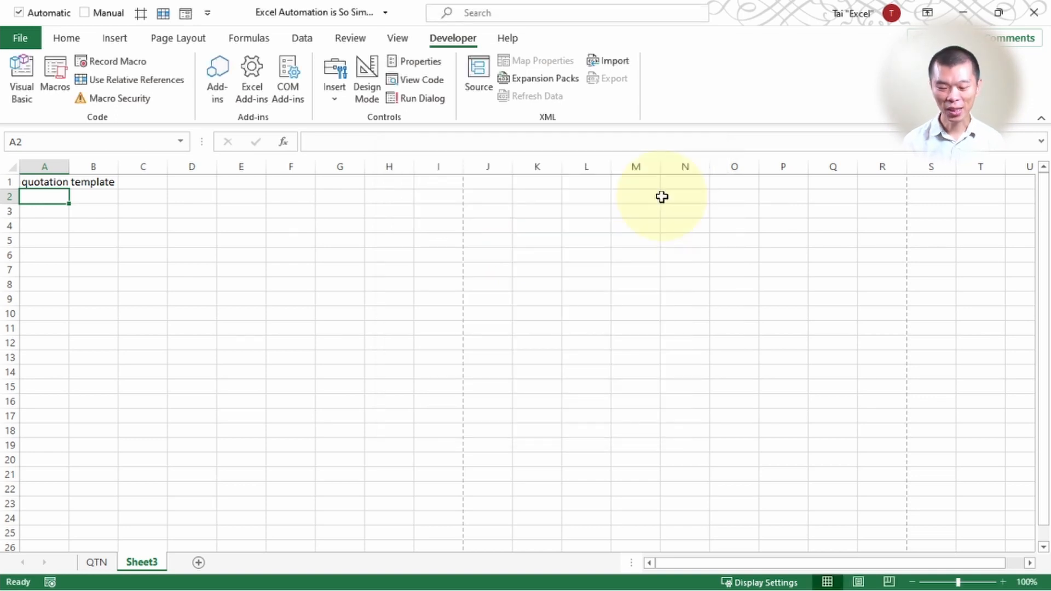
{"action": "key", "text": "ctrl+p"}
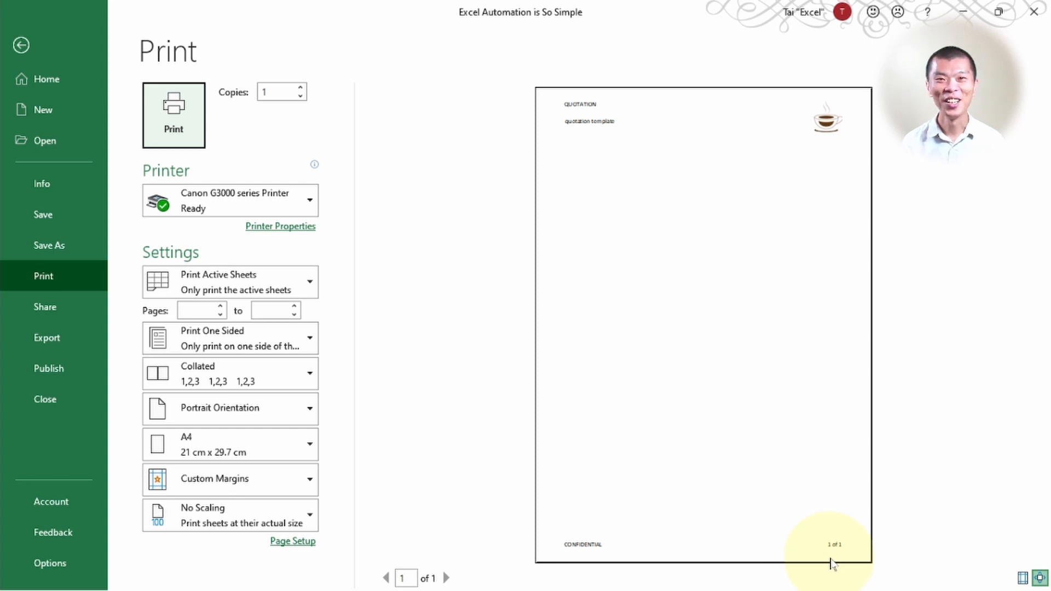
{"action": "key", "text": "Escape"}
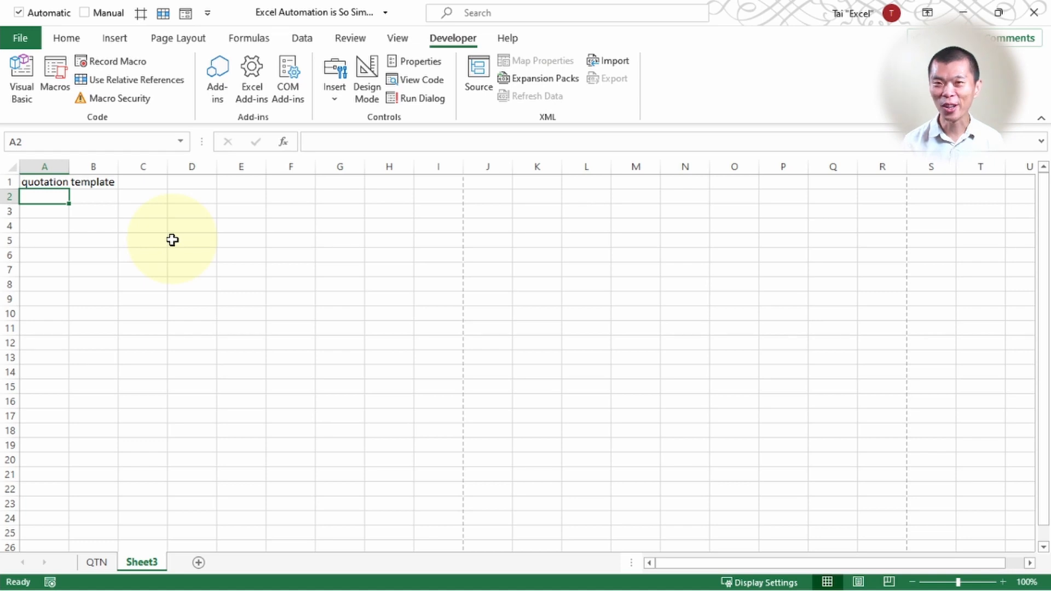
- Delete the test worksheet Sheet3 from the workbook
{"action": "right_click", "coordinate": [143, 569]}
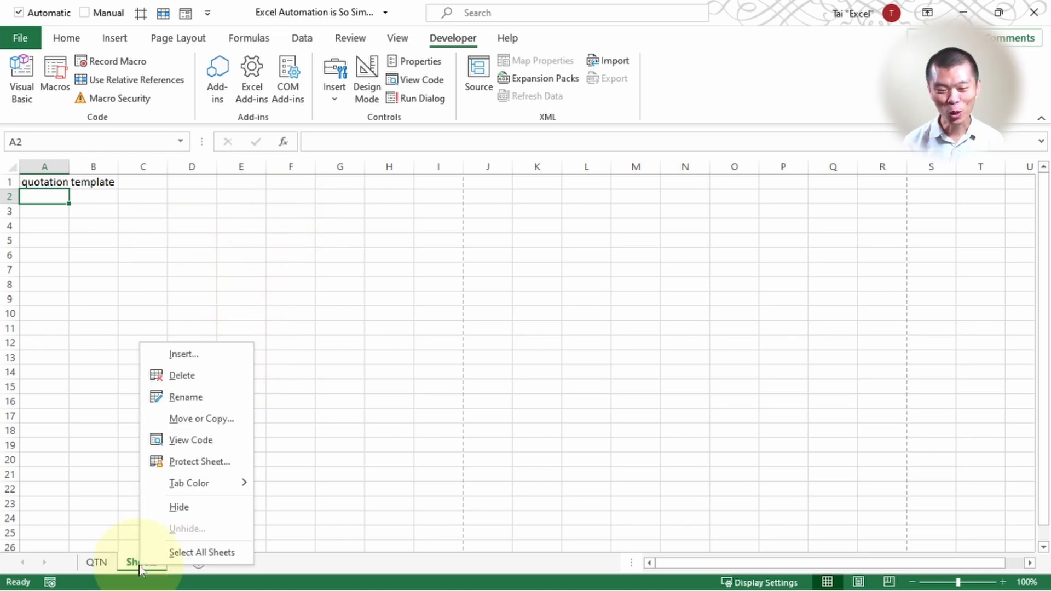
{"action": "left_click", "coordinate": [183, 375]}
{"action": "left_click", "coordinate": [498, 346]}
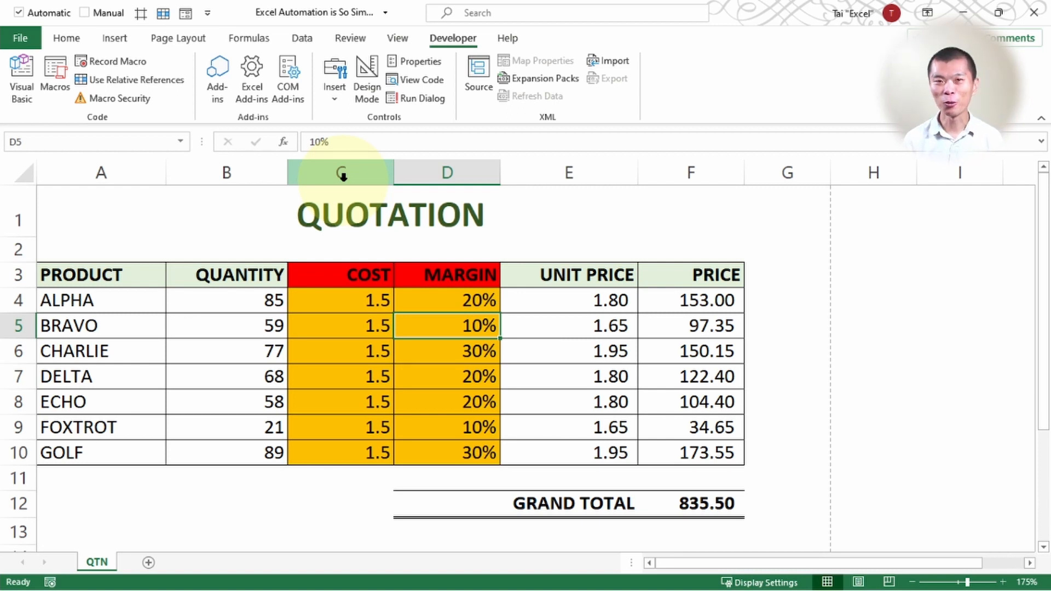
- Hide the COST and MARGIN columns (C and D) and inspect the formulas in cells F6 and E4
{"action": "left_click_drag", "start_coordinate": [342, 176], "coordinate": [423, 177]}
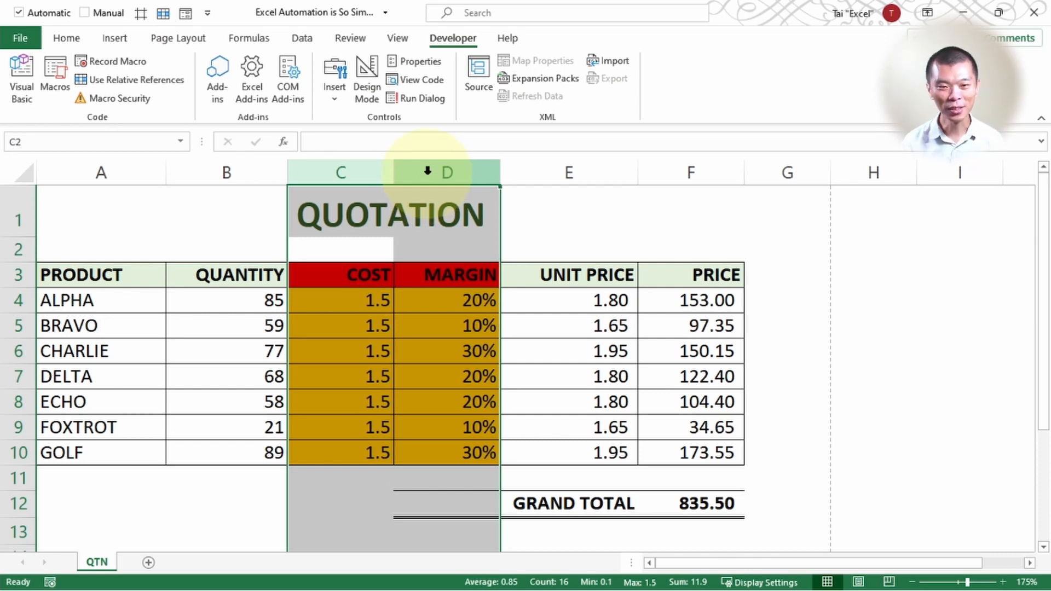
{"action": "right_click", "coordinate": [428, 172]}
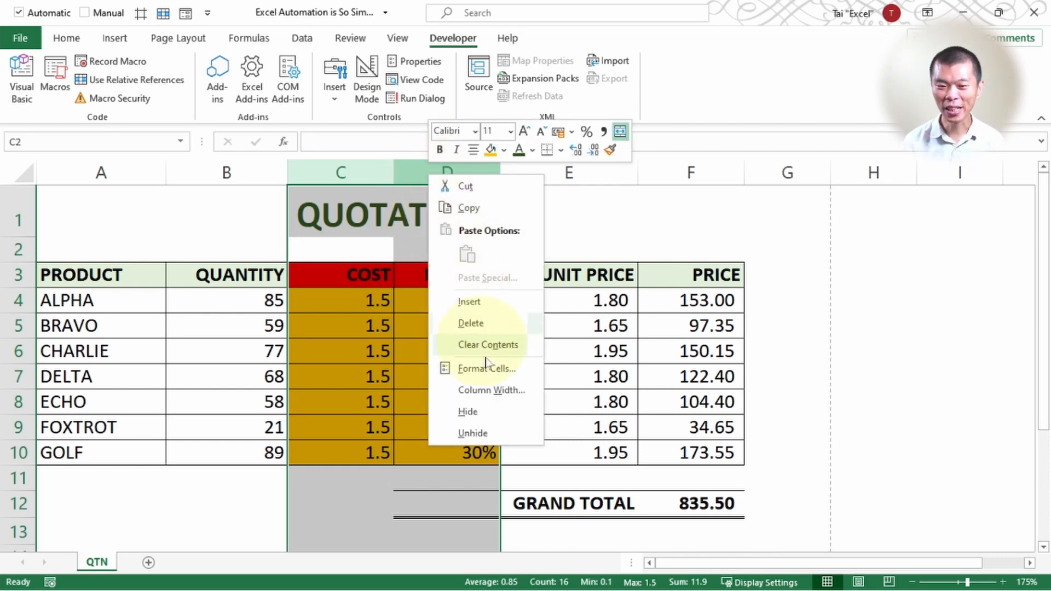
{"action": "left_click", "coordinate": [472, 413]}
{"action": "left_click", "coordinate": [468, 349]}
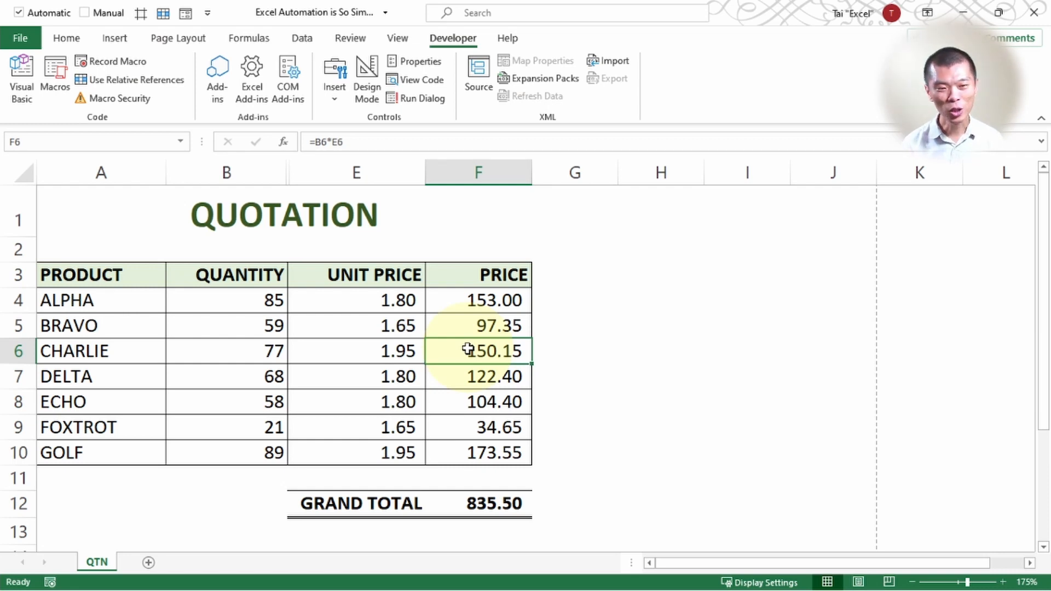
{"action": "left_click", "coordinate": [375, 300]}
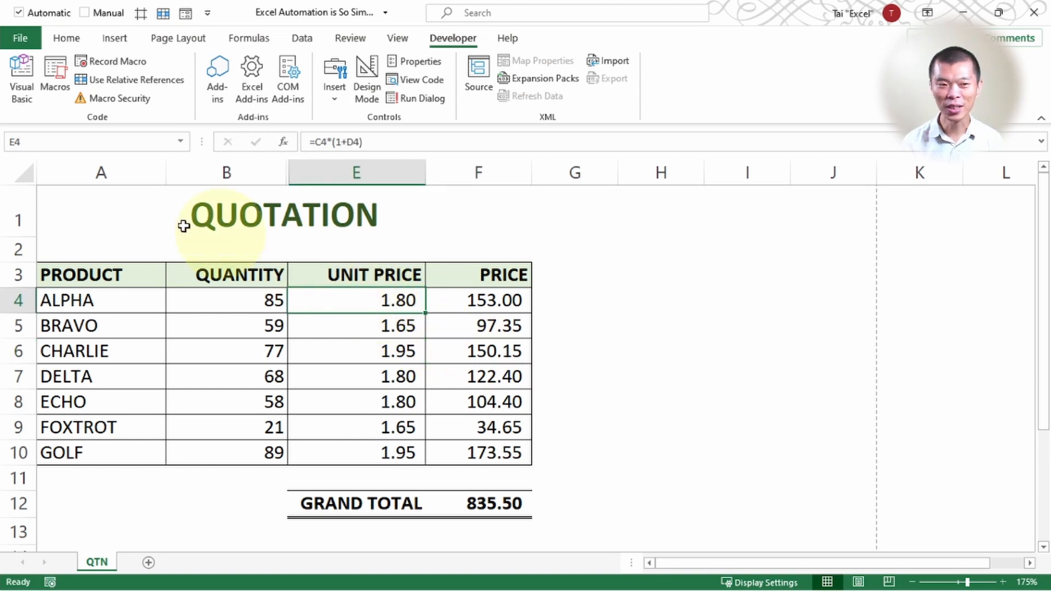
- Select the entire QTN sheet and limit the selection to visible cells only with Go To Special, then deselect
{"action": "left_click", "coordinate": [19, 181]}
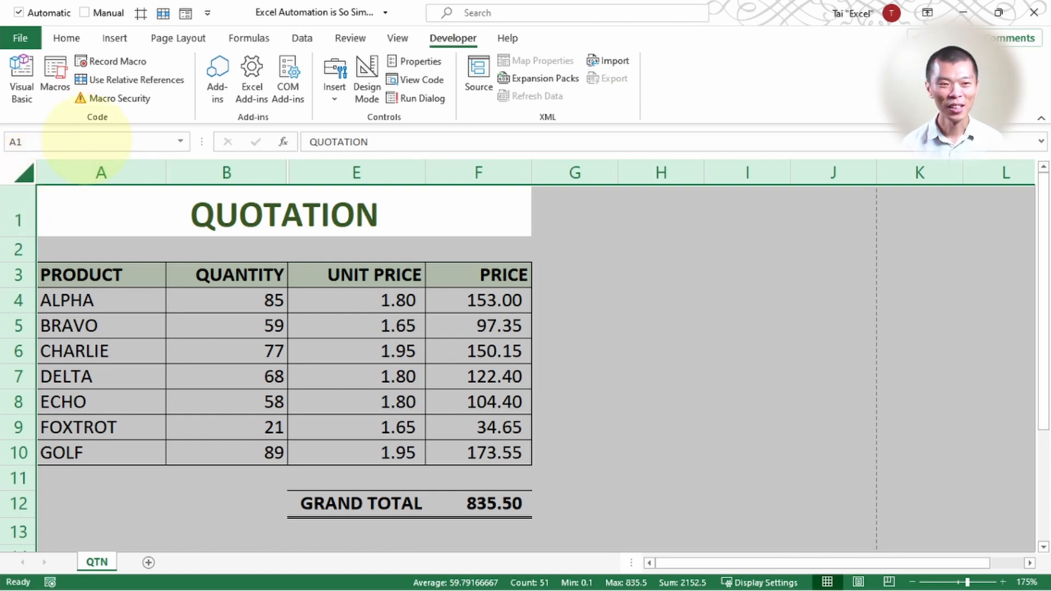
{"action": "left_click", "coordinate": [63, 38]}
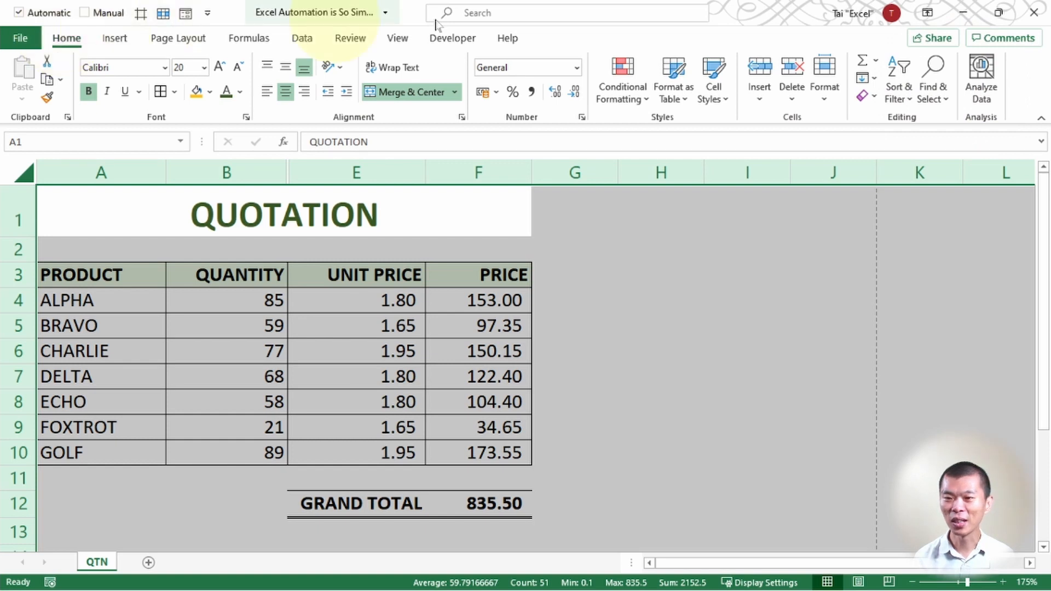
{"action": "left_click", "coordinate": [942, 93]}
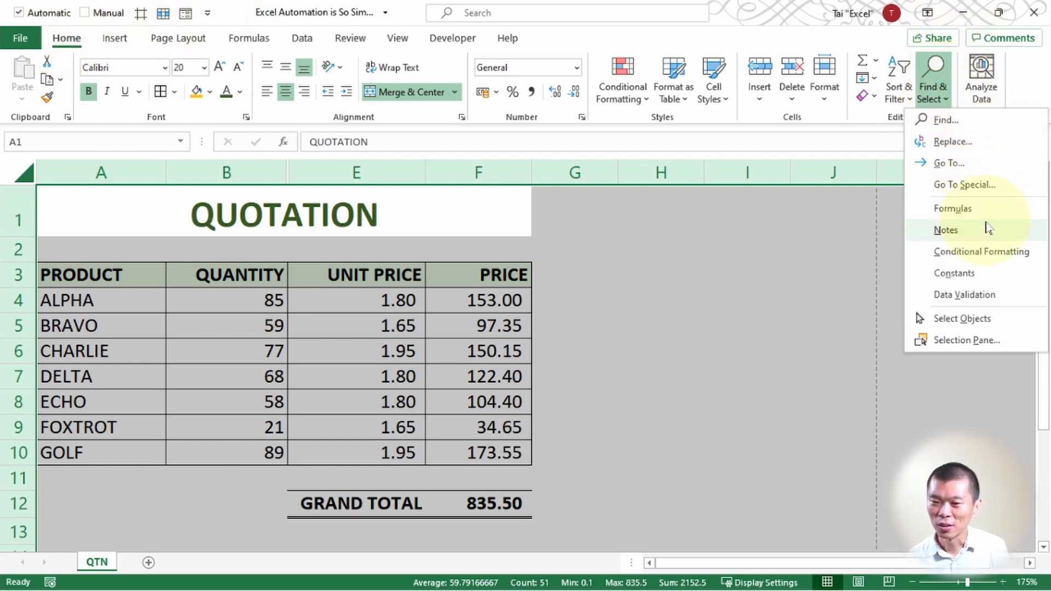
{"action": "left_click", "coordinate": [993, 189]}
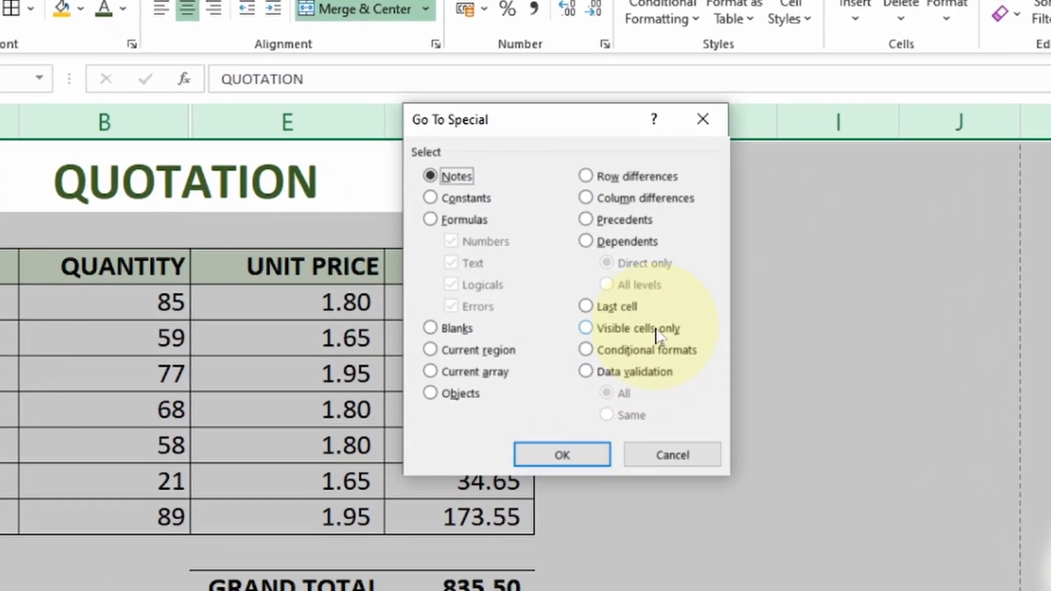
{"action": "left_click", "coordinate": [629, 322]}
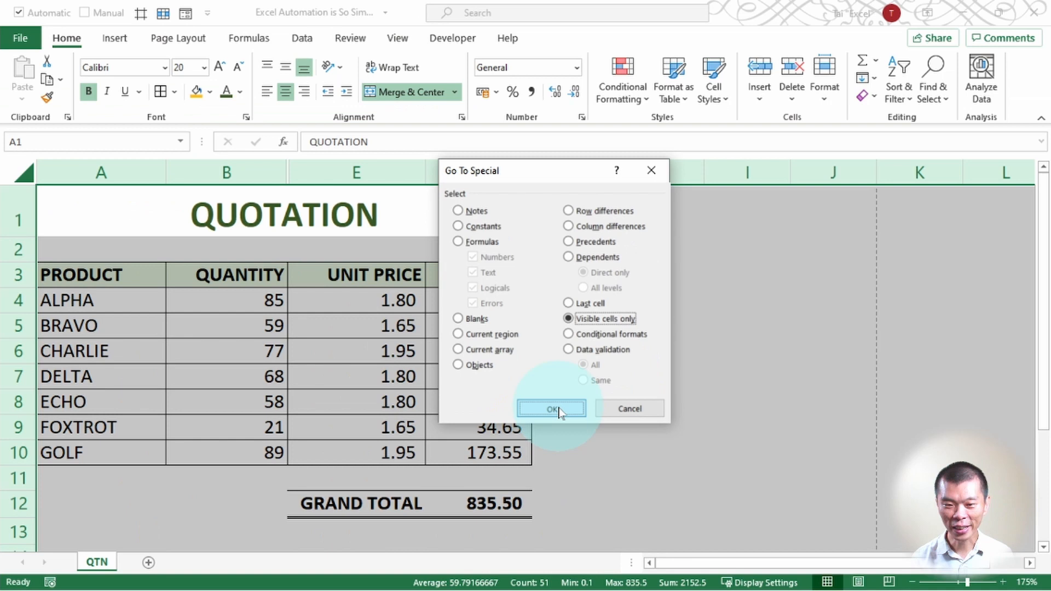
{"action": "left_click", "coordinate": [605, 474]}
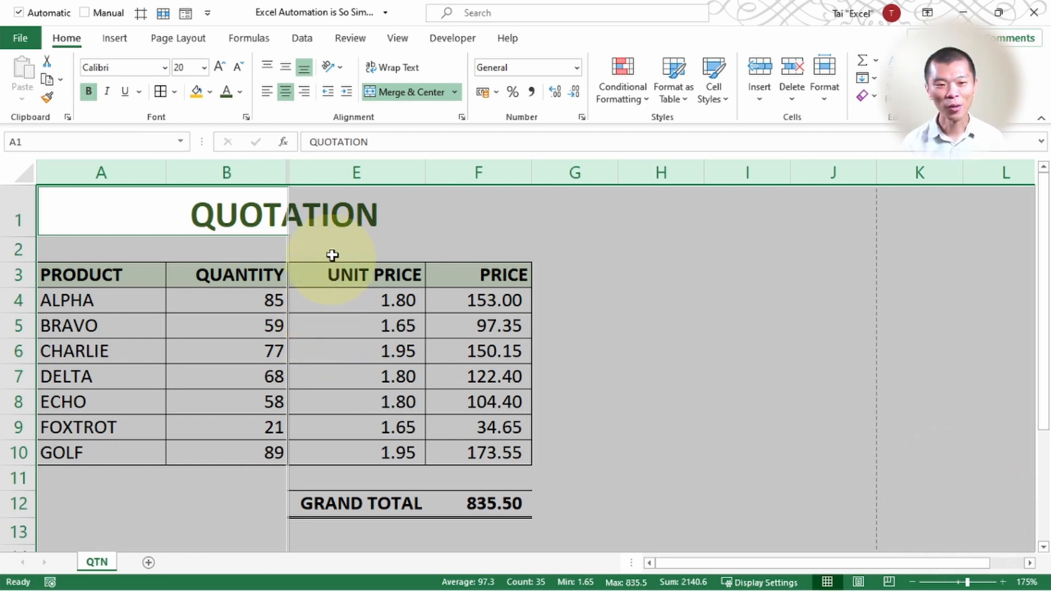
{"action": "left_click", "coordinate": [330, 229]}
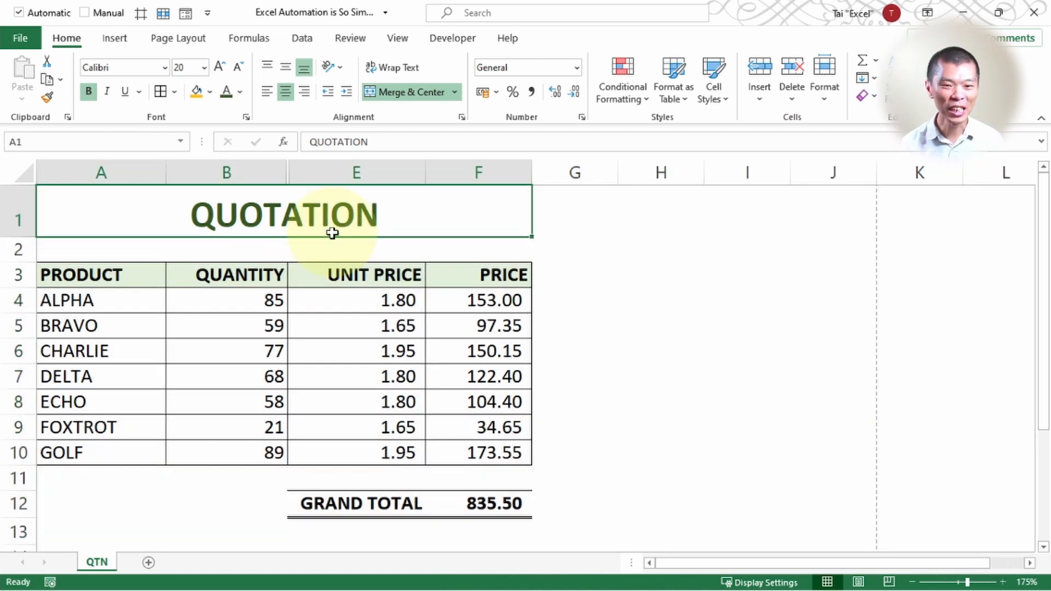
- Repeat the visible-cells-only selection on the whole sheet directly, without Go To Special, and return to the title cell
{"action": "left_click", "coordinate": [26, 176]}
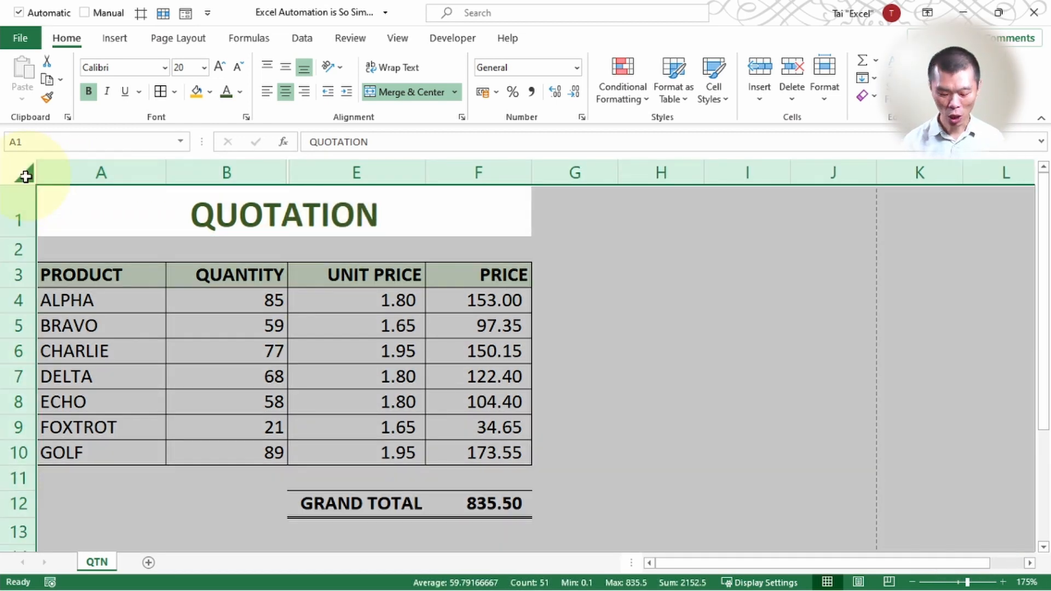
{"action": "key", "text": "alt+semicolon"}
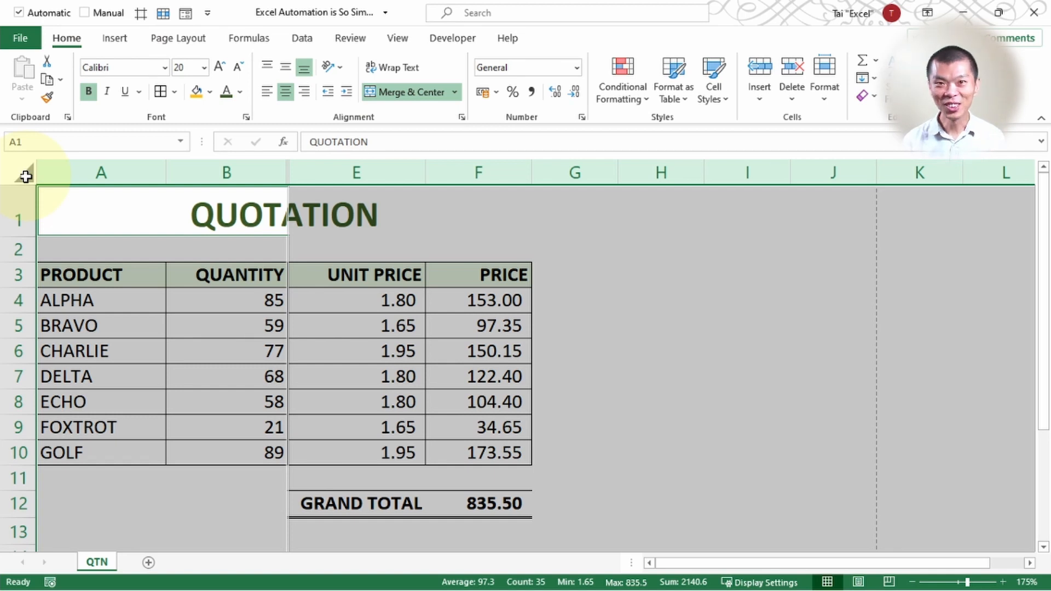
{"action": "left_click", "coordinate": [95, 211]}
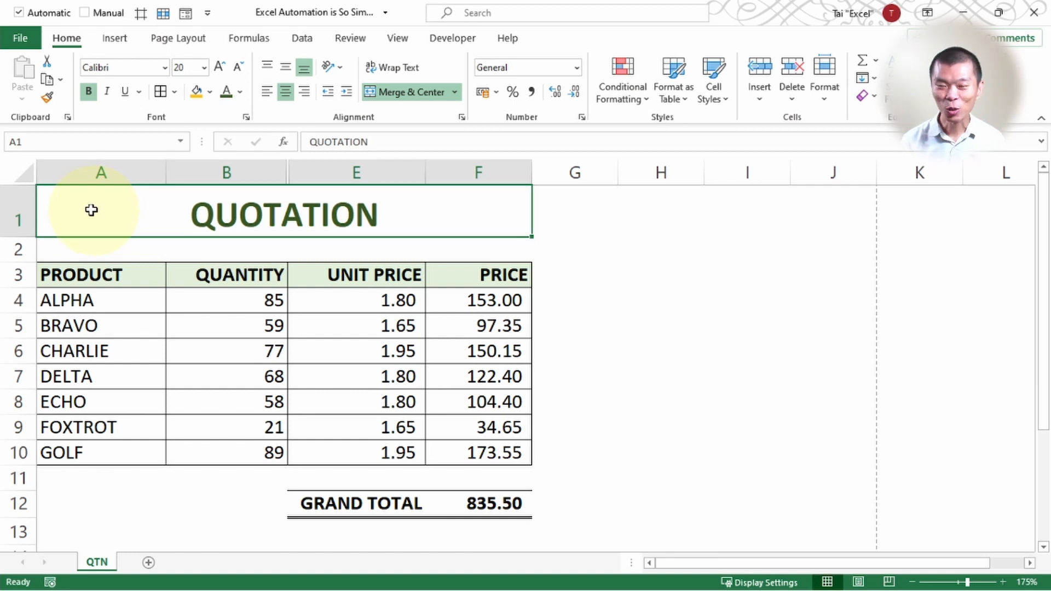
- Try to copy only the visible cells of the entire QTN sheet
{"action": "left_click", "coordinate": [10, 167]}
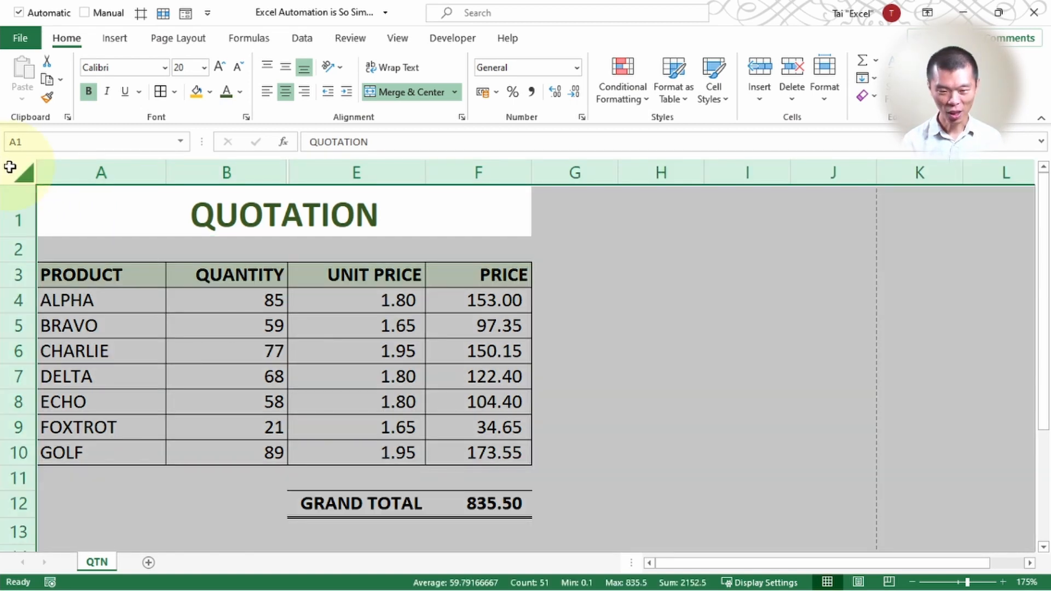
{"action": "key", "text": "alt+semicolon"}
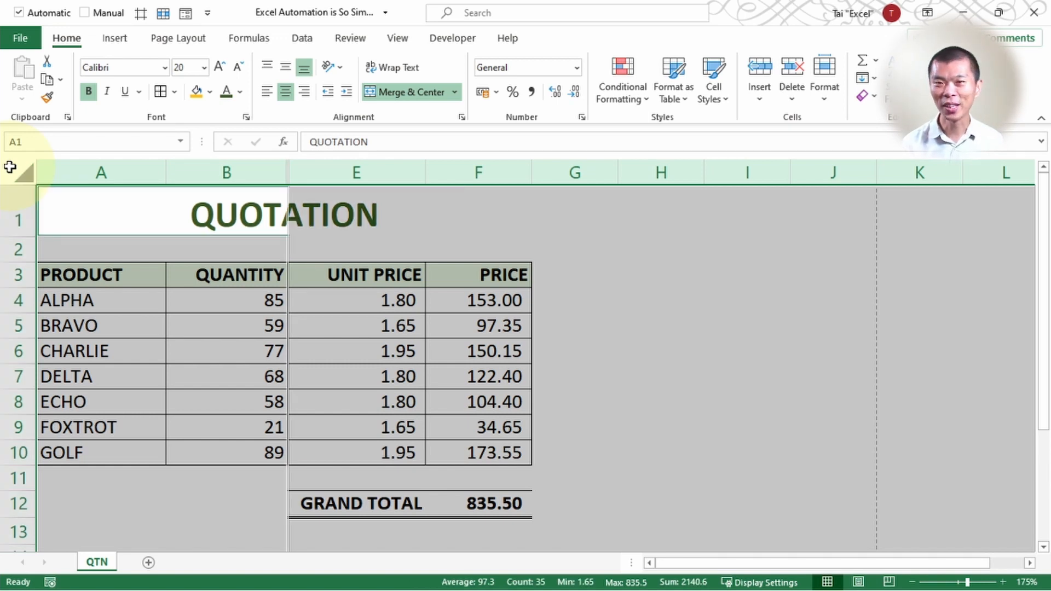
{"action": "key", "text": "ctrl+c"}
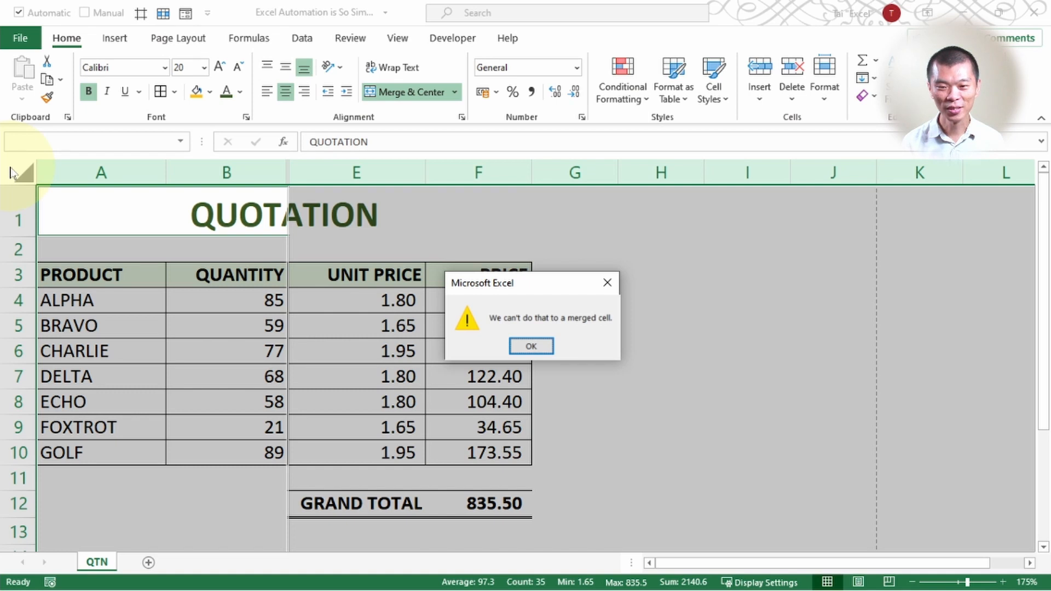
{"action": "left_click", "coordinate": [531, 347]}
- Unmerge the QUOTATION title in row 1, set its horizontal alignment to Center Across Selection, and check its individual cells
{"action": "left_click", "coordinate": [81, 209]}
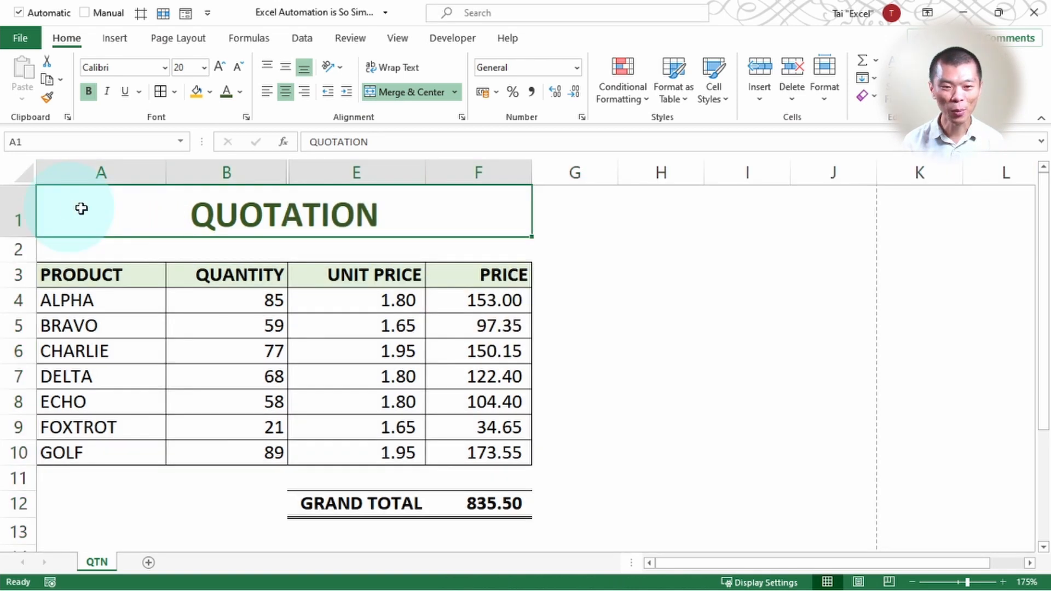
{"action": "left_click", "coordinate": [427, 98]}
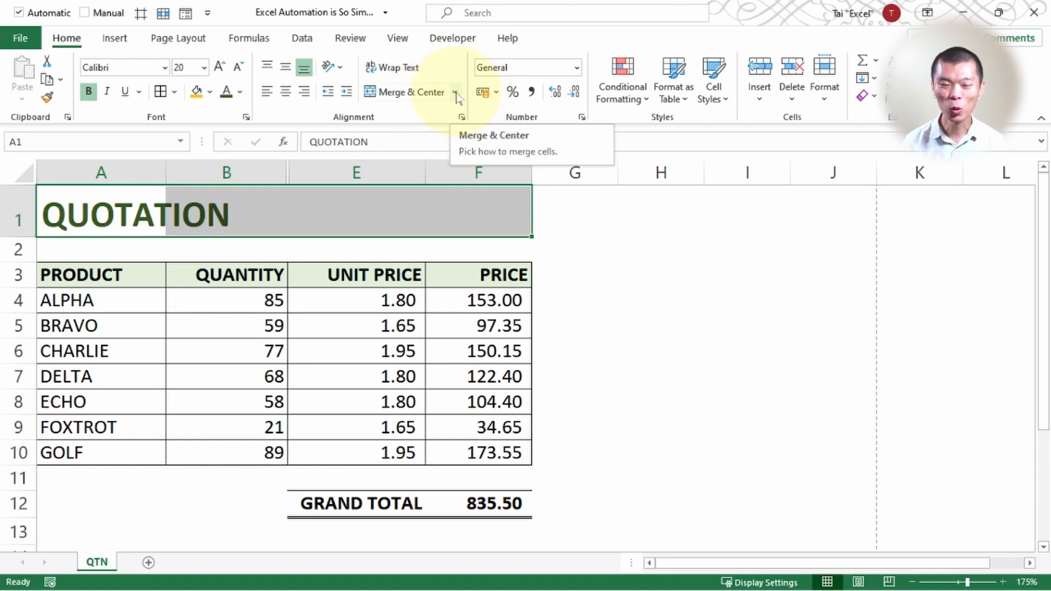
{"action": "right_click", "coordinate": [430, 213]}
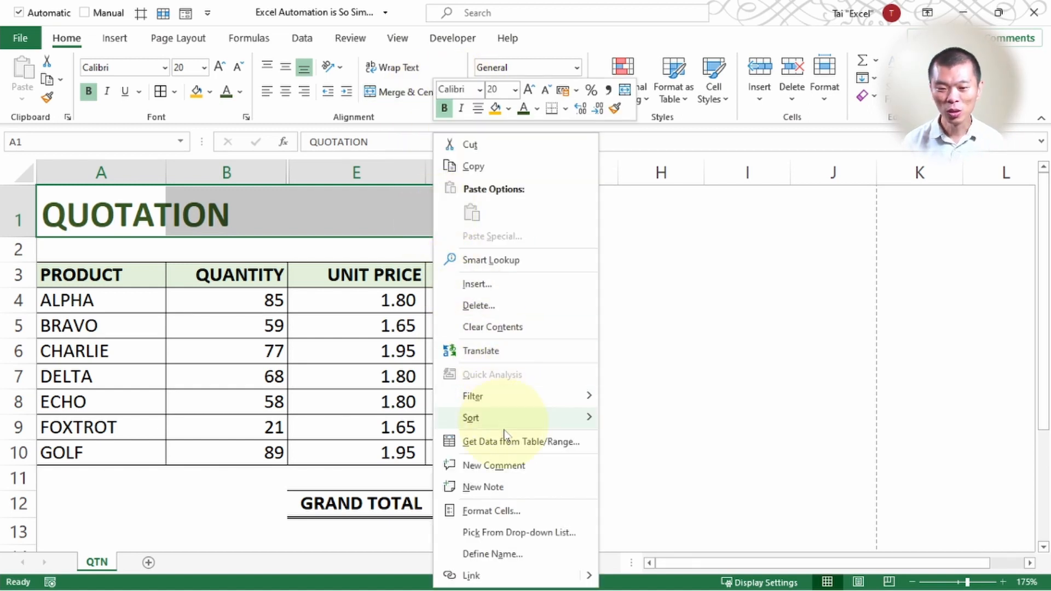
{"action": "left_click", "coordinate": [498, 510]}
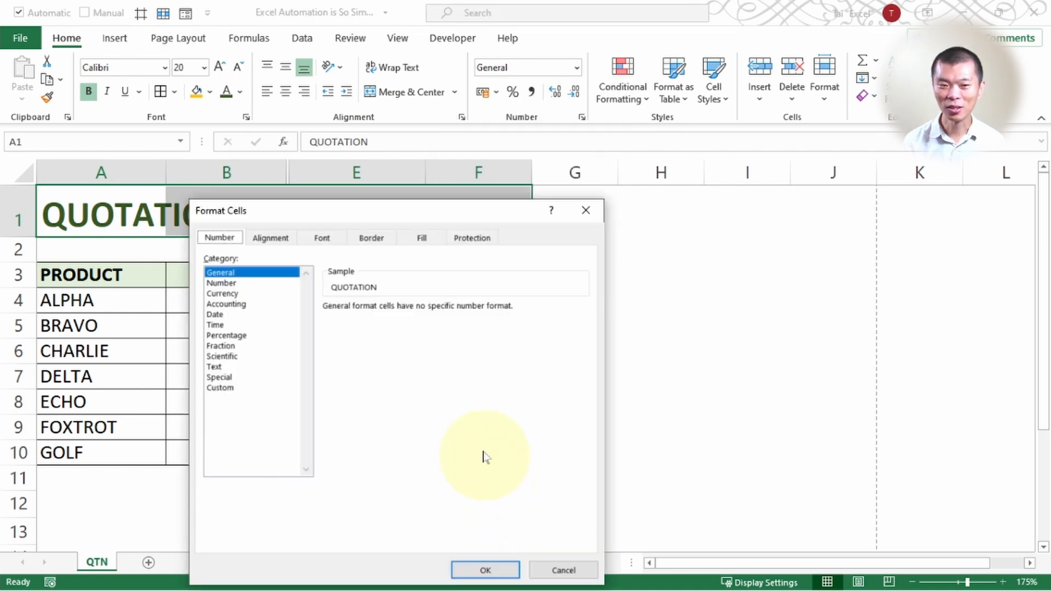
{"action": "left_click", "coordinate": [274, 241]}
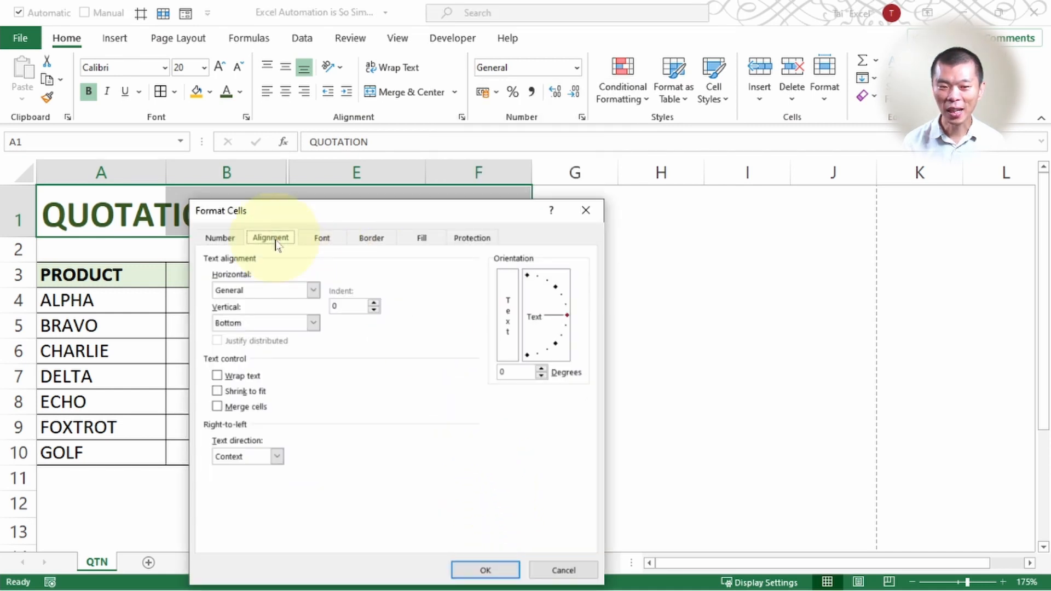
{"action": "left_click", "coordinate": [315, 325]}
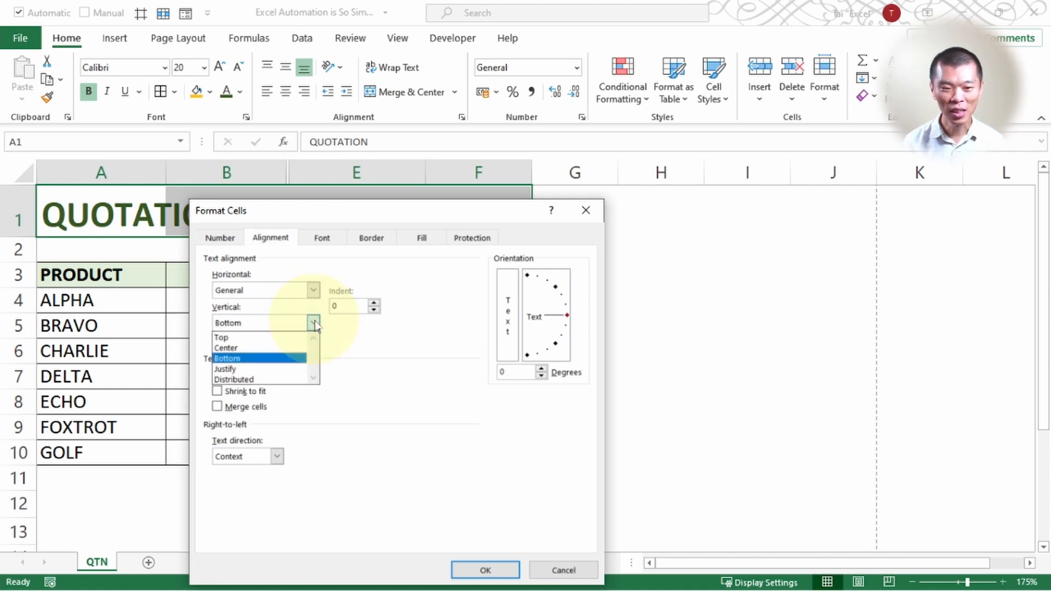
{"action": "left_click", "coordinate": [313, 291]}
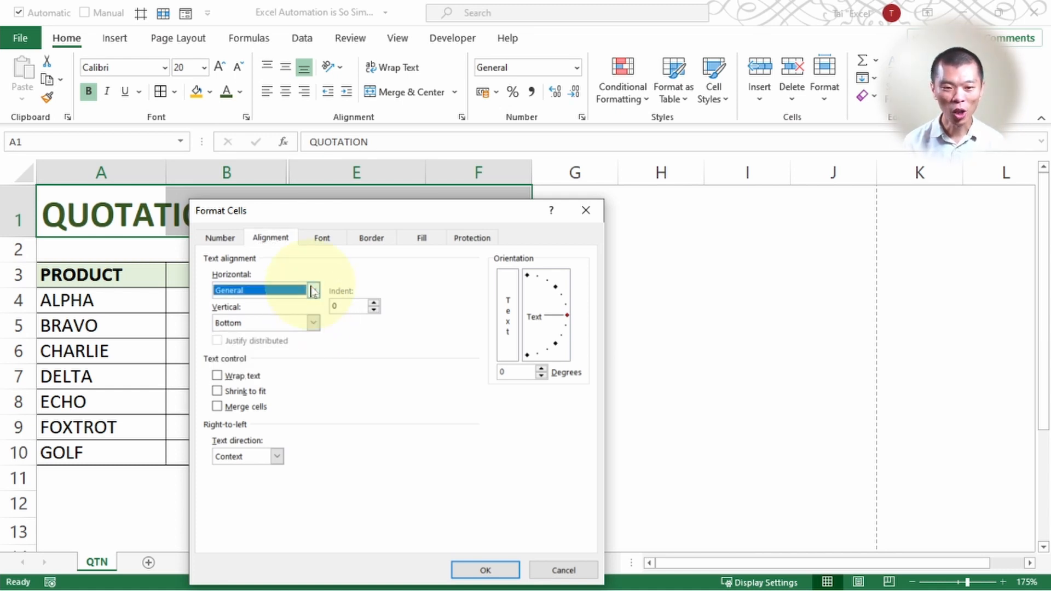
{"action": "left_click", "coordinate": [314, 290]}
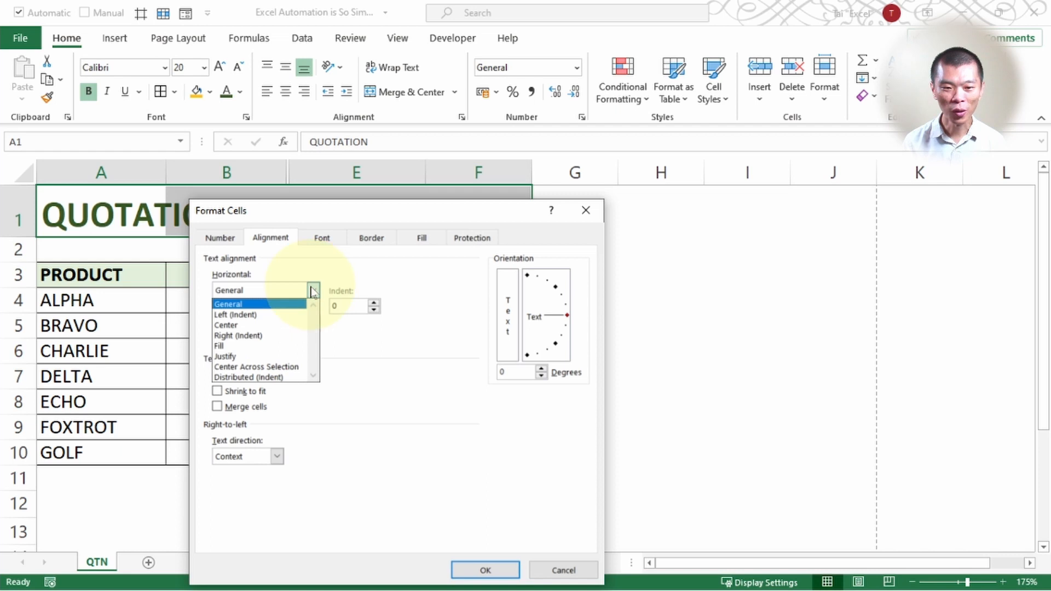
{"action": "left_click", "coordinate": [294, 368]}
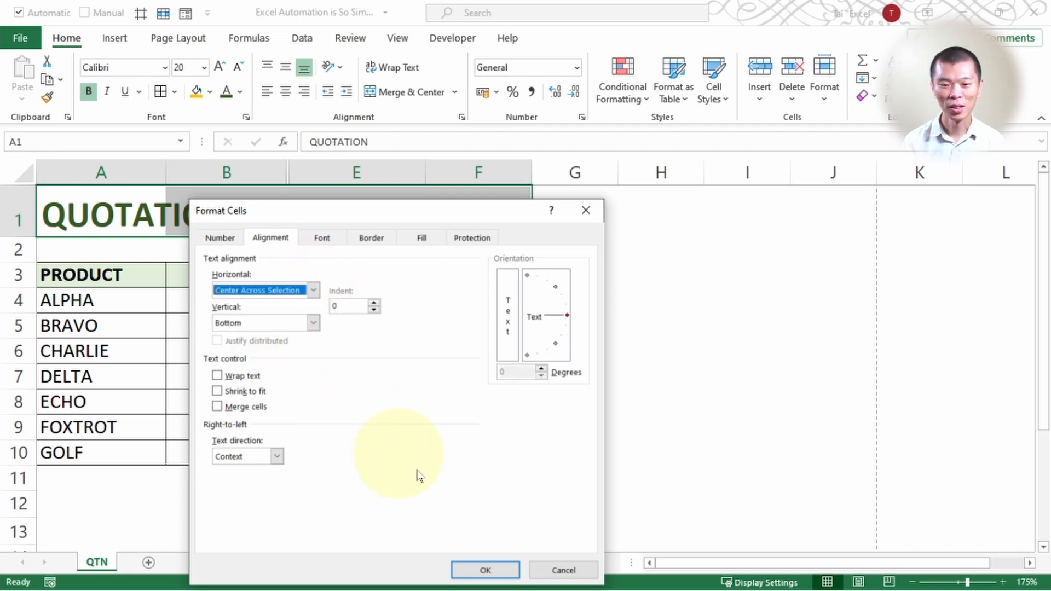
{"action": "left_click", "coordinate": [482, 571]}
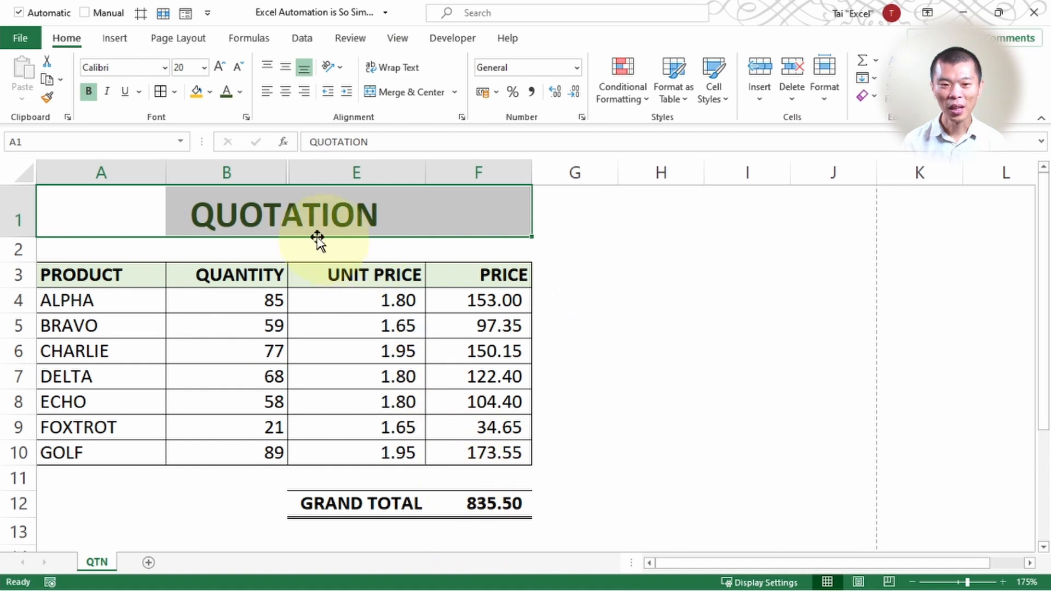
{"action": "left_click", "coordinate": [278, 218]}
{"action": "left_click", "coordinate": [368, 215]}
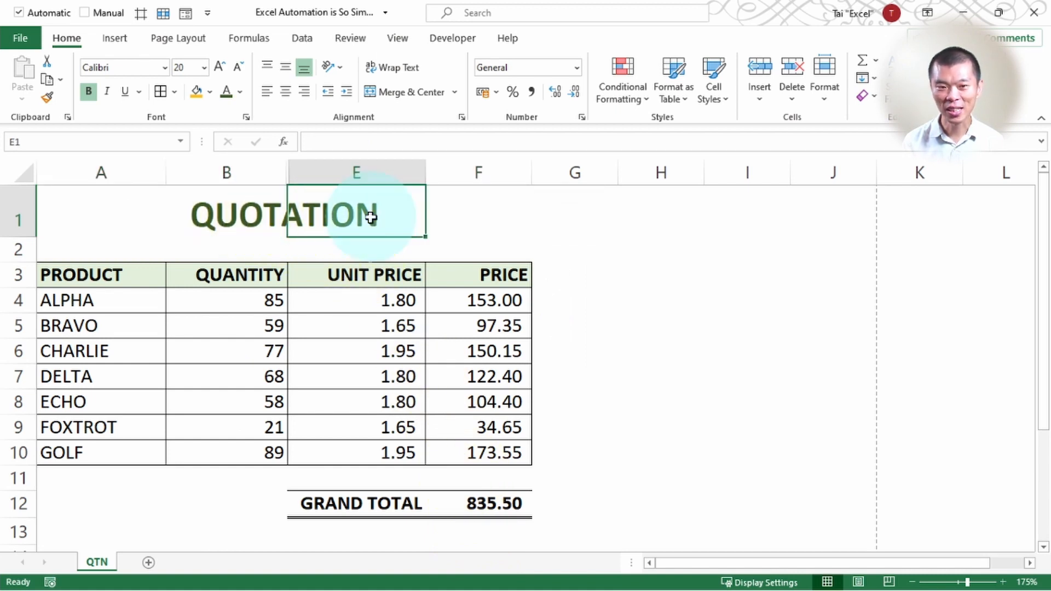
{"action": "left_click", "coordinate": [458, 218]}
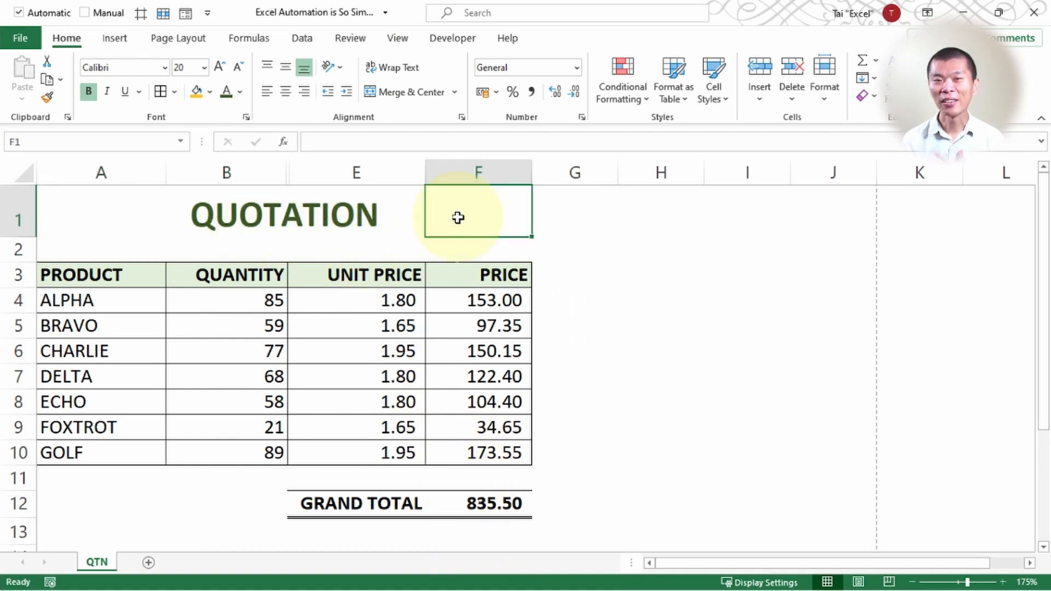
- Paste a copy of only the visible cells of the whole QTN sheet into a new workbook, and close that test workbook
{"action": "left_click", "coordinate": [25, 177]}
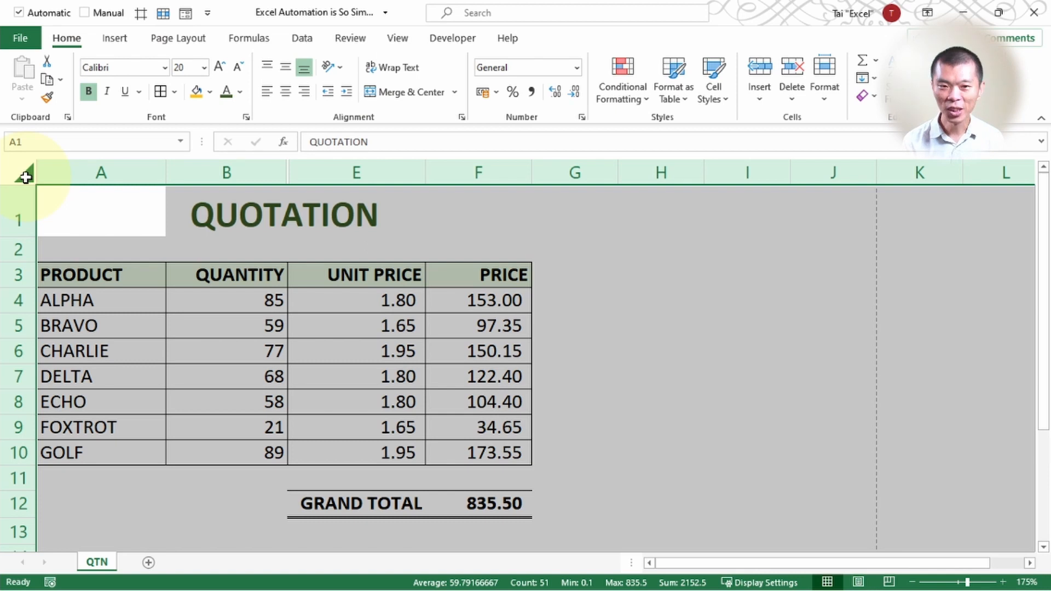
{"action": "key", "text": "alt+semicolon"}
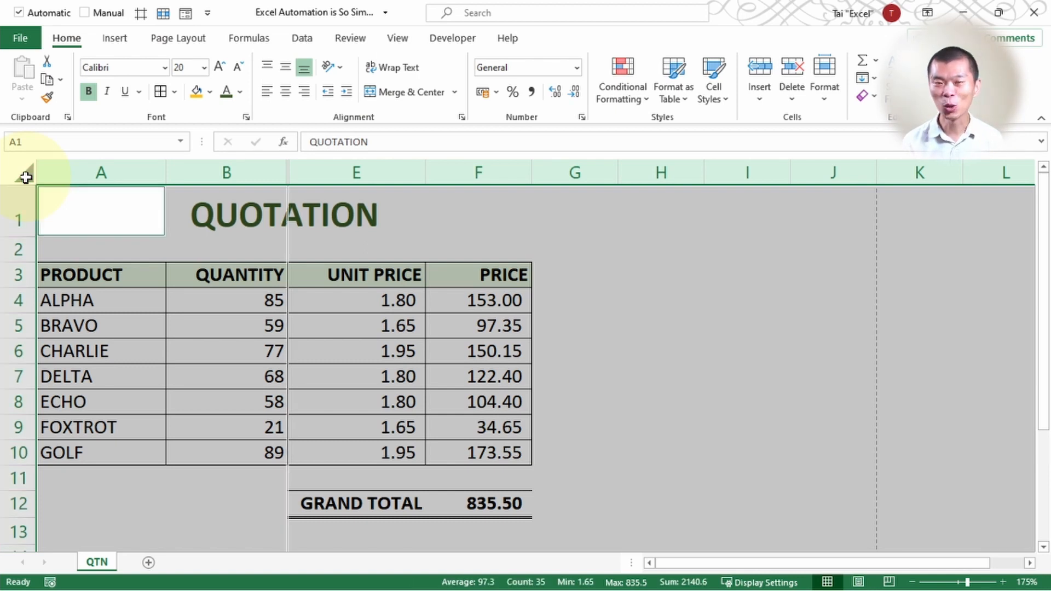
{"action": "key", "text": "ctrl+c"}
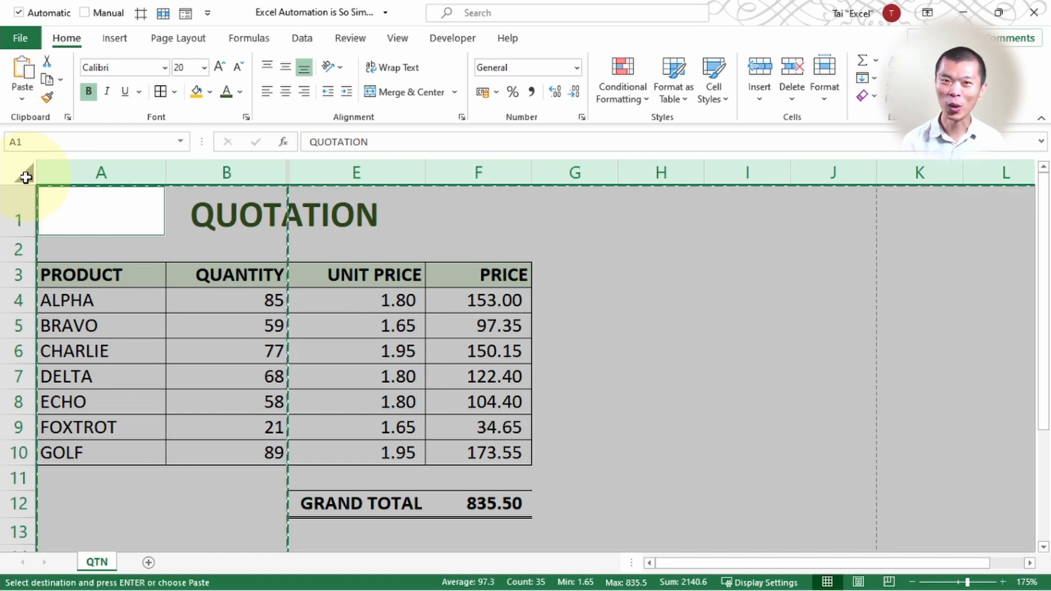
{"action": "key", "text": "ctrl+n"}
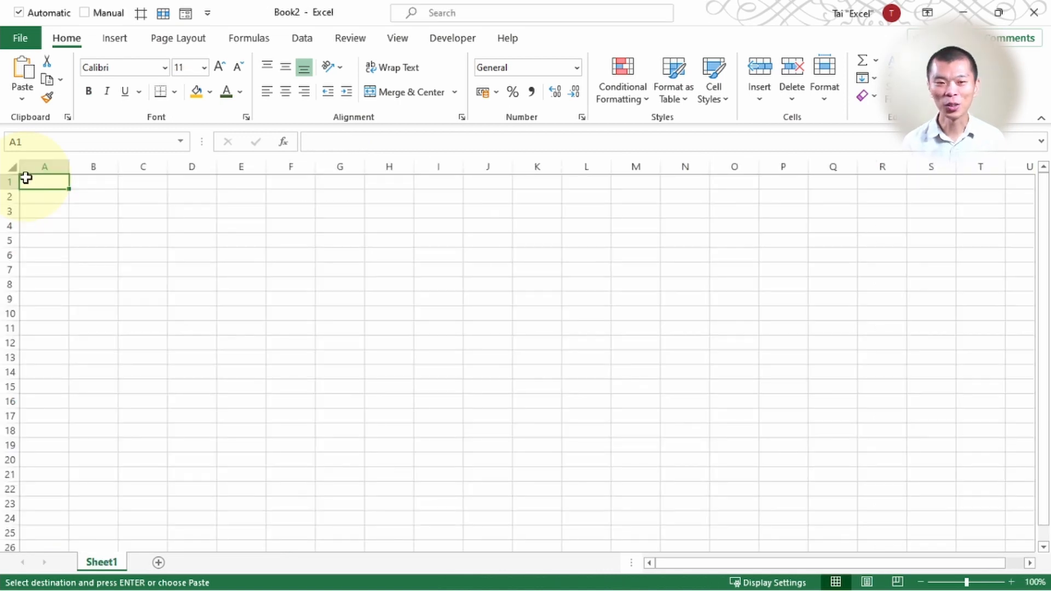
{"action": "key", "text": "ctrl+v"}
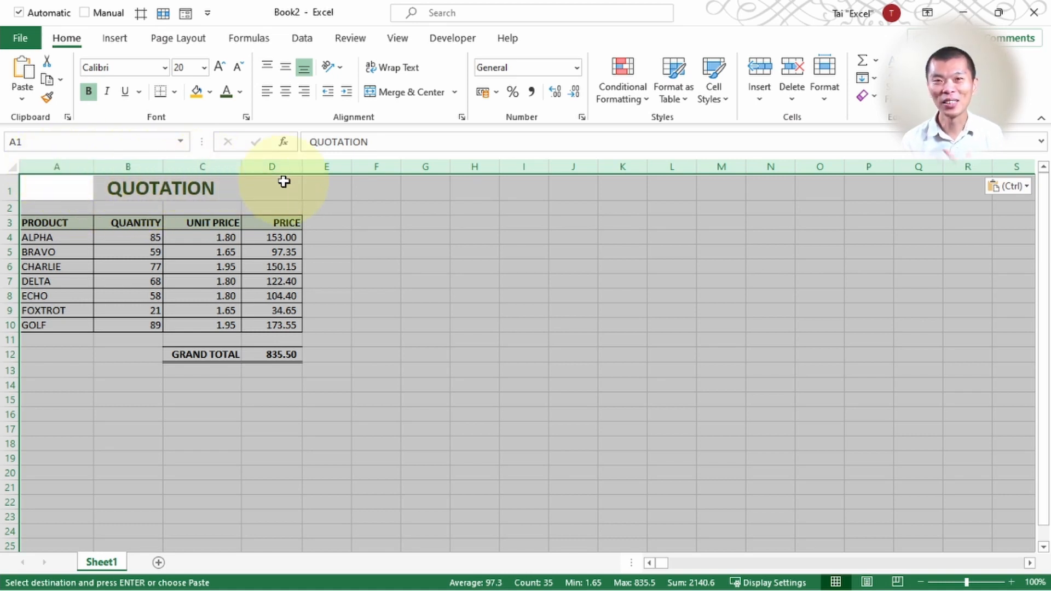
{"action": "left_click", "coordinate": [65, 184]}
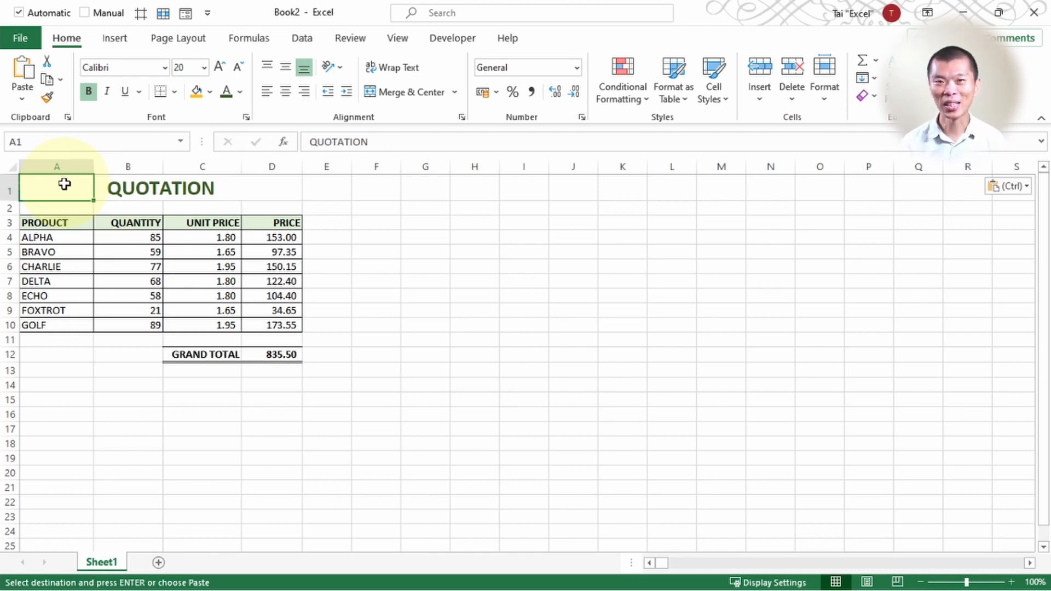
{"action": "key", "text": "Escape"}
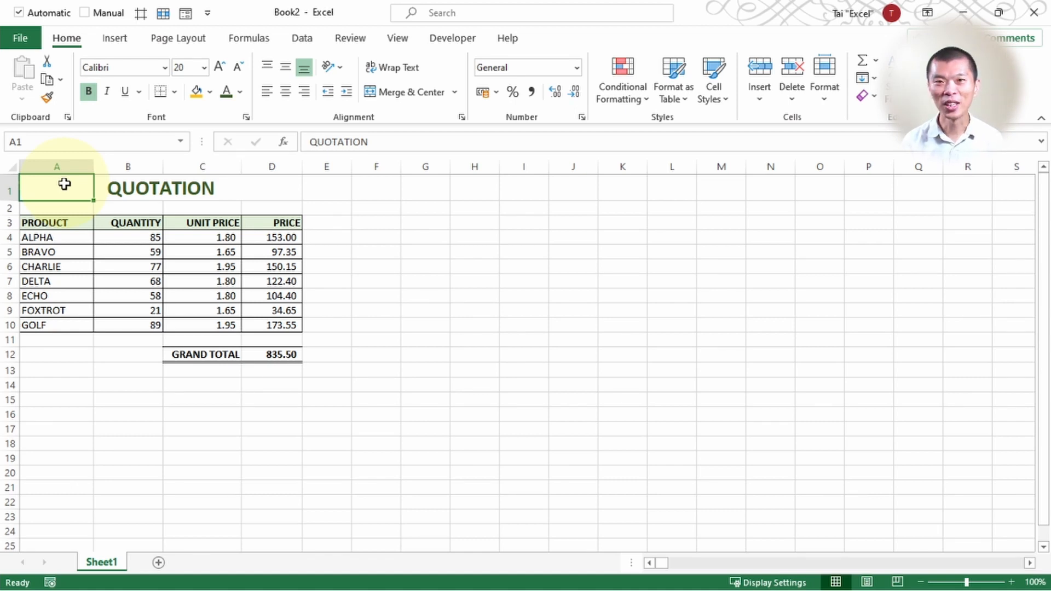
{"action": "key", "text": "ctrl+w"}
{"action": "left_click", "coordinate": [590, 396]}
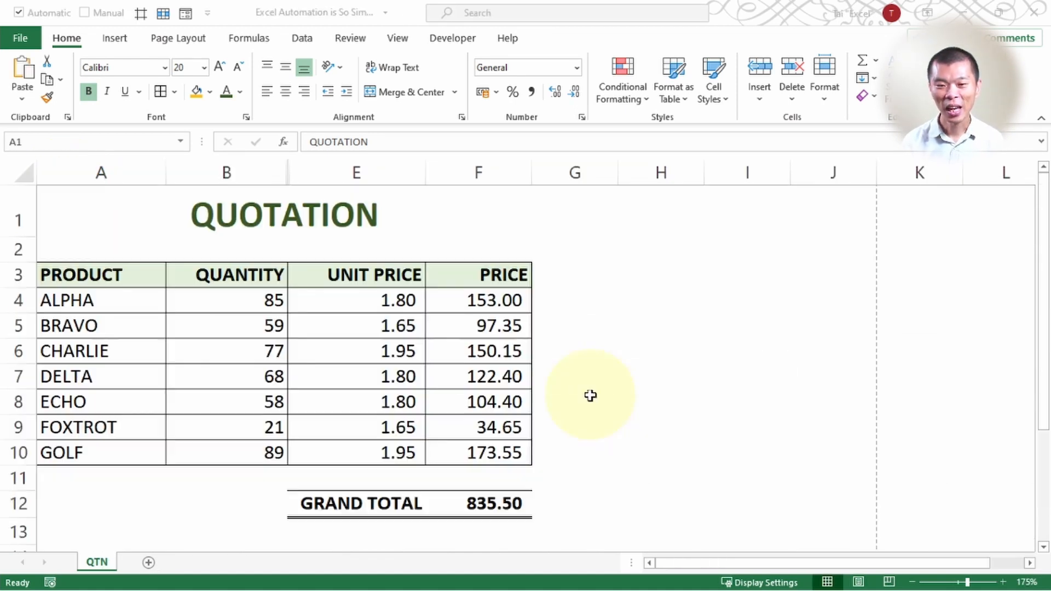
- With cell A1 of the QTN sheet selected, start recording a macro named FinalizeWorksheet, stored in This Workbook
{"action": "left_click", "coordinate": [292, 253]}
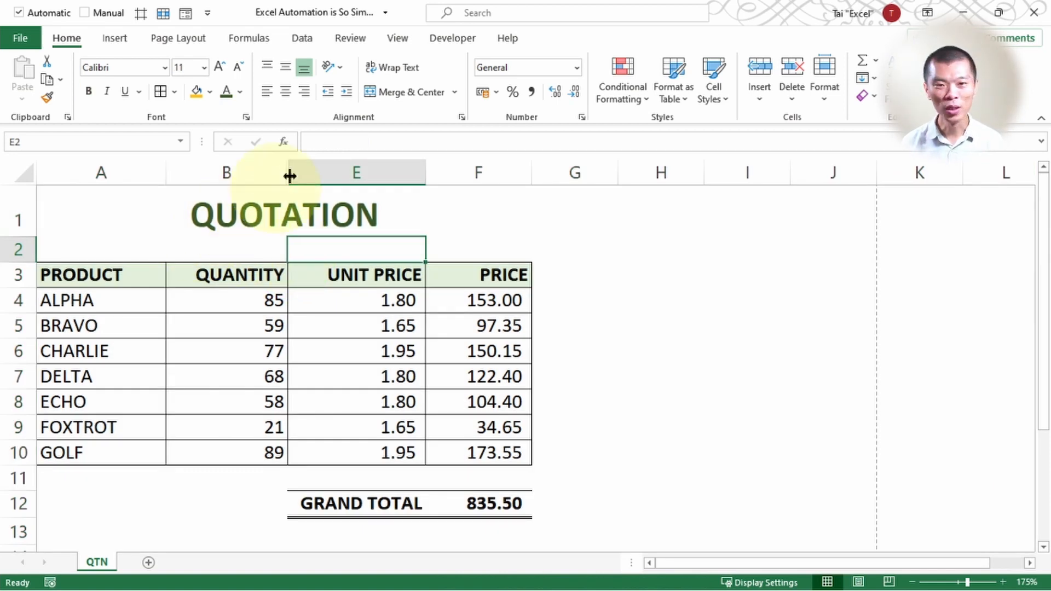
{"action": "left_click", "coordinate": [93, 198]}
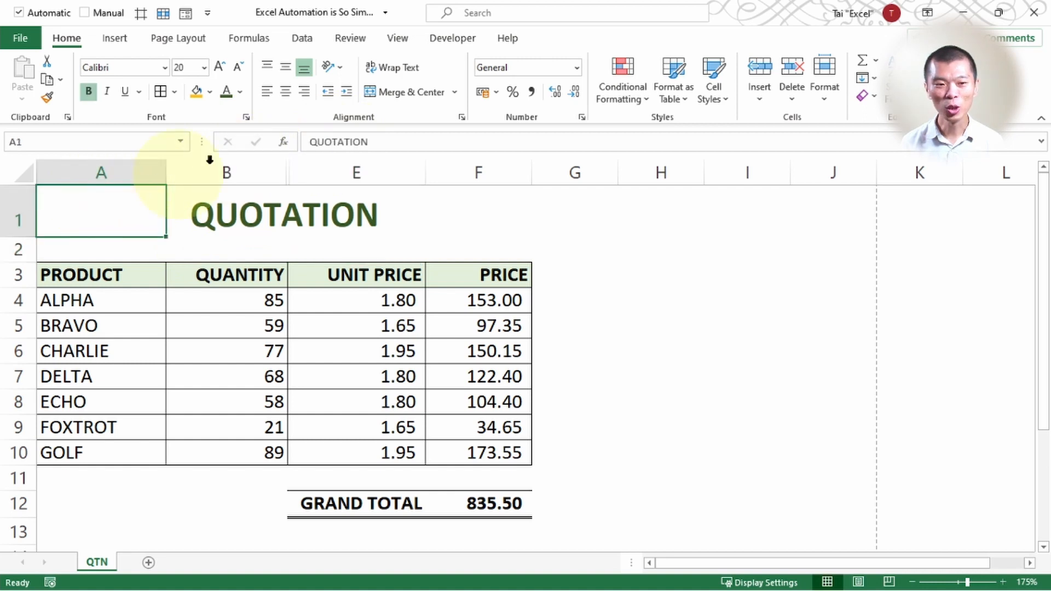
{"action": "left_click", "coordinate": [438, 39]}
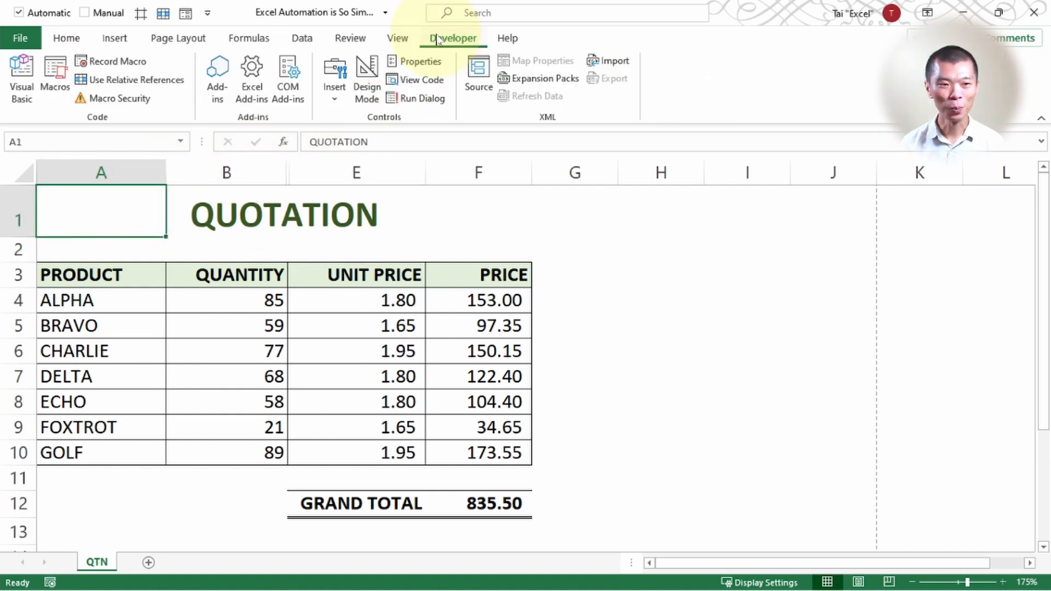
{"action": "left_click", "coordinate": [94, 63]}
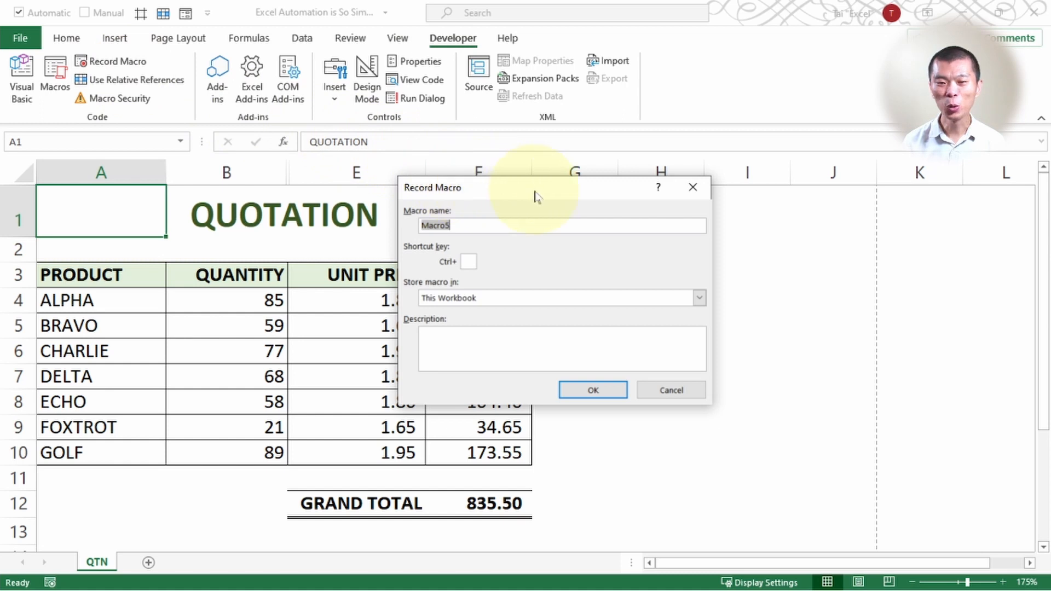
{"action": "left_click_drag", "start_coordinate": [535, 196], "coordinate": [446, 182]}
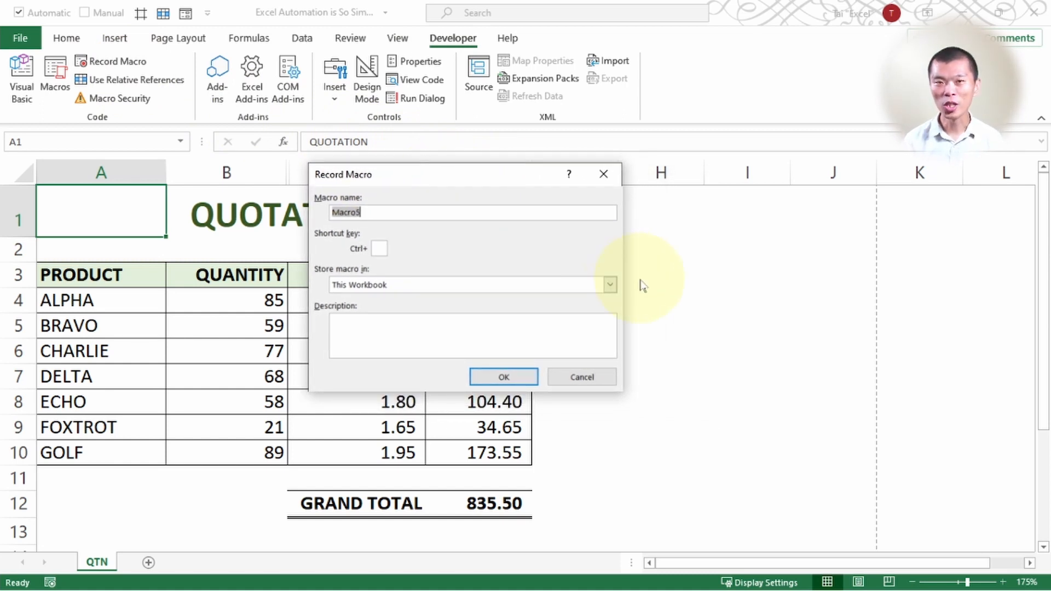
{"action": "type", "text": "Finalize"}
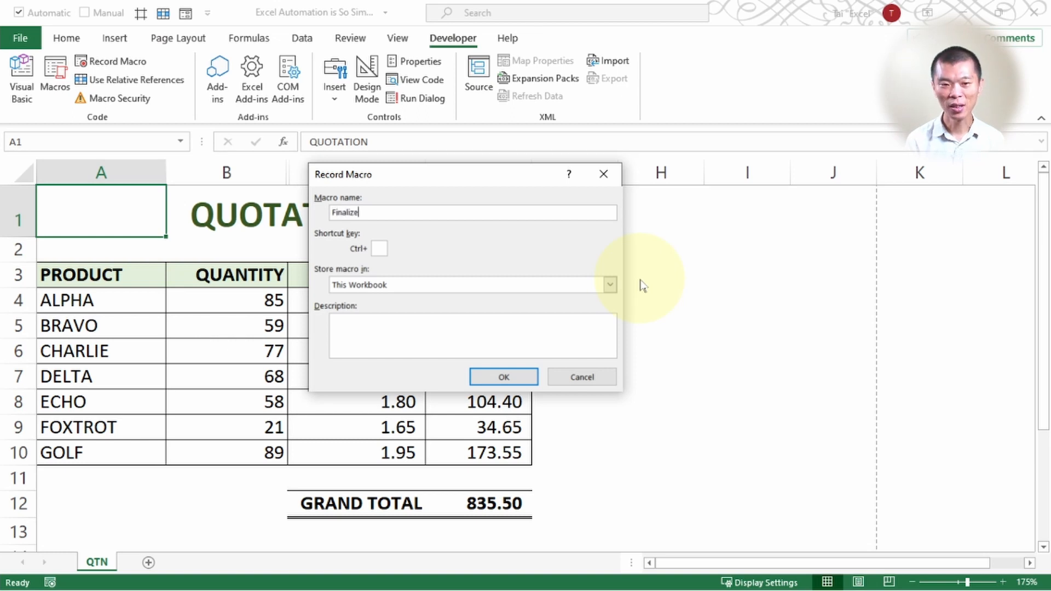
{"action": "type", "text": "Wor"}
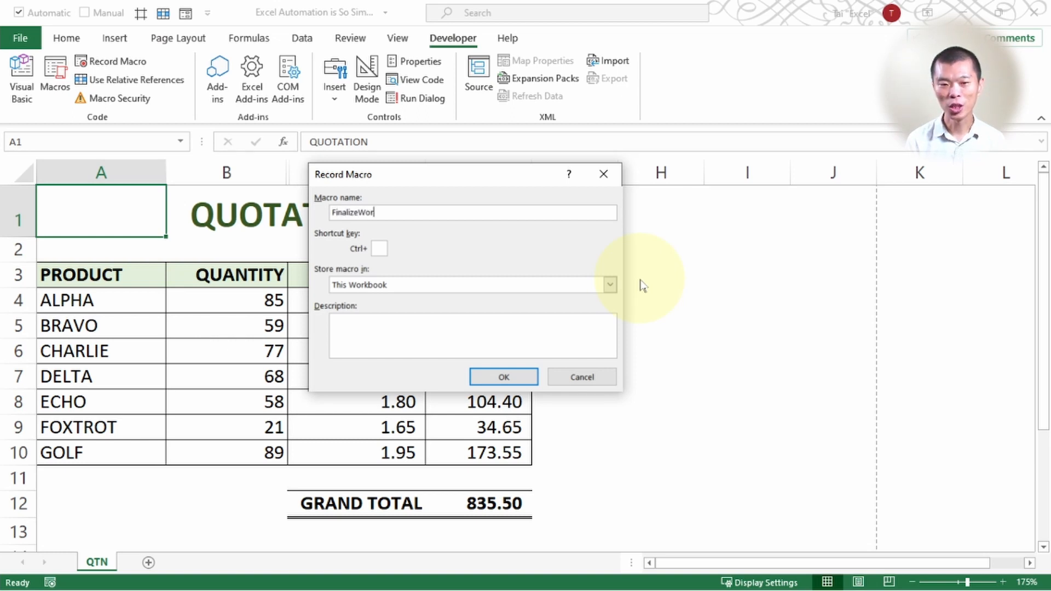
{"action": "type", "text": "ksheet"}
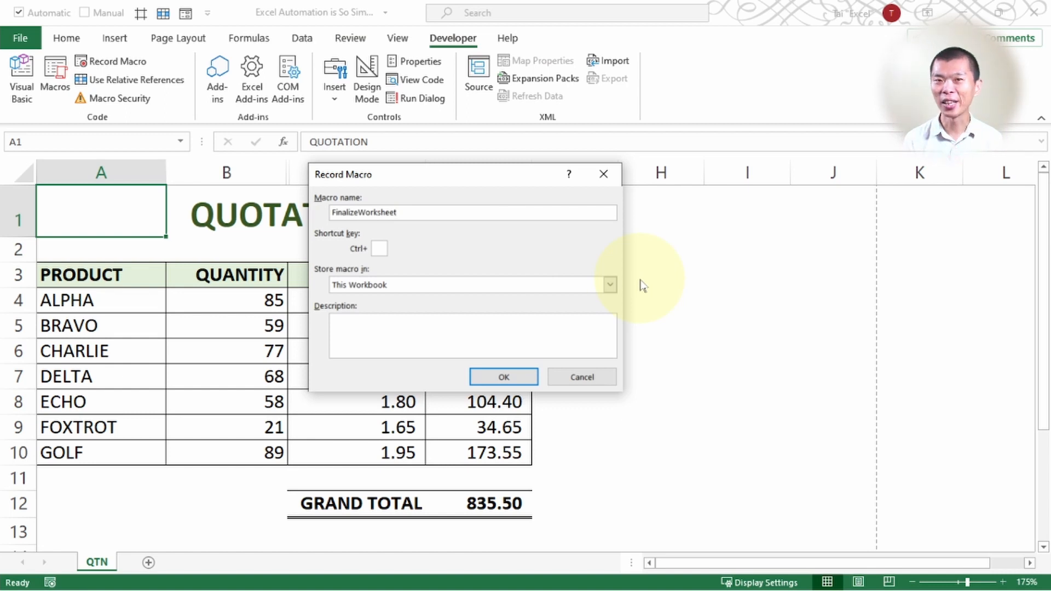
{"action": "left_click", "coordinate": [523, 379]}
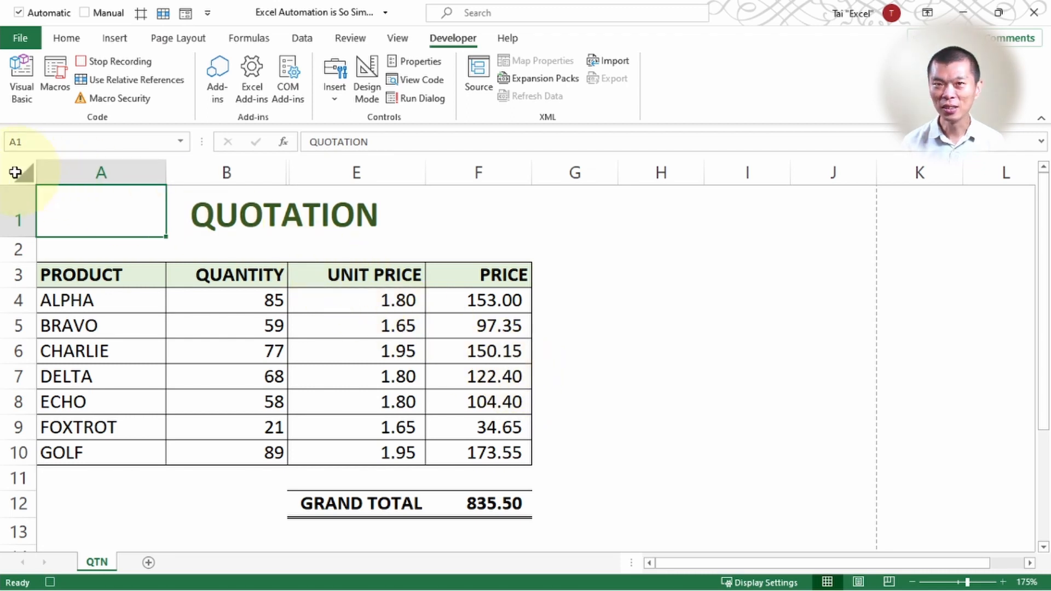
- Copy the entire QTN sheet and paste only its values into a new workbook
{"action": "left_click", "coordinate": [15, 173]}
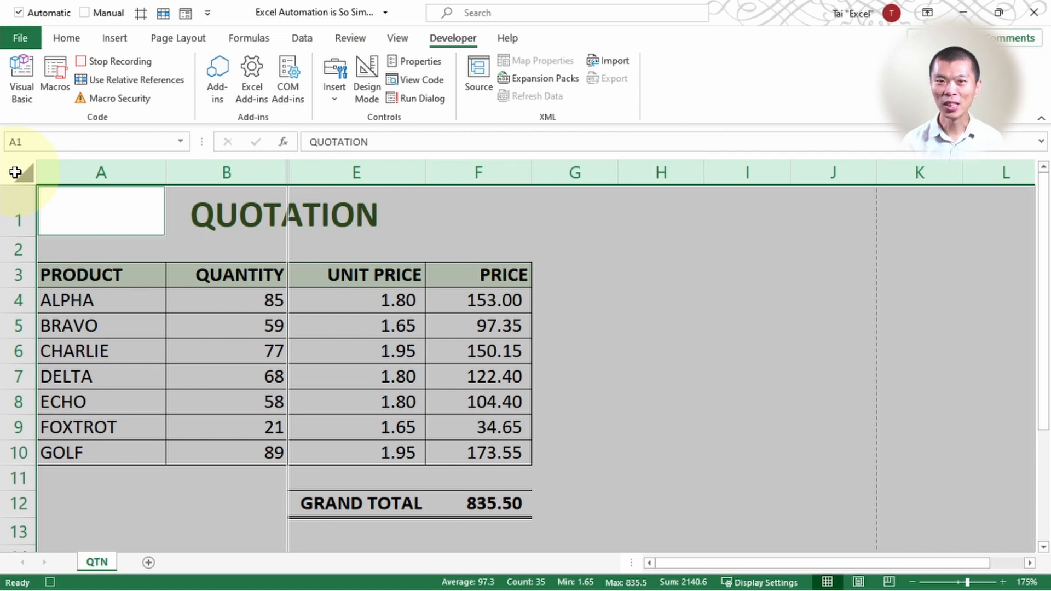
{"action": "key", "text": "ctrl+c"}
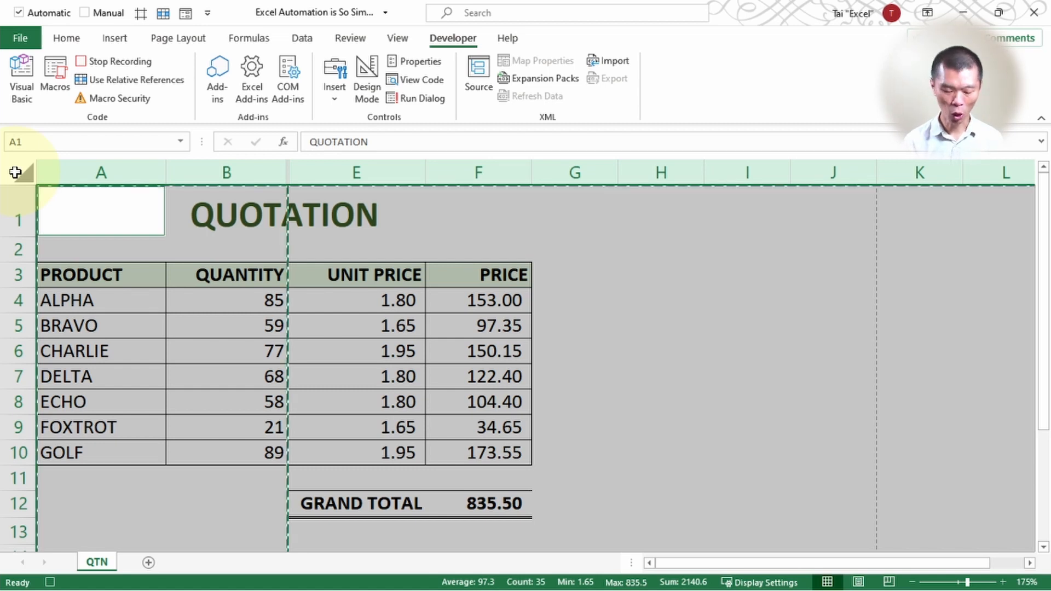
{"action": "key", "text": "ctrl+n"}
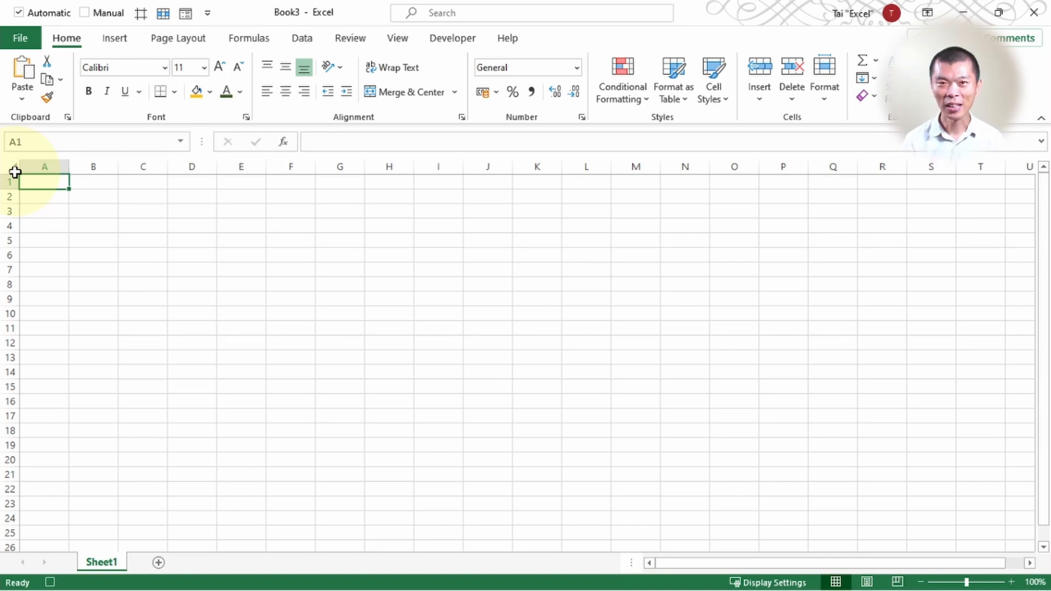
{"action": "key", "text": "ctrl+alt+v"}
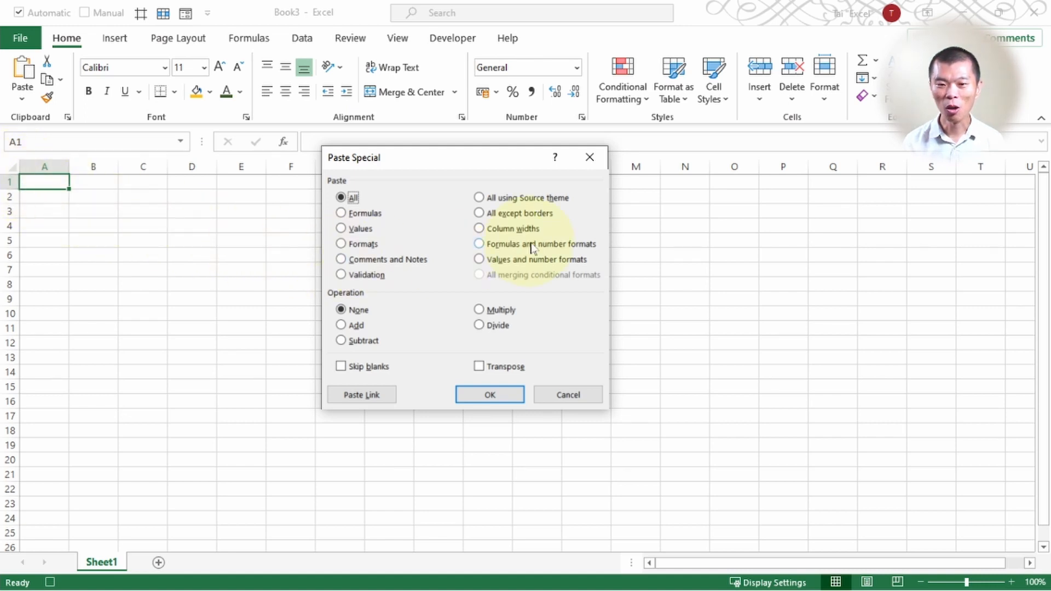
{"action": "left_click", "coordinate": [344, 230]}
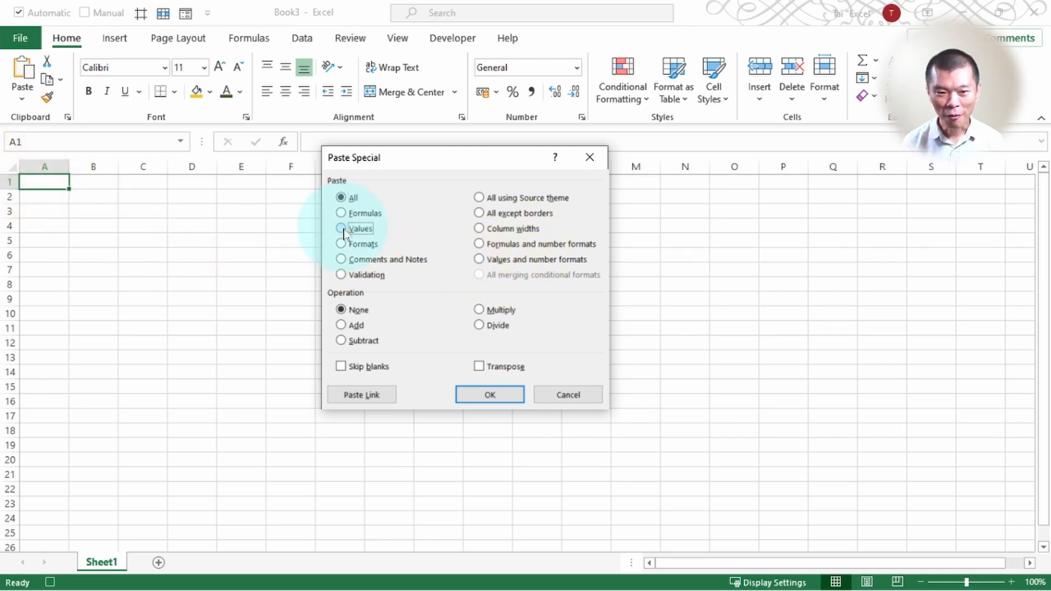
{"action": "left_click", "coordinate": [490, 394]}
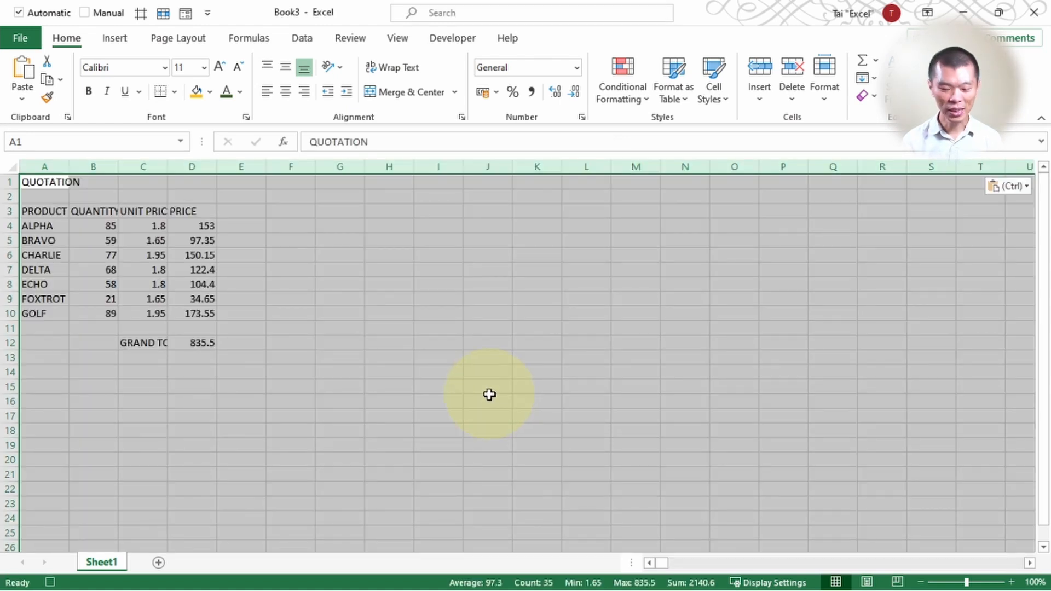
- Paste the copied sheet's formats over the pasted values in the new workbook
{"action": "key", "text": "ctrl+alt+v"}
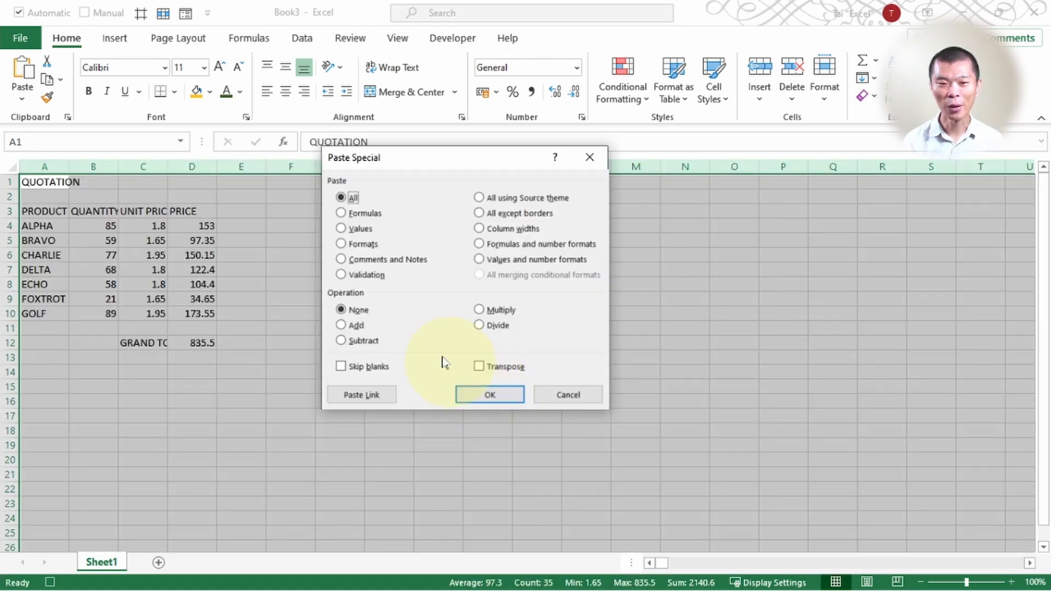
{"action": "left_click", "coordinate": [363, 242]}
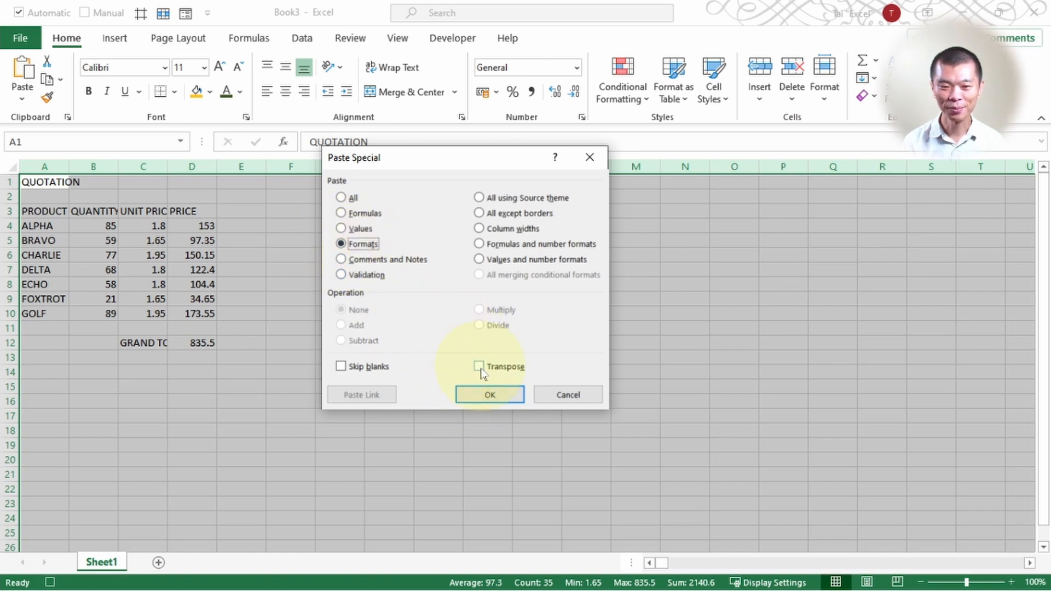
{"action": "left_click", "coordinate": [488, 395]}
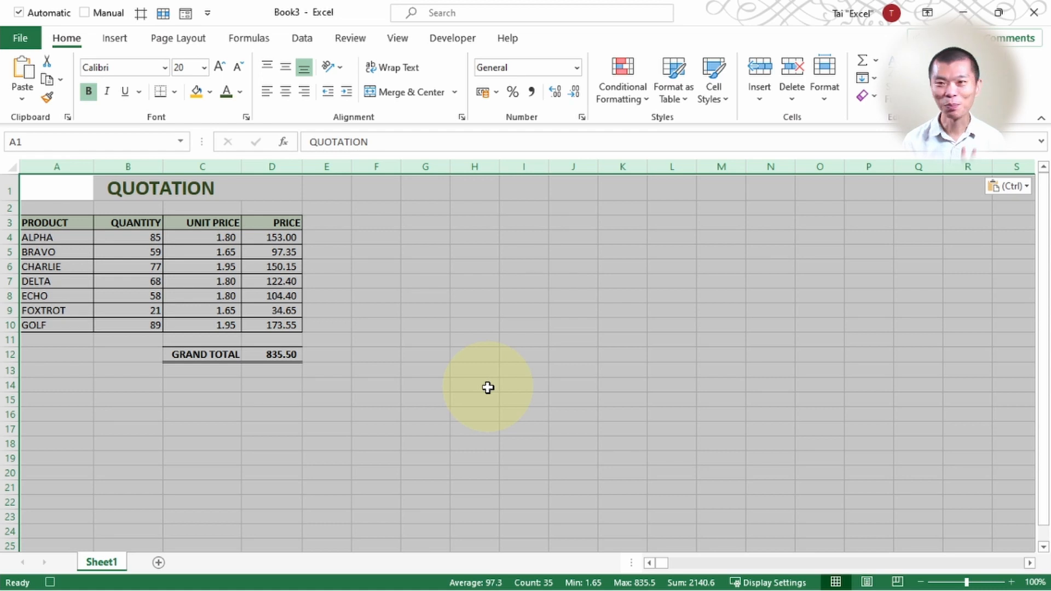
- Select cell A1 and turn off the gridlines in the new workbook
{"action": "left_click", "coordinate": [65, 188]}
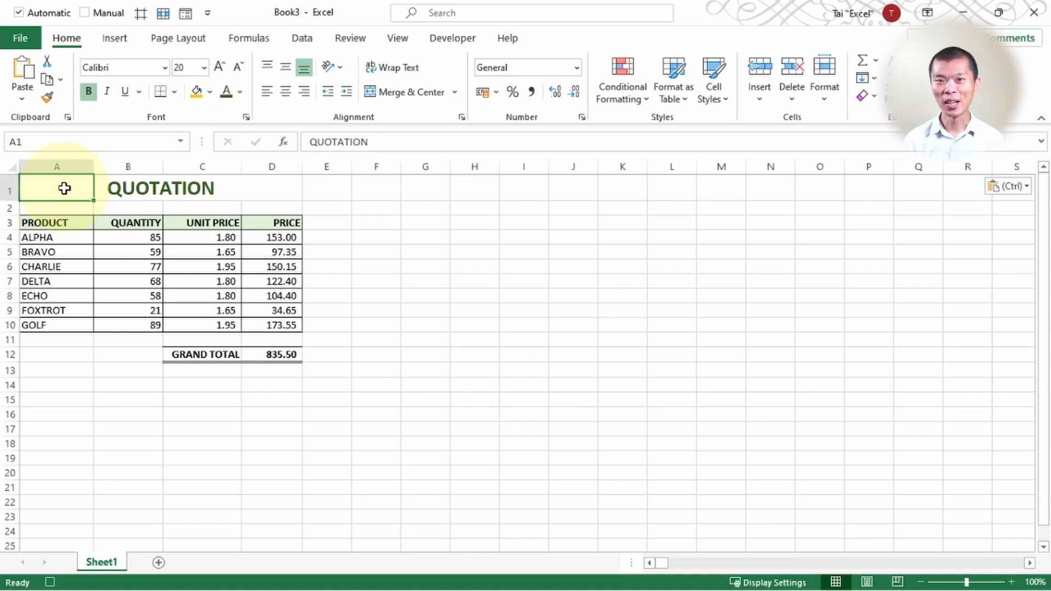
{"action": "left_click", "coordinate": [388, 41]}
{"action": "left_click", "coordinate": [387, 96]}
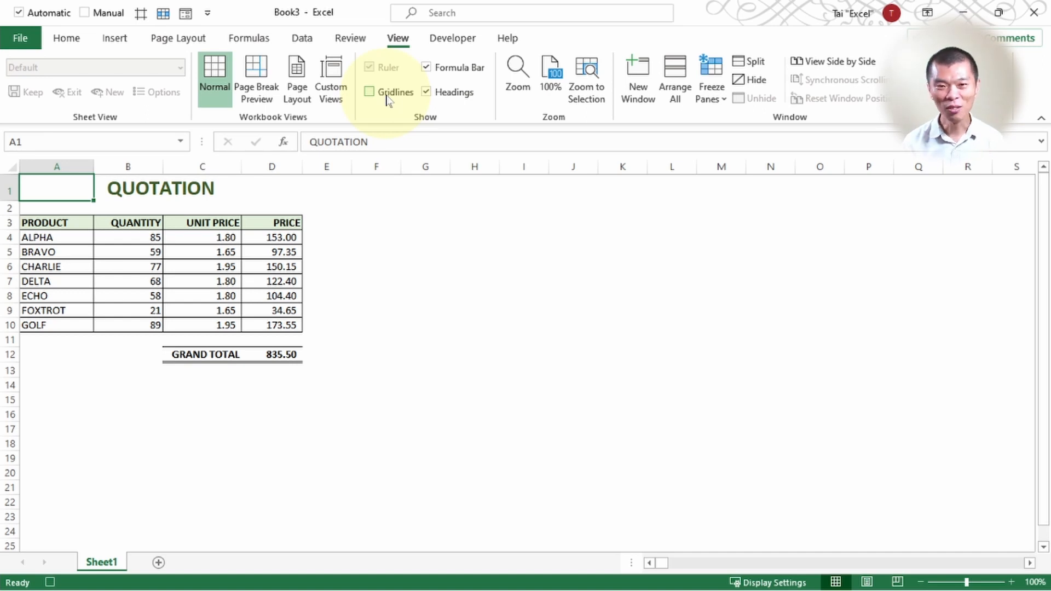
- Stop recording the macro and close the new workbook without saving it
{"action": "left_click", "coordinate": [445, 44]}
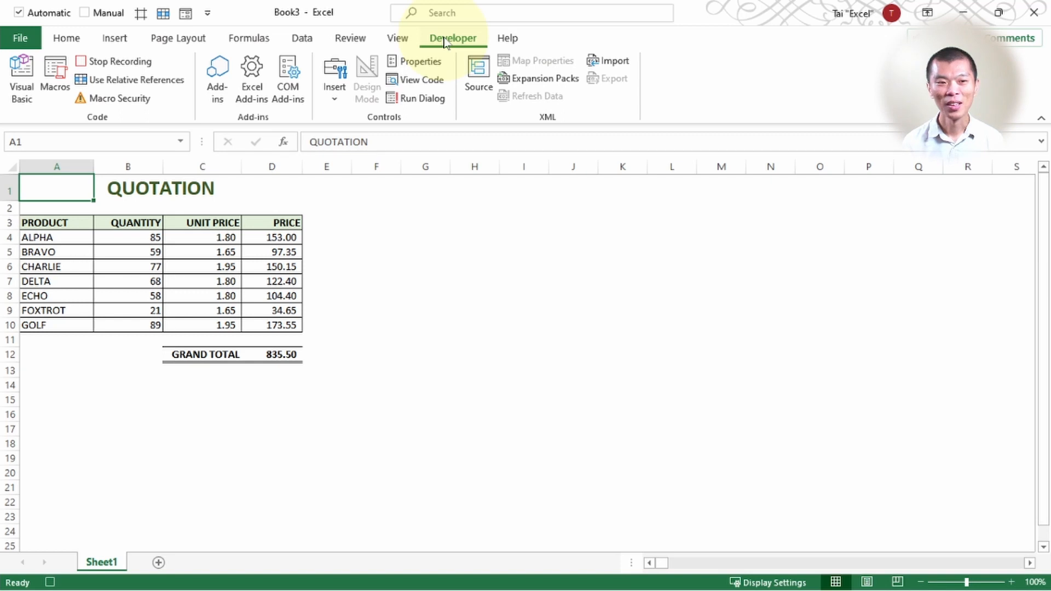
{"action": "left_click", "coordinate": [109, 63]}
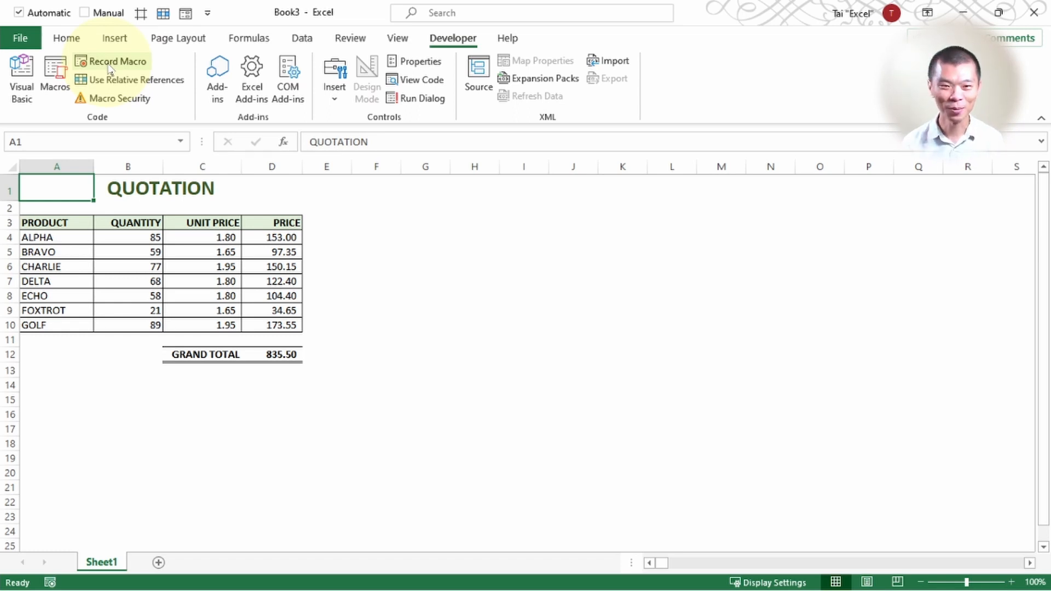
{"action": "left_click", "coordinate": [1033, 22]}
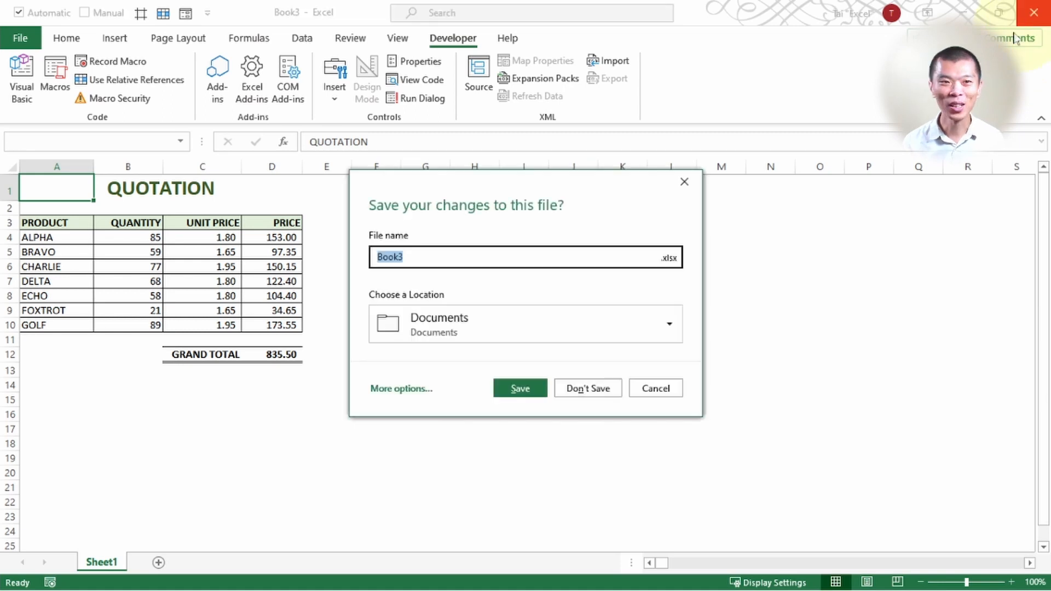
{"action": "left_click", "coordinate": [592, 393]}
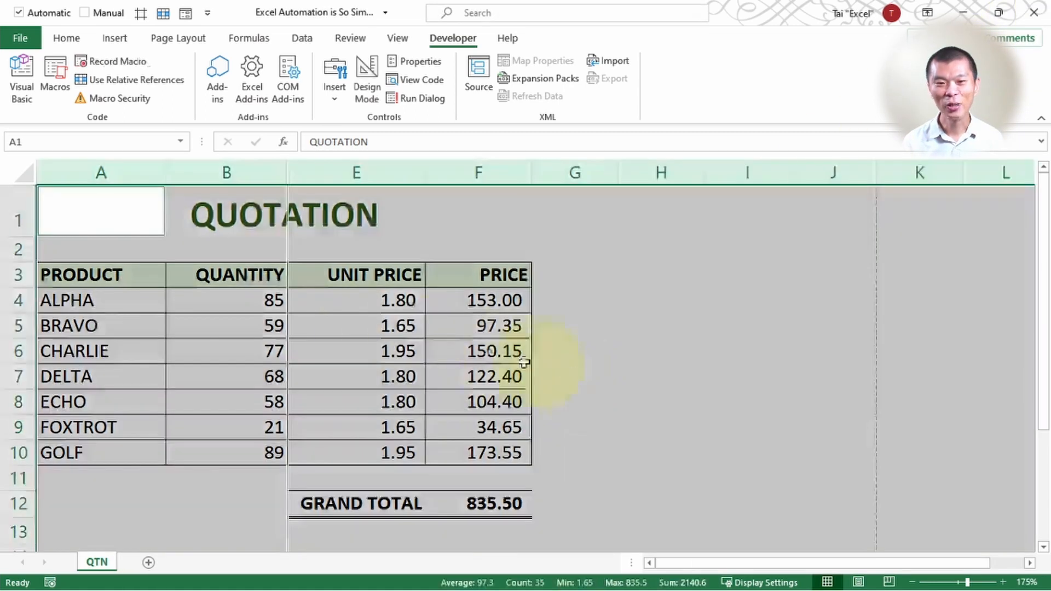
- Test the FinalizeWorksheet macro on the QTN sheet from cell E5, and close the workbook it creates without saving
{"action": "left_click", "coordinate": [305, 317]}
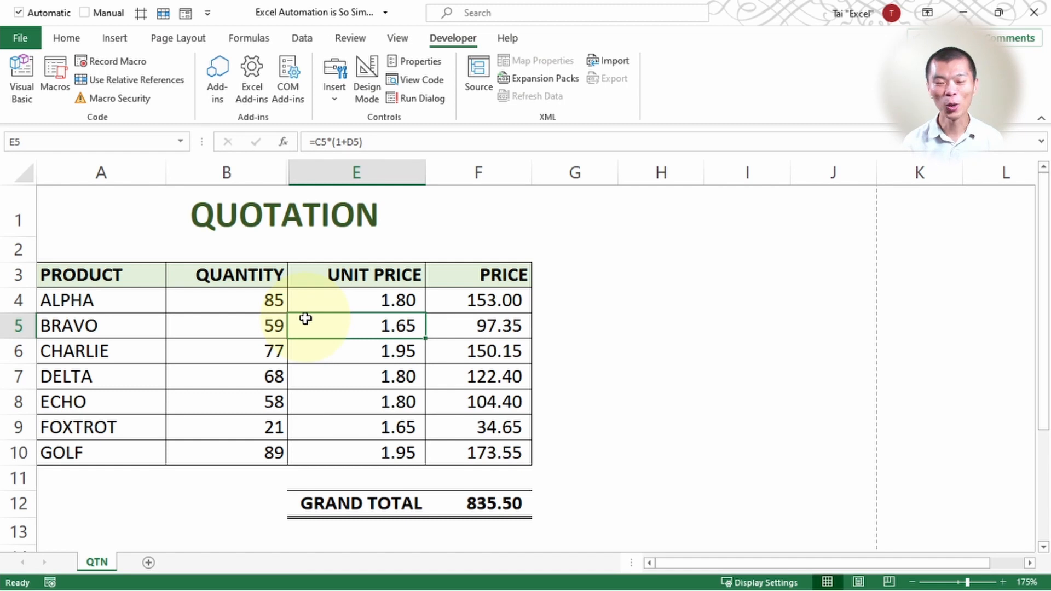
{"action": "left_click", "coordinate": [57, 88]}
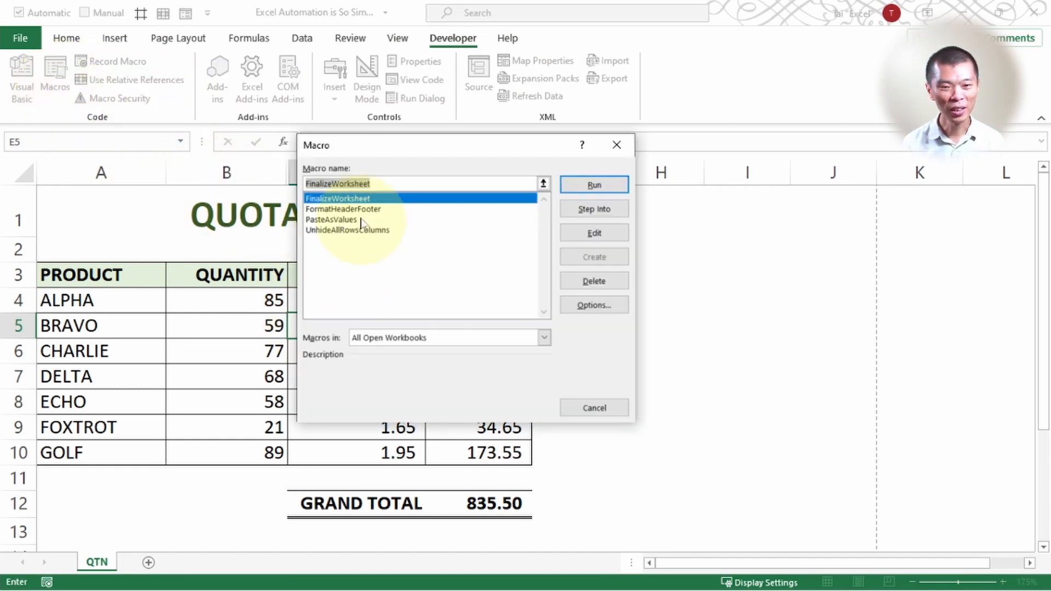
{"action": "left_click", "coordinate": [363, 199]}
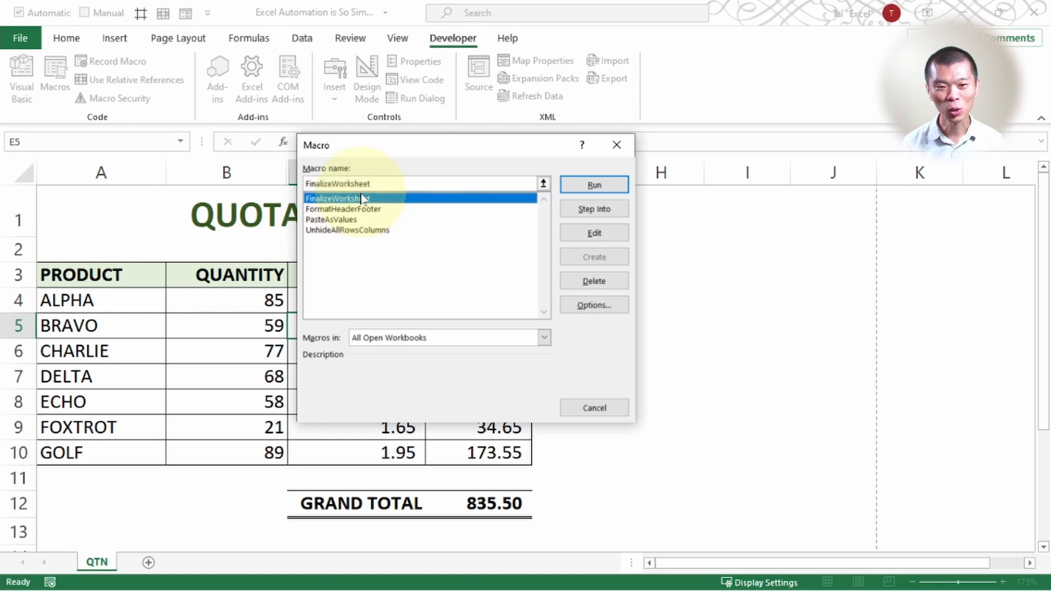
{"action": "left_click", "coordinate": [594, 185]}
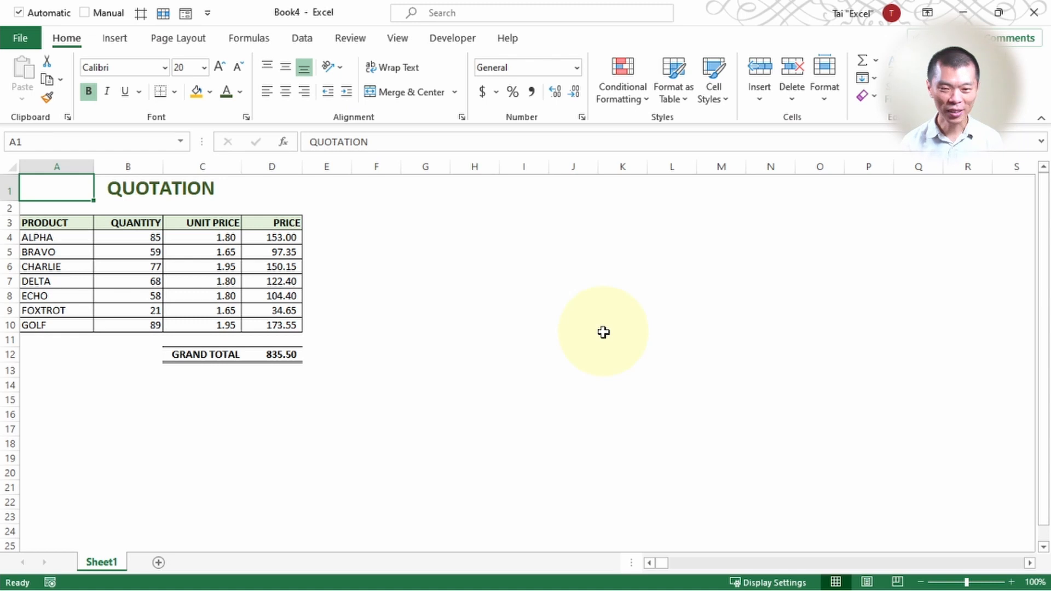
{"action": "key", "text": "ctrl+w"}
{"action": "left_click", "coordinate": [583, 386]}
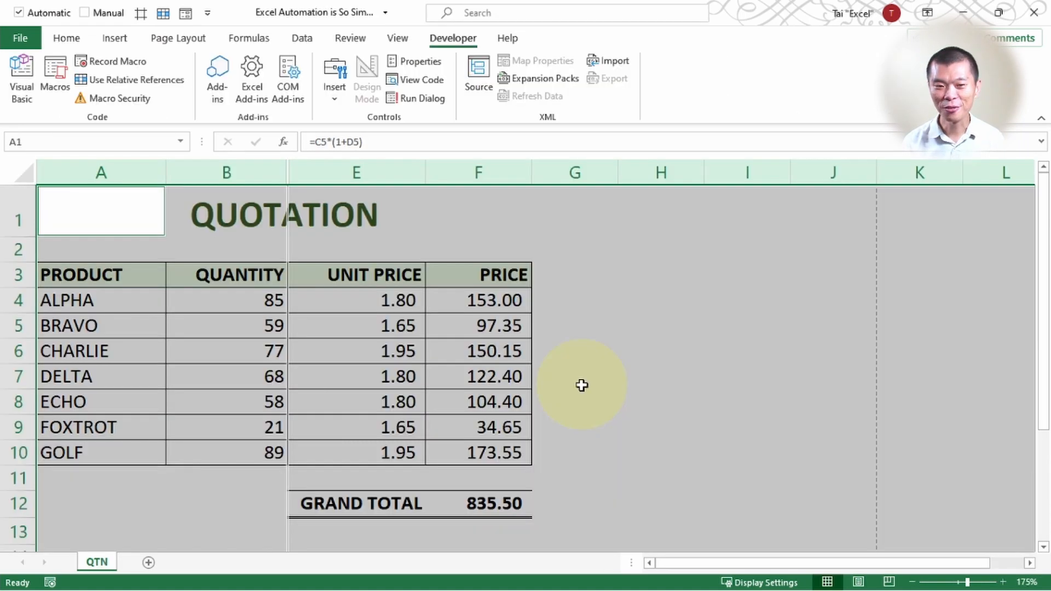
- Hide the UNIT PRICE and PRICE columns (E and F) of the QTN sheet and select cell G2
{"action": "left_click_drag", "start_coordinate": [479, 173], "coordinate": [367, 173]}
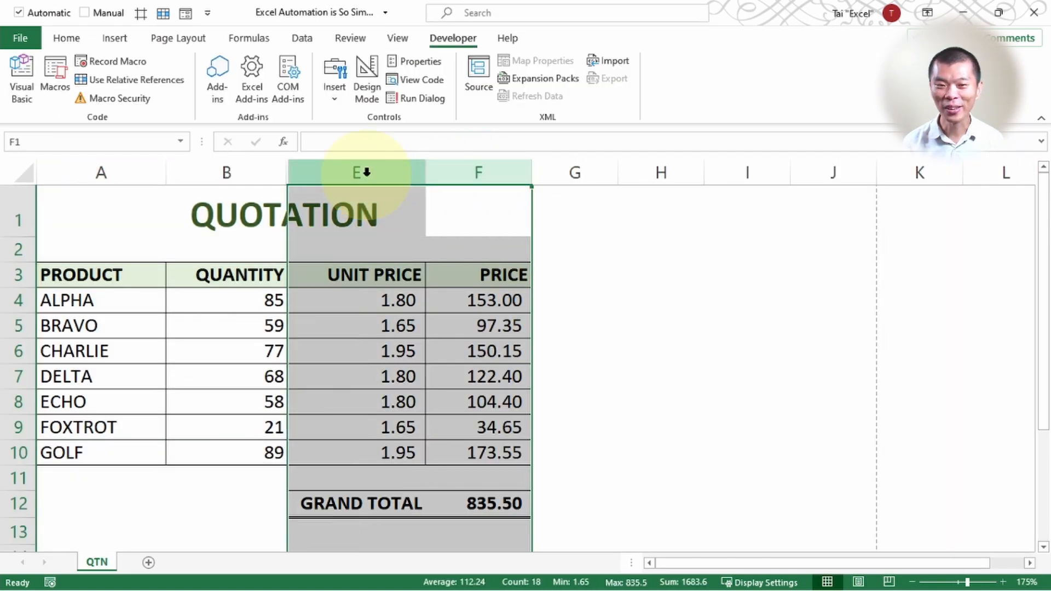
{"action": "right_click", "coordinate": [363, 171]}
{"action": "key", "text": "h"}
{"action": "left_click", "coordinate": [324, 260]}
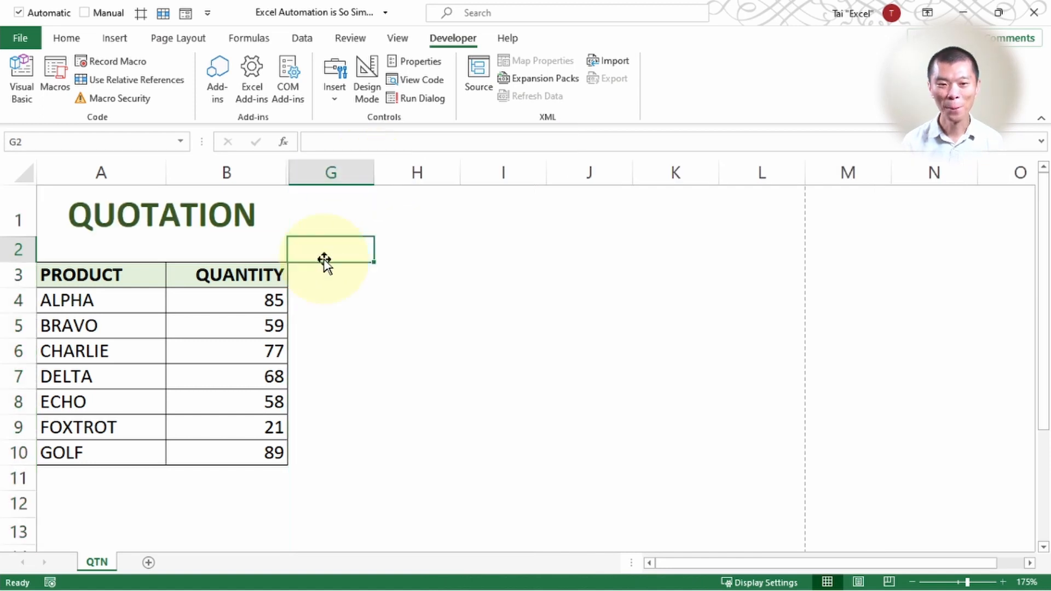
- Run FinalizeWorksheet again with columns E and F hidden, discard the resulting workbook unsaved, and select cell G1 of the QTN sheet
{"action": "left_click", "coordinate": [54, 77]}
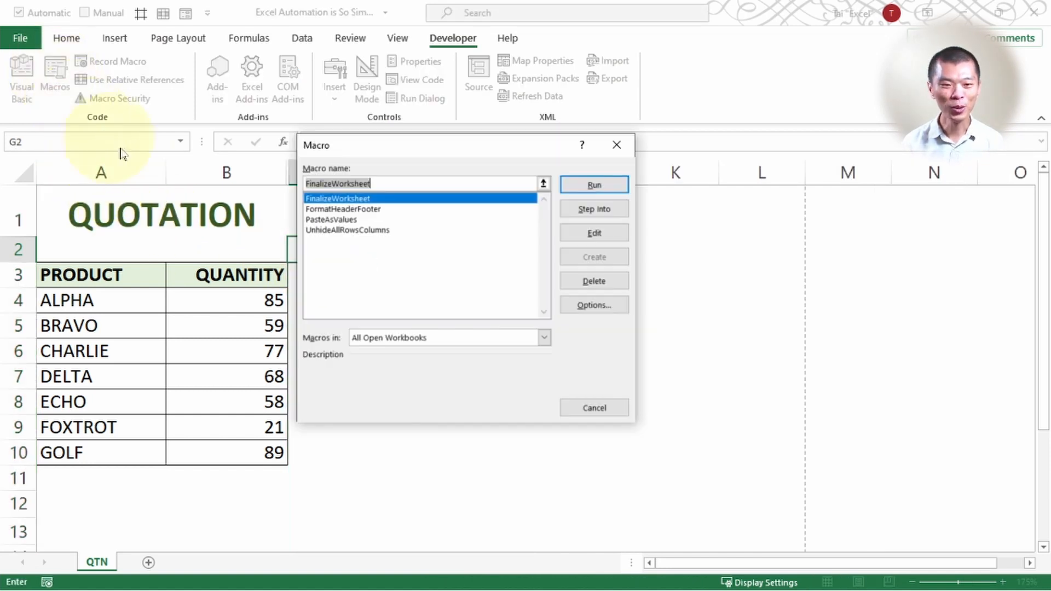
{"action": "left_click", "coordinate": [345, 200]}
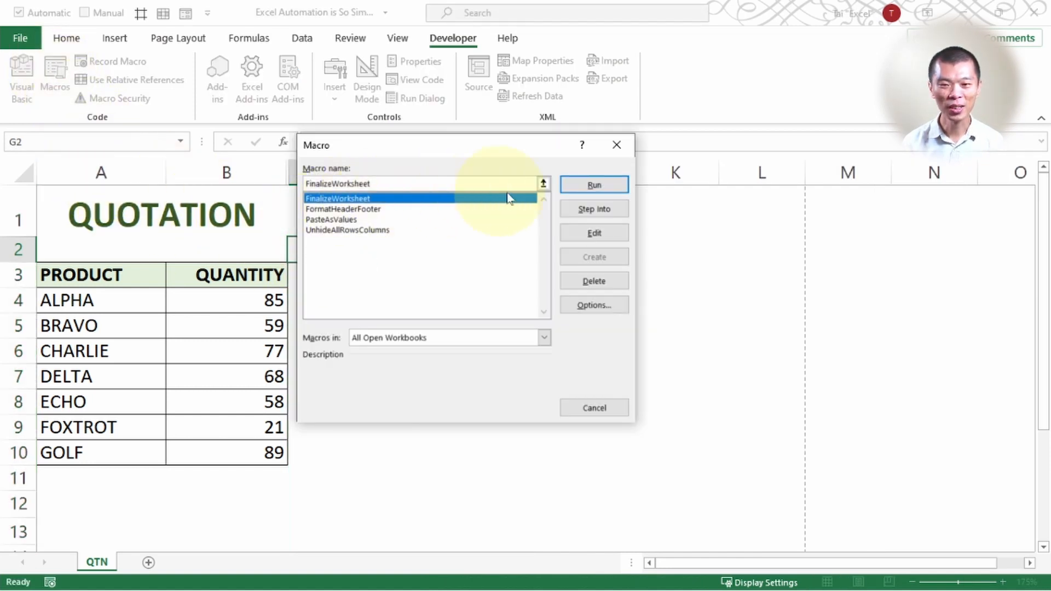
{"action": "left_click", "coordinate": [594, 185]}
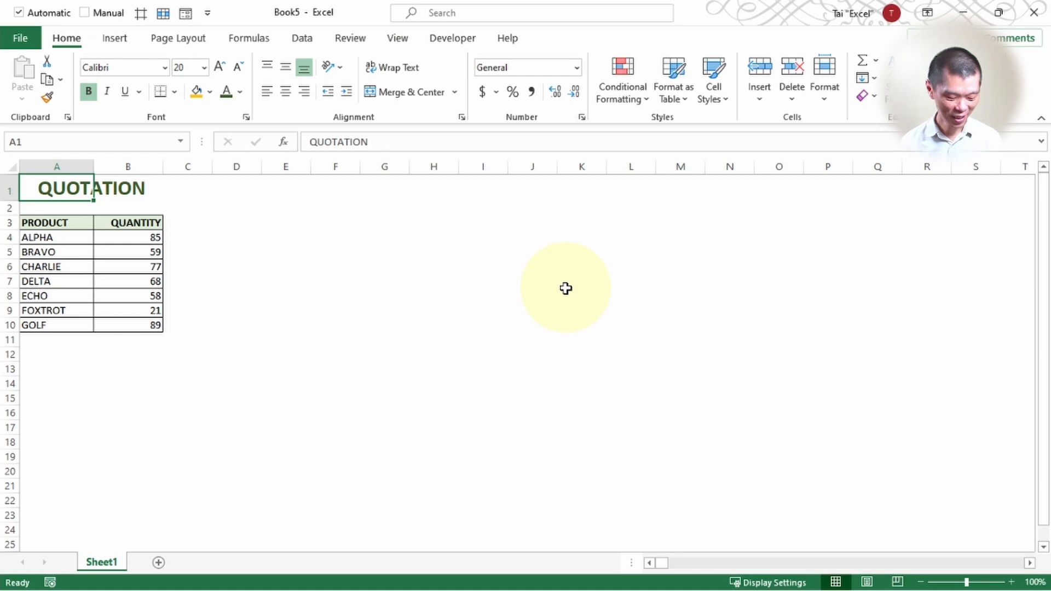
{"action": "key", "text": "ctrl+w"}
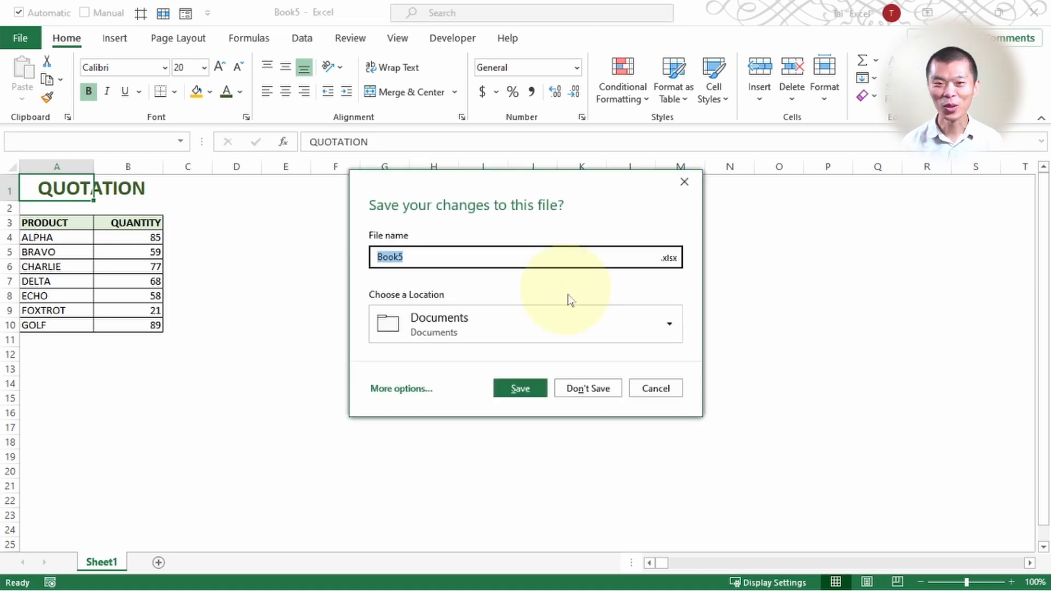
{"action": "left_click", "coordinate": [585, 389]}
{"action": "key", "text": "ctrl+a"}
{"action": "left_click", "coordinate": [351, 233]}
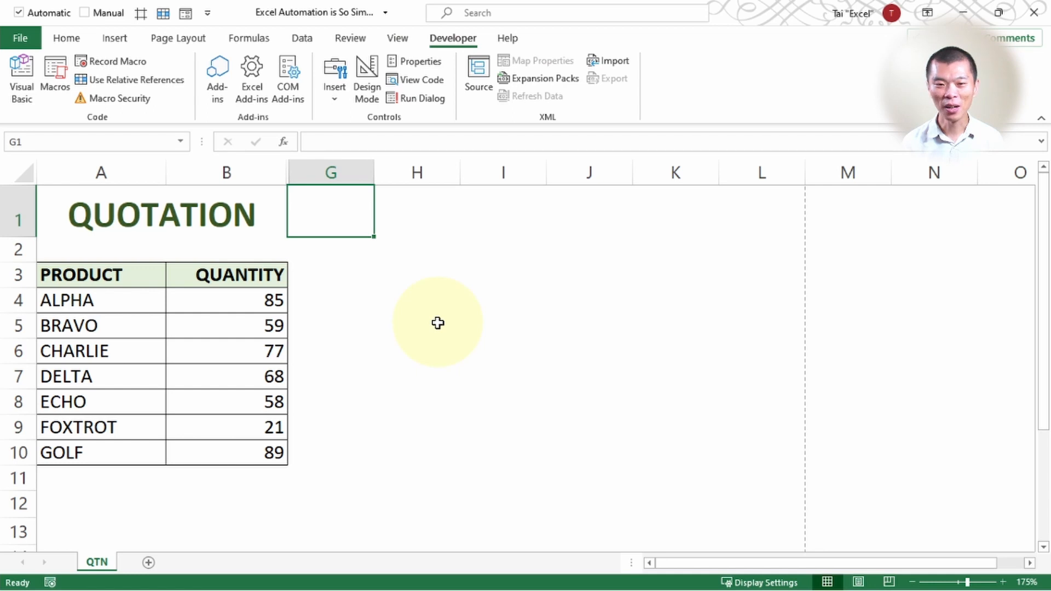
- Save the quotation workbook as an Excel Macro-Enabled Workbook named Excel Automation is So Simple, declining the macro-free format
{"action": "key", "text": "ctrl+s"}
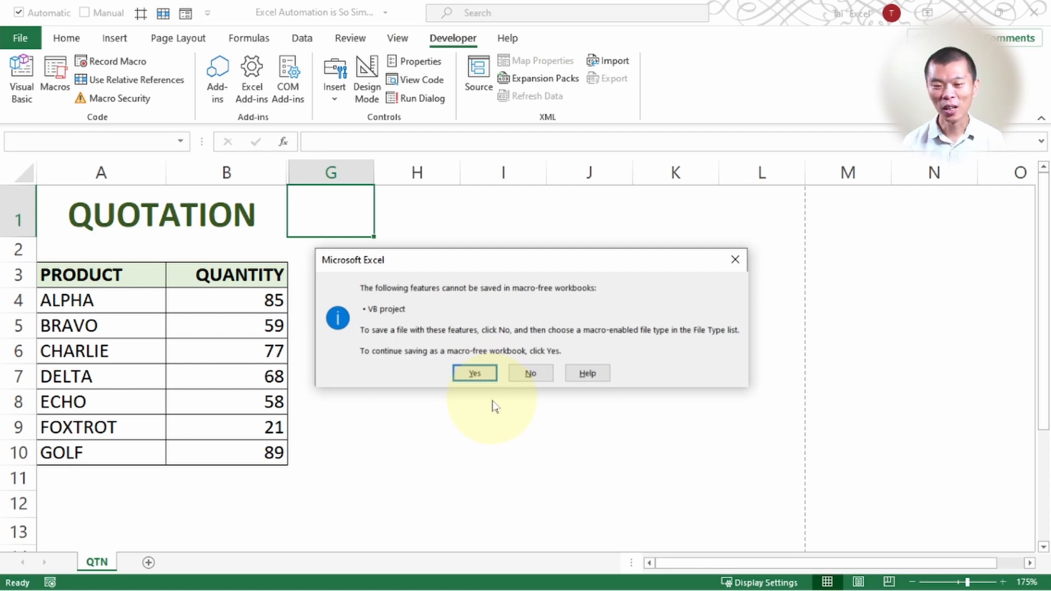
{"action": "left_click", "coordinate": [531, 375]}
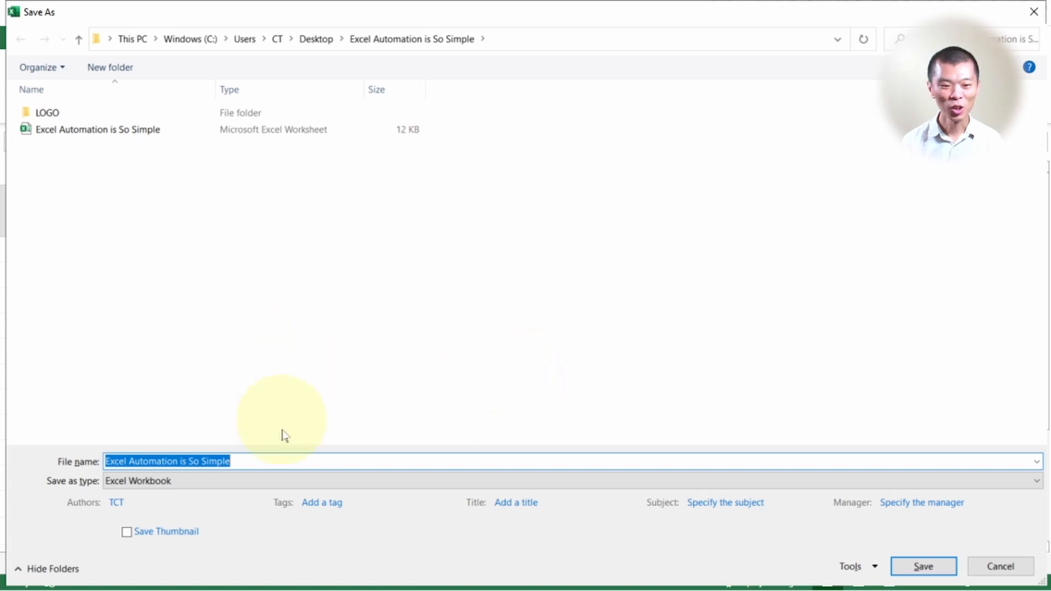
{"action": "left_click", "coordinate": [260, 486]}
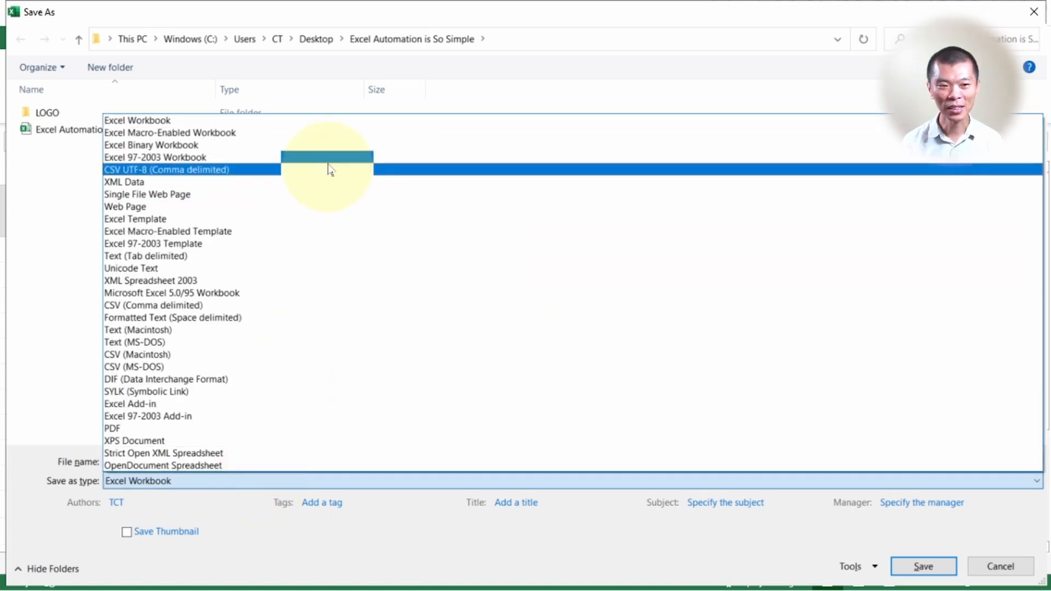
{"action": "left_click", "coordinate": [332, 136]}
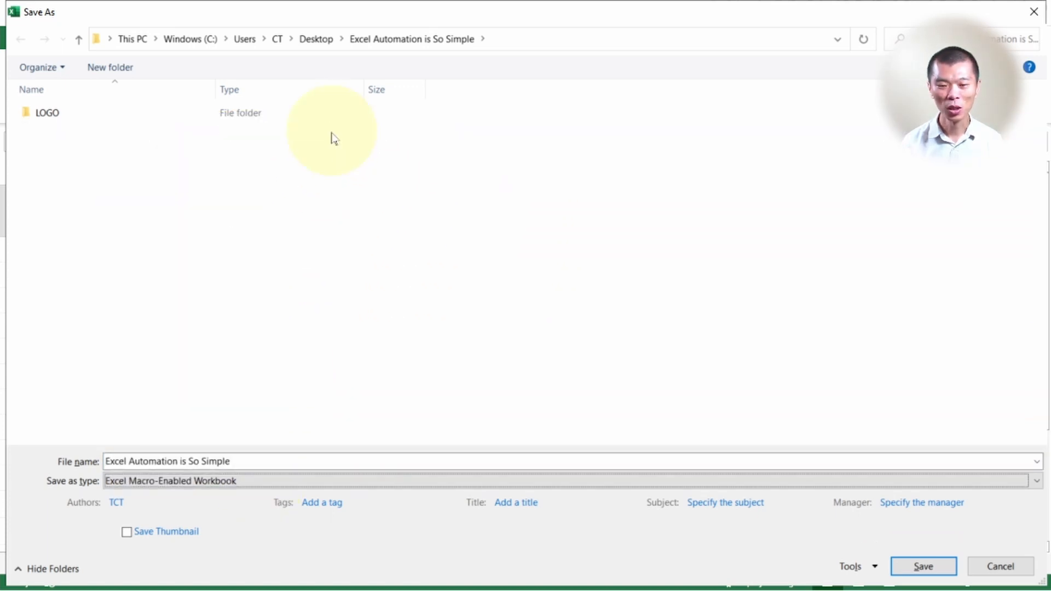
{"action": "left_click", "coordinate": [918, 568]}
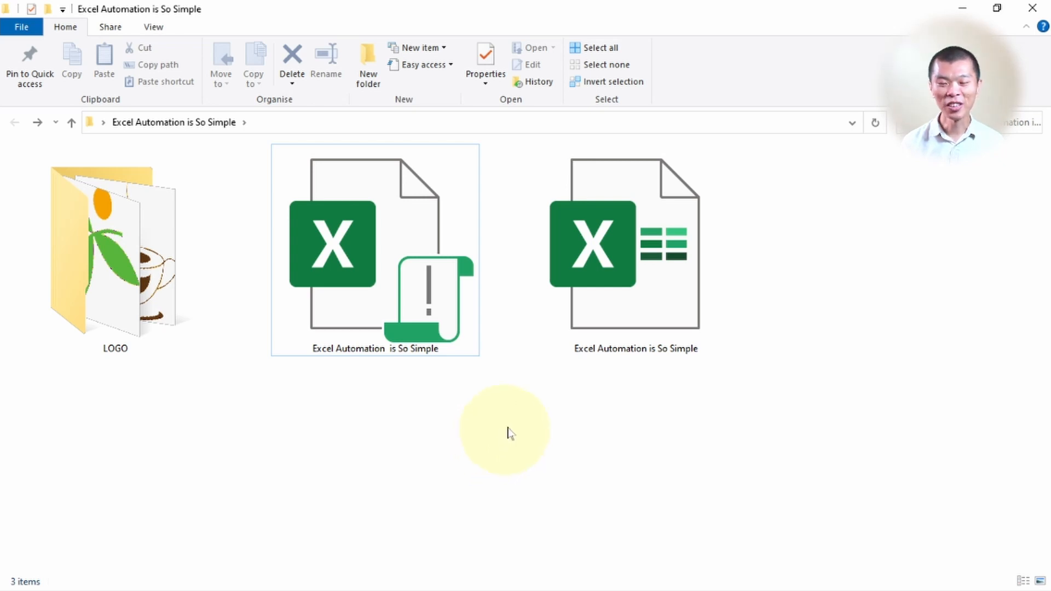
- Open the macro-enabled Excel Automation is So Simple workbook from its folder in File Explorer
{"action": "mouse_move", "coordinate": [466, 324]}
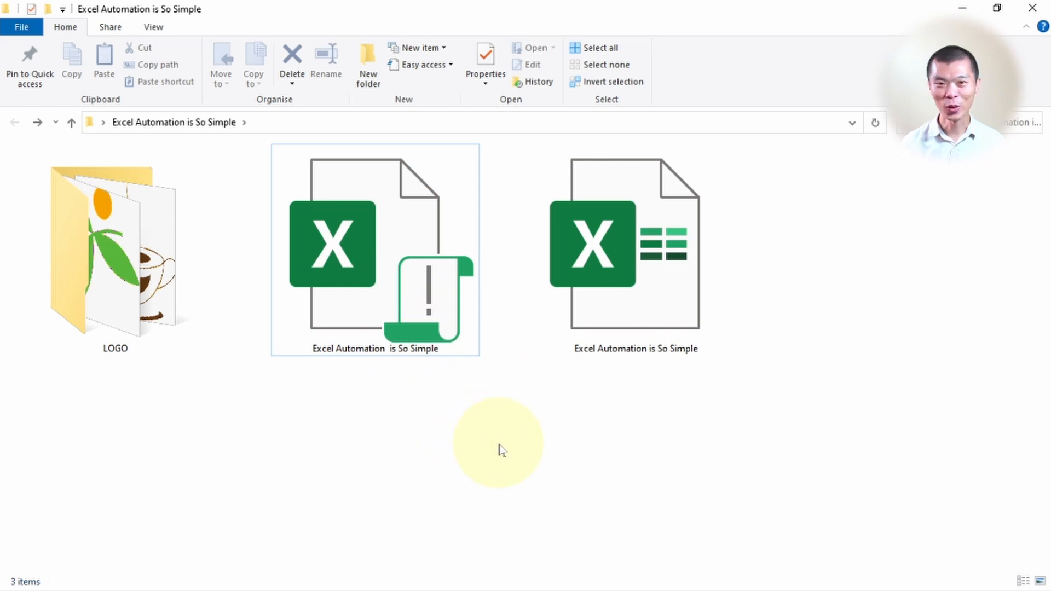
{"action": "double_click", "coordinate": [438, 288]}
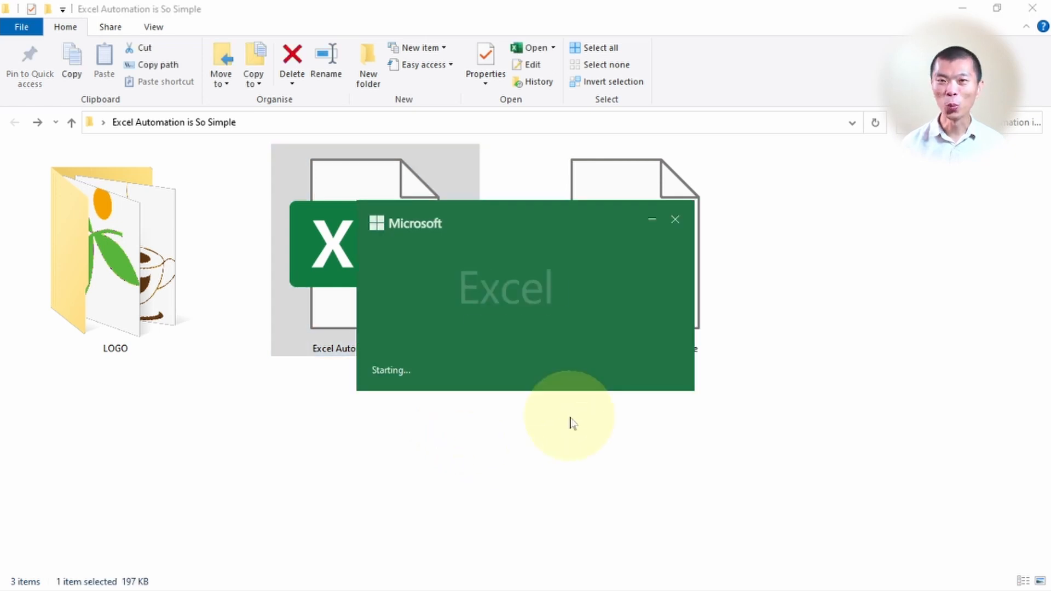
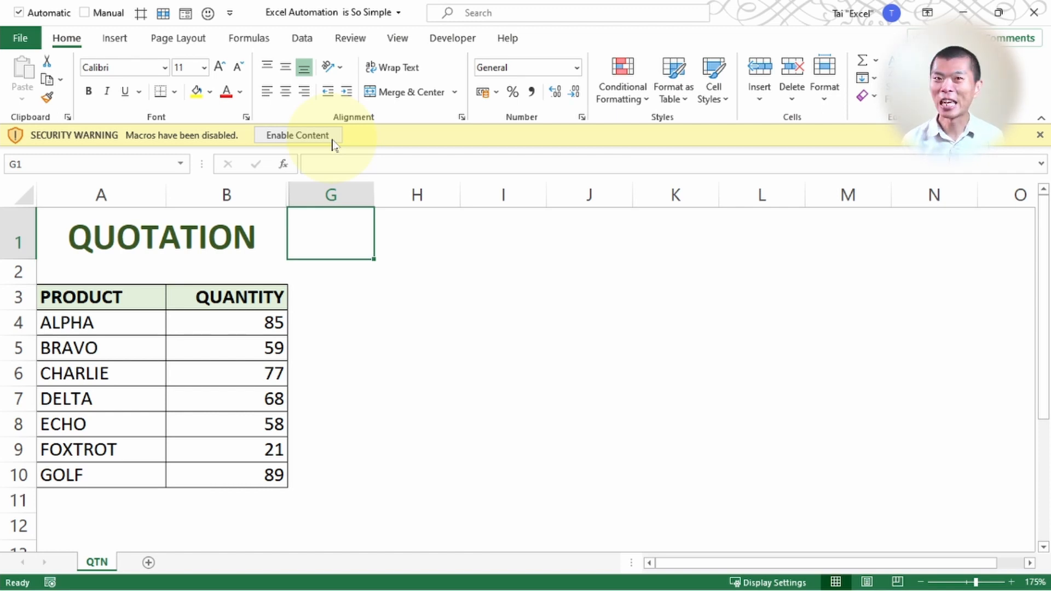
- Enable the workbook's macro content and run the UnhideAllRowsColumns macro on the QTN sheet
{"action": "left_click", "coordinate": [332, 142]}
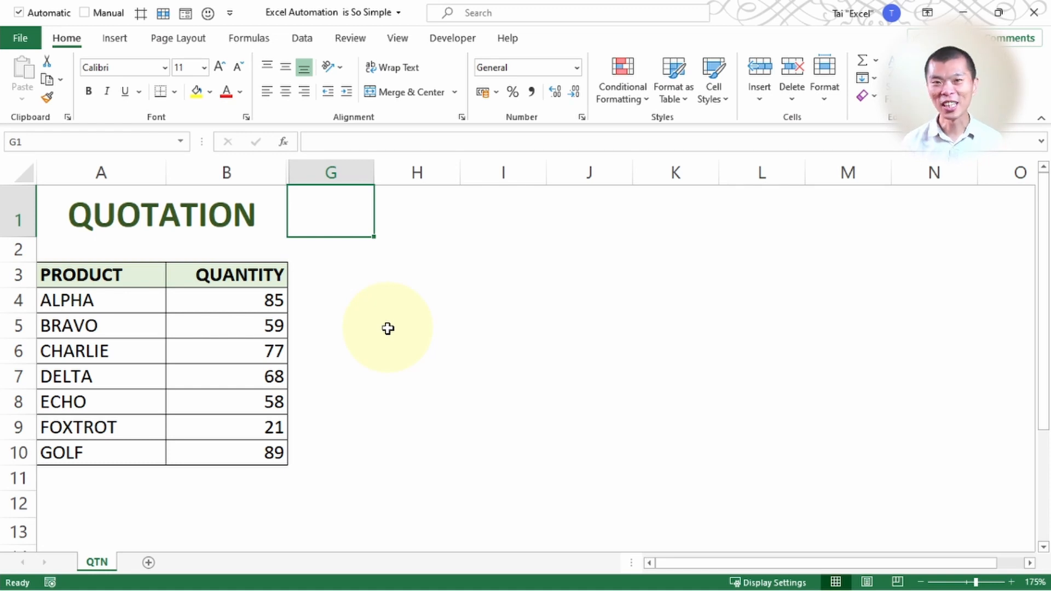
{"action": "key", "text": "ctrl+shift+h"}
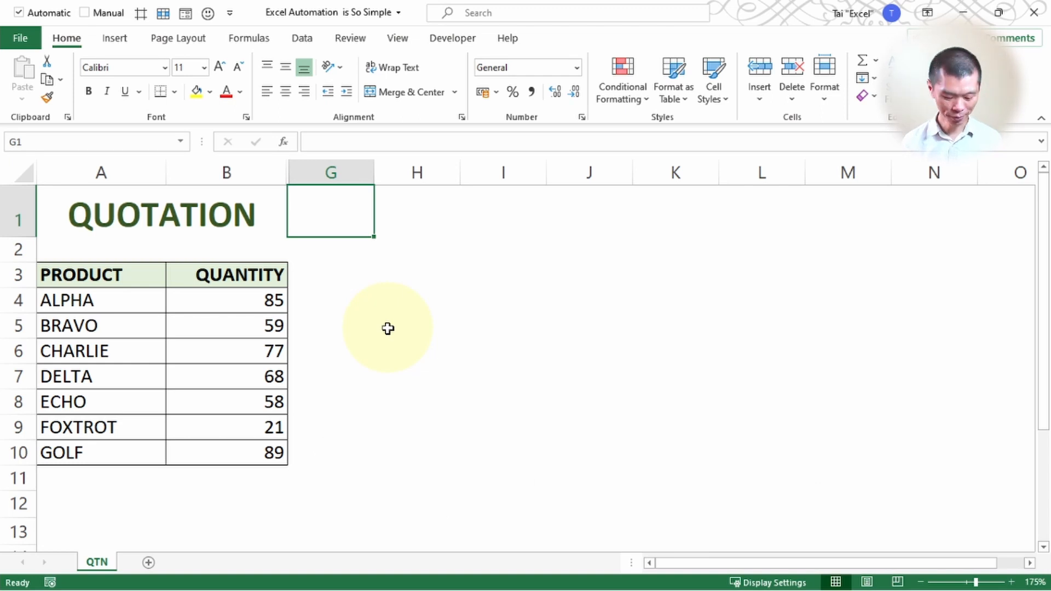
{"action": "key", "text": "ctrl+shift+u"}
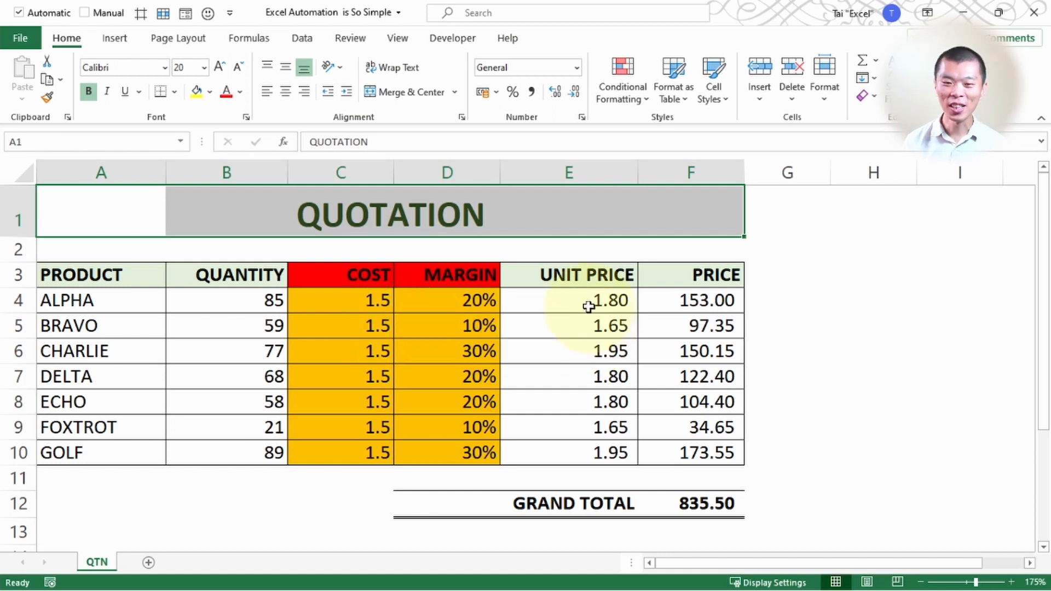
- Test the PasteAsValues macro by copying E4:F6 to H3 as values, and clear the pasted cells
{"action": "left_click_drag", "start_coordinate": [582, 303], "coordinate": [716, 356]}
{"action": "key", "text": "ctrl+c"}
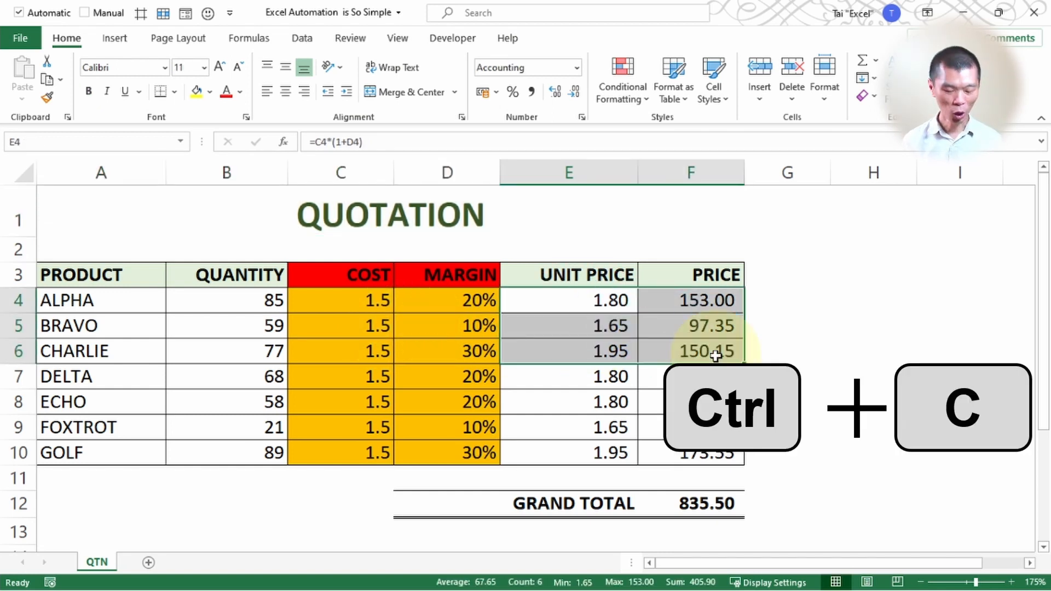
{"action": "left_click", "coordinate": [885, 280]}
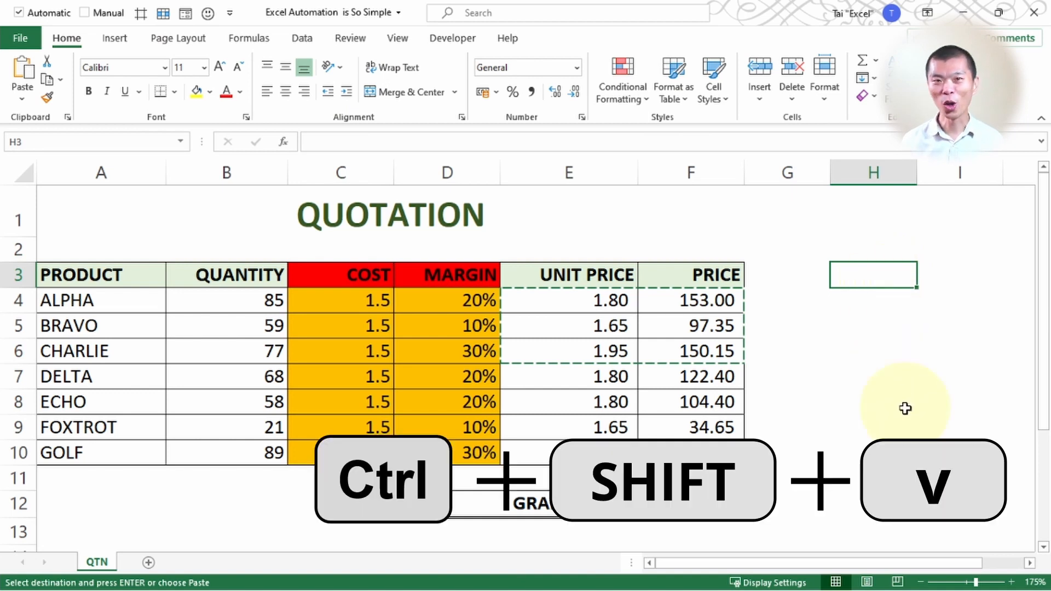
{"action": "key", "text": "ctrl+shift+v"}
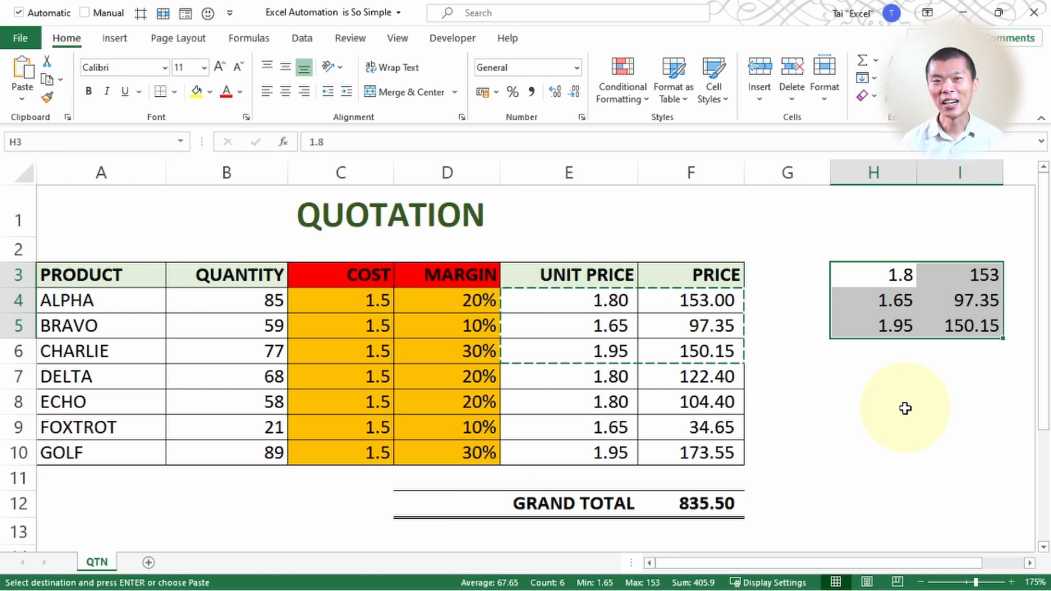
{"action": "key", "text": "Escape"}
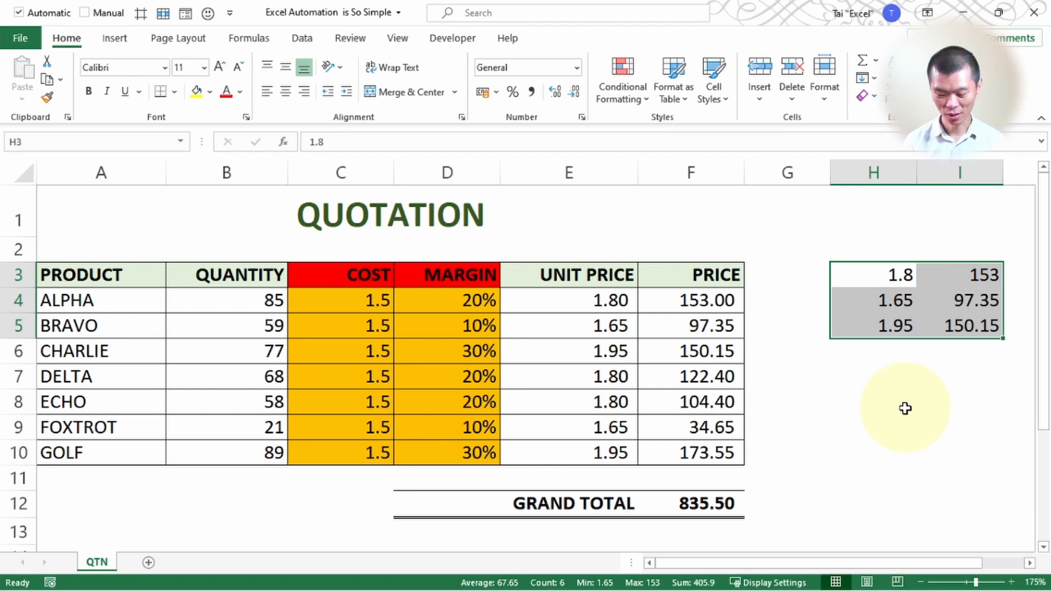
{"action": "key", "text": "Delete"}
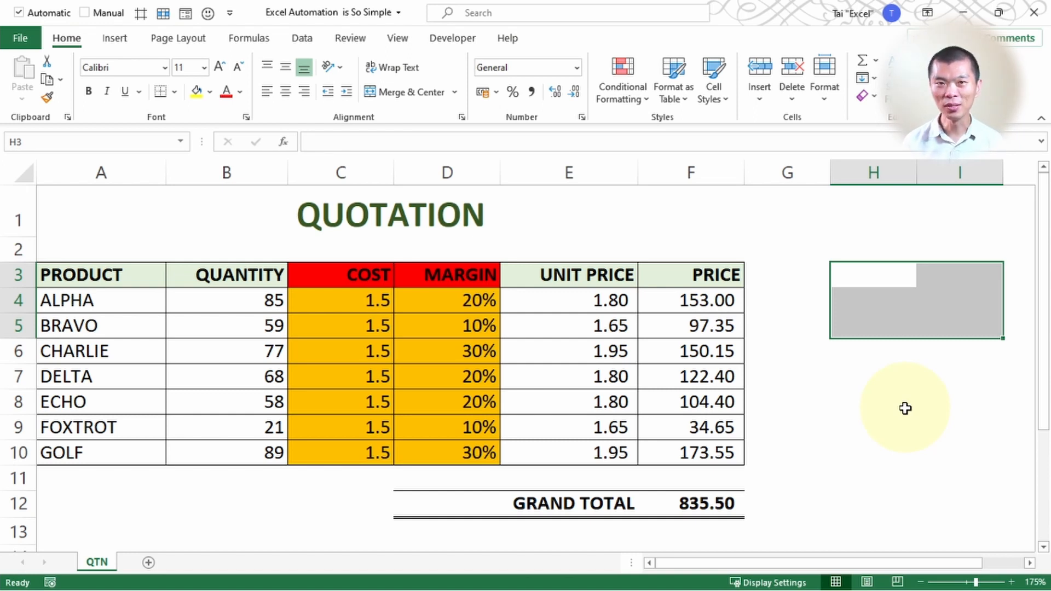
- Record an empty macro named Macro1 stored in the Personal Macro Workbook and stop the recording
{"action": "left_click", "coordinate": [445, 43]}
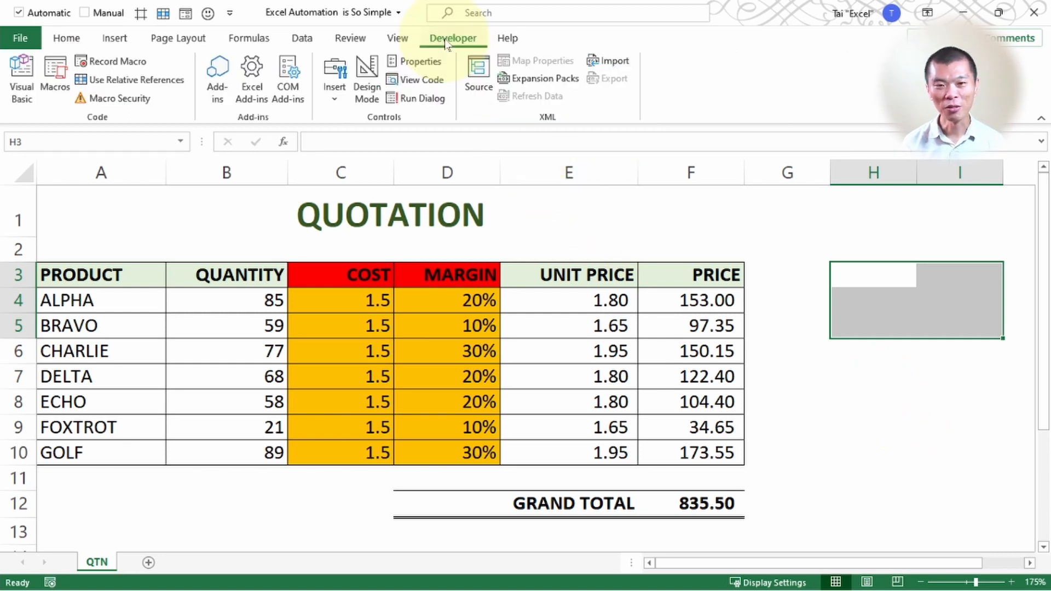
{"action": "left_click", "coordinate": [129, 68]}
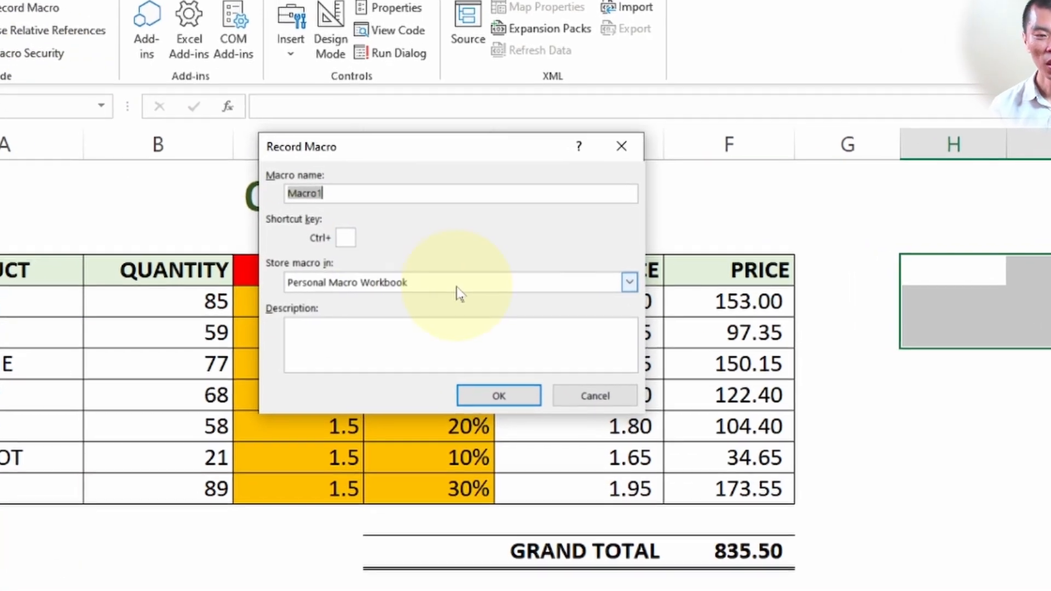
{"action": "left_click", "coordinate": [399, 182]}
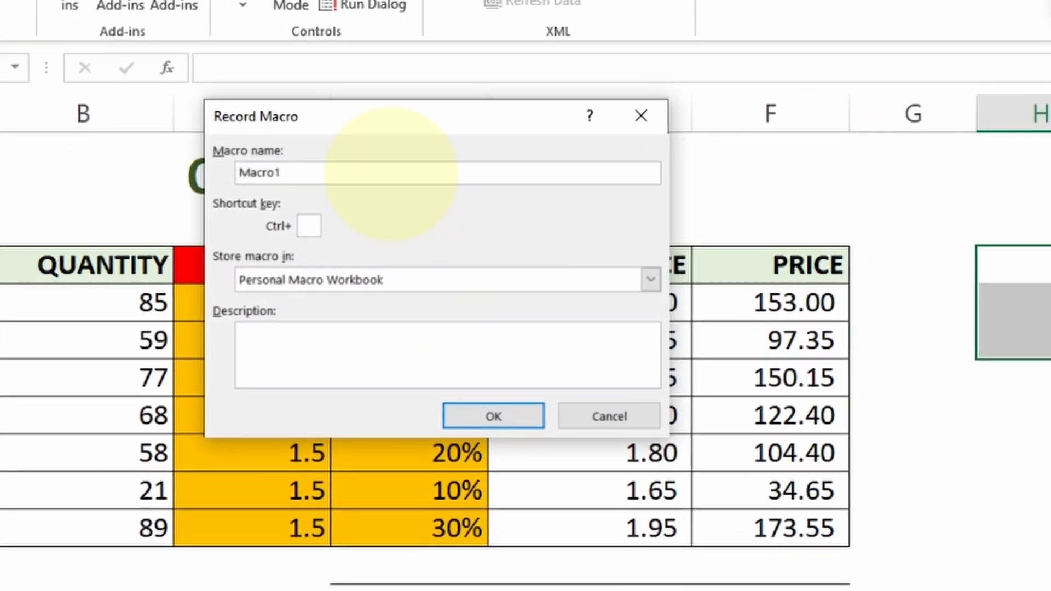
{"action": "left_click", "coordinate": [457, 283]}
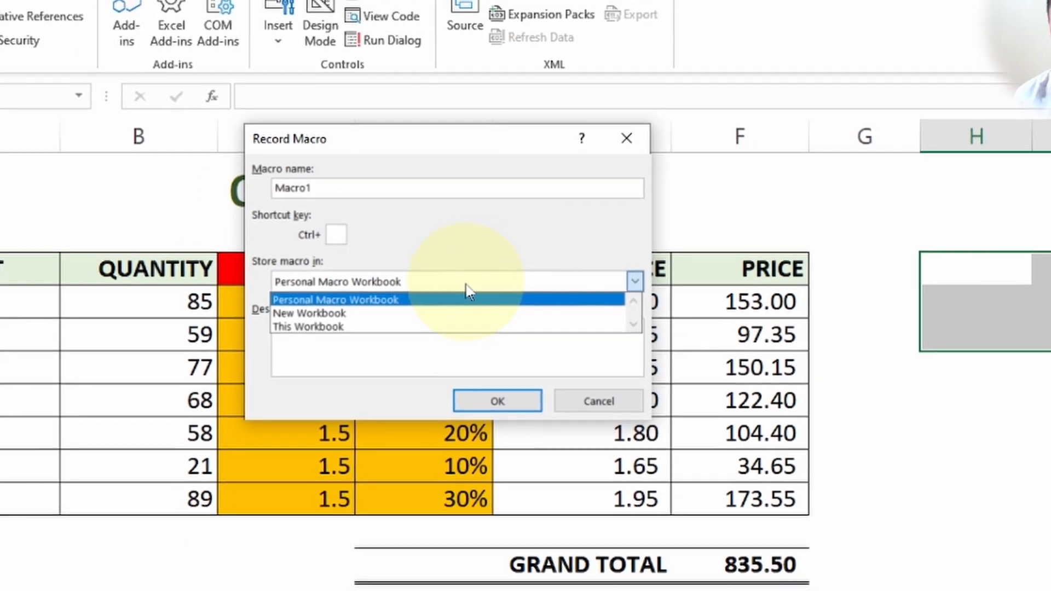
{"action": "left_click", "coordinate": [471, 297]}
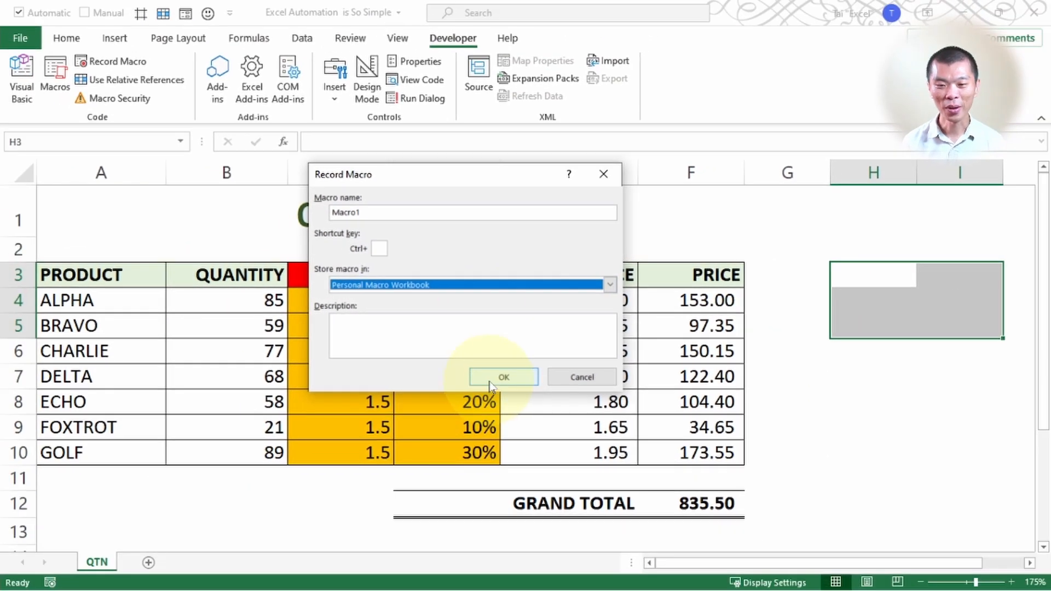
{"action": "left_click", "coordinate": [499, 394]}
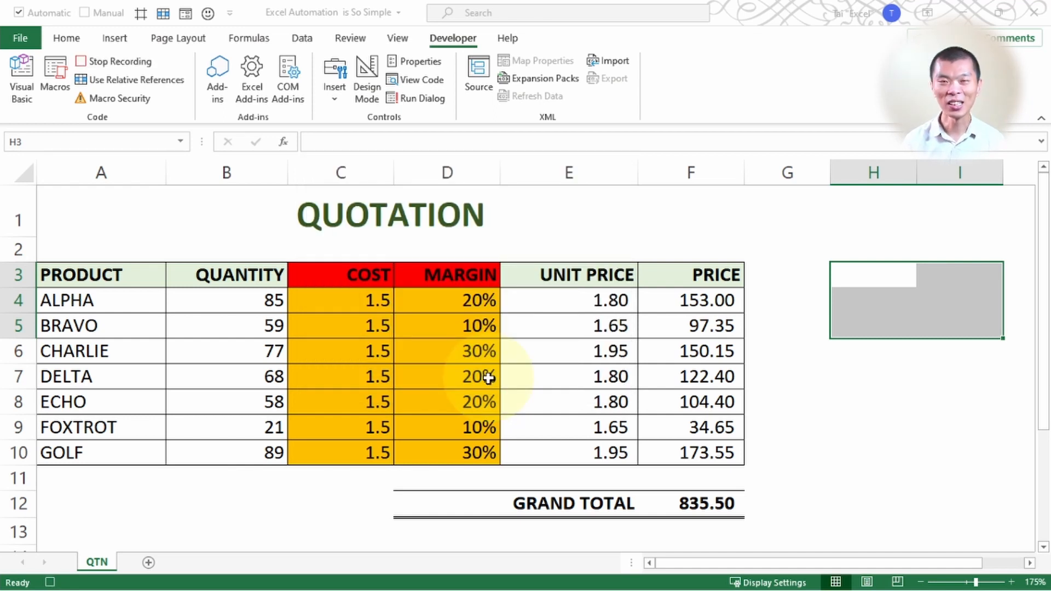
{"action": "left_click", "coordinate": [112, 61]}
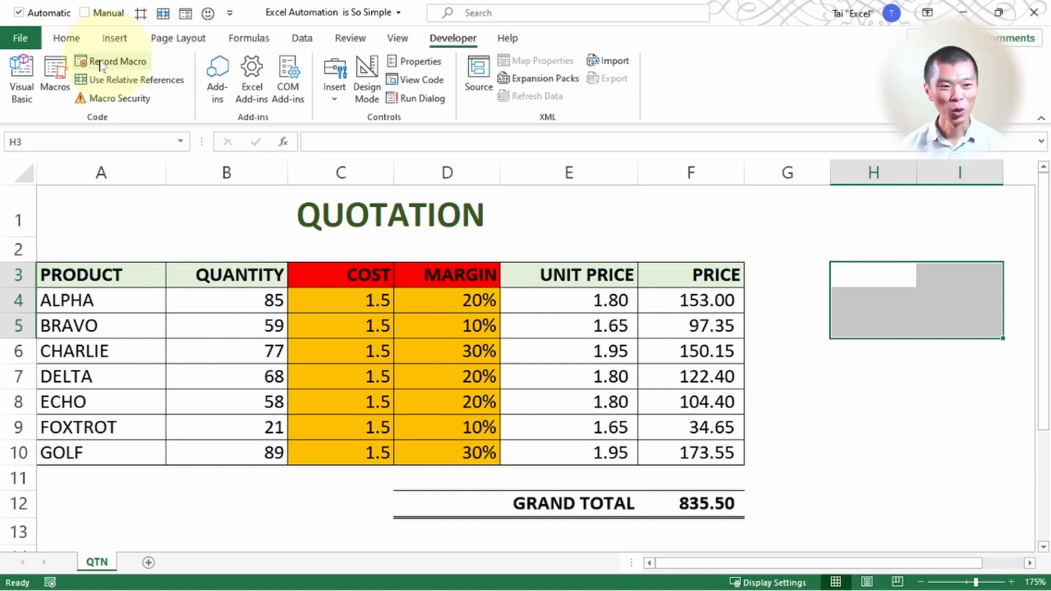
- Open the Visual Basic editor, close the Project Explorer and display it again
{"action": "left_click", "coordinate": [21, 100]}
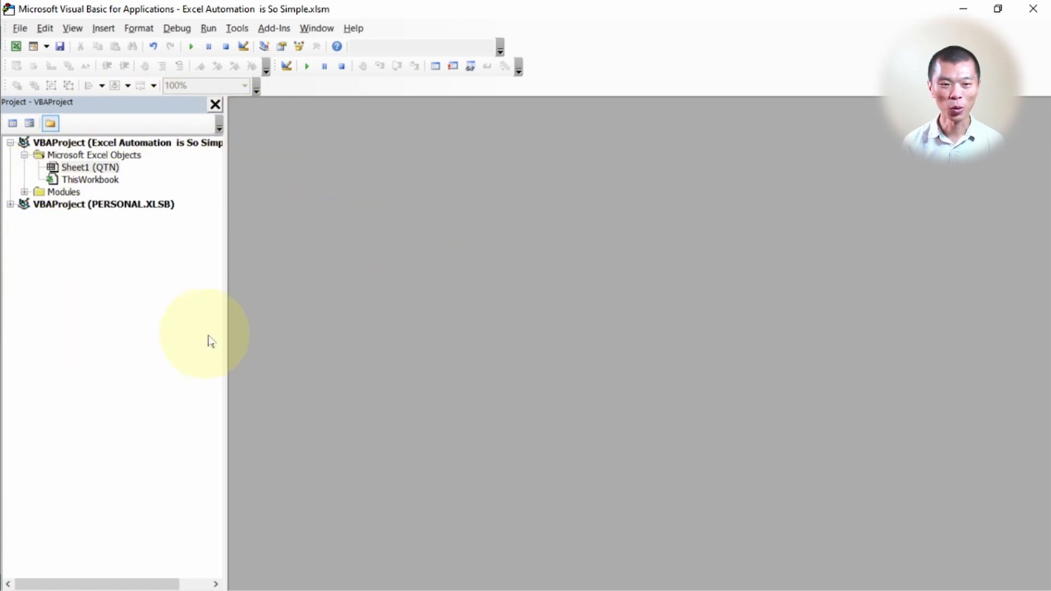
{"action": "left_click", "coordinate": [214, 104]}
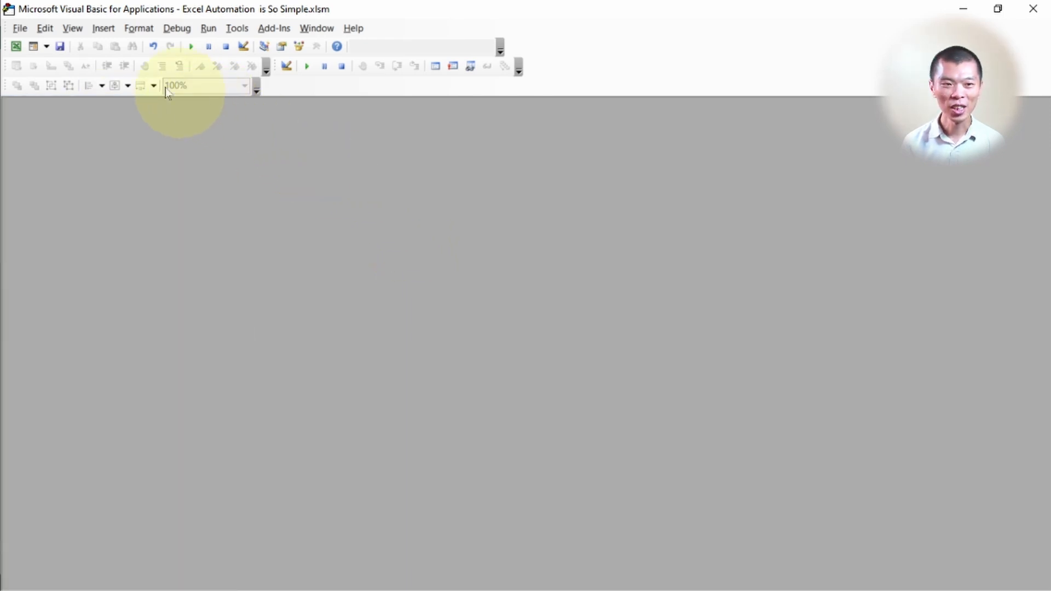
{"action": "left_click", "coordinate": [72, 28]}
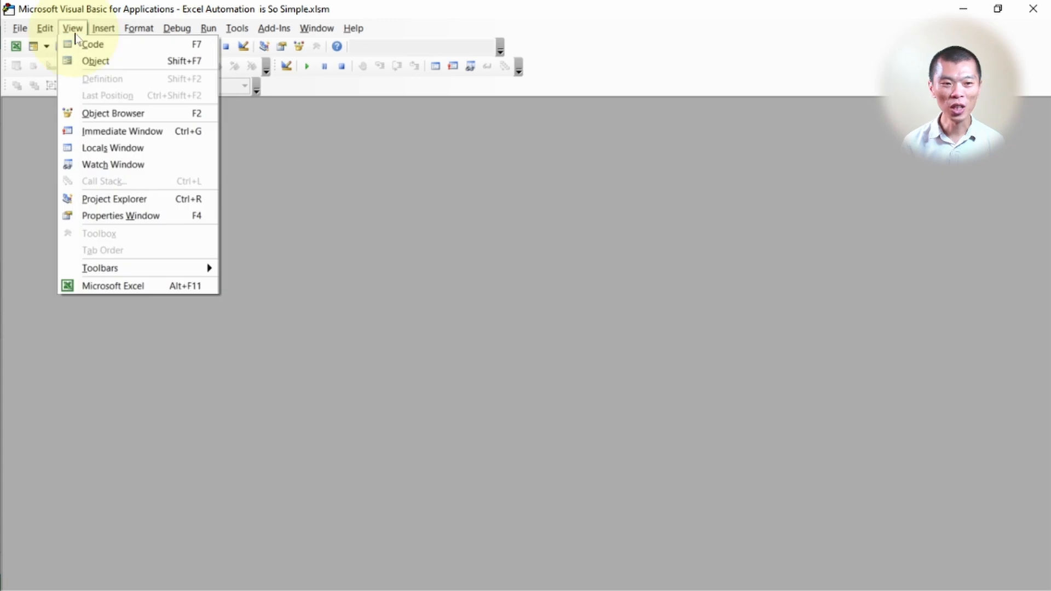
{"action": "left_click", "coordinate": [159, 203]}
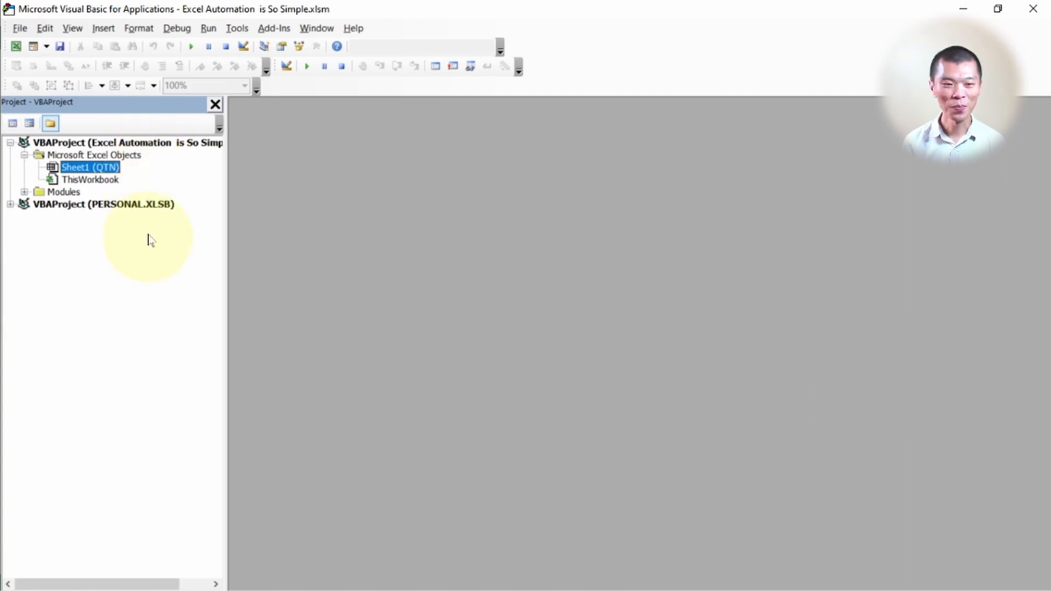
- Open Module1 of the PERSONAL.XLSB project and examine the recorded Macro1 procedure
{"action": "left_click", "coordinate": [140, 206]}
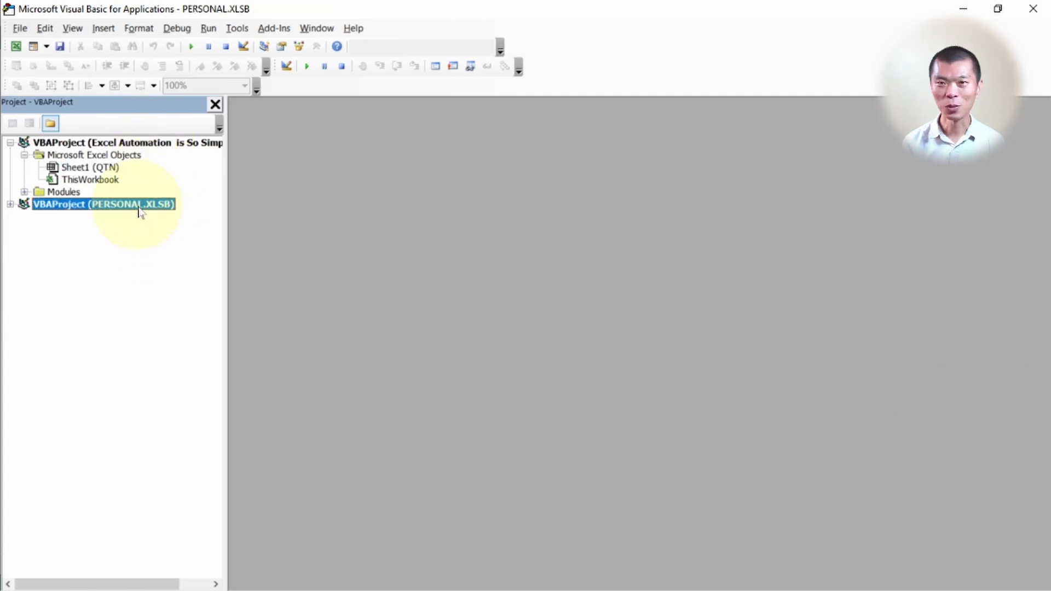
{"action": "left_click", "coordinate": [10, 205]}
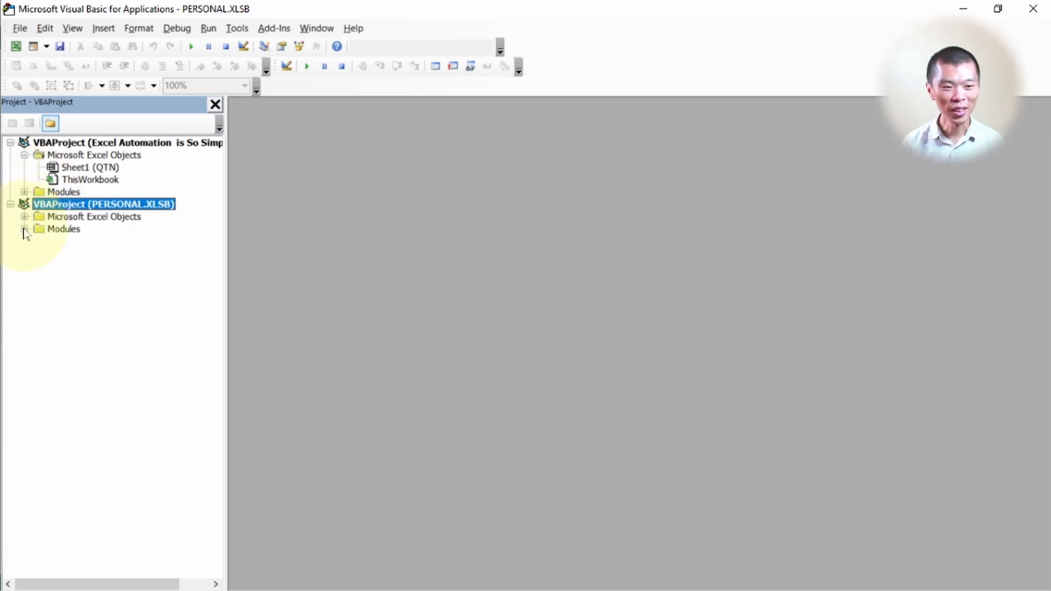
{"action": "left_click", "coordinate": [25, 229]}
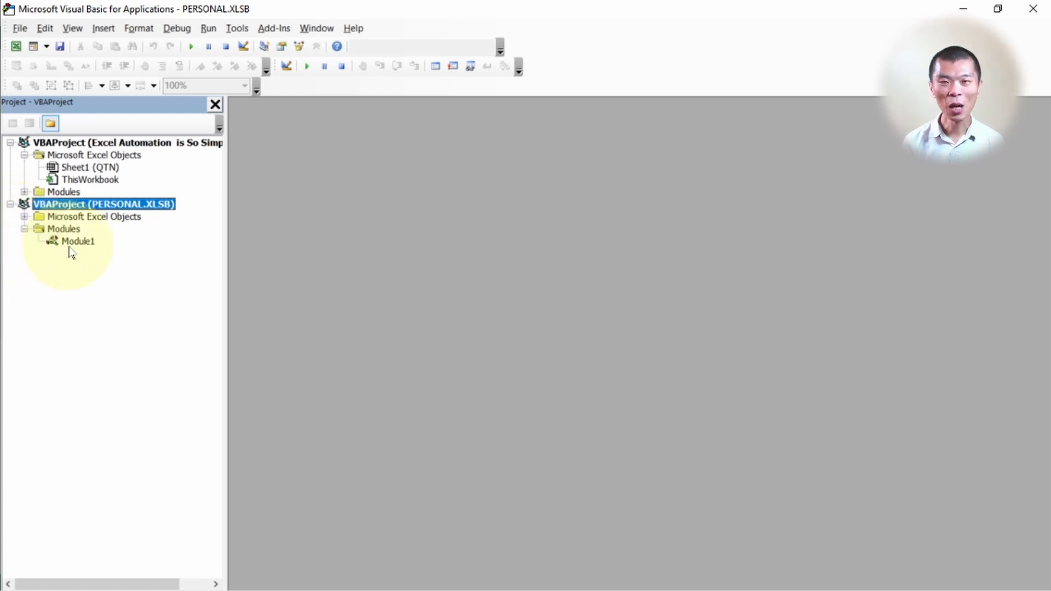
{"action": "double_click", "coordinate": [71, 244]}
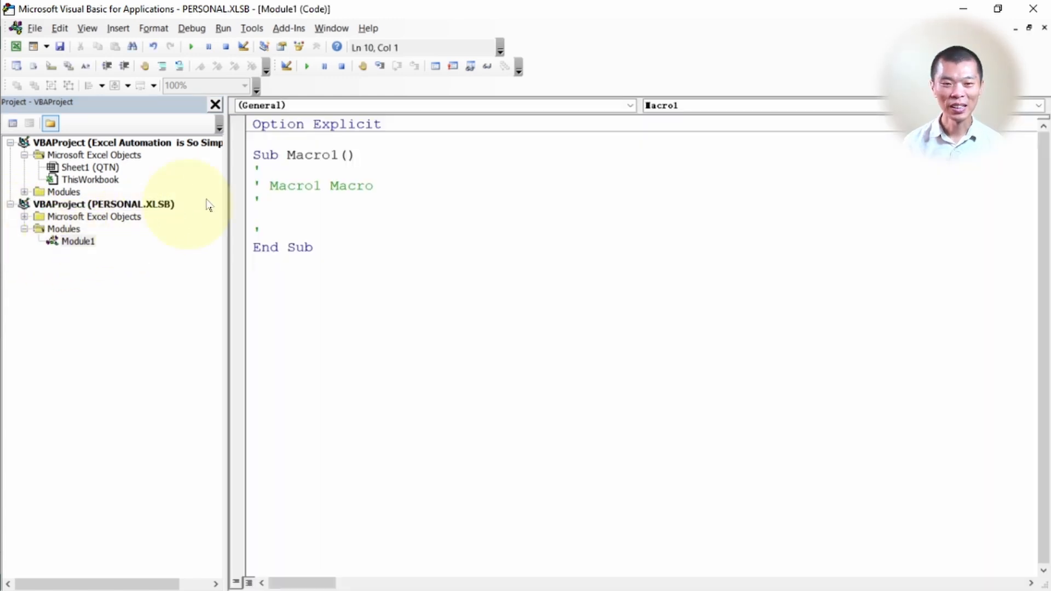
{"action": "double_click", "coordinate": [312, 156]}
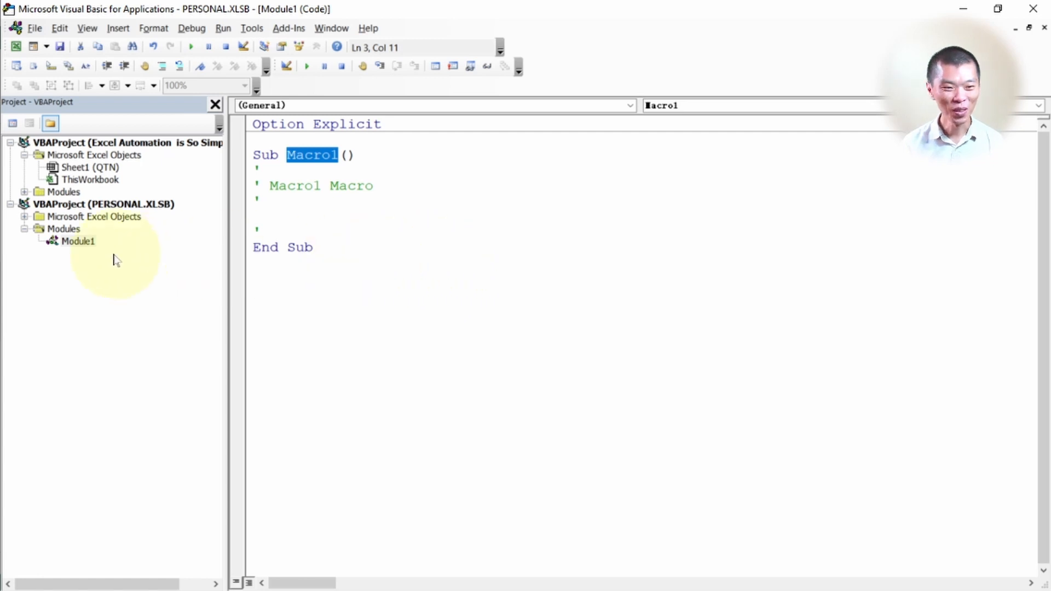
- Remove Module1 from the PERSONAL.XLSB project without exporting it
{"action": "left_click", "coordinate": [78, 242]}
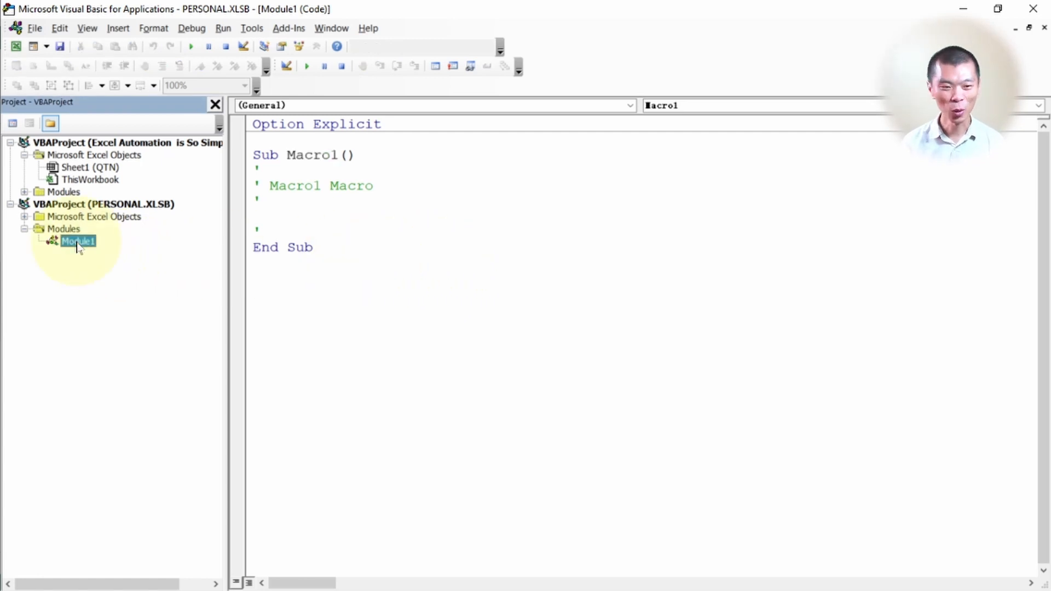
{"action": "right_click", "coordinate": [77, 246]}
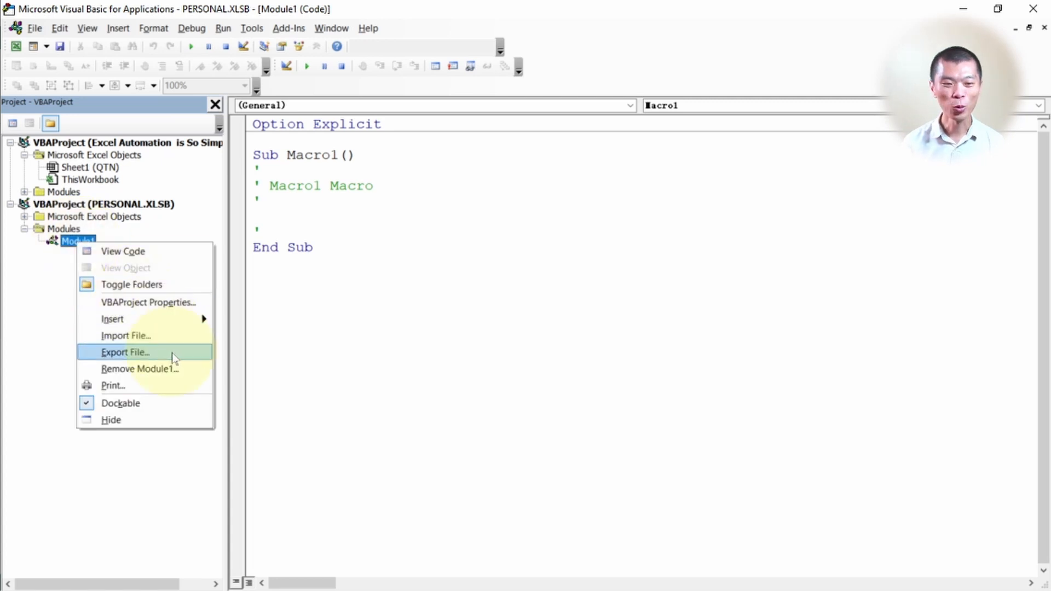
{"action": "left_click", "coordinate": [201, 370]}
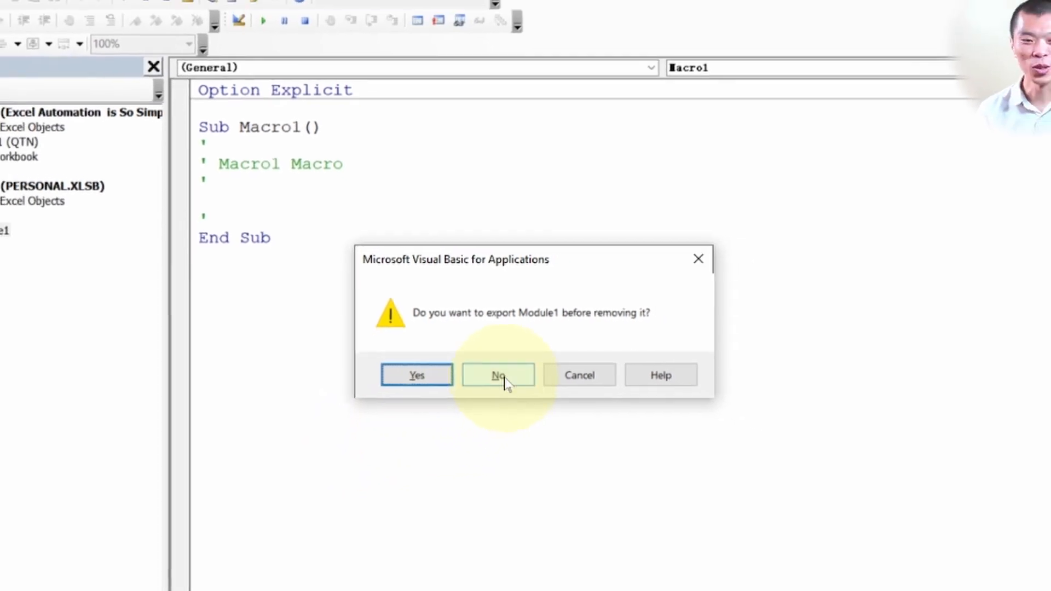
{"action": "left_click", "coordinate": [506, 373]}
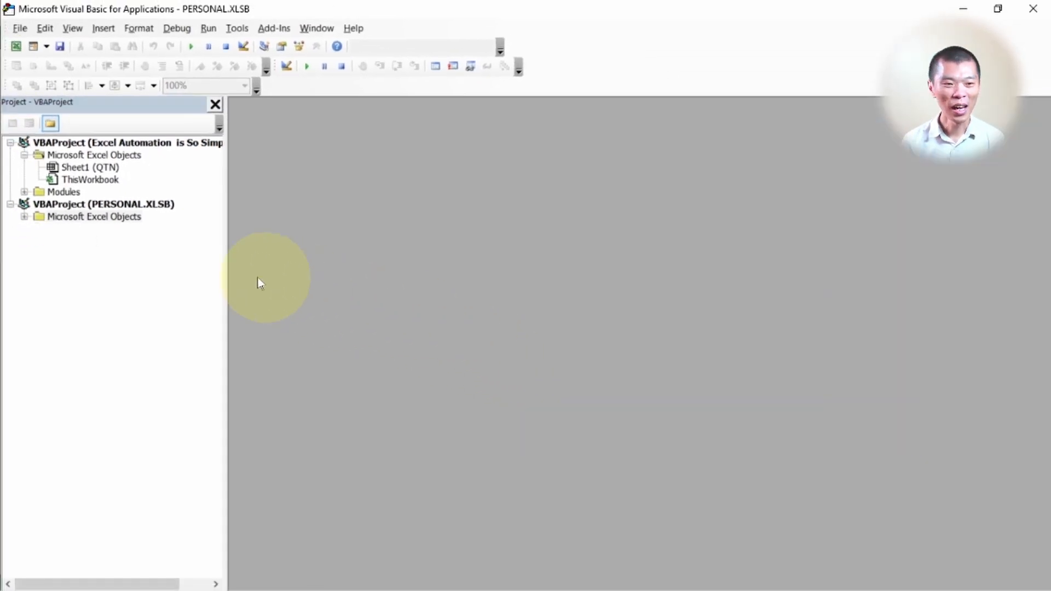
- Copy Module1 from the Excel Automation is So Simple project into the PERSONAL.XLSB project and expand its modules
{"action": "left_click", "coordinate": [151, 142]}
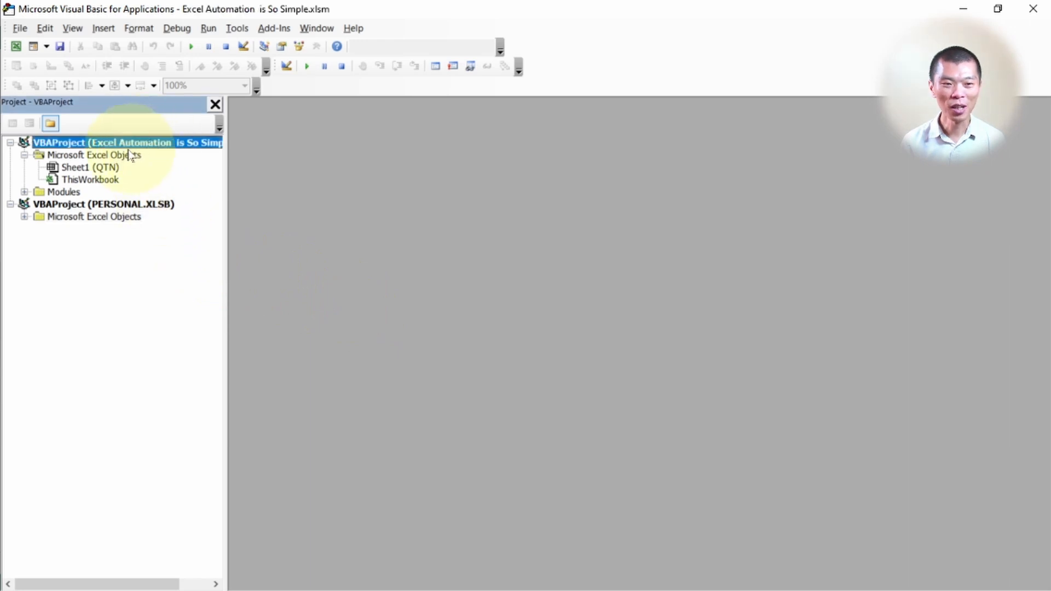
{"action": "left_click", "coordinate": [24, 193]}
{"action": "left_click", "coordinate": [75, 205]}
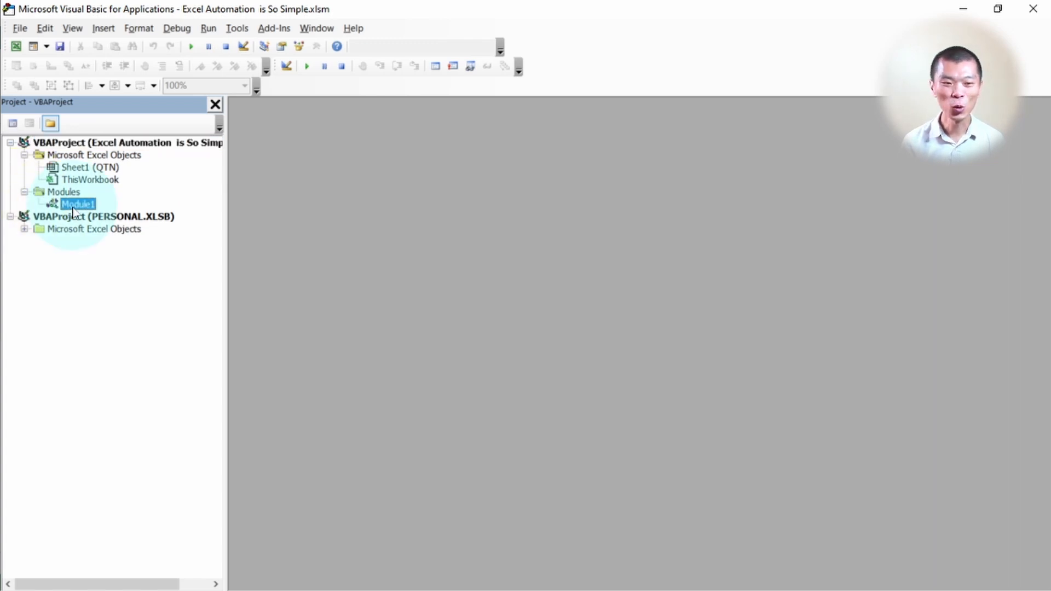
{"action": "left_click_drag", "start_coordinate": [74, 208], "coordinate": [75, 230]}
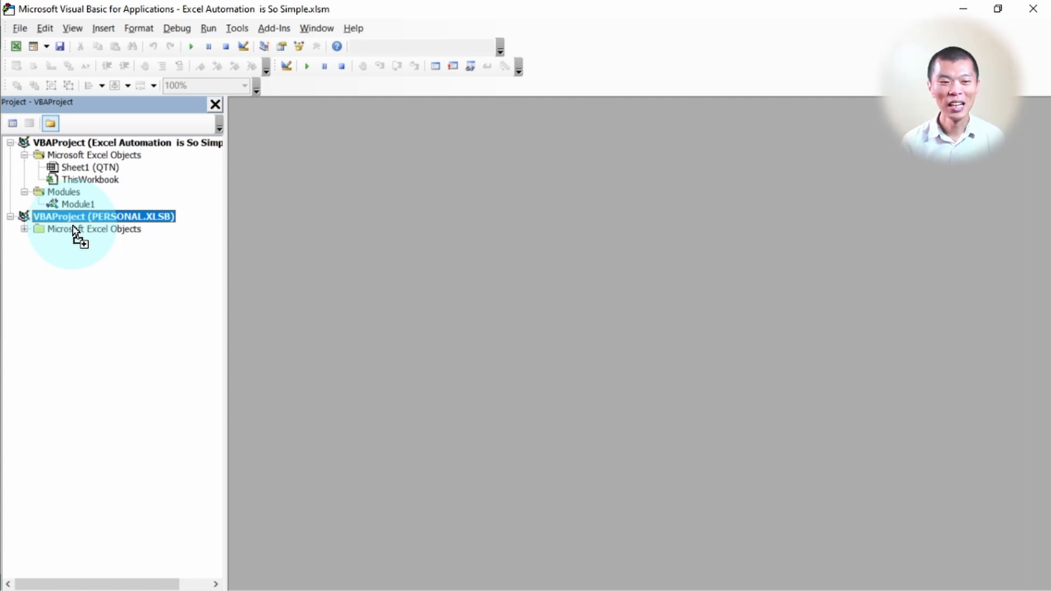
{"action": "left_click_drag", "start_coordinate": [73, 229], "coordinate": [61, 234]}
{"action": "left_click", "coordinate": [24, 241]}
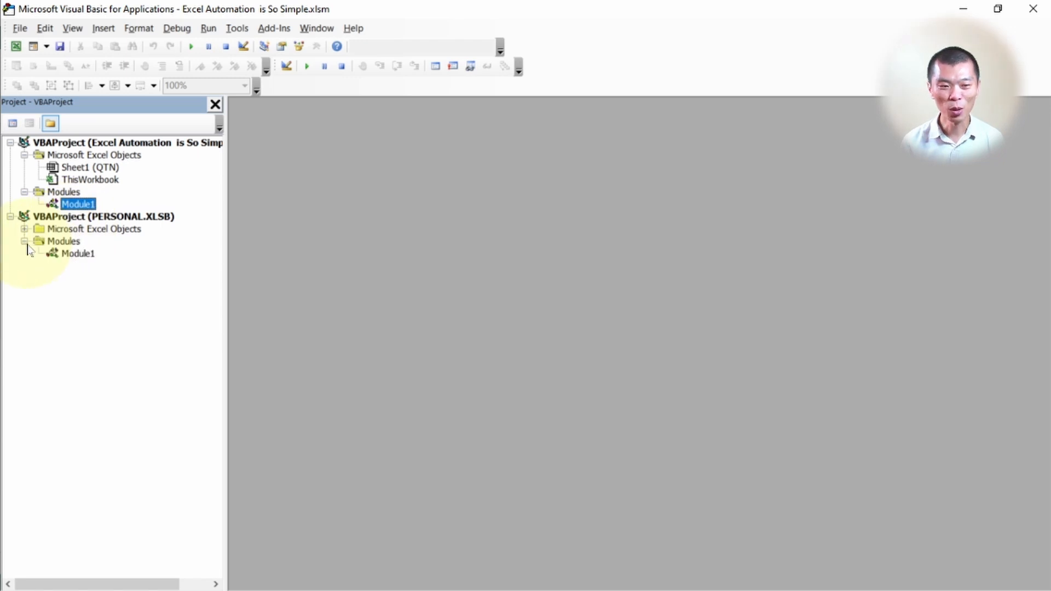
- Check the macro code in the copied PERSONAL.XLSB Module1, close the Visual Basic editor and select cell H6
{"action": "double_click", "coordinate": [65, 256]}
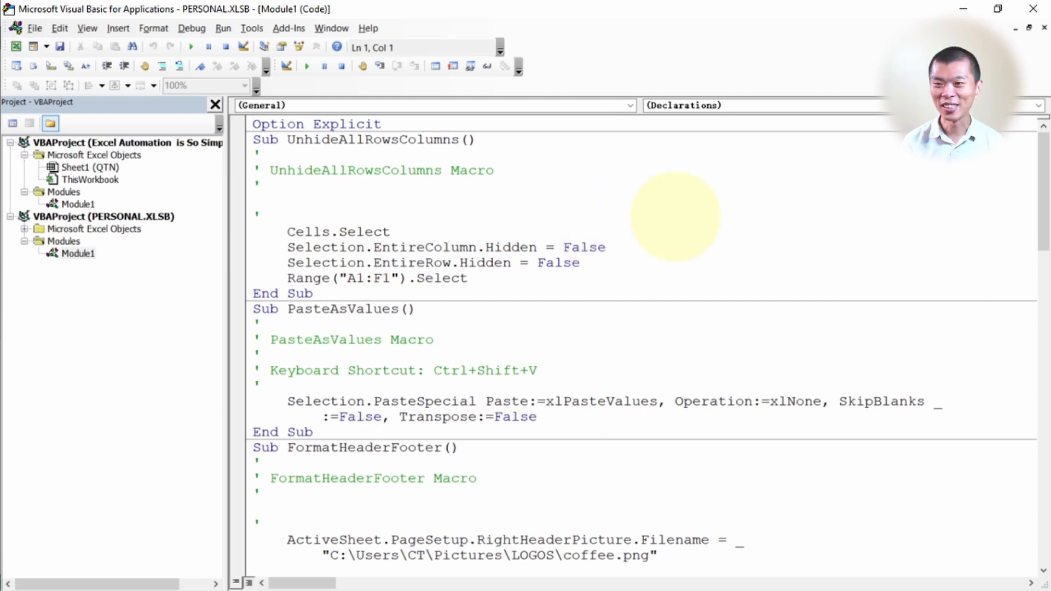
{"action": "left_click", "coordinate": [1036, 11]}
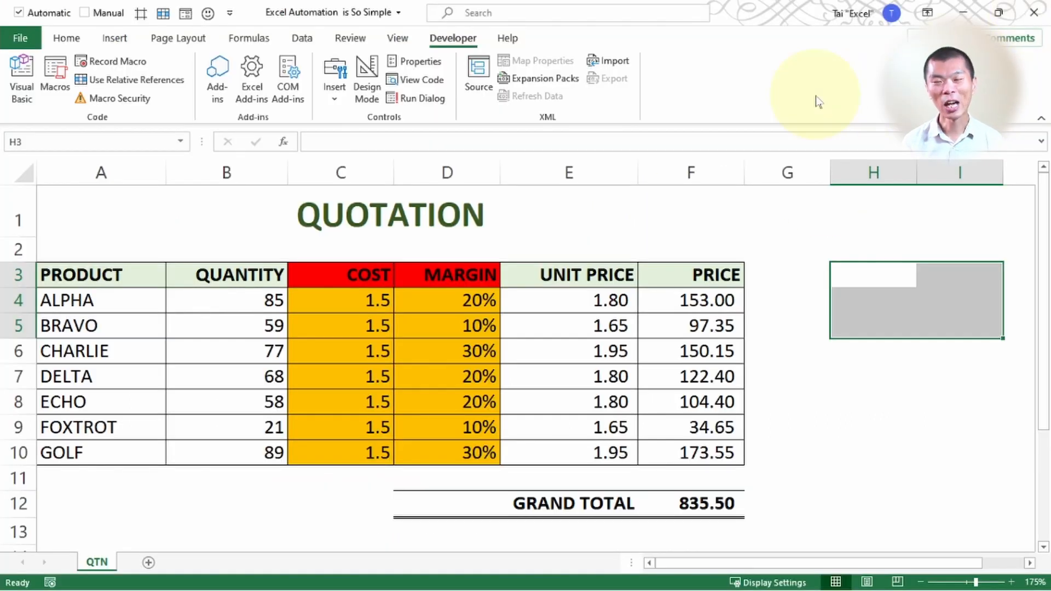
{"action": "left_click", "coordinate": [858, 358]}
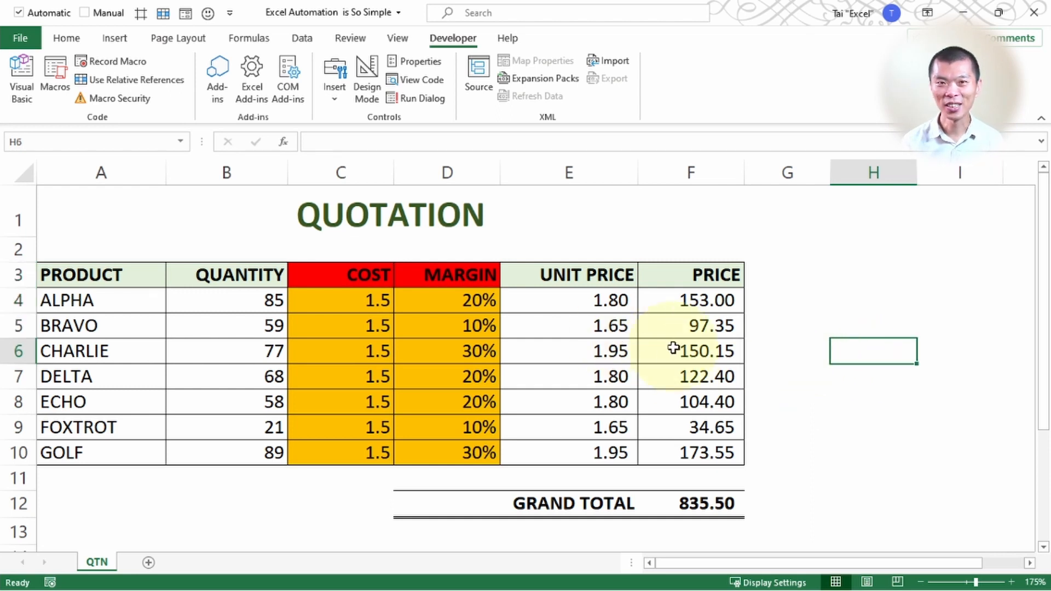
- Close the workbook without saving its changes, and exit Excel while saving the changes to the Personal Macro Workbook
{"action": "key", "text": "ctrl+w"}
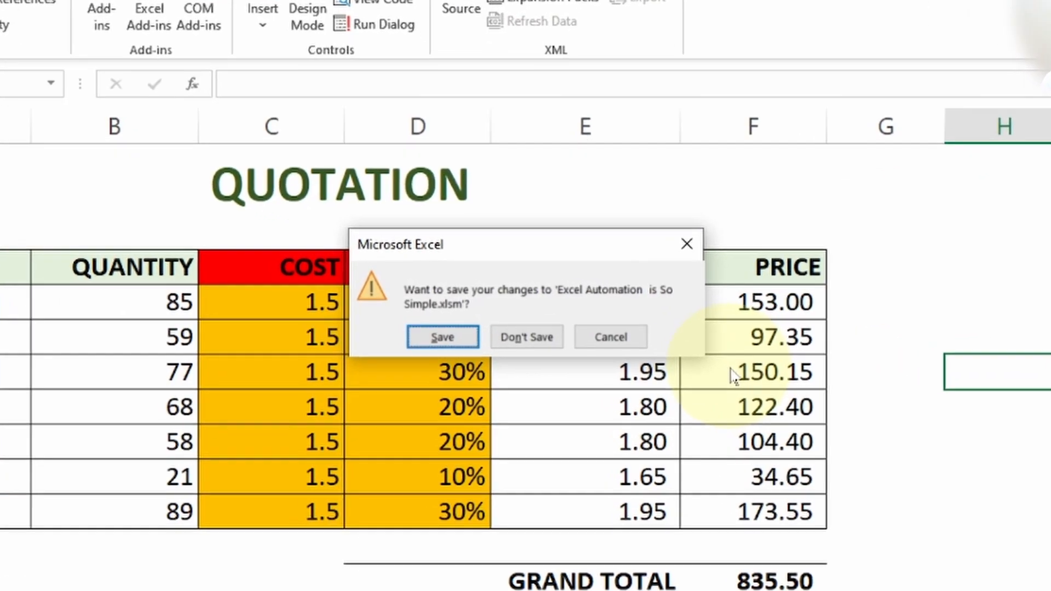
{"action": "left_click", "coordinate": [541, 344]}
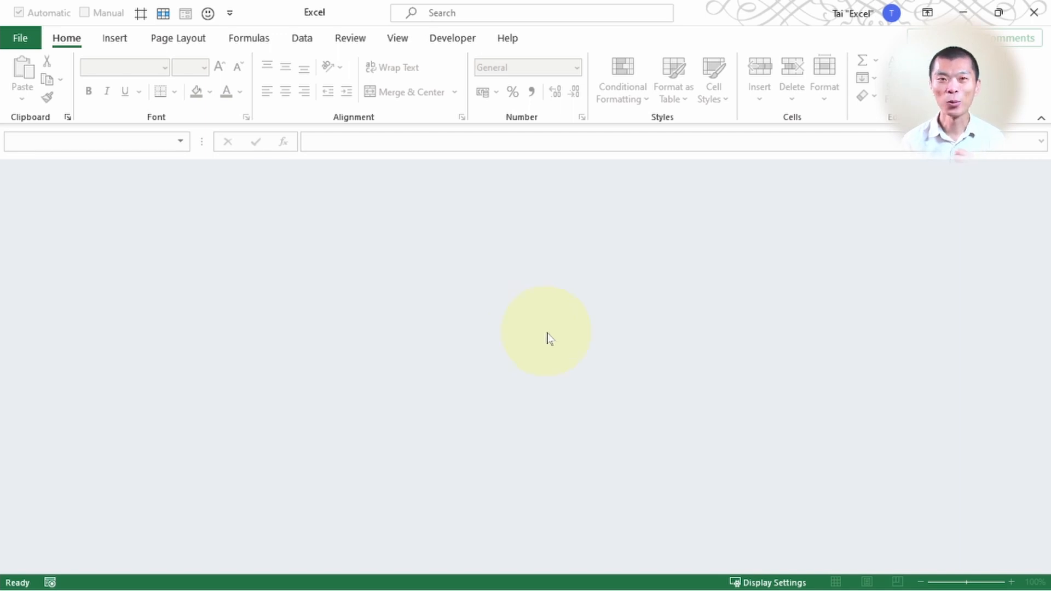
{"action": "left_click", "coordinate": [1032, 14]}
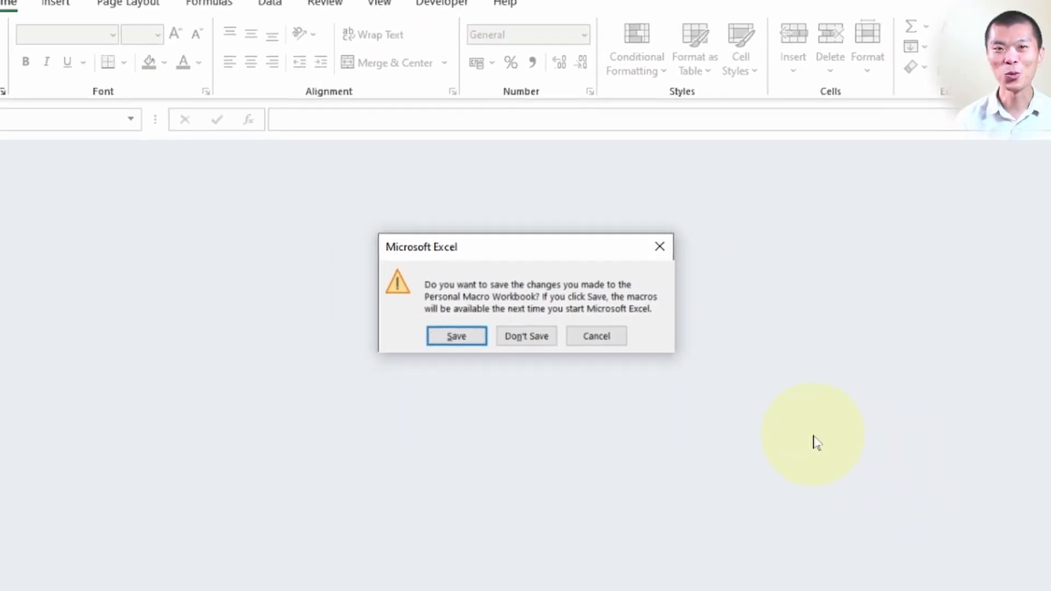
{"action": "left_click", "coordinate": [465, 331]}
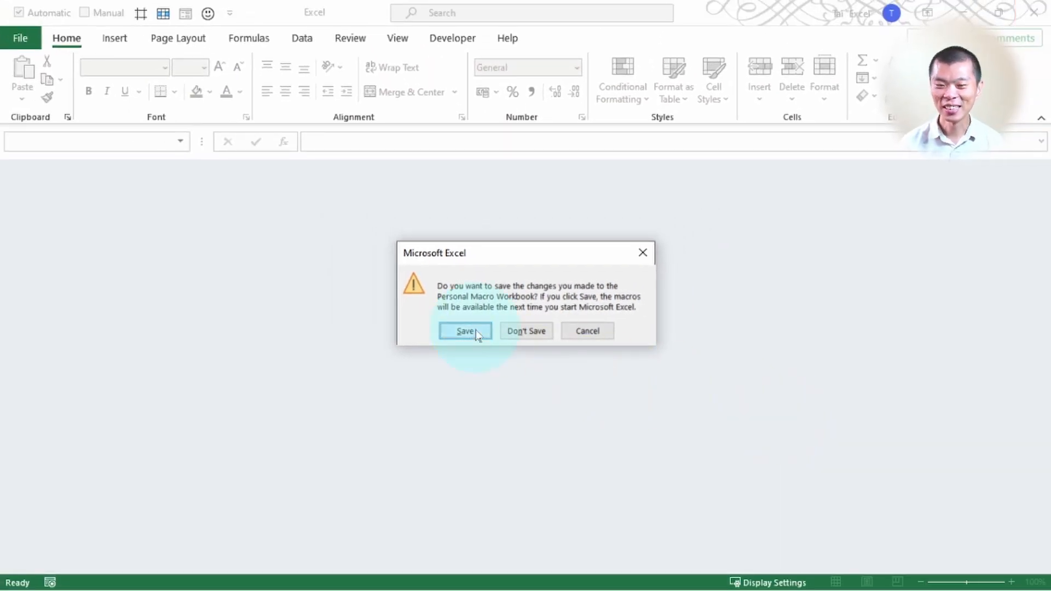
- Open the macro-free Excel Automation is So Simple workbook from its File Explorer folder
{"action": "left_click", "coordinate": [577, 436]}
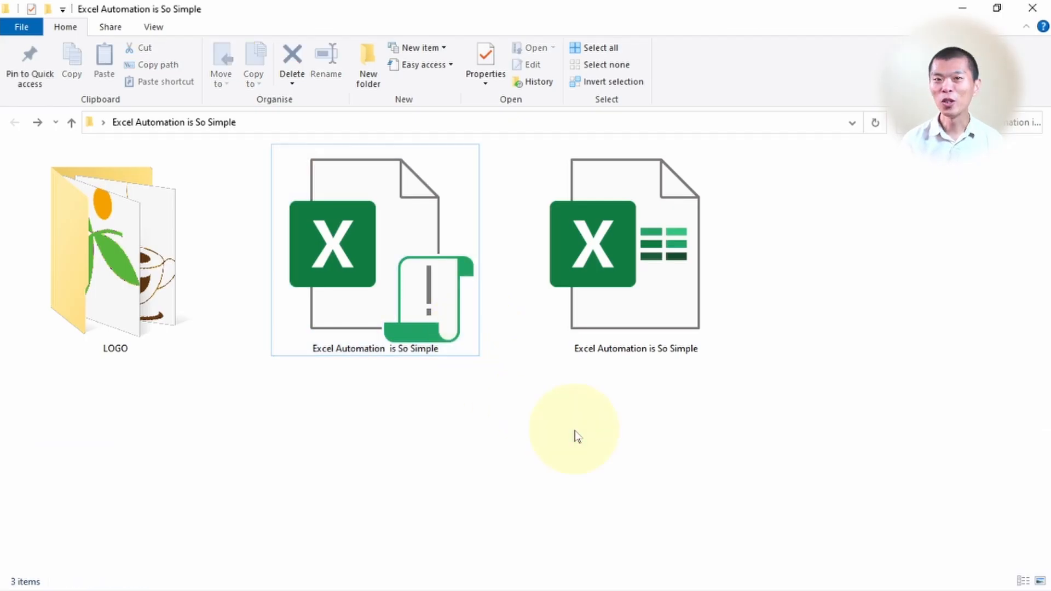
{"action": "left_click", "coordinate": [648, 336]}
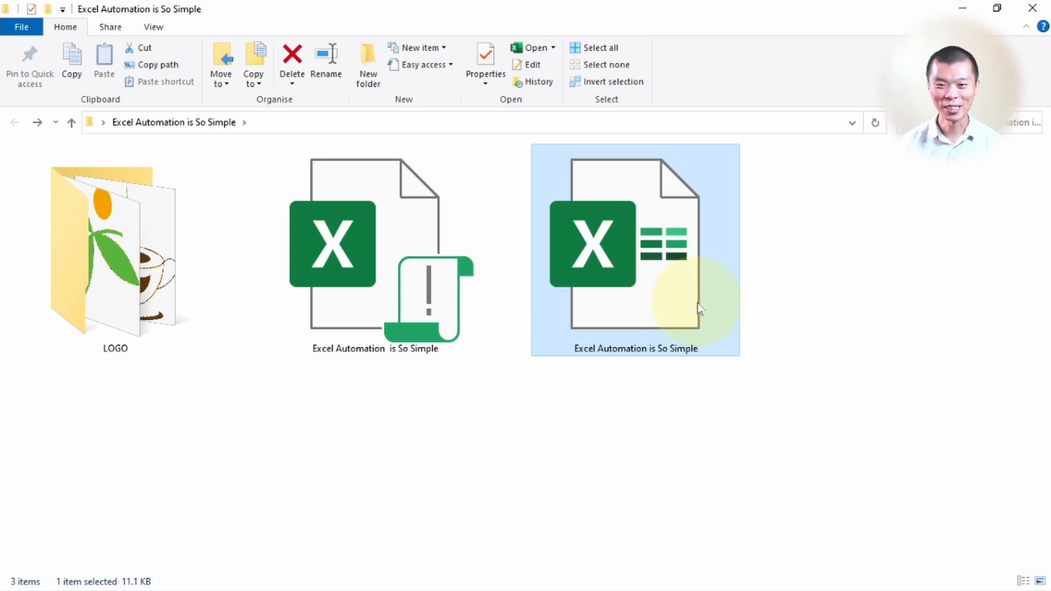
{"action": "double_click", "coordinate": [669, 299]}
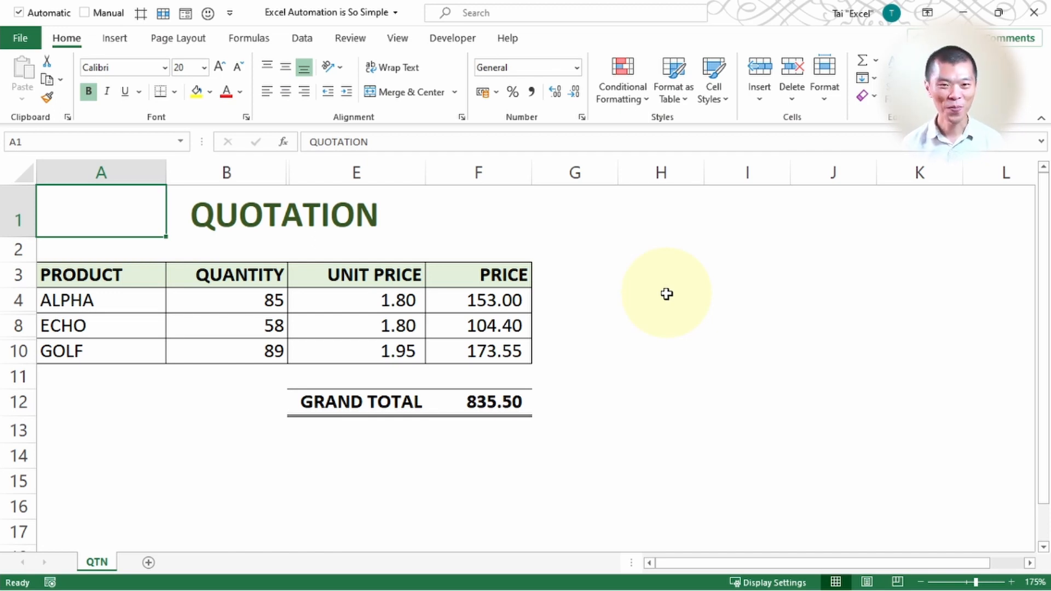
- Check the shortcut key assigned to the PERSONAL.XLSB!UnhideAllRowsColumns macro without changing its options
{"action": "left_click", "coordinate": [454, 38]}
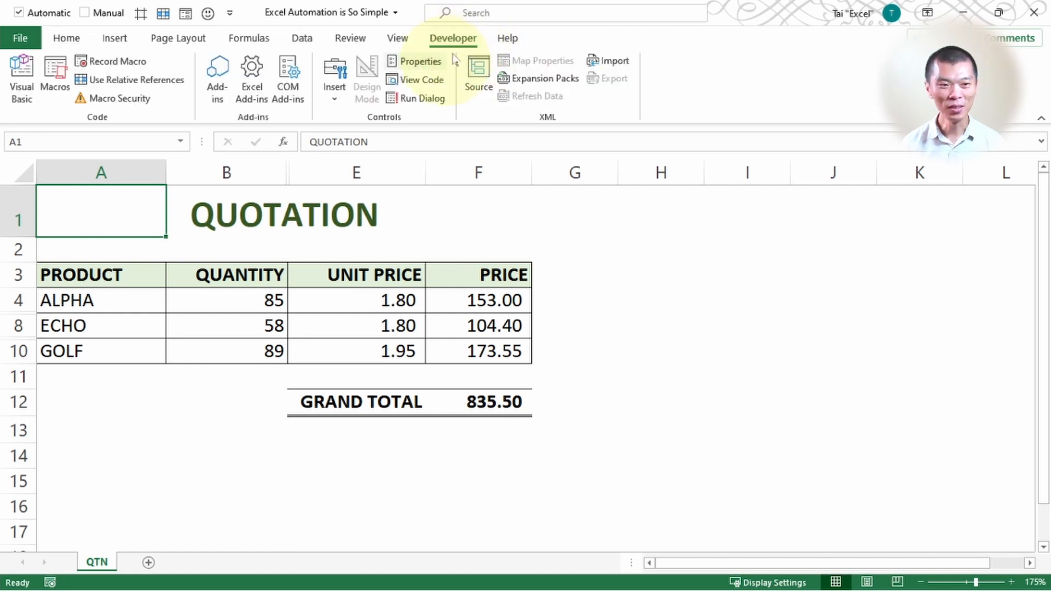
{"action": "left_click", "coordinate": [59, 98]}
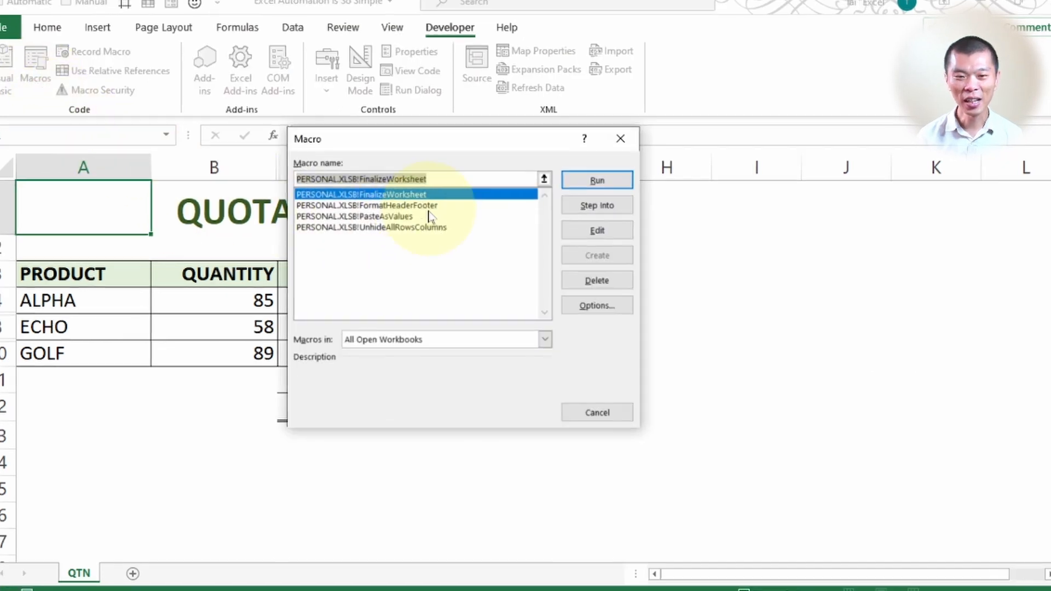
{"action": "left_click", "coordinate": [408, 228]}
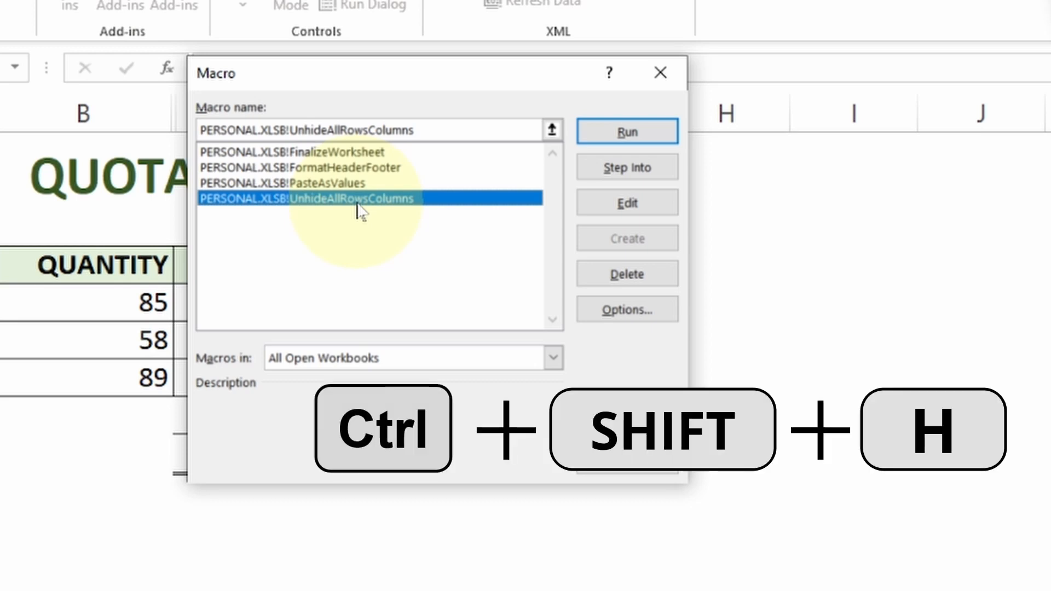
{"action": "left_click", "coordinate": [672, 320]}
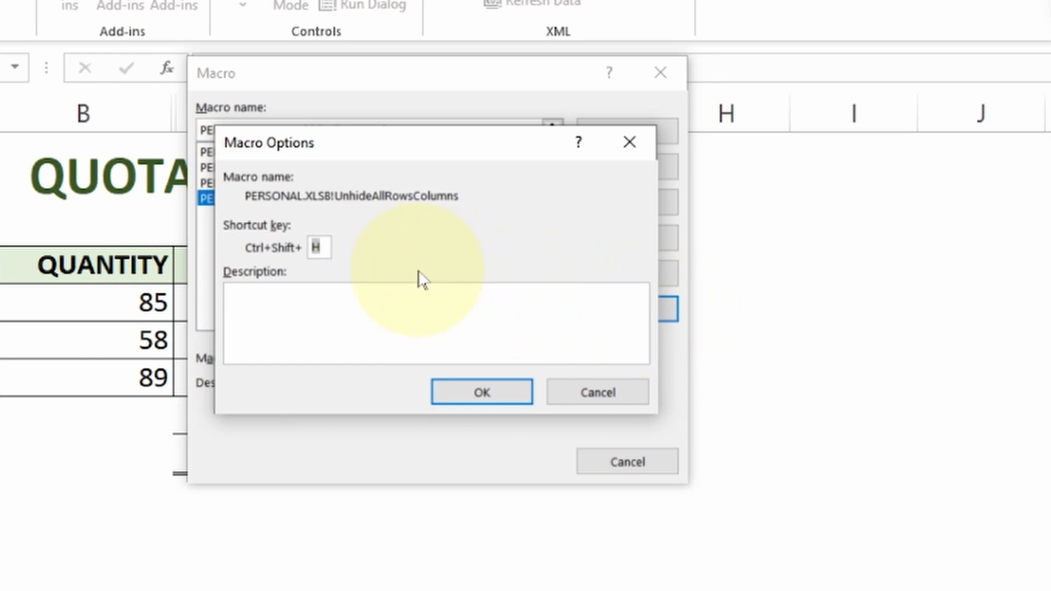
{"action": "left_click", "coordinate": [600, 402]}
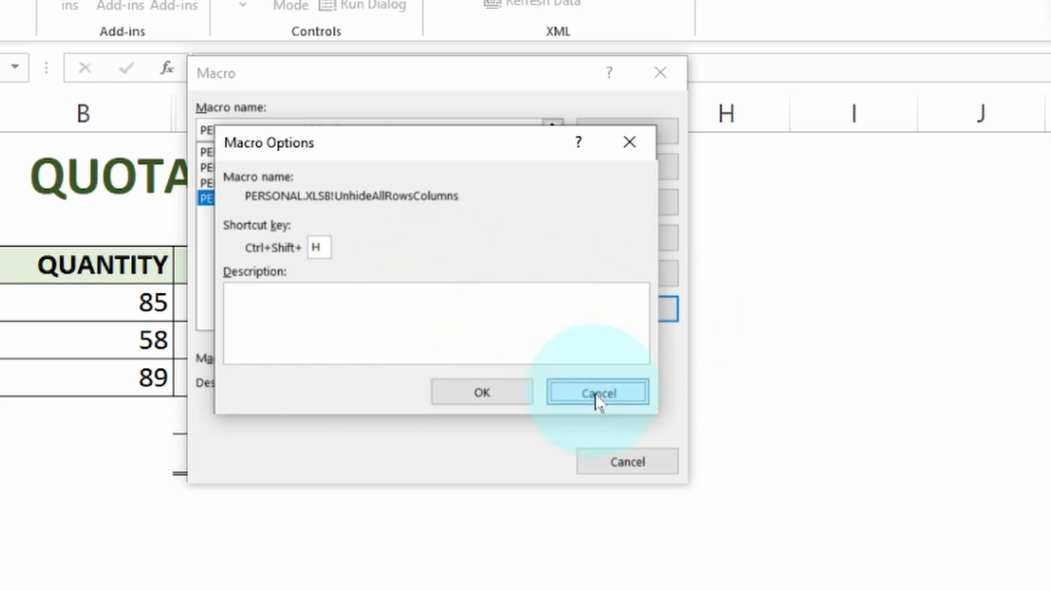
- Check the shortcut key assigned to the PERSONAL.XLSB!PasteAsValues macro and close the macro list
{"action": "left_click", "coordinate": [398, 184]}
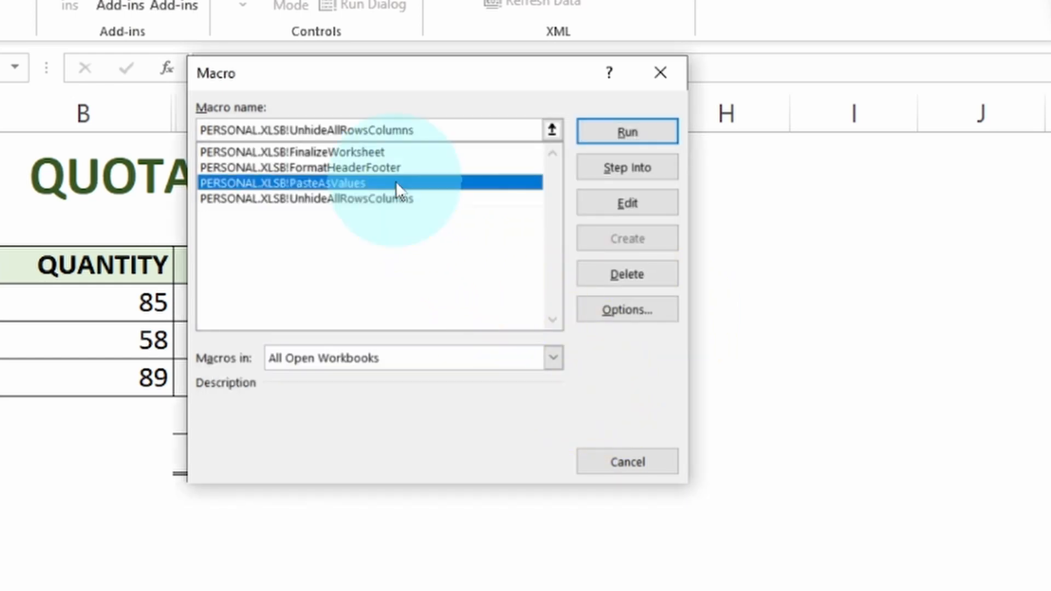
{"action": "left_click", "coordinate": [657, 319]}
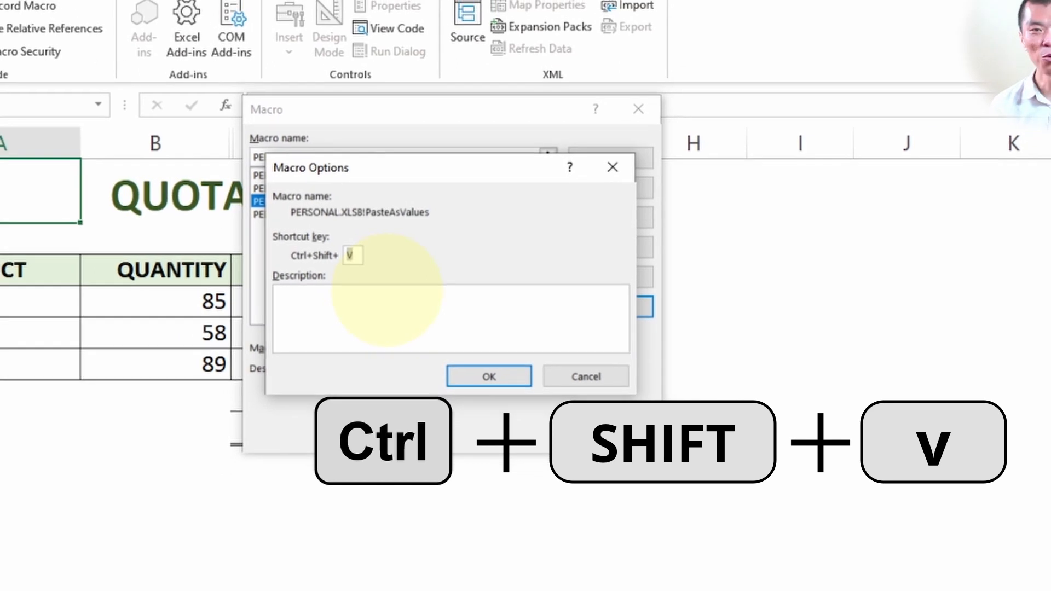
{"action": "left_click", "coordinate": [582, 371]}
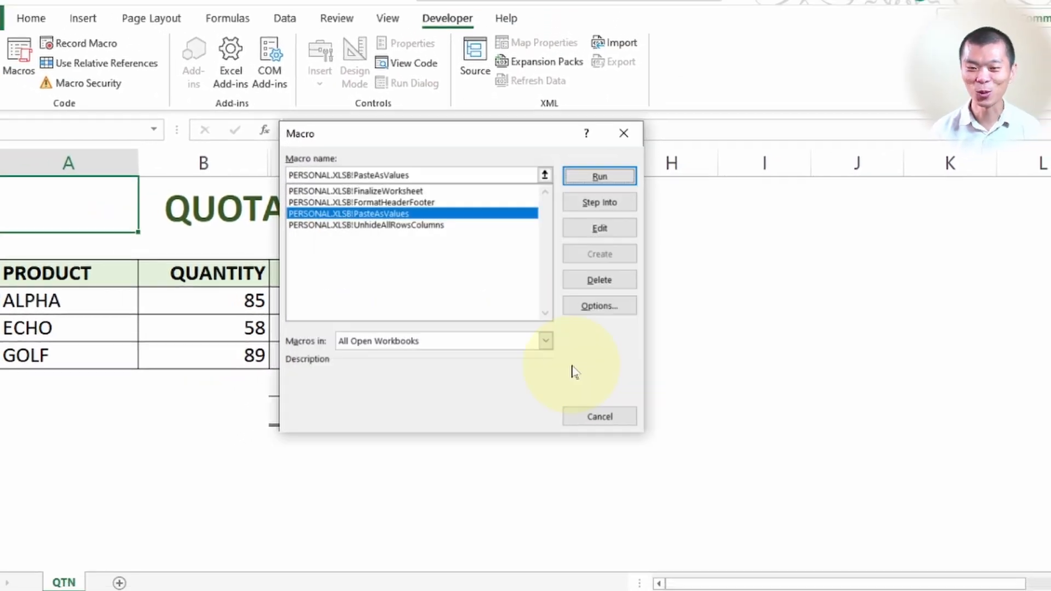
{"action": "left_click", "coordinate": [607, 427]}
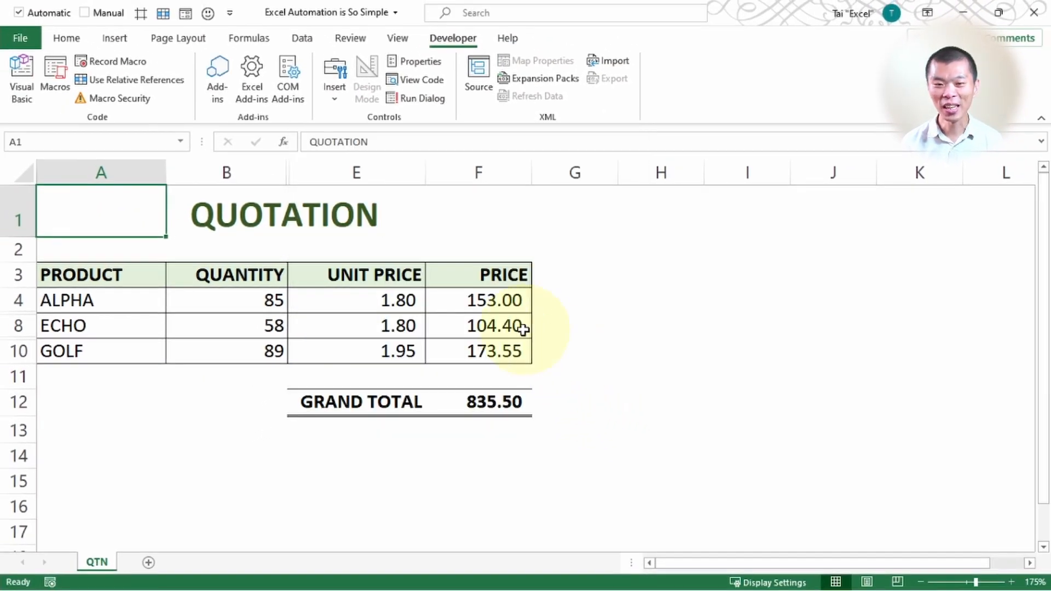
- Run the UnhideAllRowsColumns macro on the QTN sheet to show all its hidden rows and columns
{"action": "left_click", "coordinate": [520, 327]}
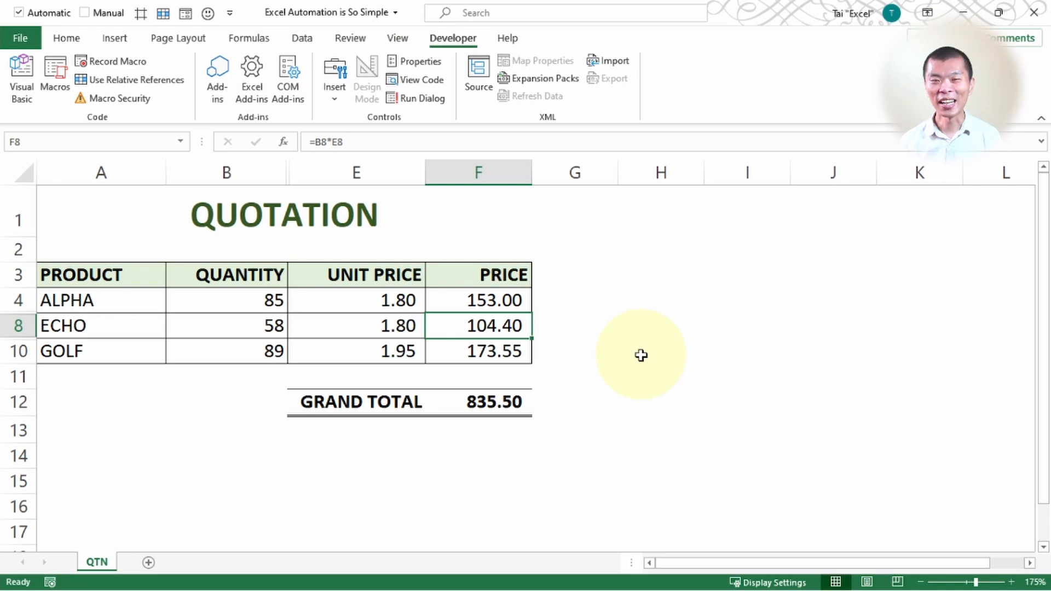
{"action": "key", "text": "ctrl+shift+h"}
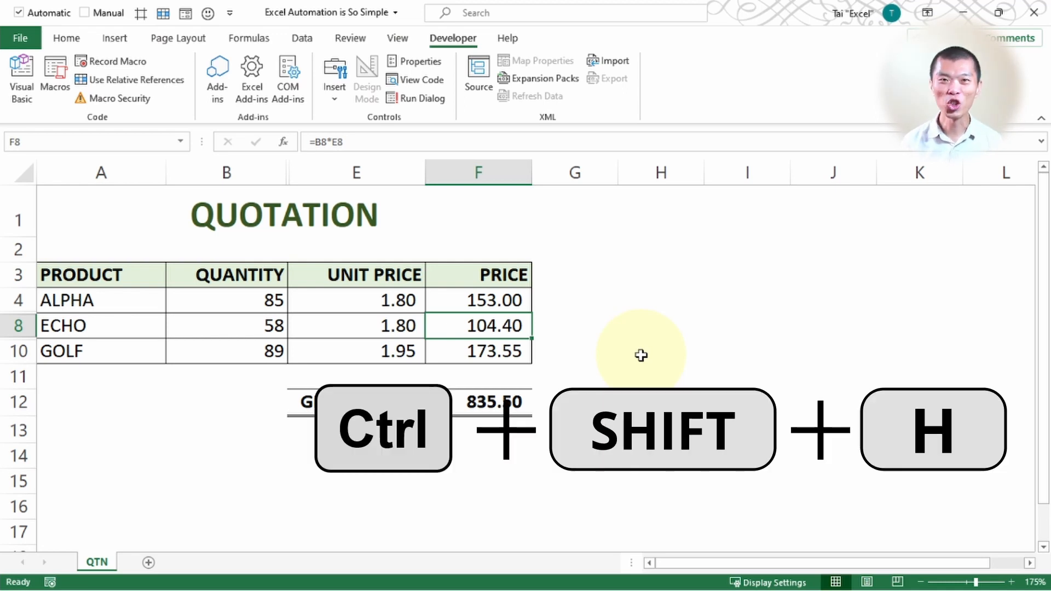
{"action": "key", "text": "ctrl+shift+h"}
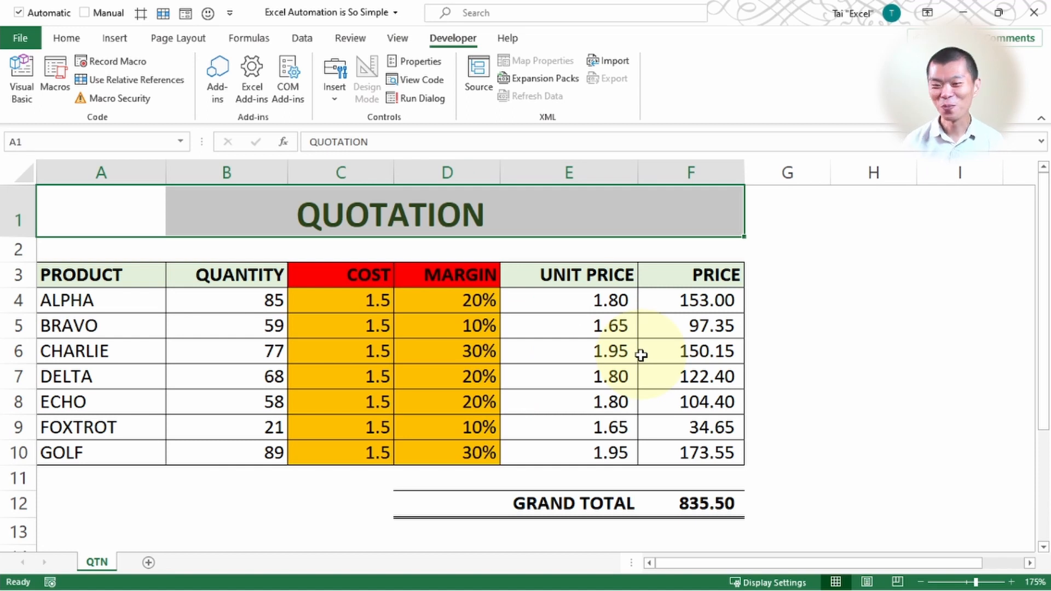
- Test the PasteAsValues macro by copying E4:F7 to H3 as values, and clear the pasted cells
{"action": "left_click_drag", "start_coordinate": [603, 300], "coordinate": [708, 374]}
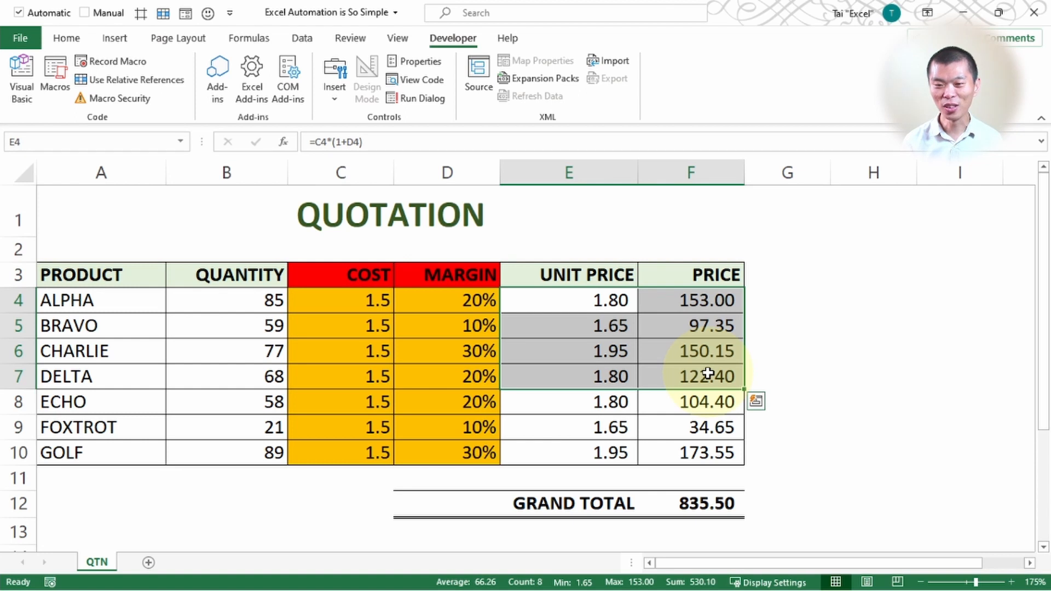
{"action": "key", "text": "ctrl+c"}
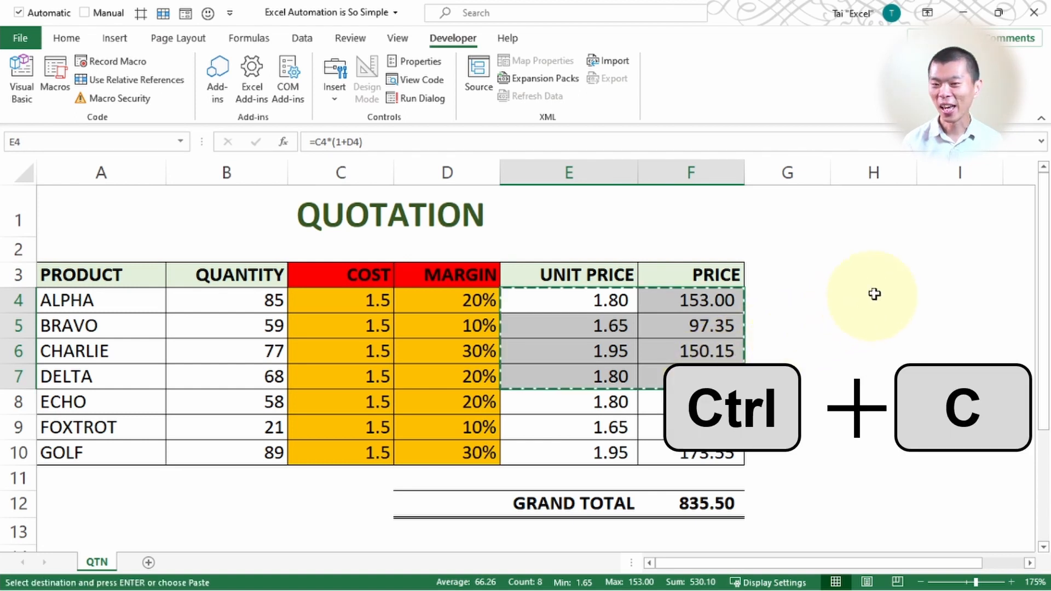
{"action": "left_click", "coordinate": [880, 281]}
{"action": "key", "text": "ctrl+shift+v"}
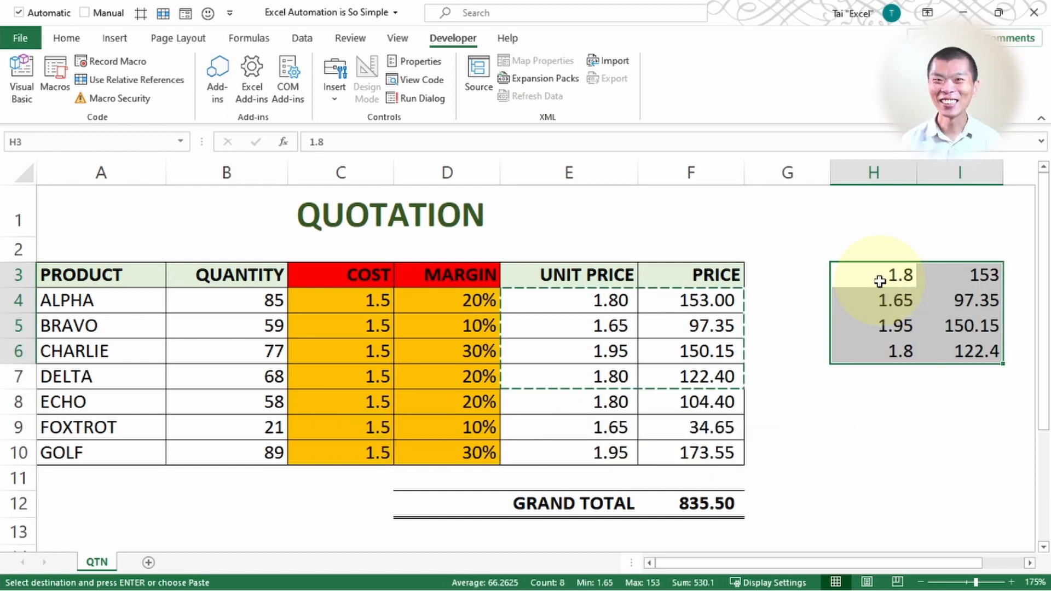
{"action": "key", "text": "Delete"}
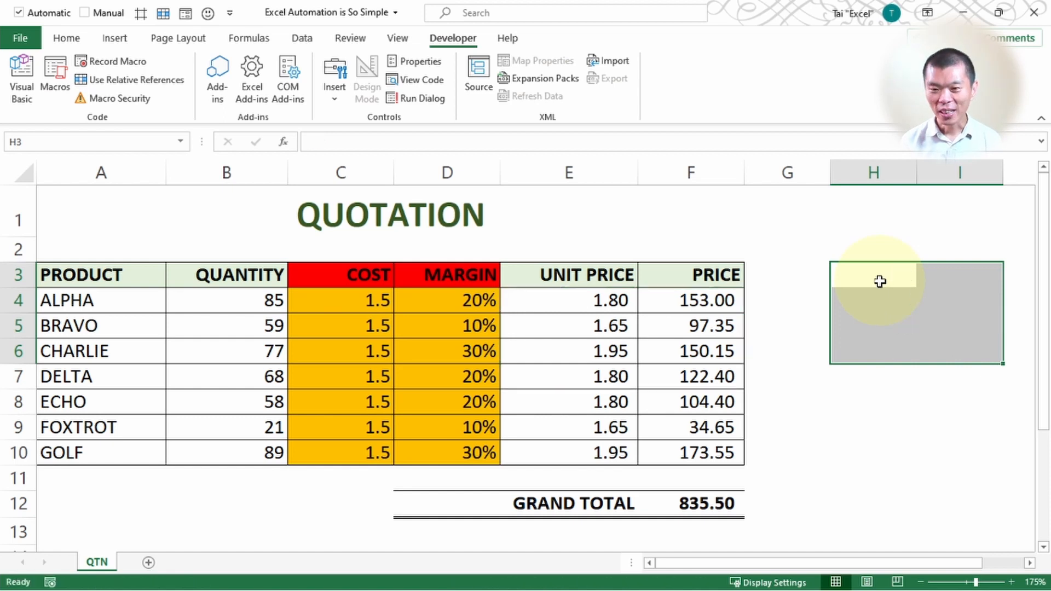
- Review the list of macros available in all open workbooks and close it without running any
{"action": "left_click", "coordinate": [663, 323]}
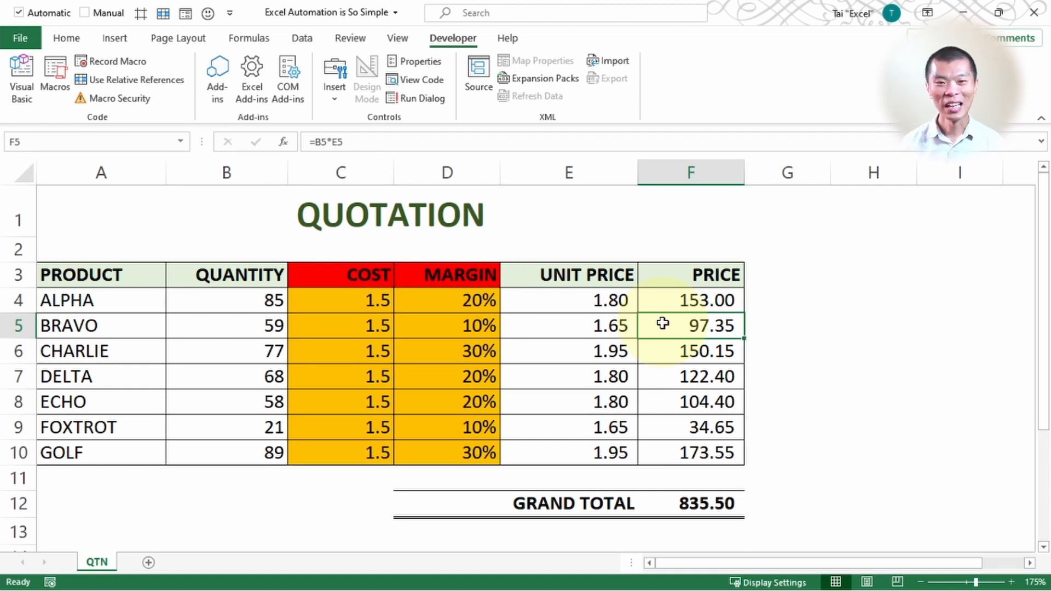
{"action": "left_click", "coordinate": [449, 43]}
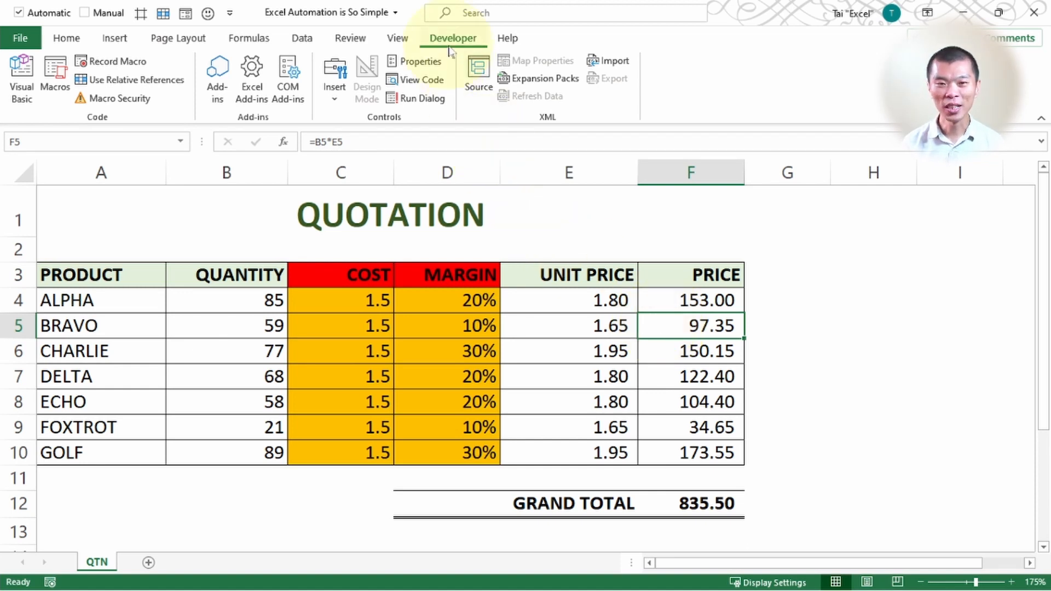
{"action": "left_click", "coordinate": [55, 77]}
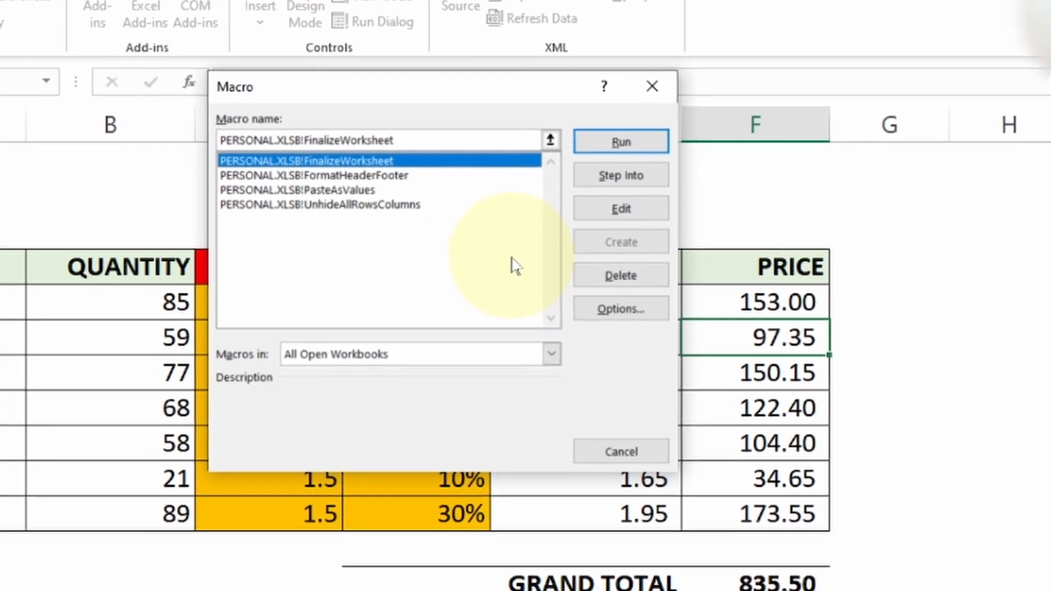
{"action": "left_click", "coordinate": [637, 110]}
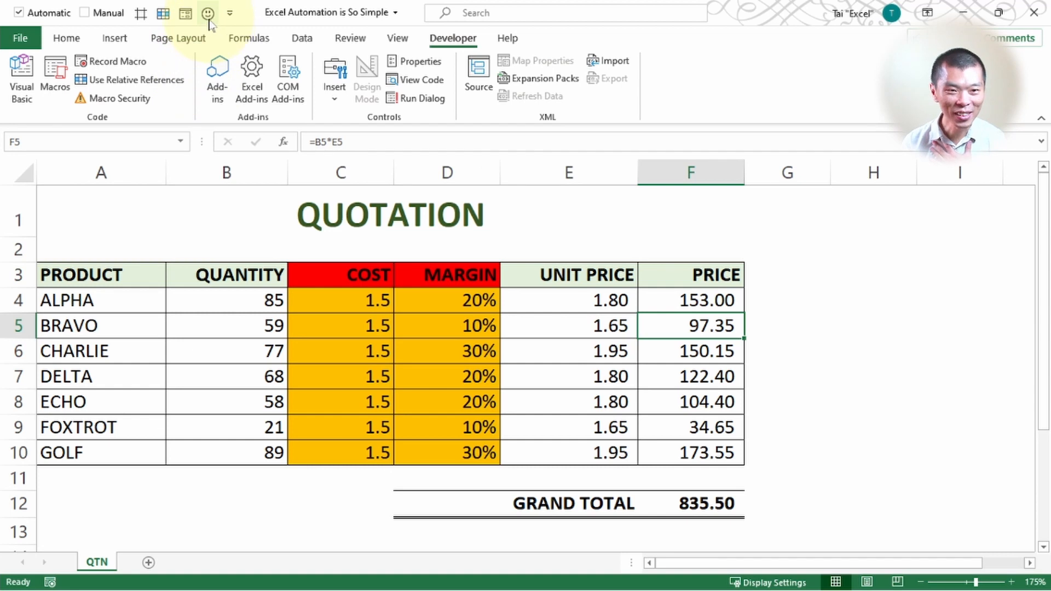
- Remove the smiley-face macro button from the Quick Access Toolbar
{"action": "right_click", "coordinate": [208, 18]}
{"action": "left_click", "coordinate": [244, 31]}
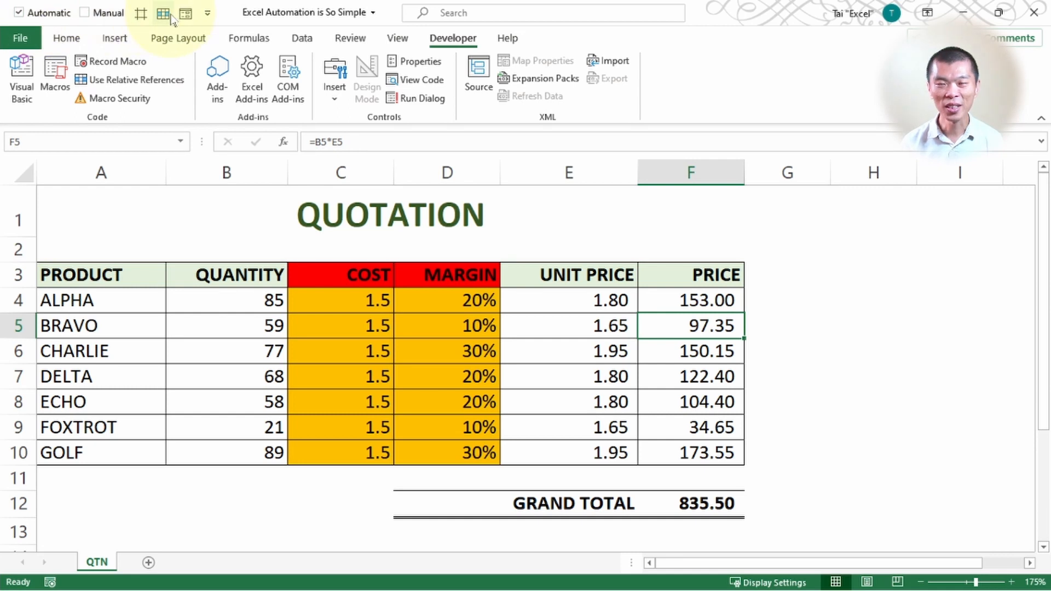
{"action": "right_click", "coordinate": [172, 18]}
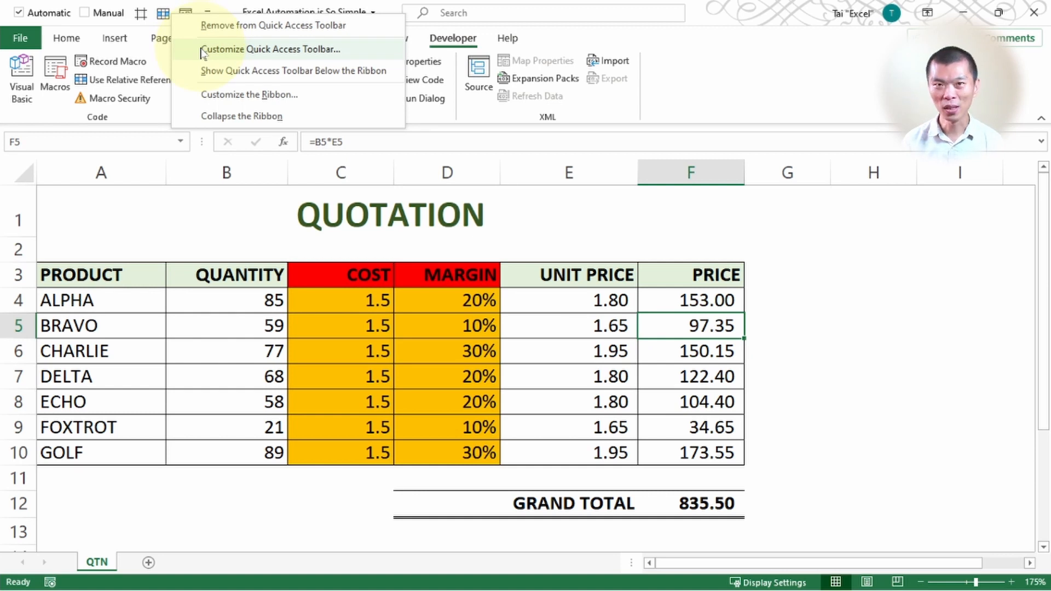
{"action": "left_click", "coordinate": [219, 7]}
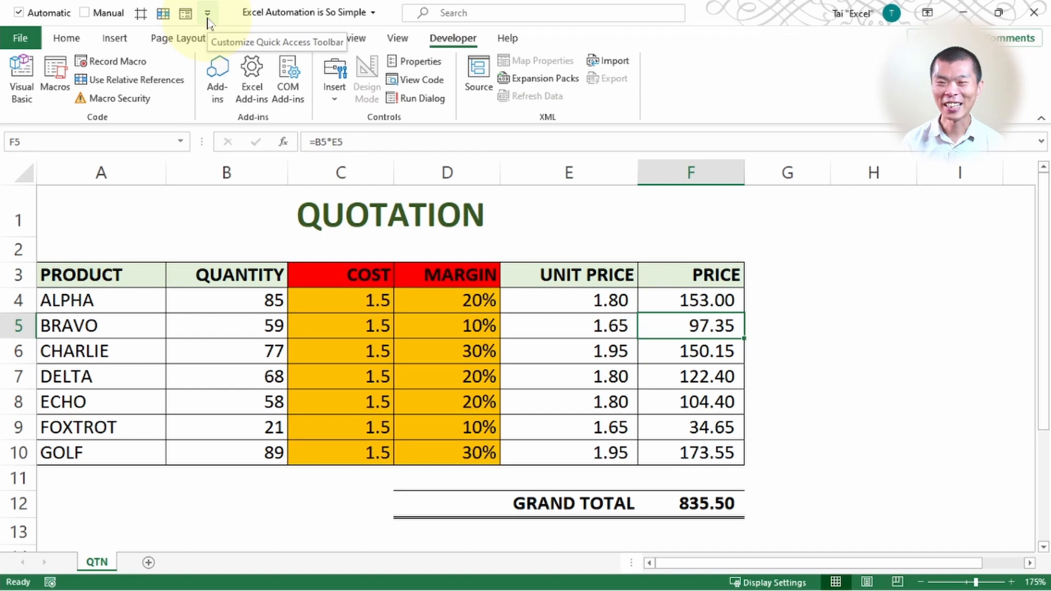
- Add the PERSONAL.XLSB!FinalizeWorksheet macro to the Quick Access Toolbar for all documents
{"action": "left_click", "coordinate": [207, 14]}
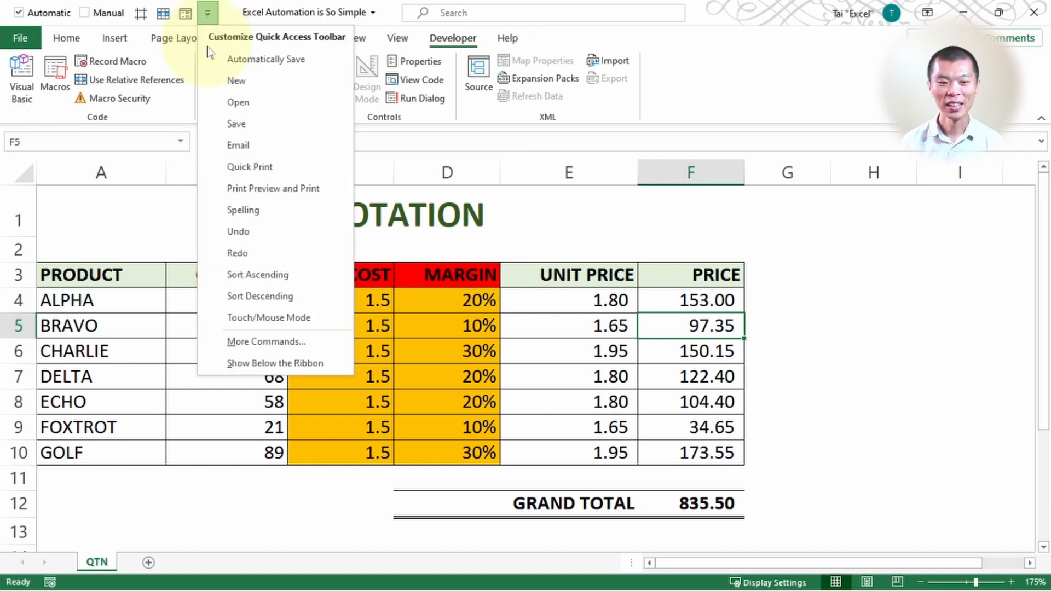
{"action": "left_click", "coordinate": [318, 344]}
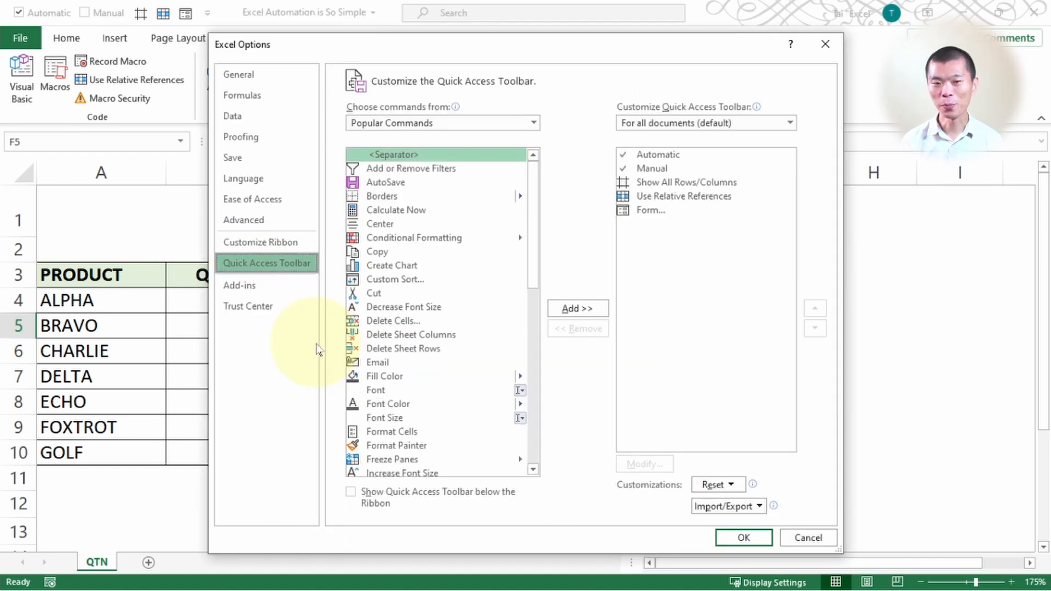
{"action": "left_click", "coordinate": [467, 125]}
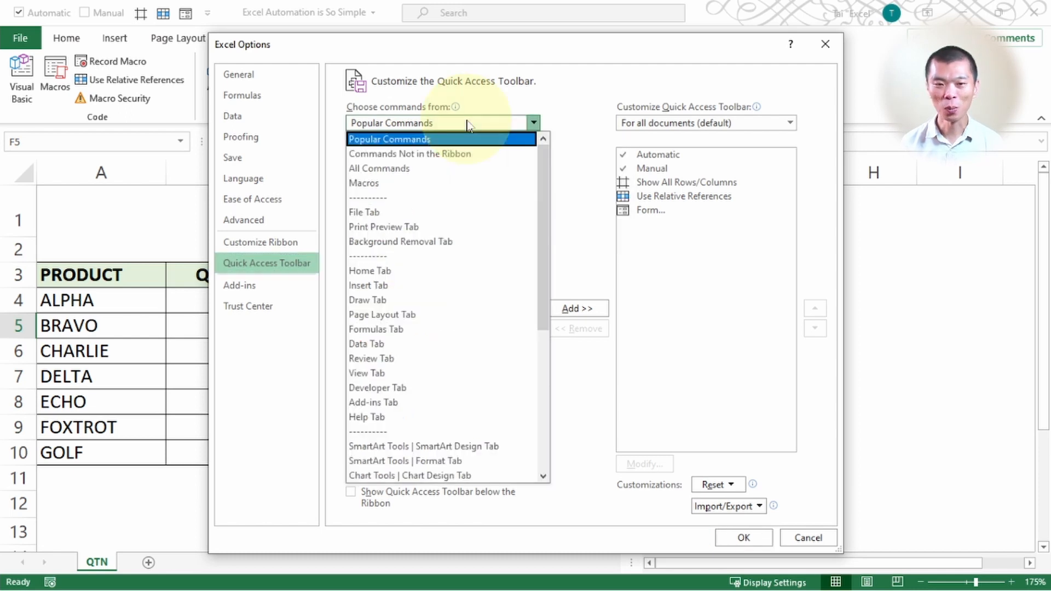
{"action": "left_click", "coordinate": [437, 184]}
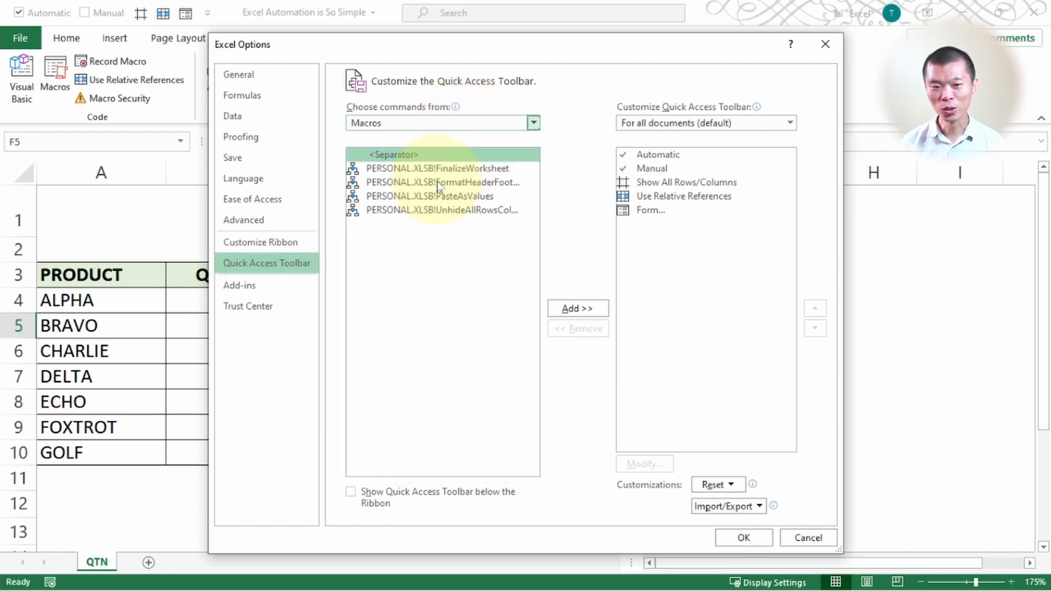
{"action": "left_click", "coordinate": [435, 169]}
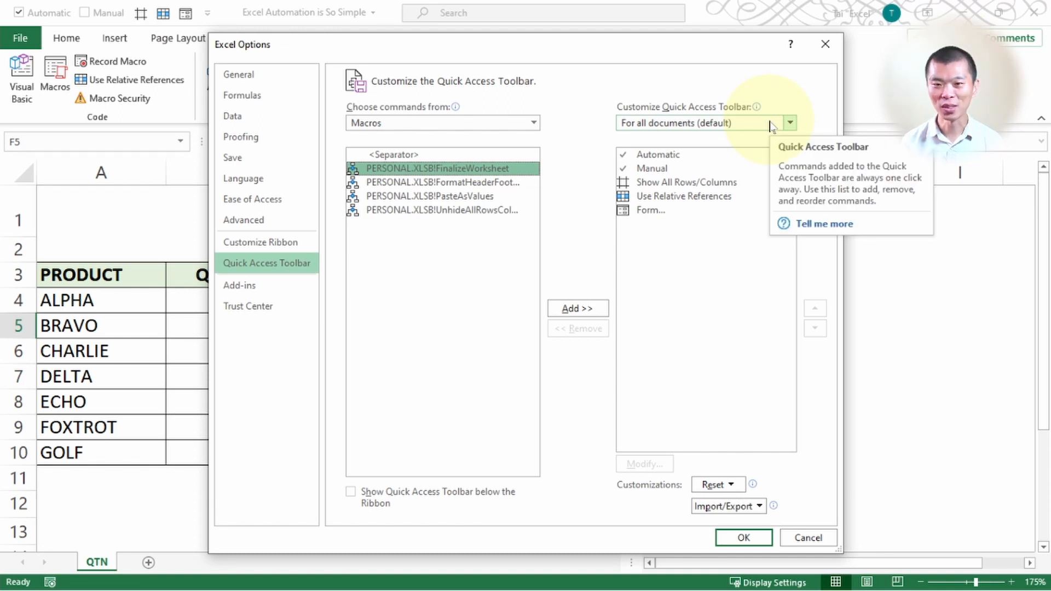
{"action": "left_click", "coordinate": [572, 310]}
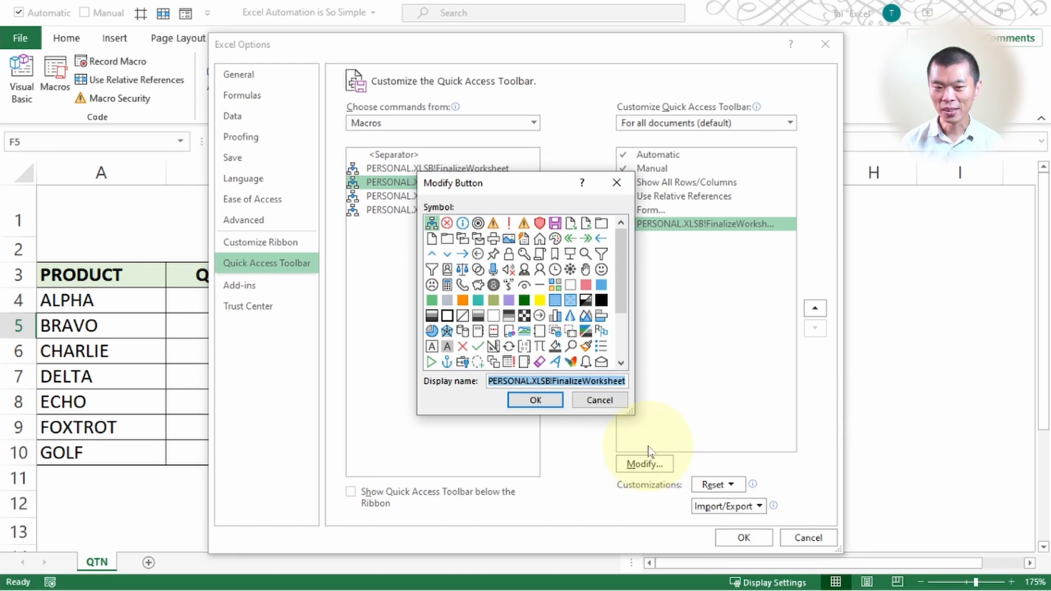
- Give the FinalizeWorksheet toolbar button a smiley-face symbol and the display name "Finaliza Worksheet", and apply the toolbar changes
{"action": "left_click", "coordinate": [601, 269]}
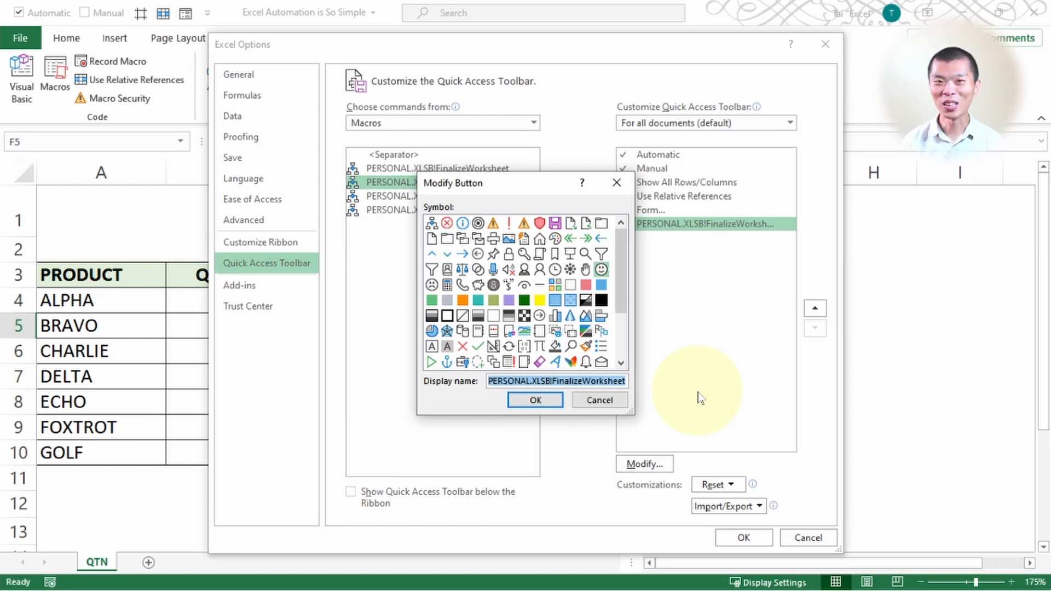
{"action": "type", "text": "Finaliza"}
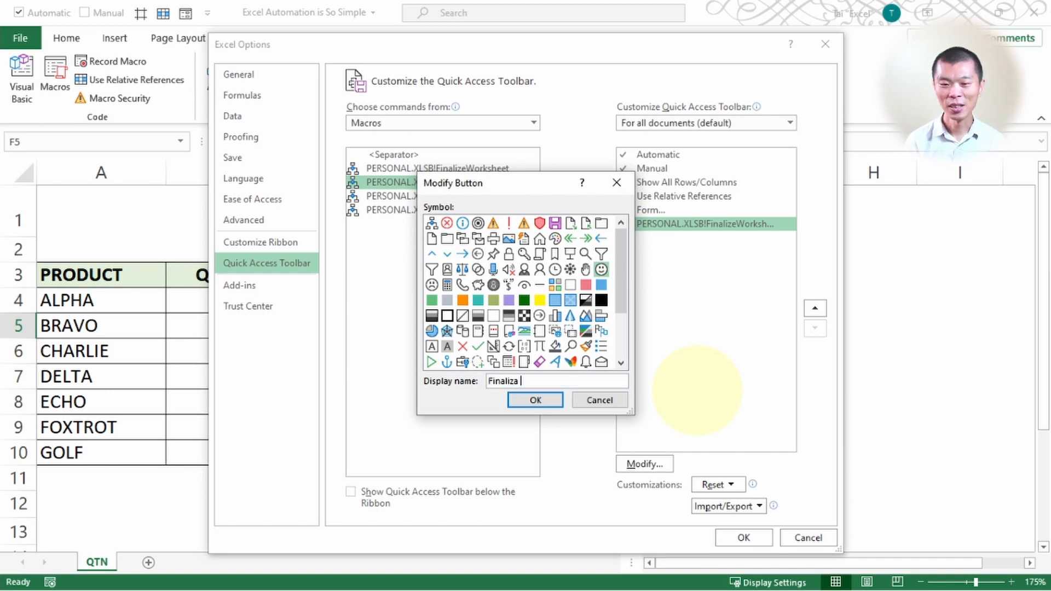
{"action": "type", "text": " Worksheet"}
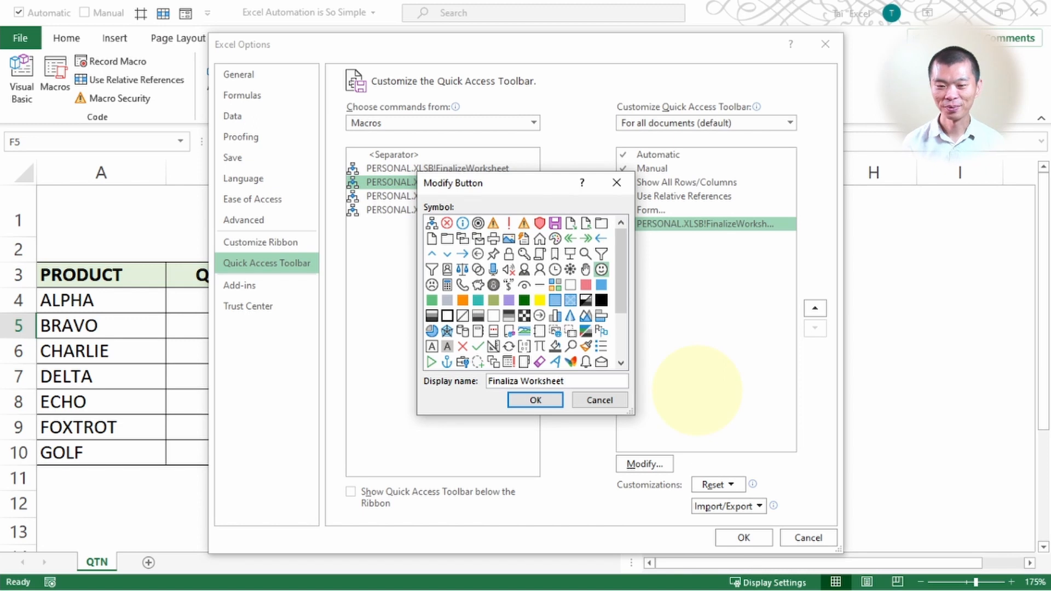
{"action": "left_click", "coordinate": [535, 400]}
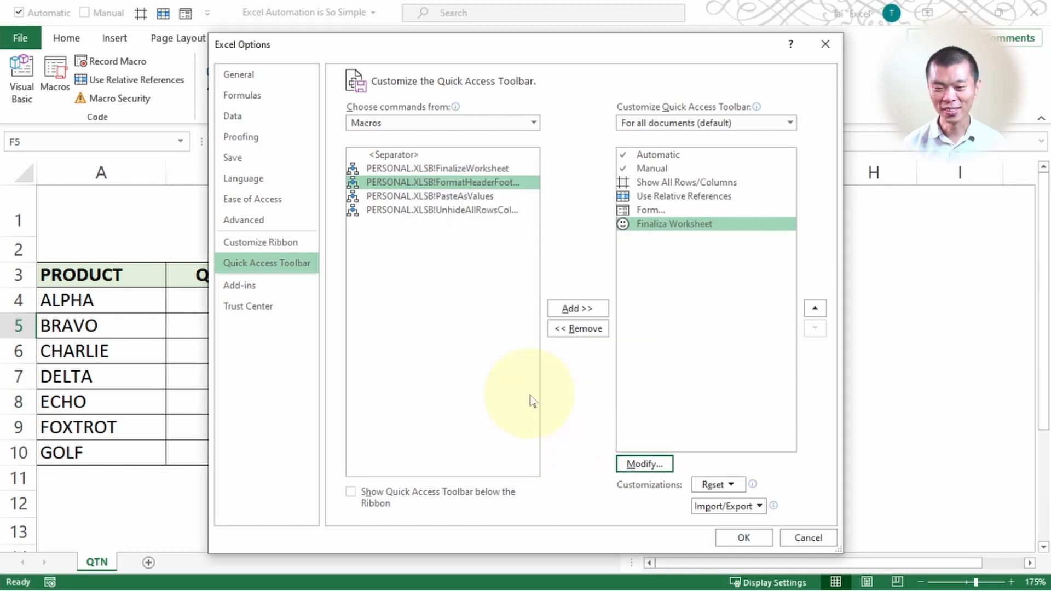
{"action": "left_click", "coordinate": [720, 536]}
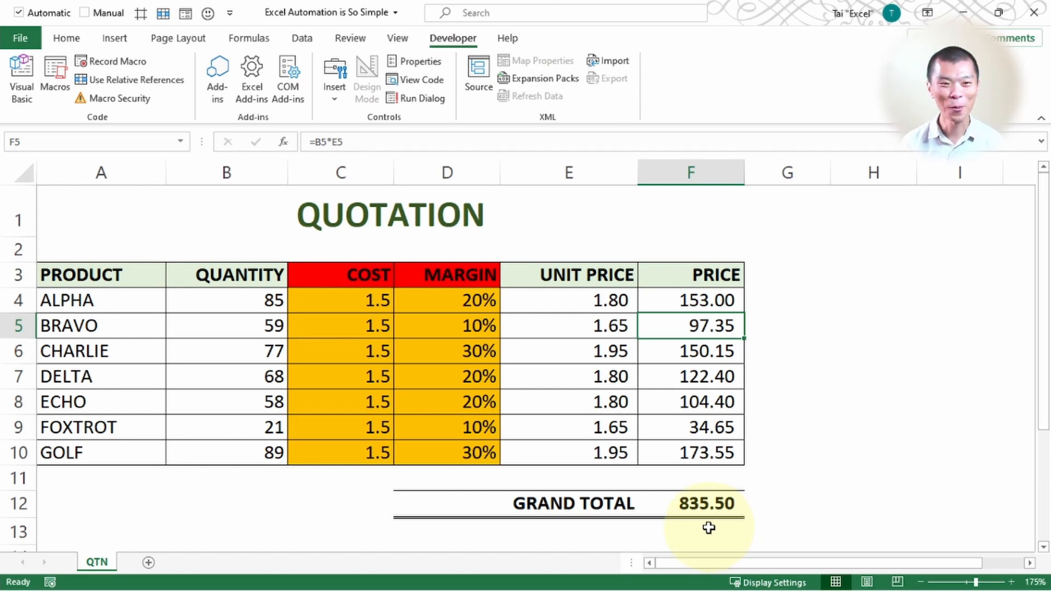
- Run the FinalizeWorksheet macro on the full quotation, check cells F7 and E5 for plain values, and close the new workbook without saving
{"action": "left_click", "coordinate": [207, 14]}
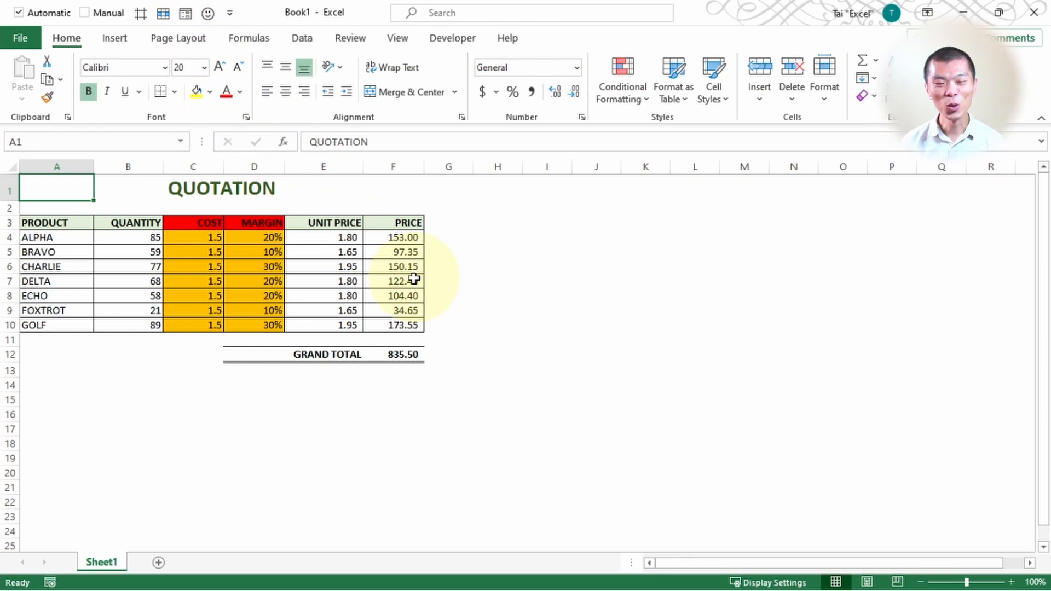
{"action": "left_click", "coordinate": [415, 279]}
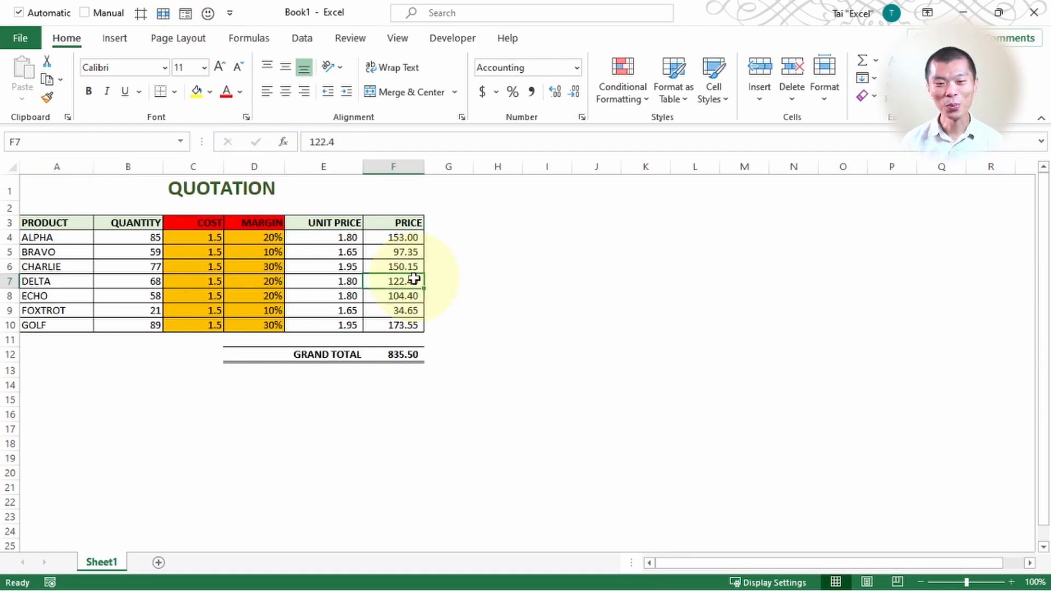
{"action": "left_click", "coordinate": [344, 252]}
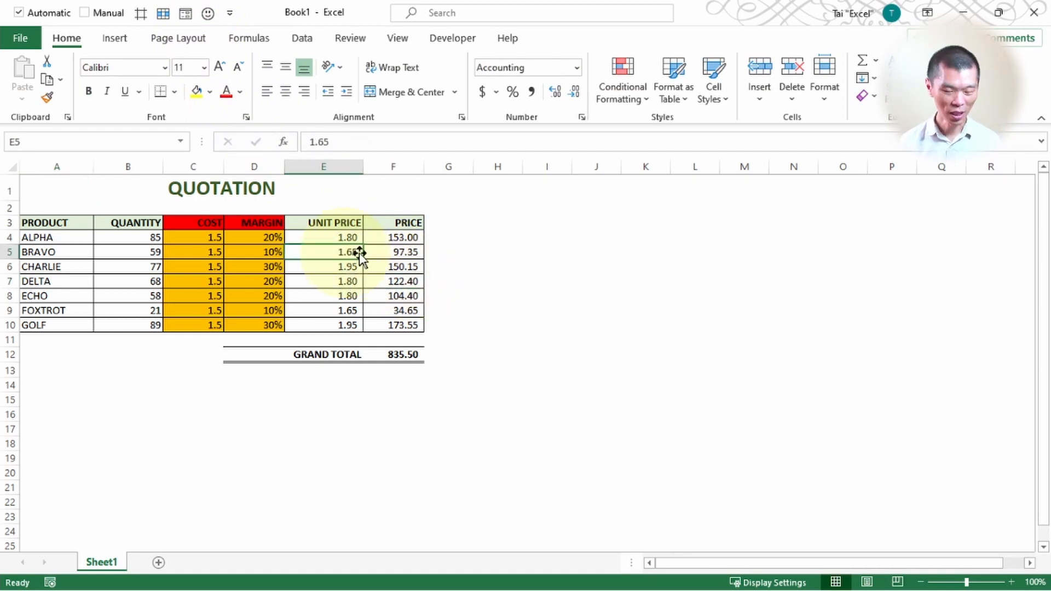
{"action": "left_click", "coordinate": [1034, 20]}
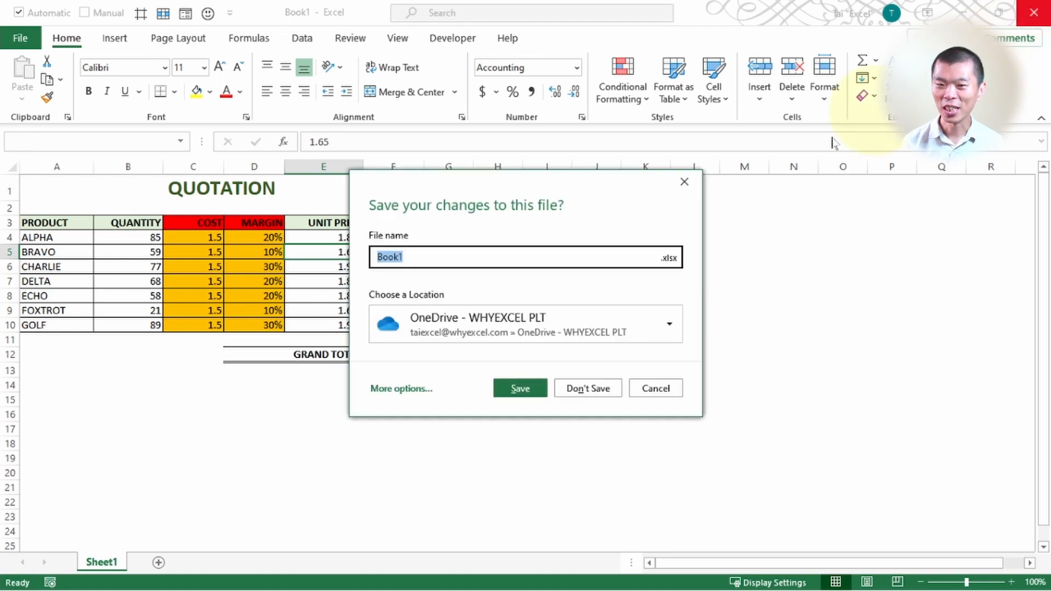
{"action": "left_click", "coordinate": [588, 388]}
- Hide the COST and MARGIN columns (C:D) on the QTN sheet
{"action": "left_click", "coordinate": [436, 326]}
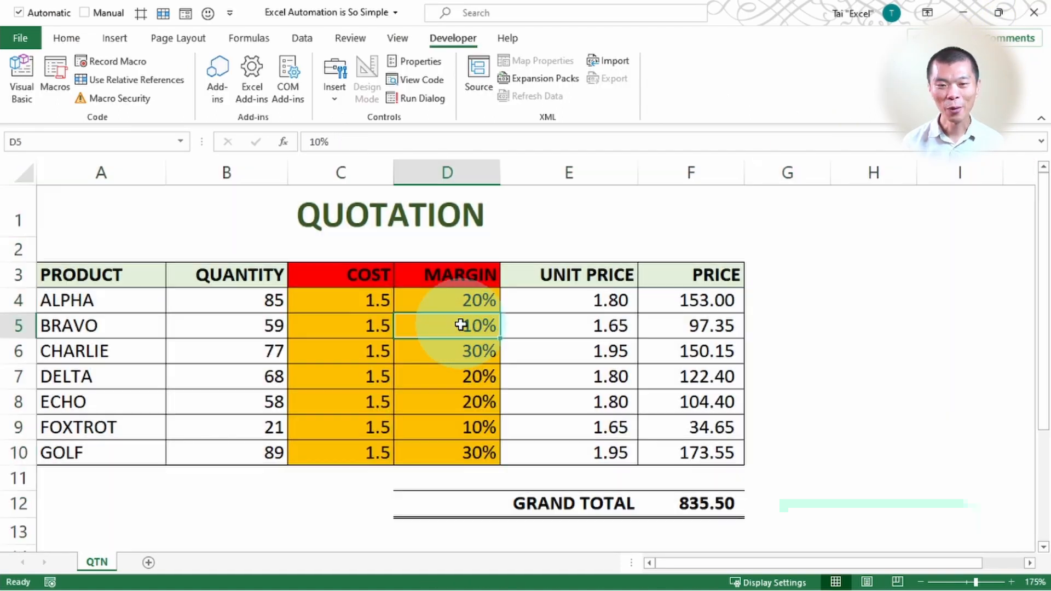
{"action": "left_click", "coordinate": [361, 174]}
{"action": "left_click_drag", "start_coordinate": [362, 174], "coordinate": [446, 167]}
{"action": "right_click", "coordinate": [447, 171]}
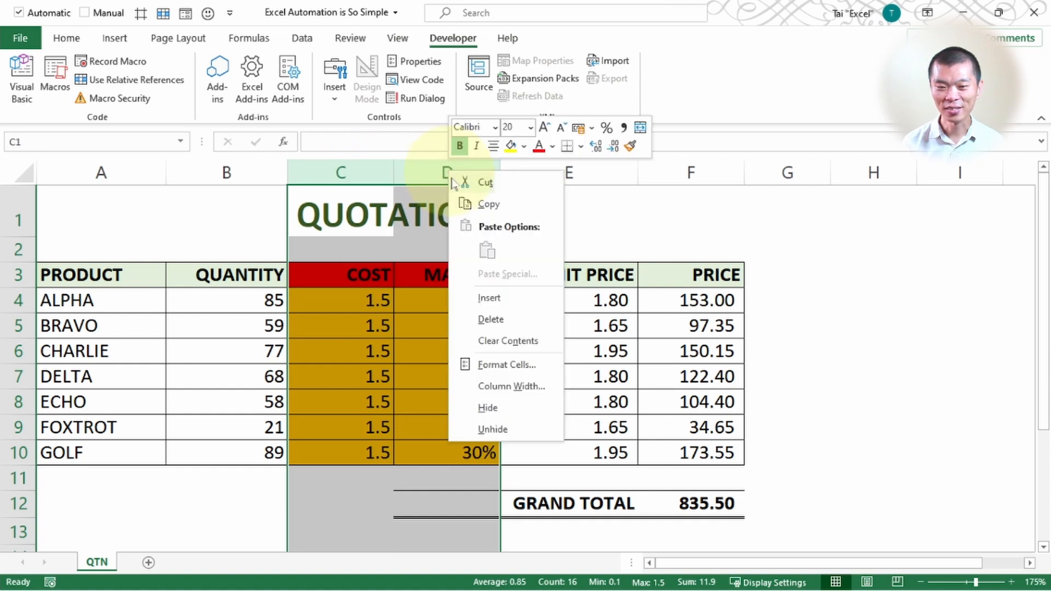
{"action": "left_click", "coordinate": [509, 406]}
{"action": "left_click", "coordinate": [434, 326]}
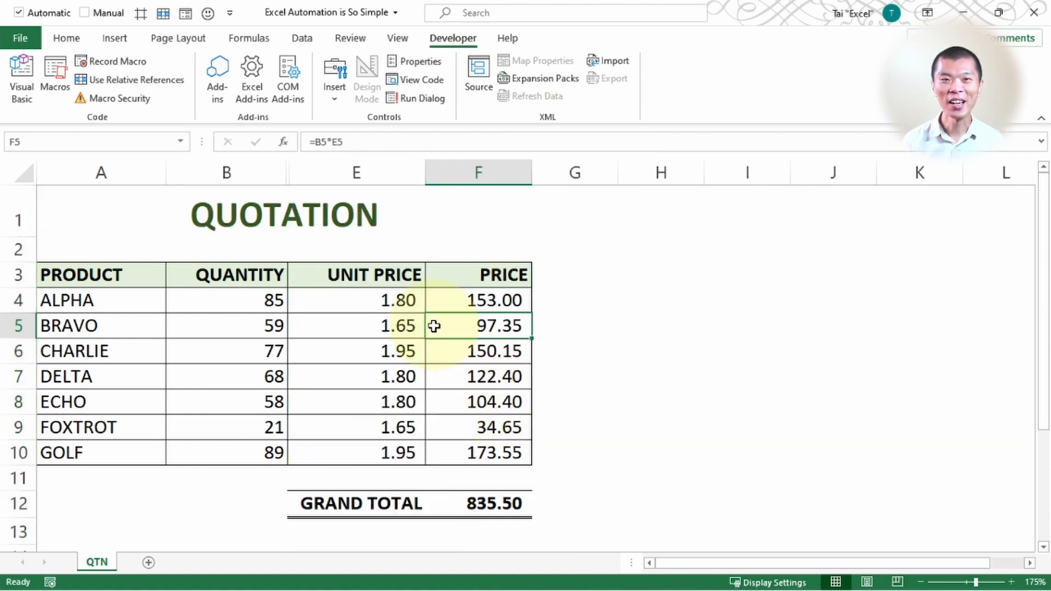
- Run the FinalizeWorksheet macro on the quotation with columns C:D hidden, and close the new workbook without saving
{"action": "left_click", "coordinate": [211, 16]}
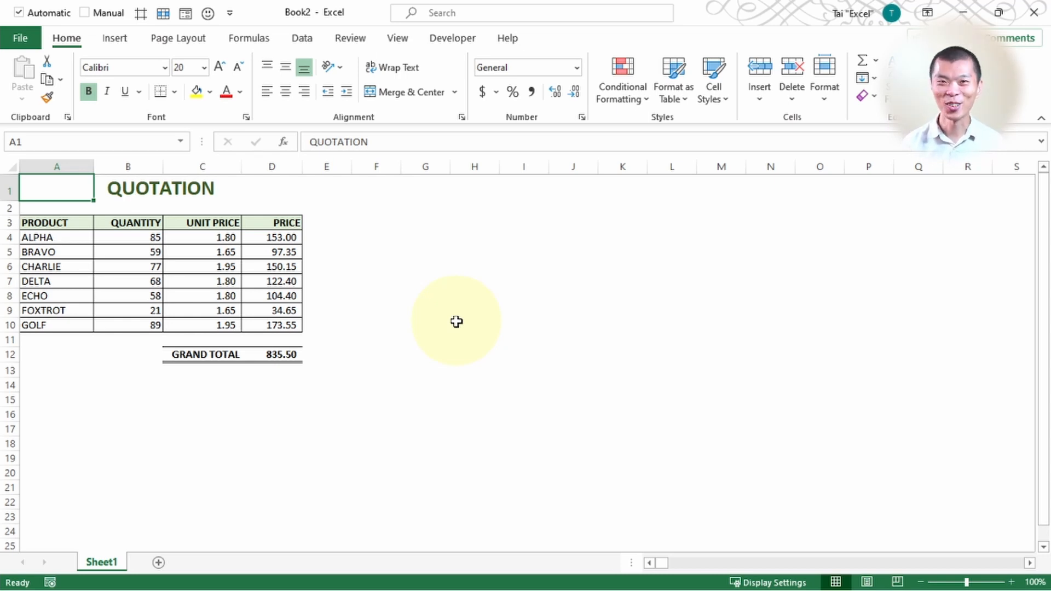
{"action": "key", "text": "ctrl+w"}
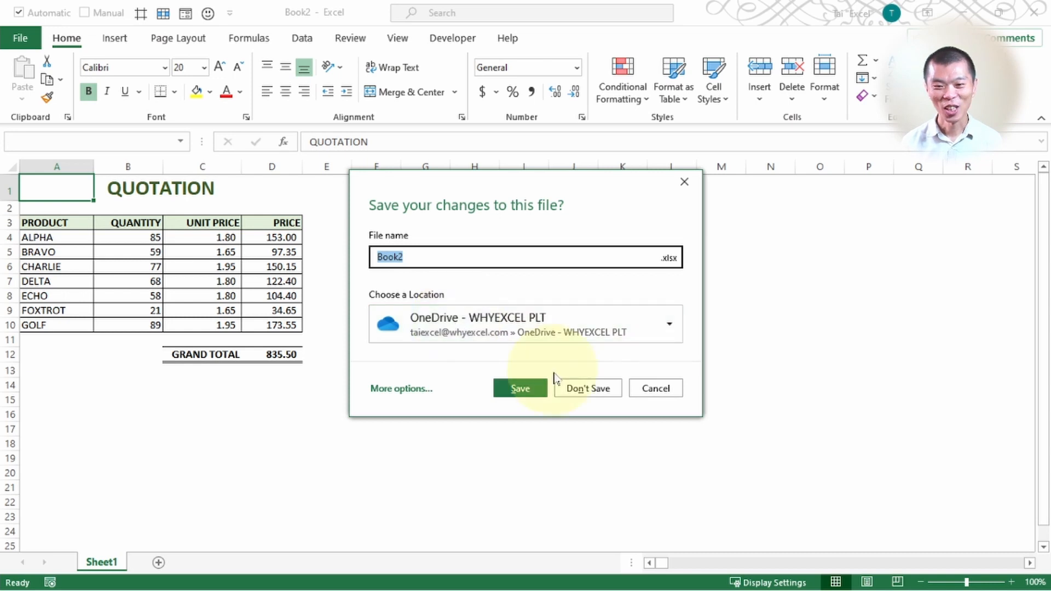
{"action": "left_click", "coordinate": [570, 389]}
{"action": "left_click", "coordinate": [388, 304]}
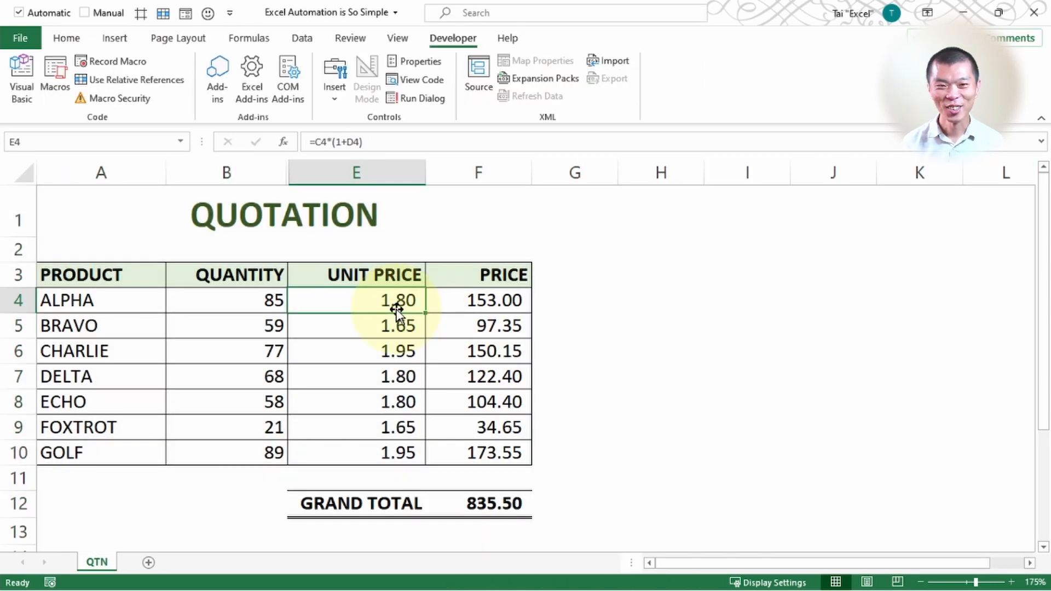
- Close the "Excel Automation is So Simple" workbook without saving its changes, and exit the program
{"action": "key", "text": "ctrl+w"}
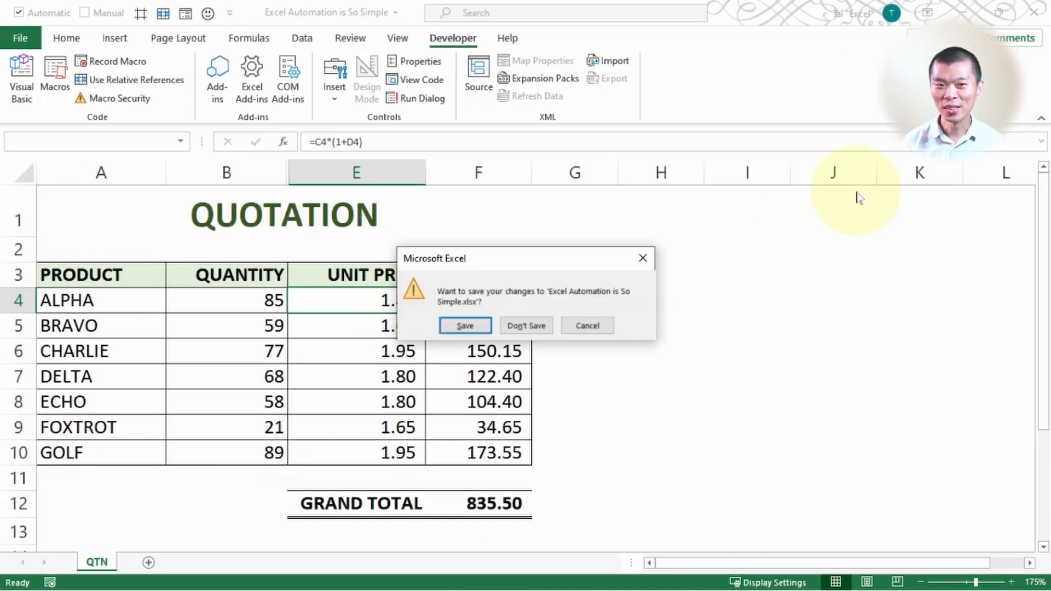
{"action": "left_click", "coordinate": [520, 331]}
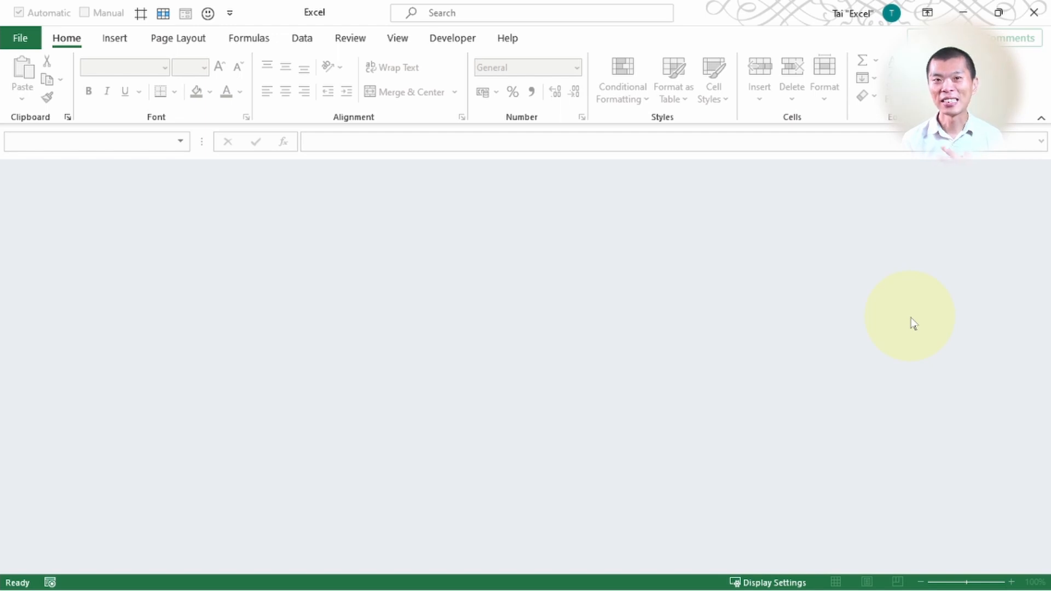
{"action": "left_click", "coordinate": [1034, 22]}
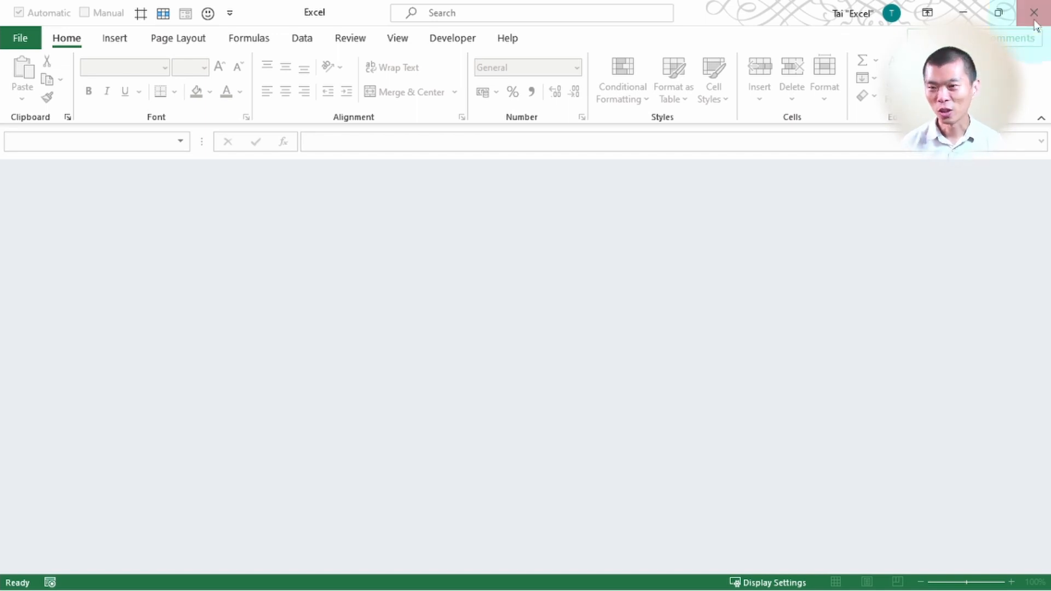